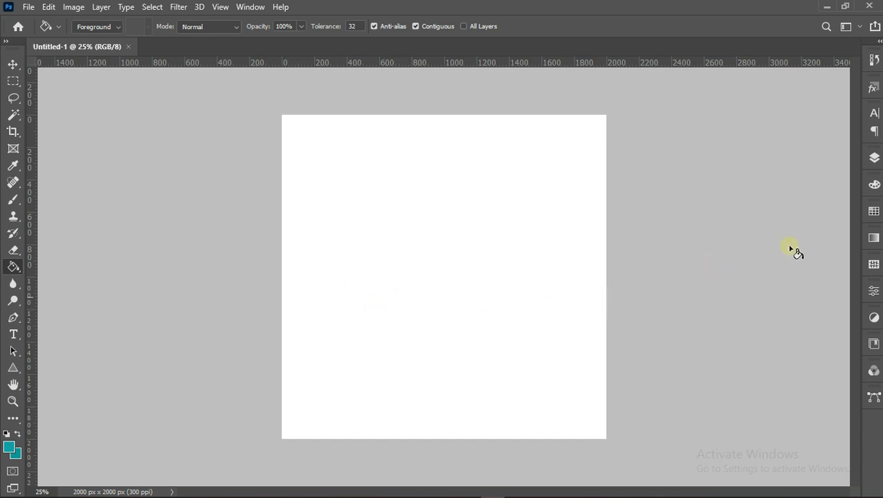
Fill the white Background layer with the teal foreground color.
left_click(874, 157)
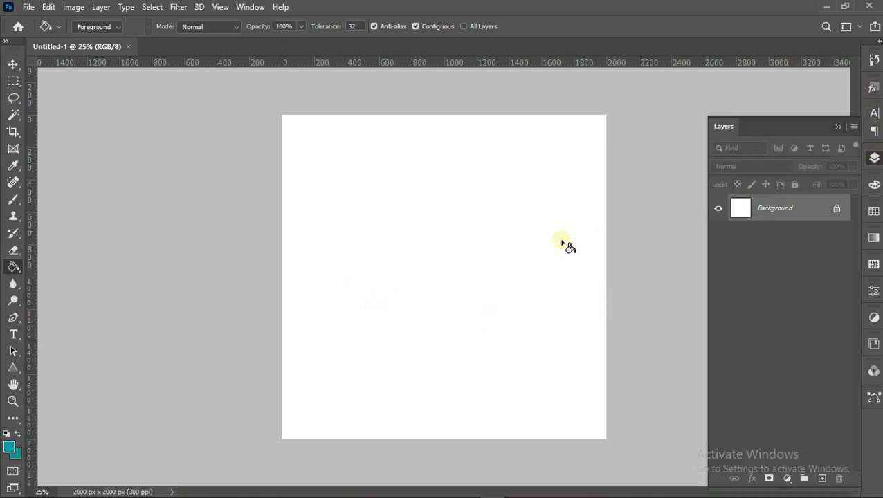
left_click(485, 270)
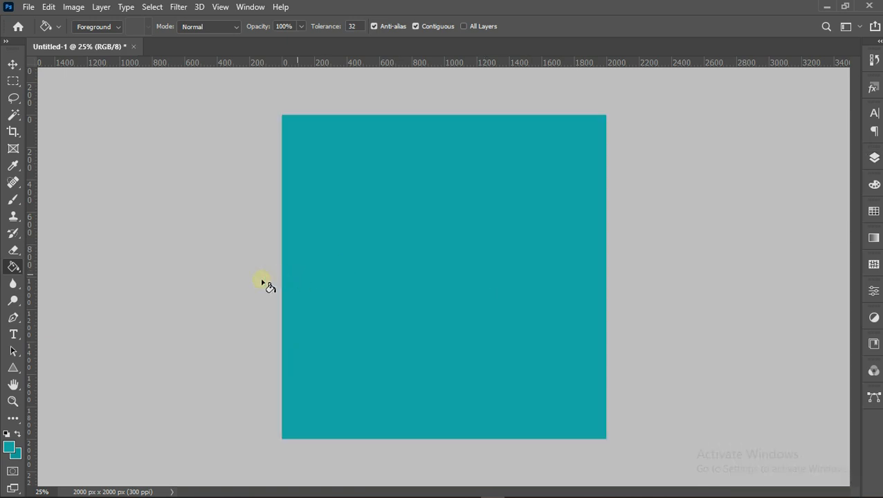
Place the useTV logo as an embedded image, scaled to about 20% and positioned in the upper part of the teal canvas.
left_click(13, 335)
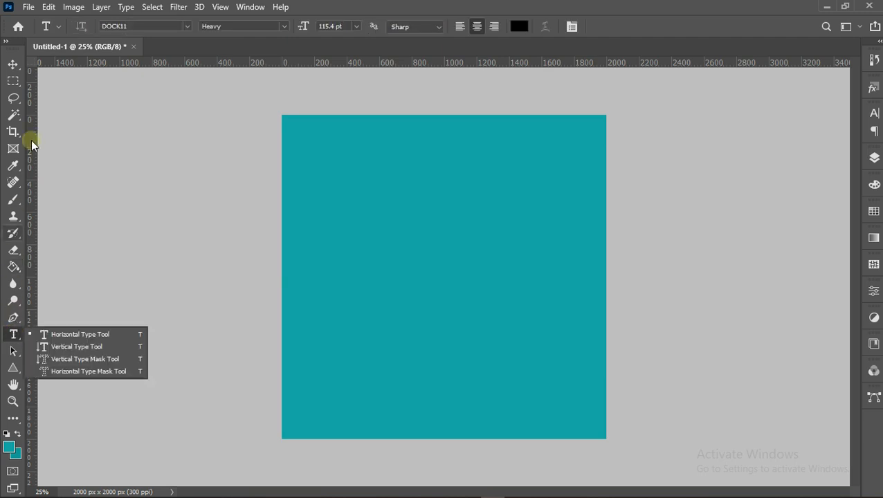
left_click(29, 10)
left_click(29, 7)
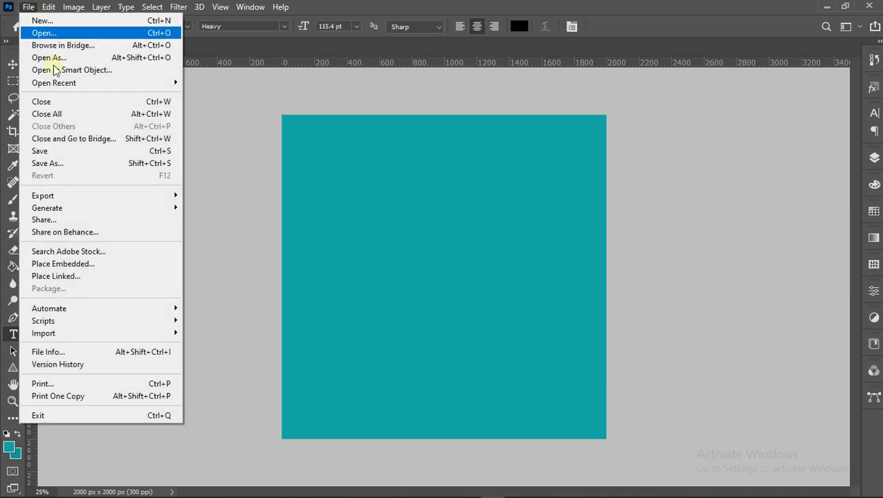
left_click(77, 263)
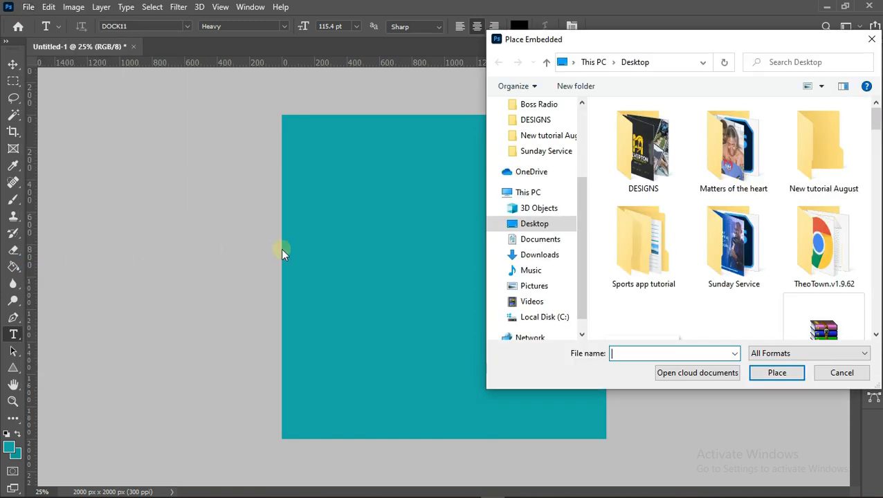
double_click(812, 165)
left_click(697, 229)
double_click(697, 229)
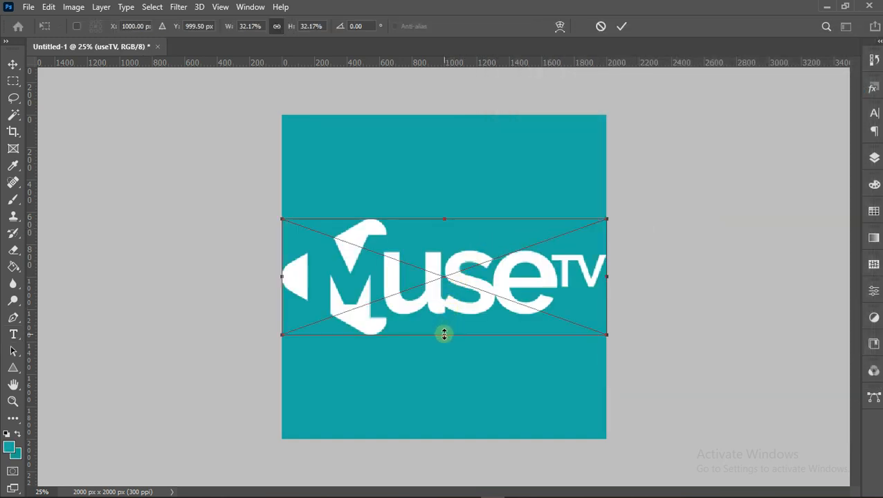
left_click_drag(445, 333, 458, 207)
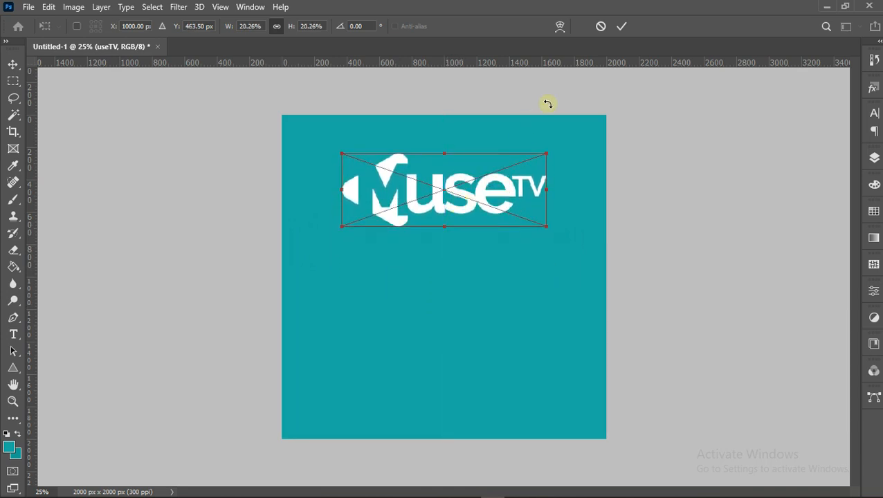
left_click(623, 27)
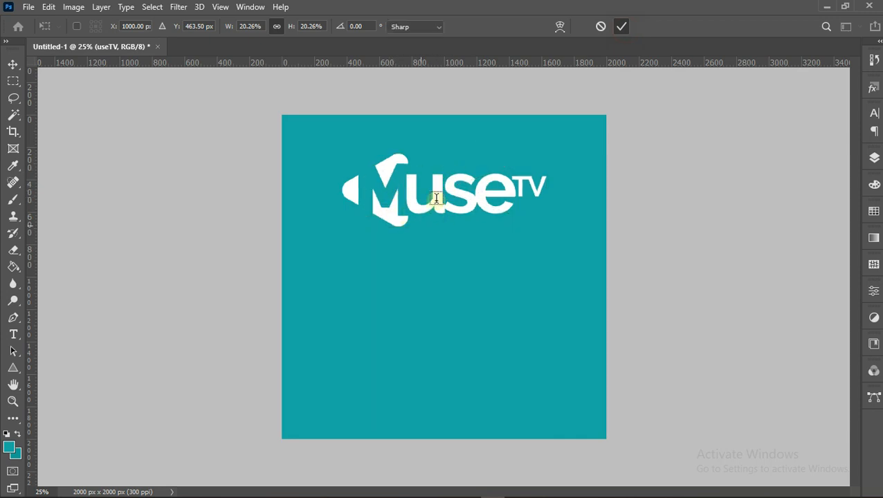
Open Light Text Effects from the New tutorial August folder and open its text placeholder smart object for editing.
left_click(12, 65)
left_click(28, 8)
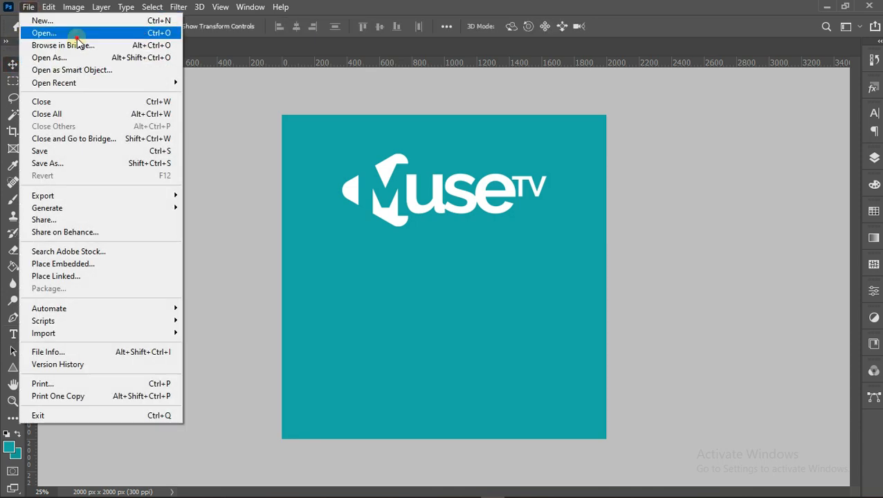
left_click(77, 35)
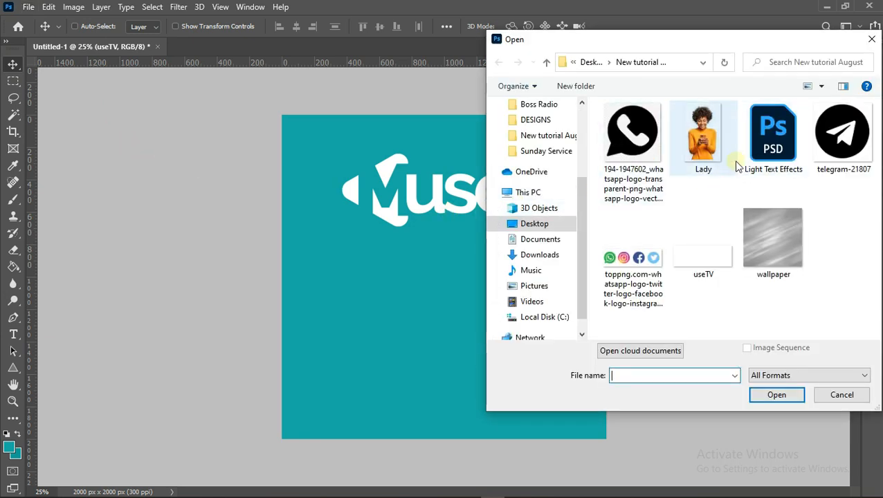
double_click(768, 141)
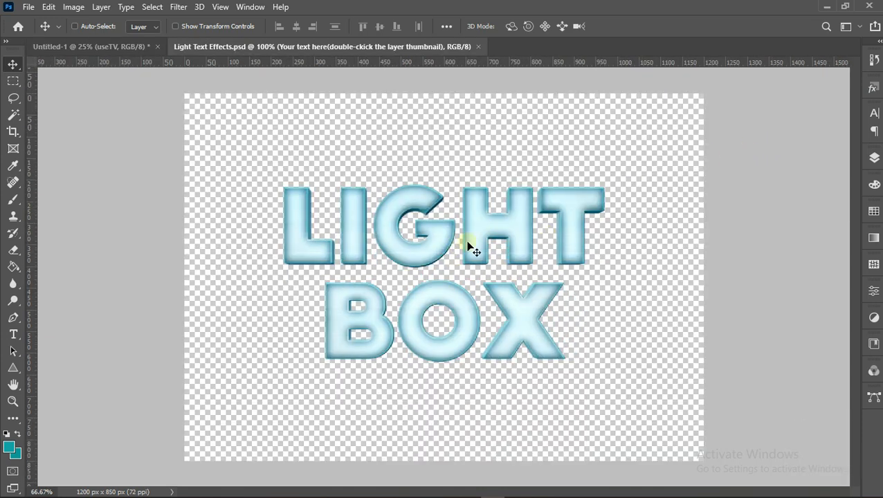
left_click(872, 158)
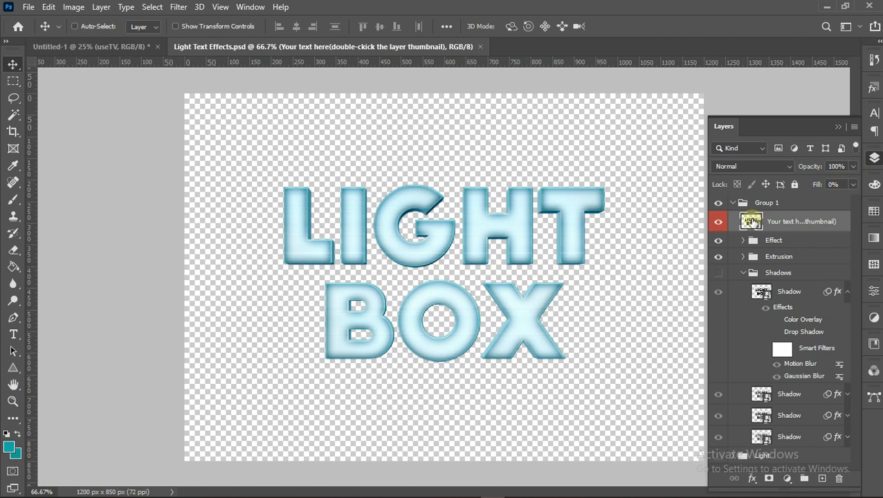
double_click(751, 222)
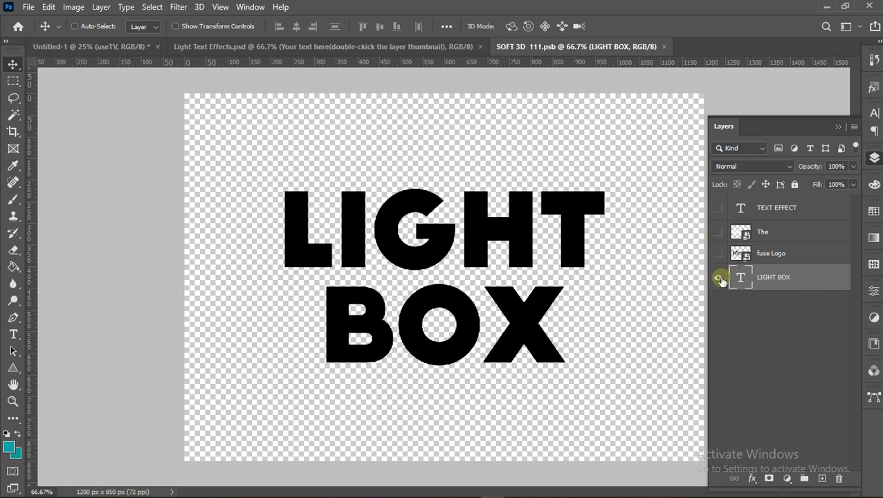
Hide the LIGHT BOX text layer in the smart object and copy the Muse TV logo into it from Untitled-1.
left_click(719, 278)
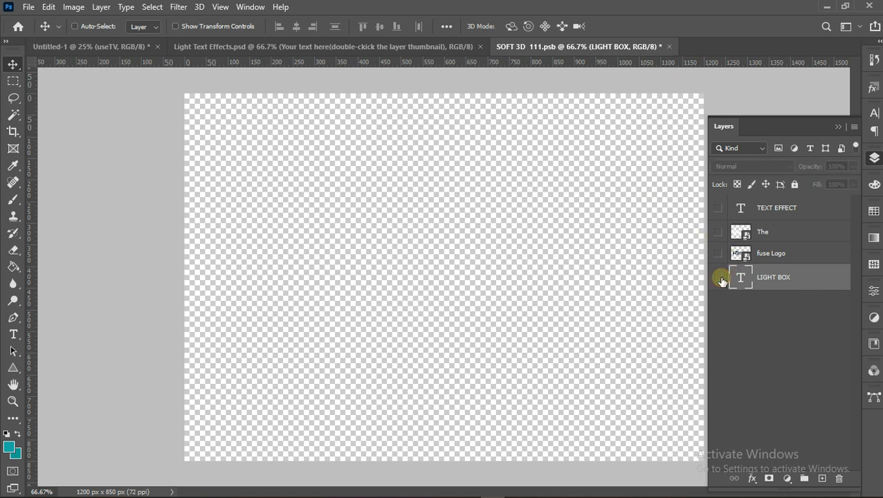
left_click(123, 50)
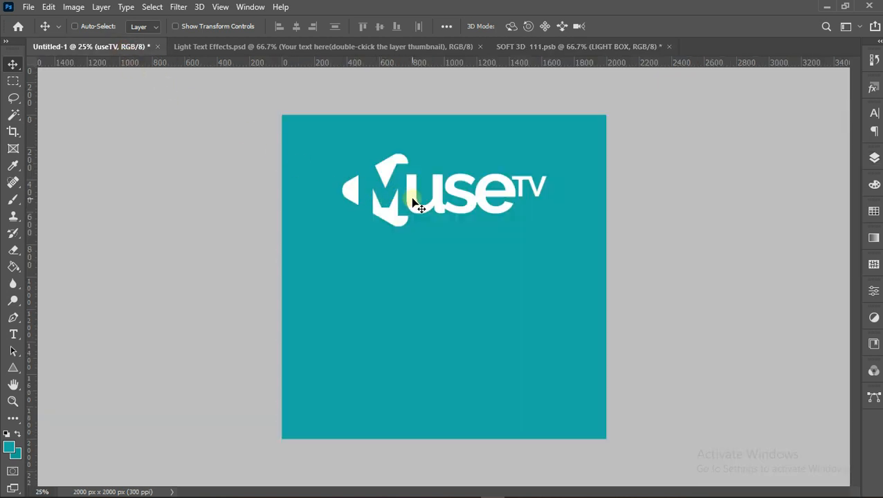
left_click_drag(413, 201, 493, 199)
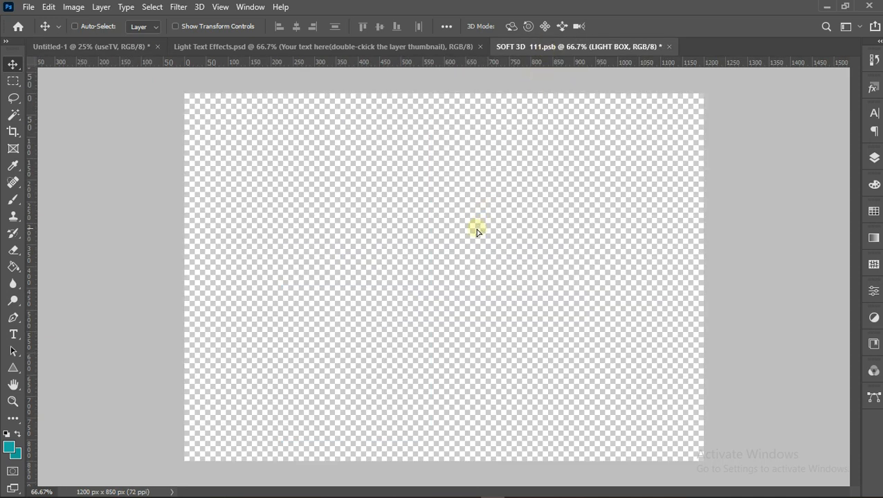
left_click_drag(477, 231, 477, 233)
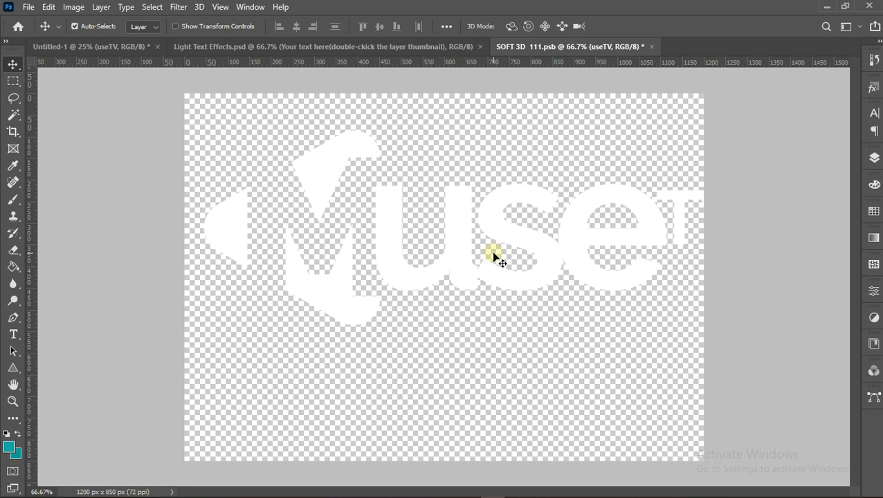
Scale the Muse TV logo to about 72.5% so it fits inside the smart object's canvas.
key("ctrl+t")
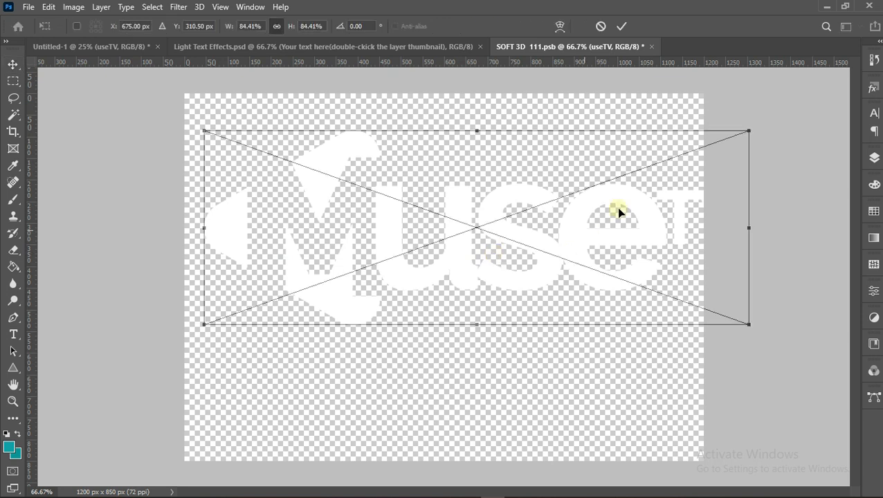
left_click_drag(747, 228, 669, 246)
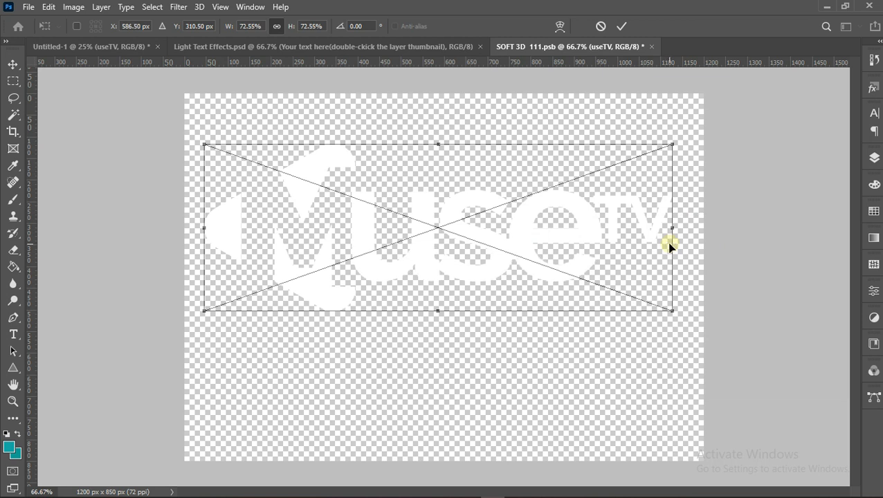
key("Return")
Center the logo horizontally and vertically on the smart object's canvas and save the smart object.
key("ctrl+a")
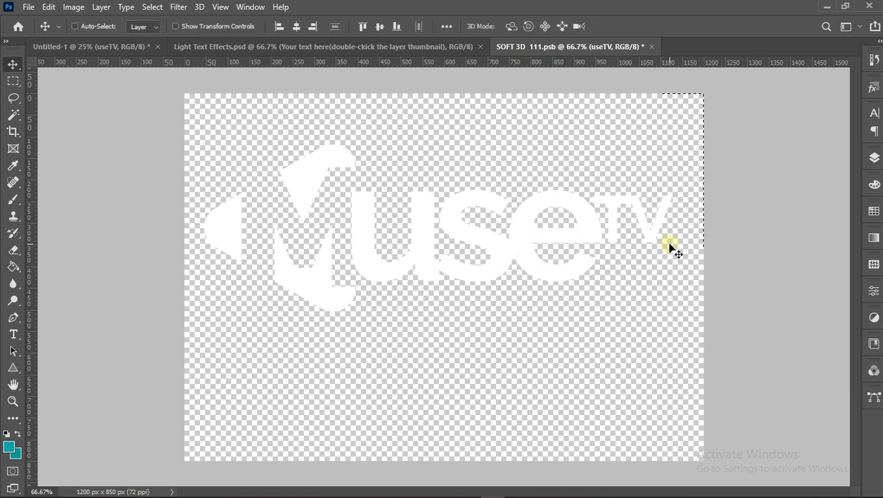
left_click(299, 27)
left_click(379, 27)
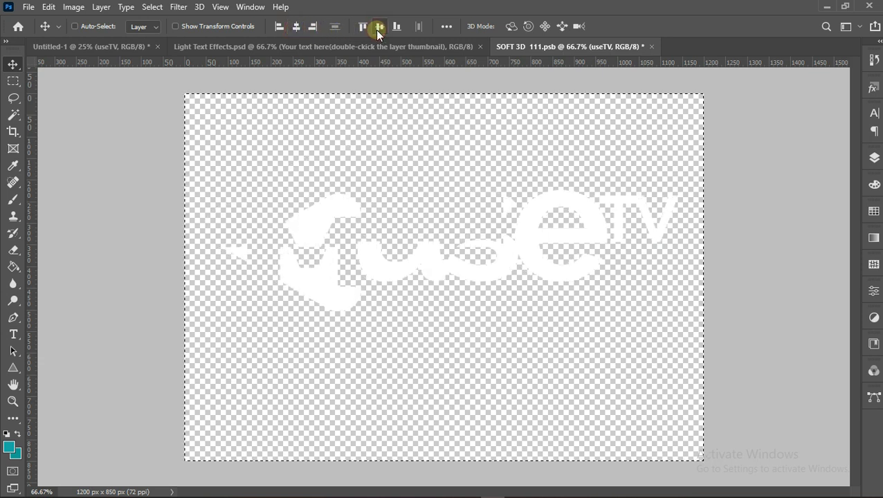
key("ctrl+d")
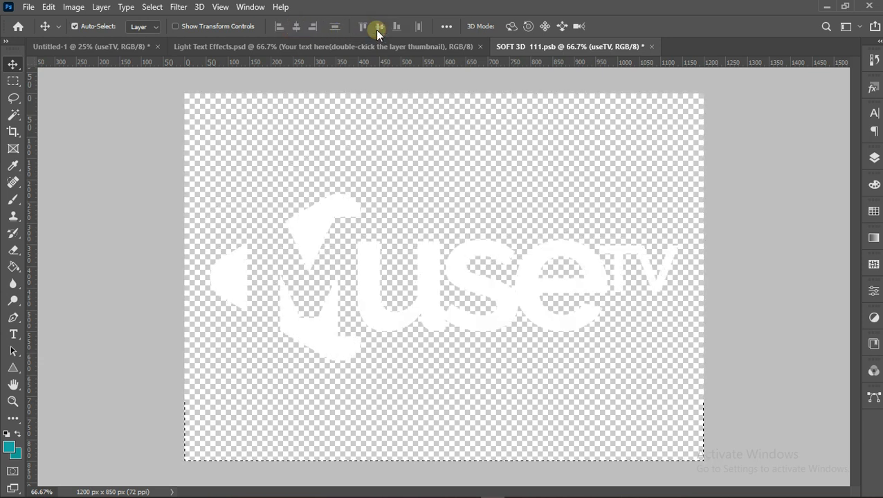
key("ctrl+s")
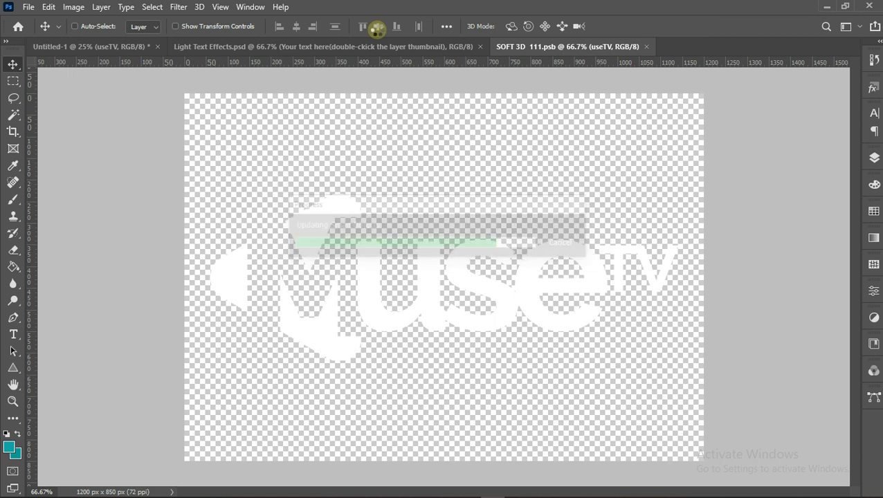
Convert Group 1 in Light Text Effects.psd to a smart object and copy it into the Untitled-1 document.
left_click(355, 43)
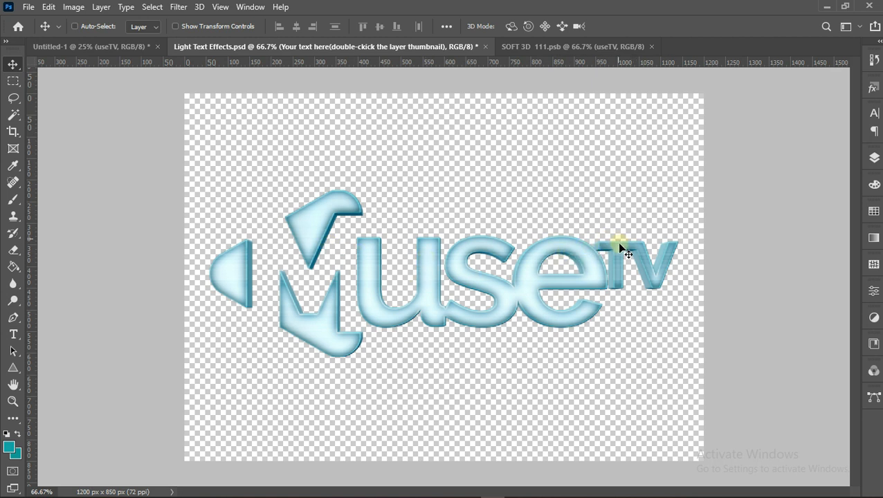
left_click(874, 158)
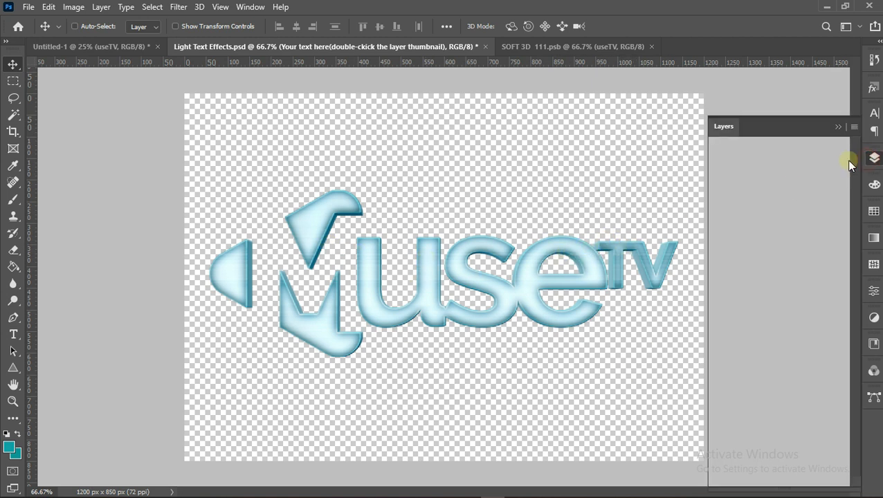
left_click(759, 201)
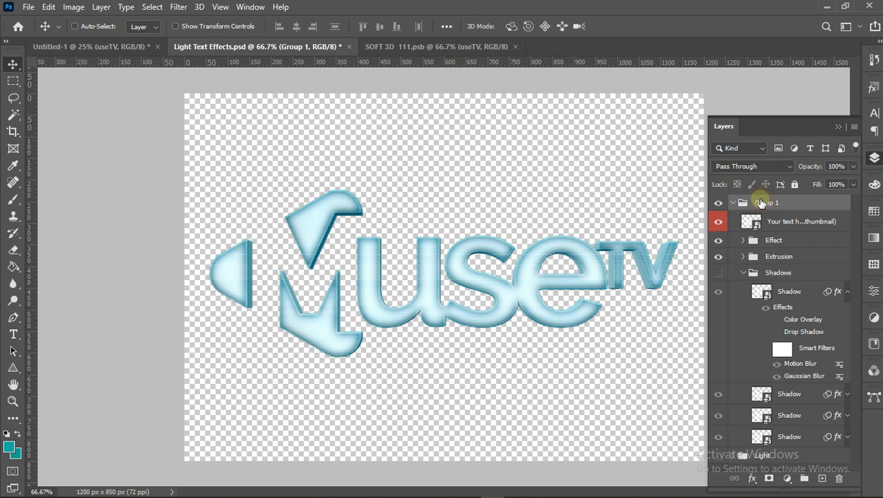
right_click(759, 199)
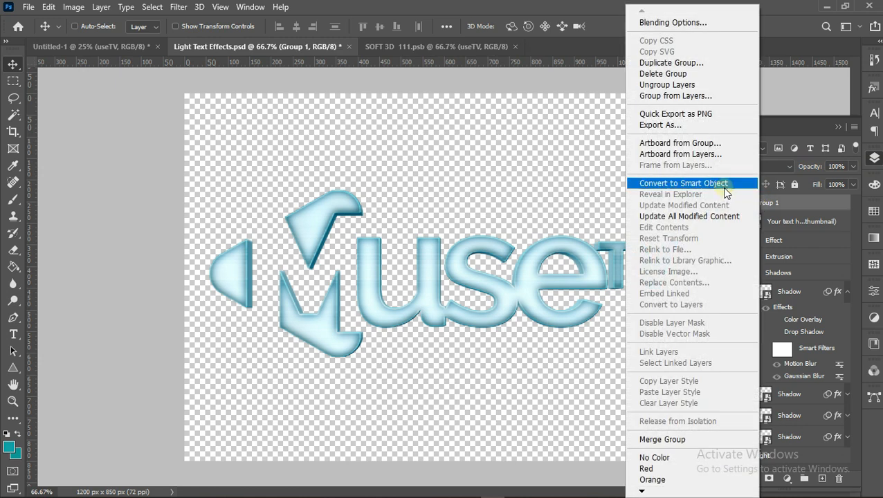
left_click(722, 184)
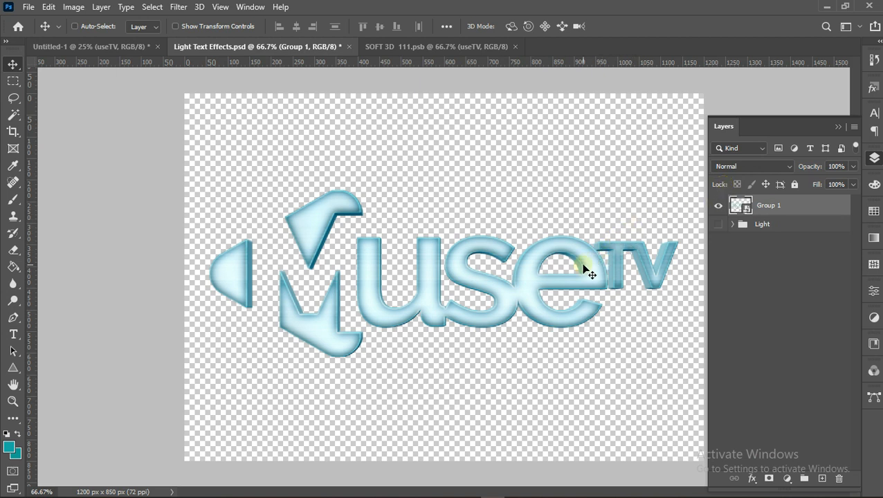
left_click_drag(584, 268, 445, 246)
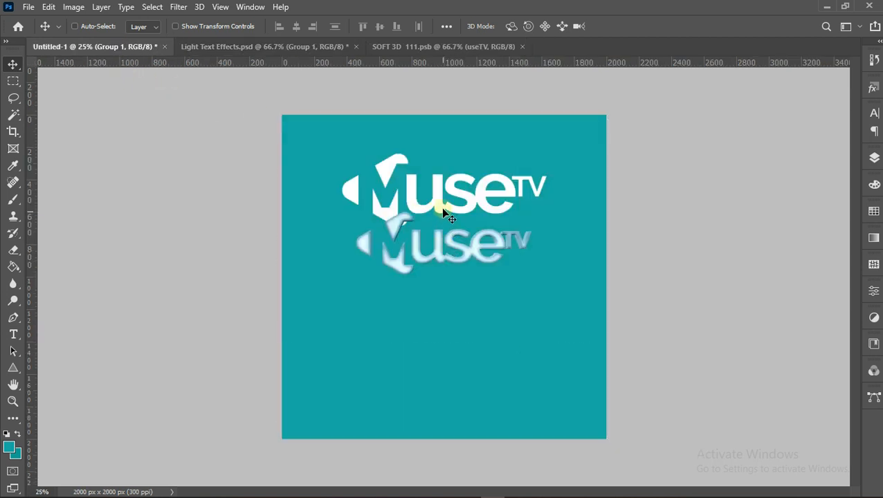
Delete the flat white useTV logo layer from Untitled-1.
right_click(443, 207)
left_click(466, 216)
key("Delete")
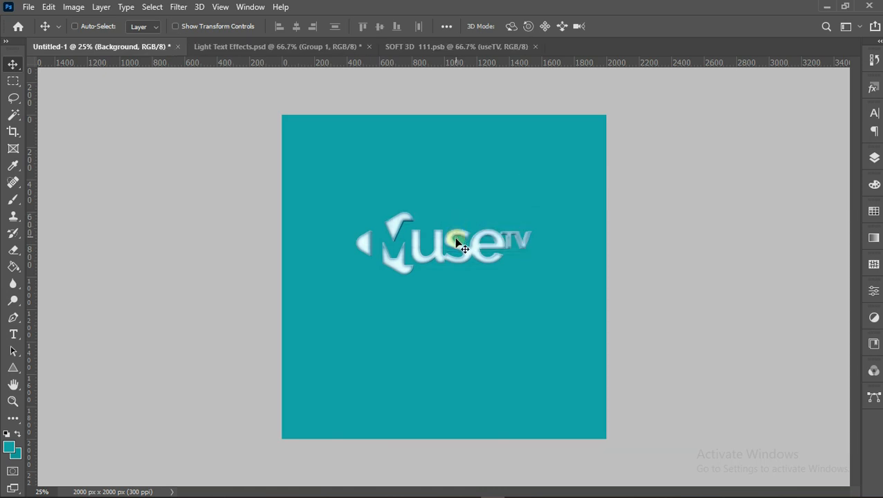
Move the 3D Muse TV logo up into the canvas's upper area and center it horizontally on the canvas.
right_click(455, 244)
left_click(458, 248)
left_click_drag(448, 247, 445, 190)
key("ctrl+a")
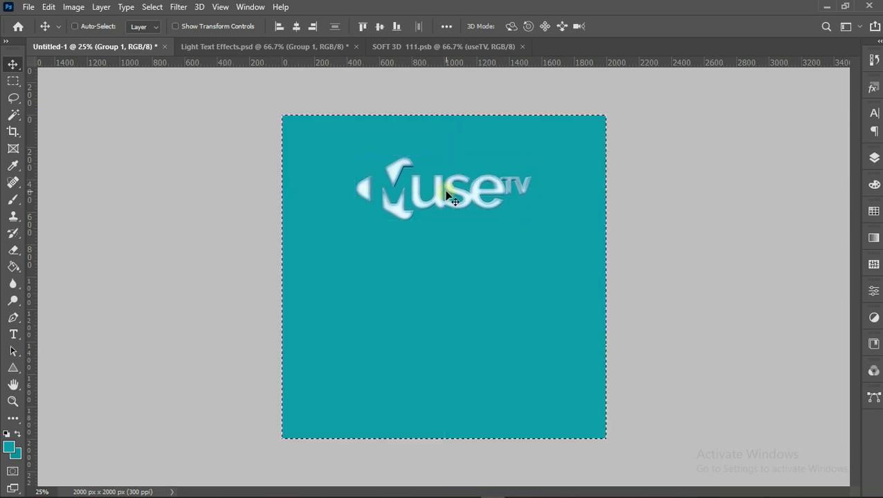
left_click(297, 29)
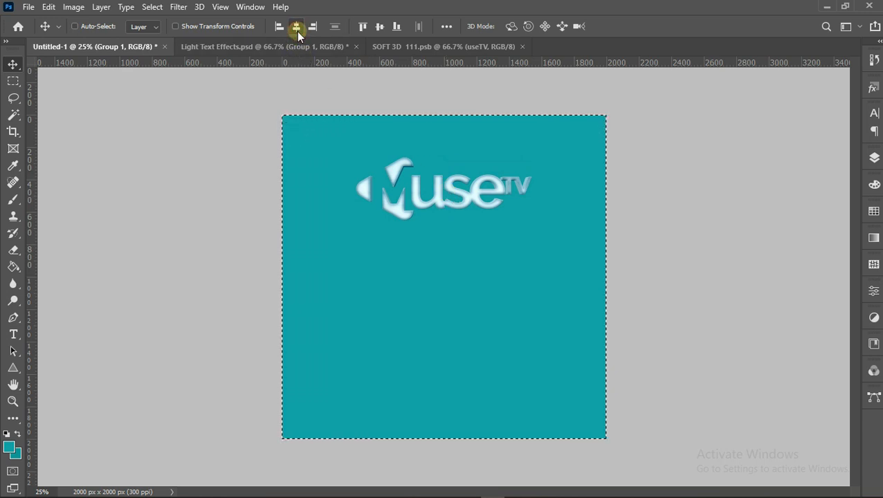
key("ctrl+d")
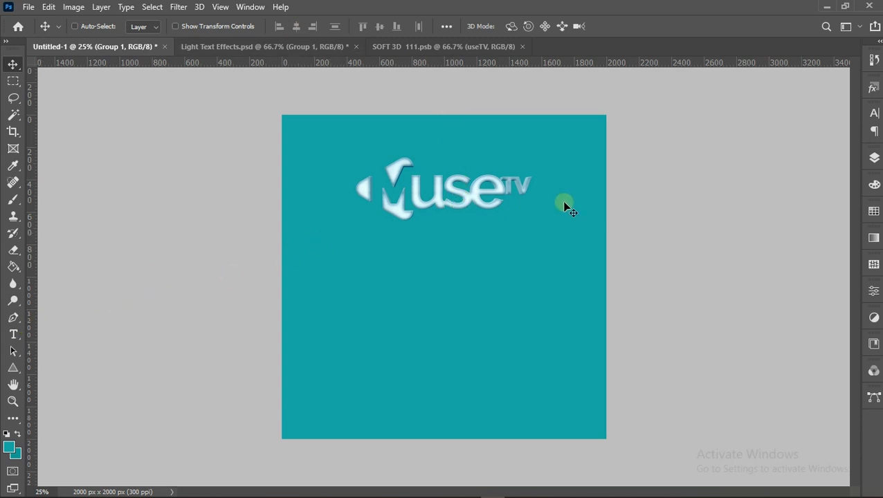
Duplicate the Group 1 logo layer and set the copy's blend mode to Screen.
left_click(873, 159)
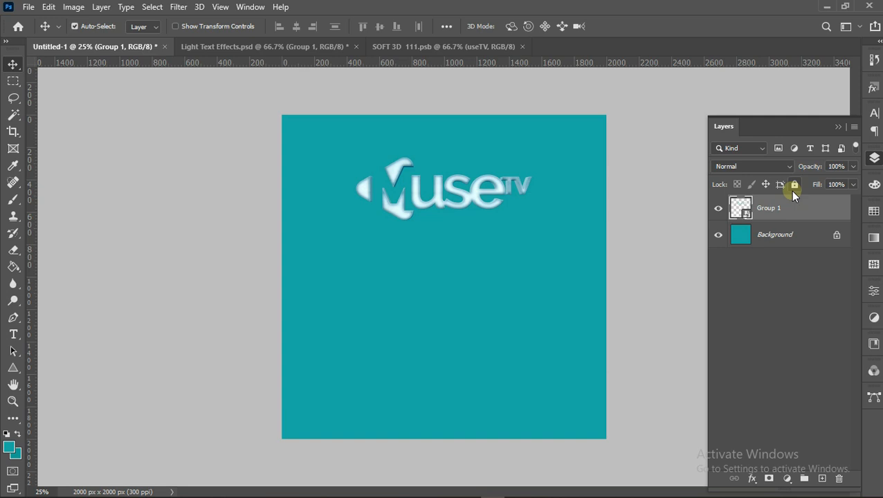
key("ctrl+j")
left_click(777, 169)
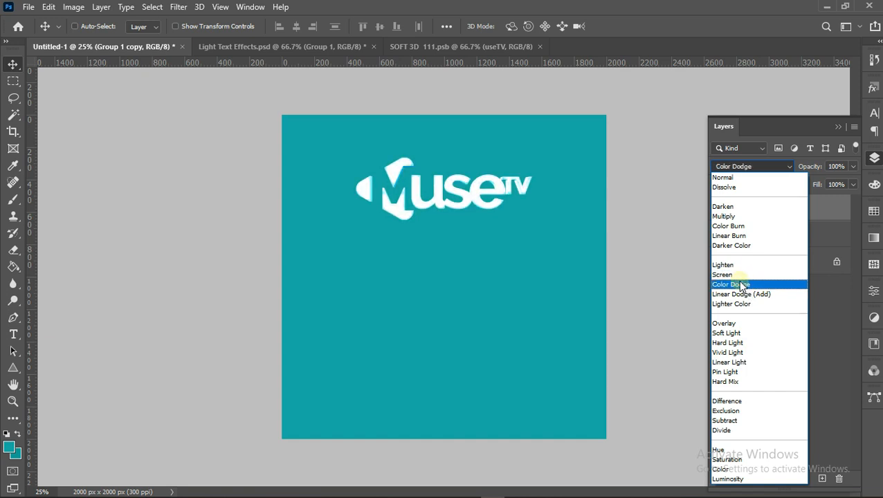
left_click(738, 274)
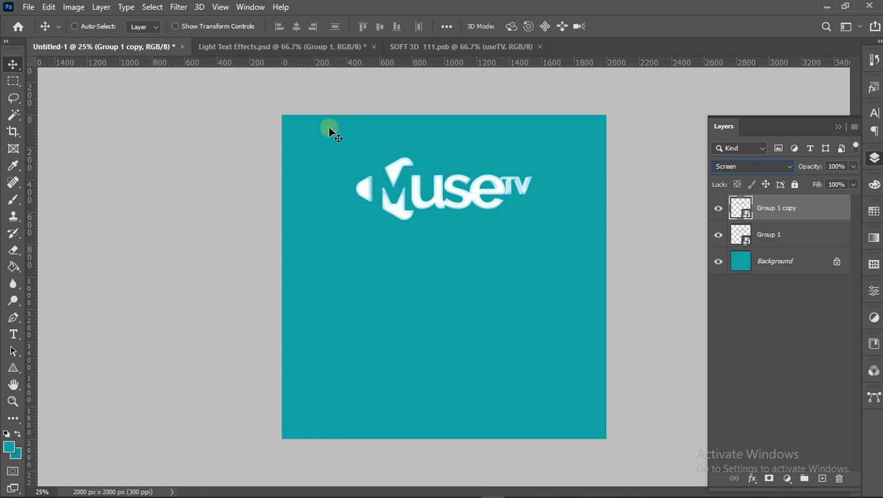
Apply a Gaussian Blur with a 6.2 pixel radius to the Group 1 copy layer.
left_click(178, 6)
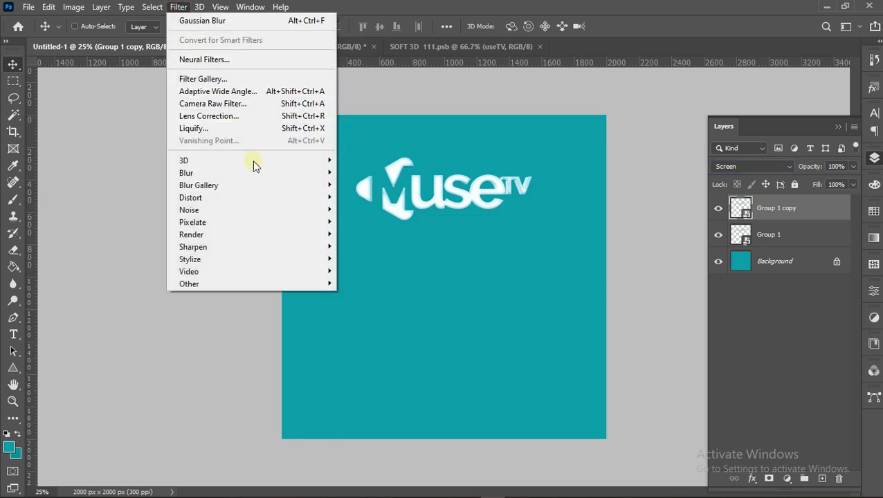
mouse_move(257, 174)
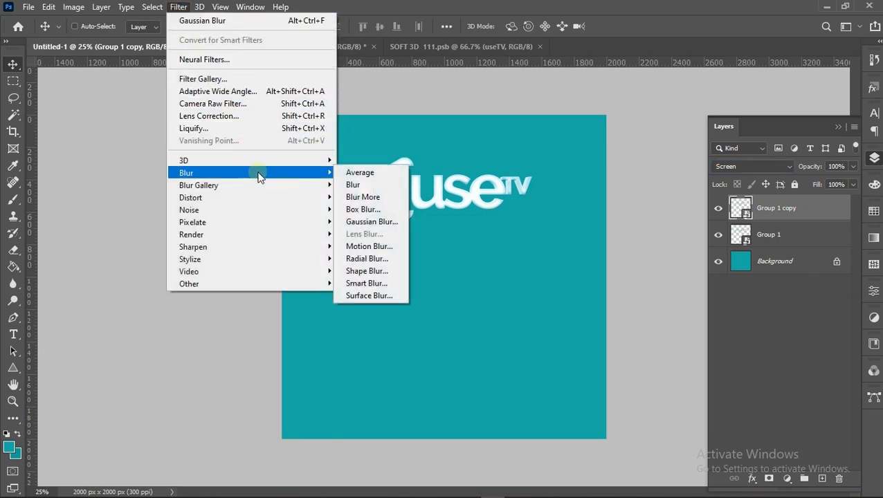
left_click(351, 220)
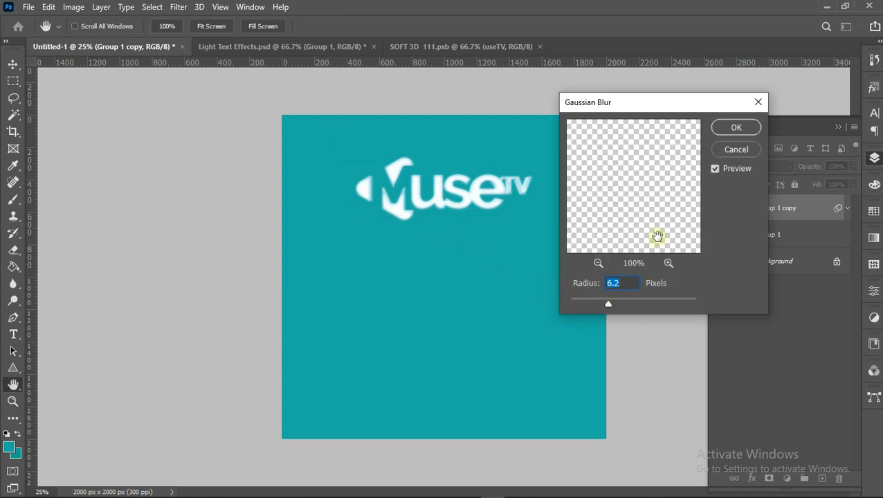
left_click(737, 127)
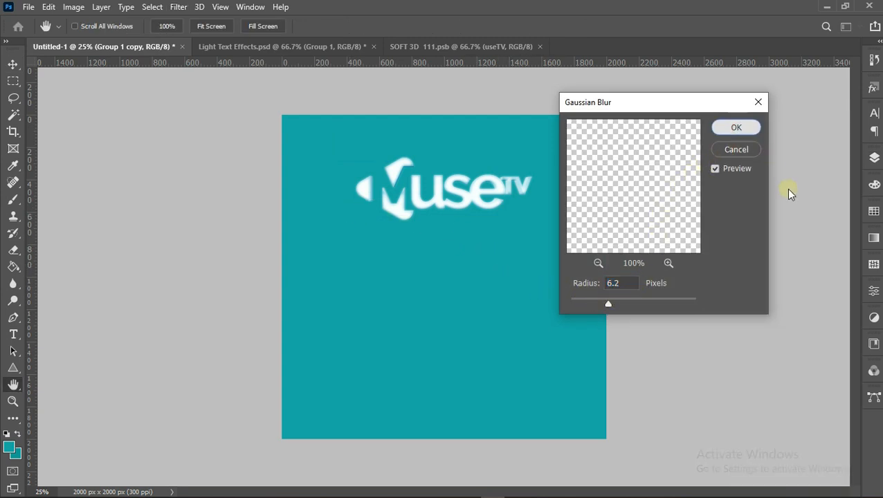
Duplicate the unblurred Group 1 layer again and set this second copy's blend mode to Screen.
left_click(875, 158)
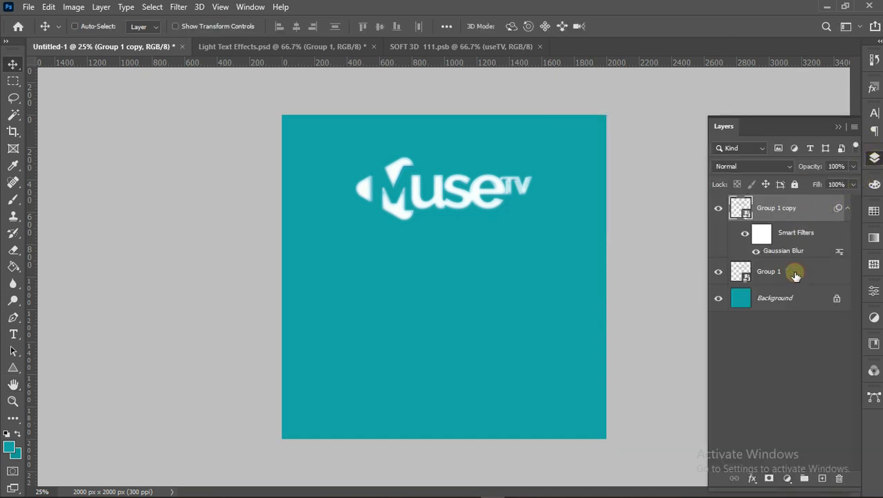
left_click(796, 275)
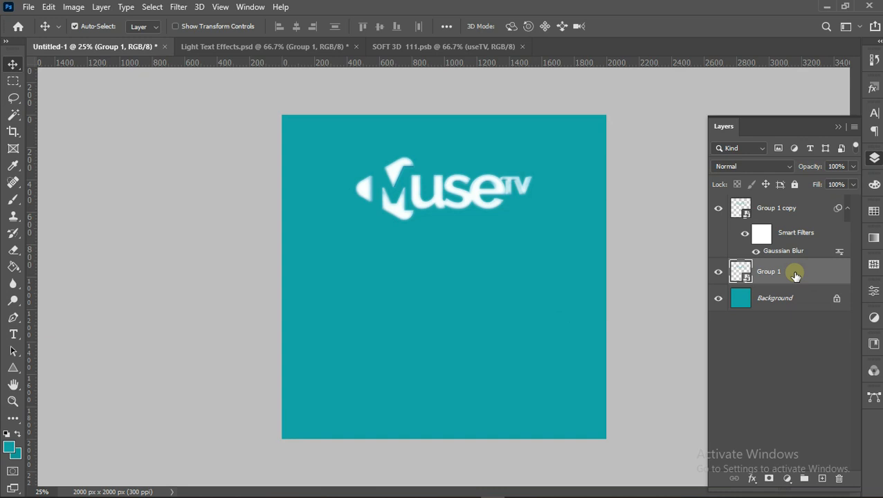
key("ctrl+j")
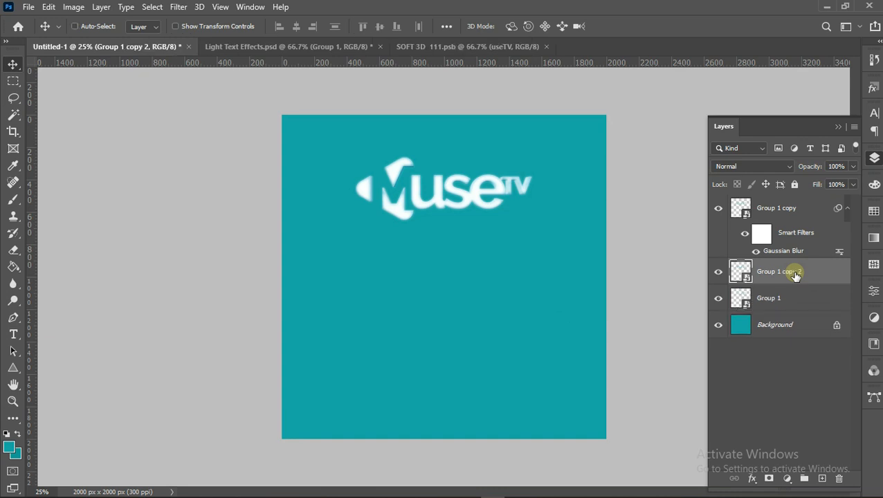
left_click(769, 169)
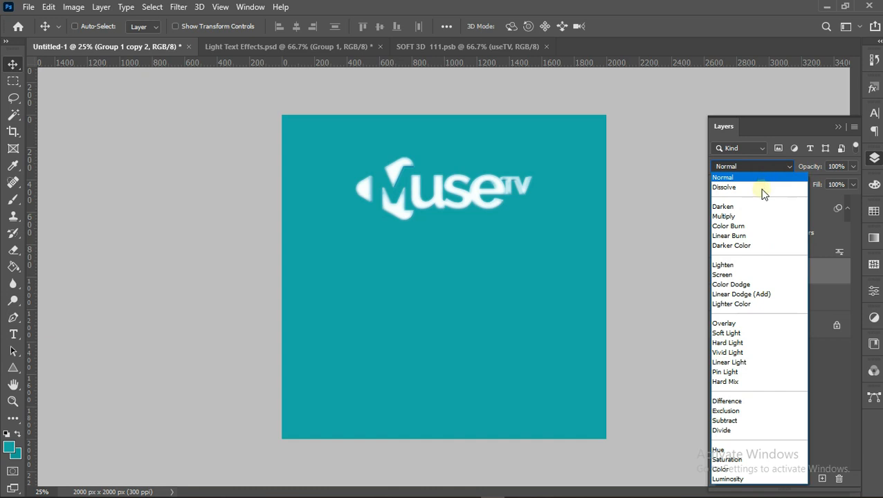
left_click(742, 278)
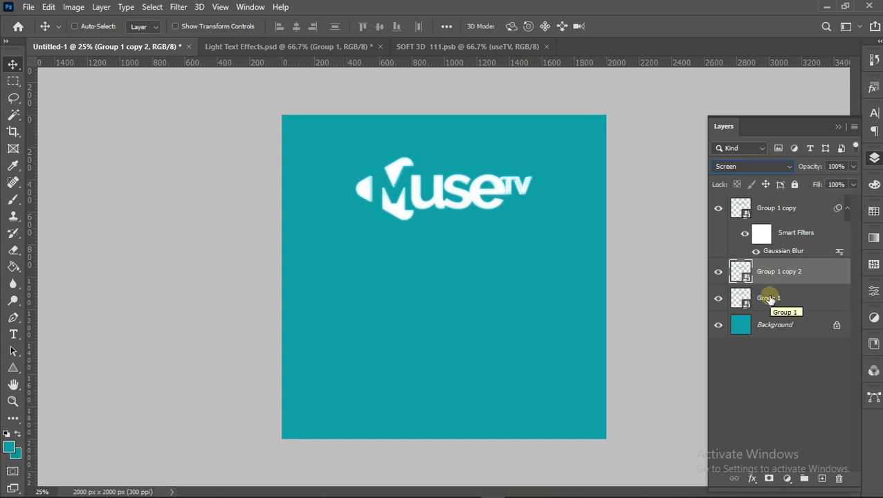
Combine Group 1, Group 1 copy 2 and the blurred Group 1 copy into a single smart object.
key("ctrl")
left_click(769, 299, "ctrl")
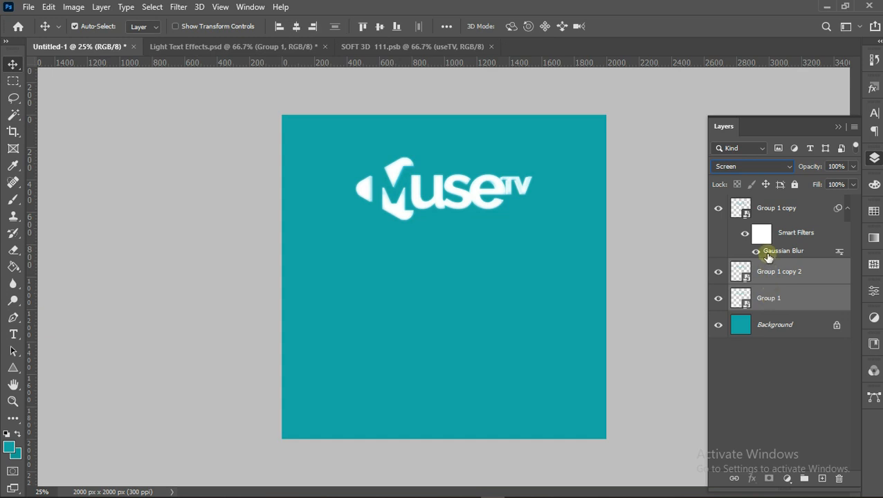
left_click(766, 211, "ctrl")
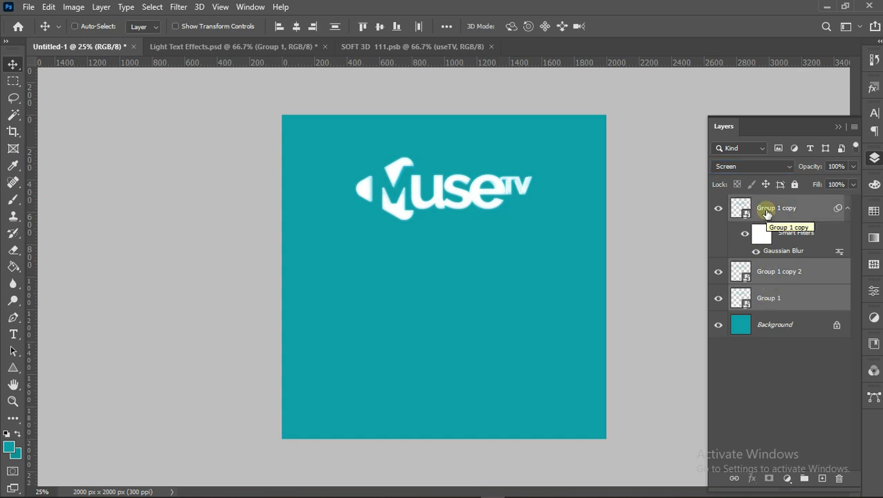
right_click(767, 214)
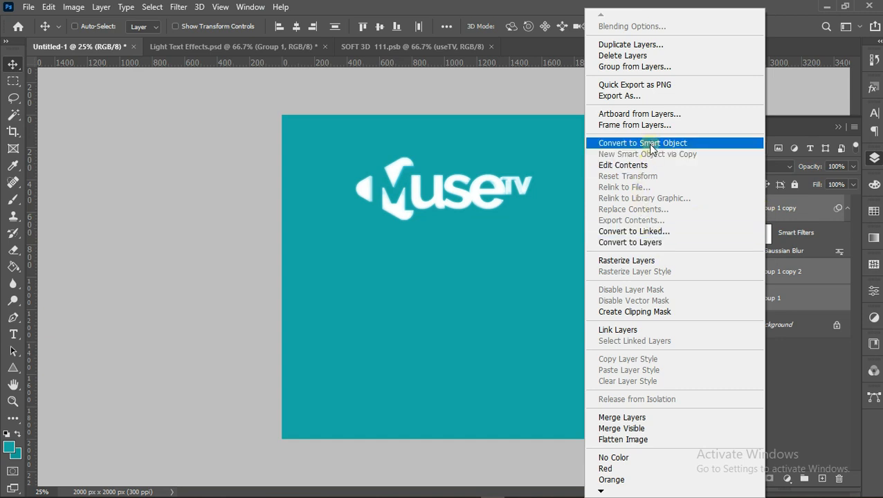
left_click(651, 145)
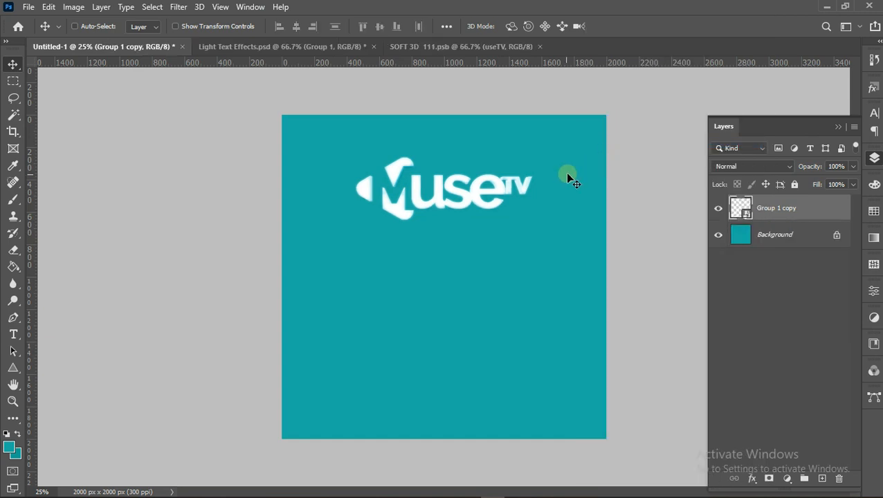
Add the text line "Your Number One WhatsApp TV" on the canvas below the logo.
left_click(14, 335)
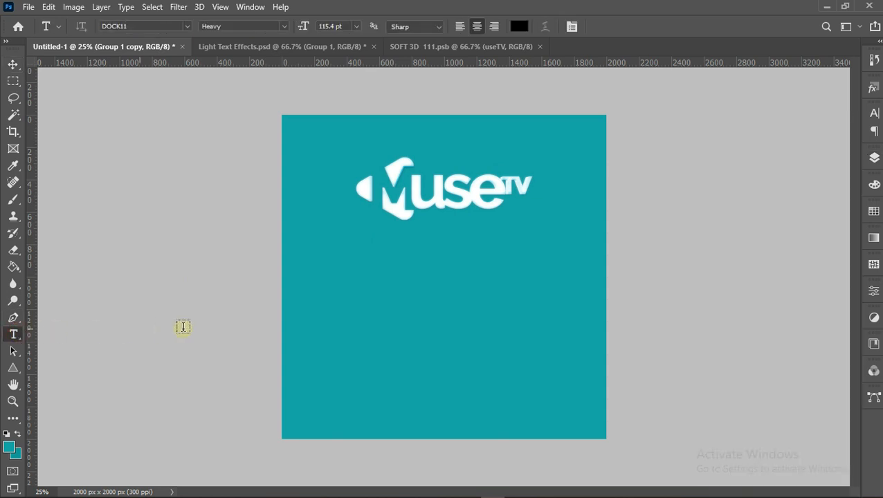
left_click(357, 327)
type("Y")
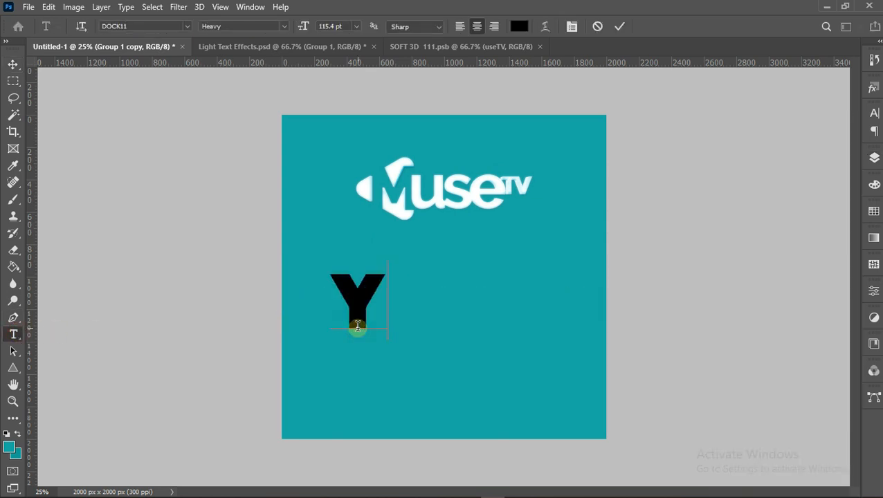
type("ou")
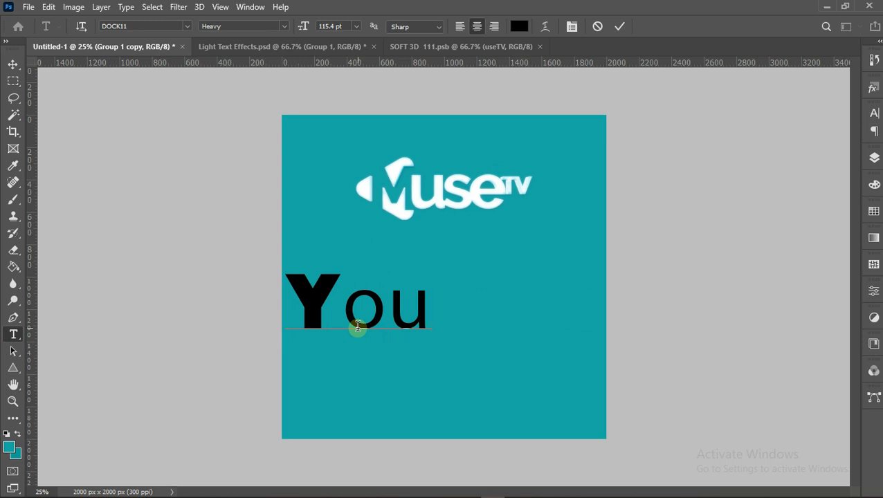
type("r")
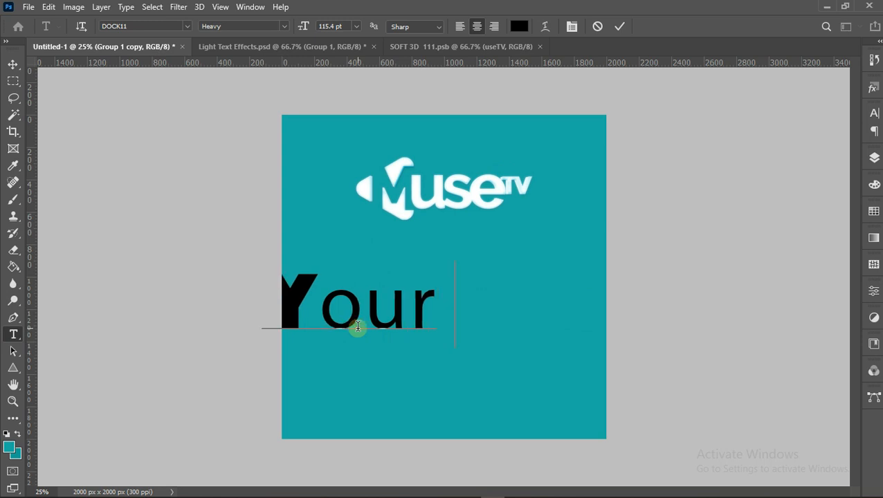
type(" N")
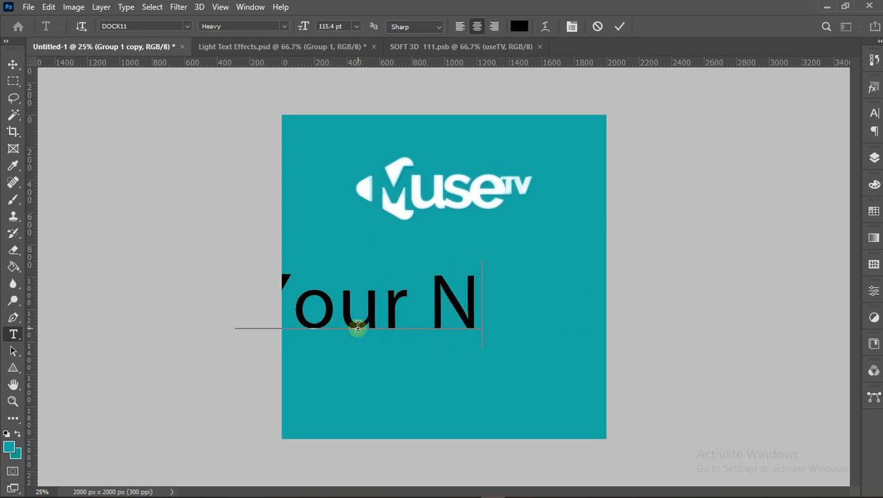
type("umber")
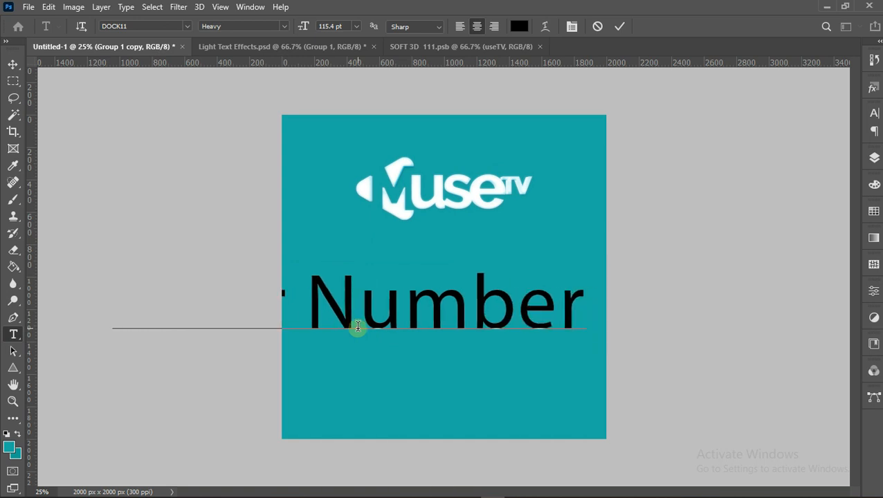
type(" O")
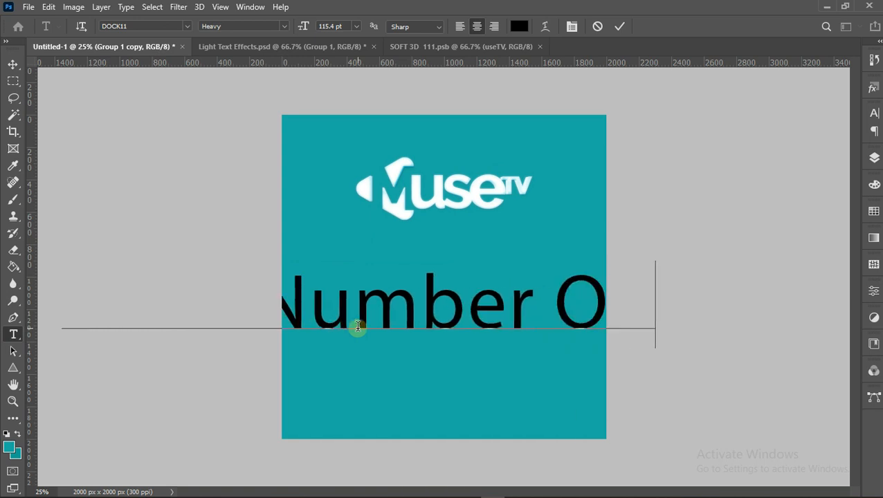
type("re")
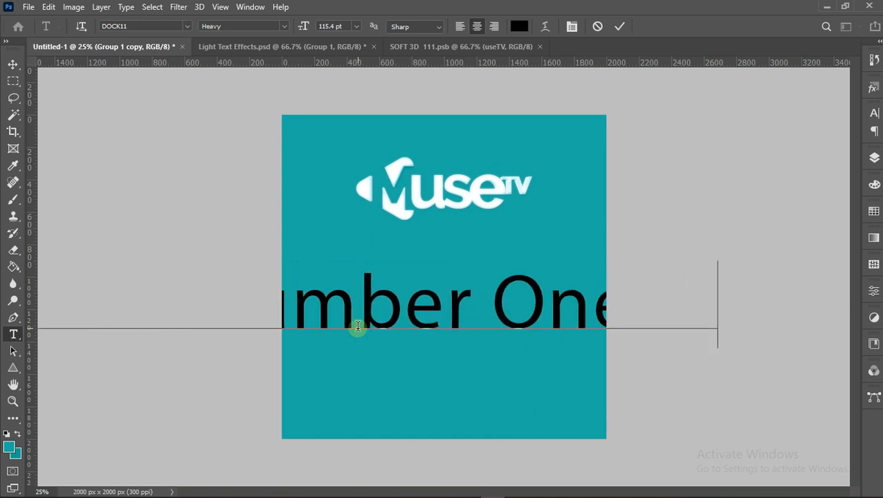
type(" W")
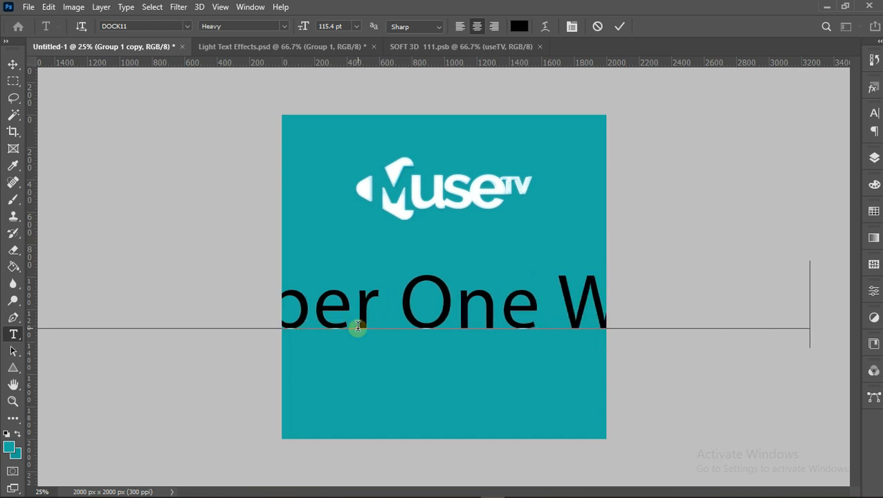
type("Tvpp ")
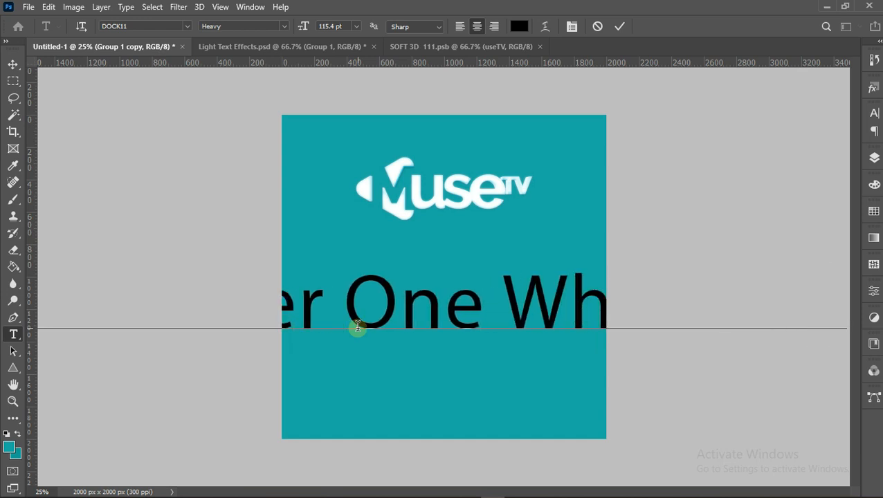
type("T")
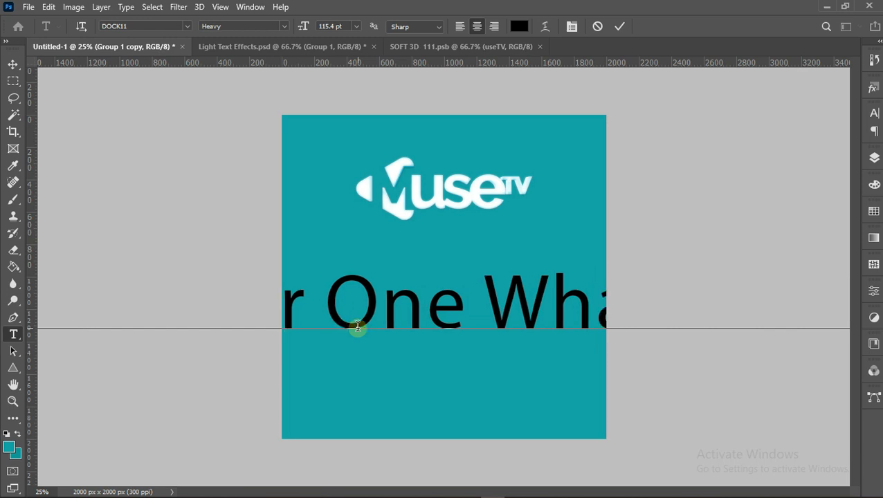
type("V")
Set the font of the entire text line to Raleway Medium Italic.
right_click(358, 327)
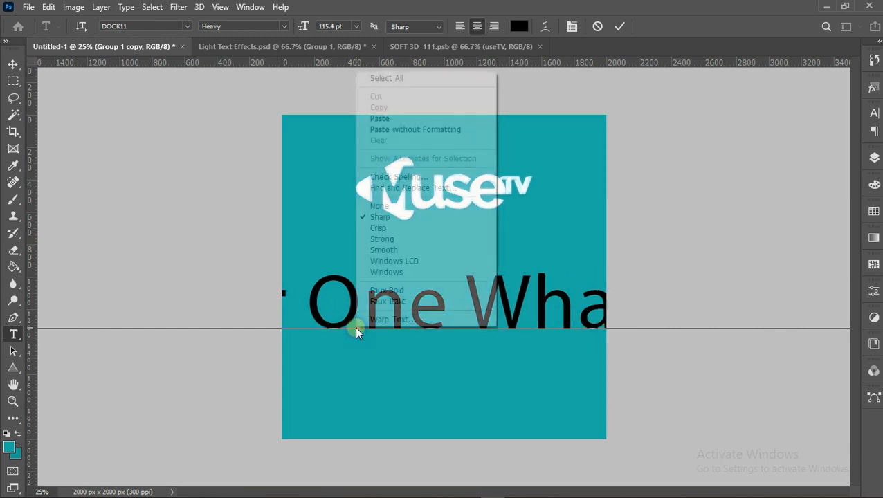
left_click(386, 78)
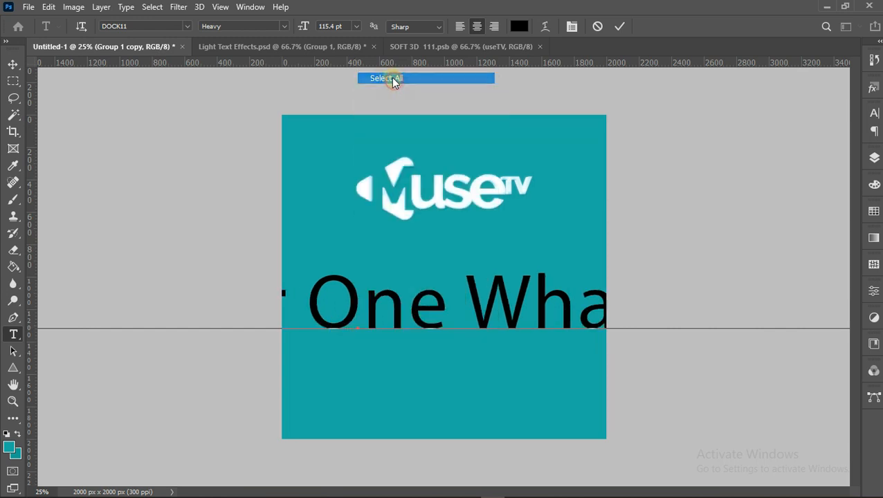
left_click(187, 27)
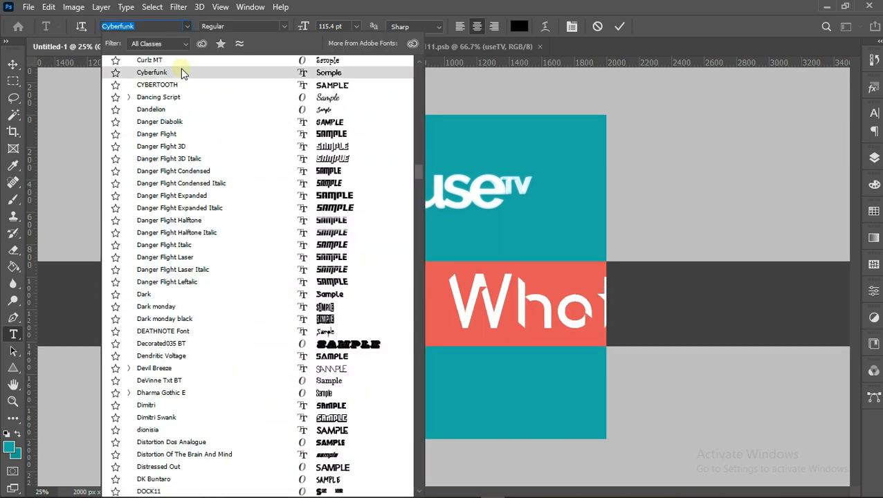
type("ra")
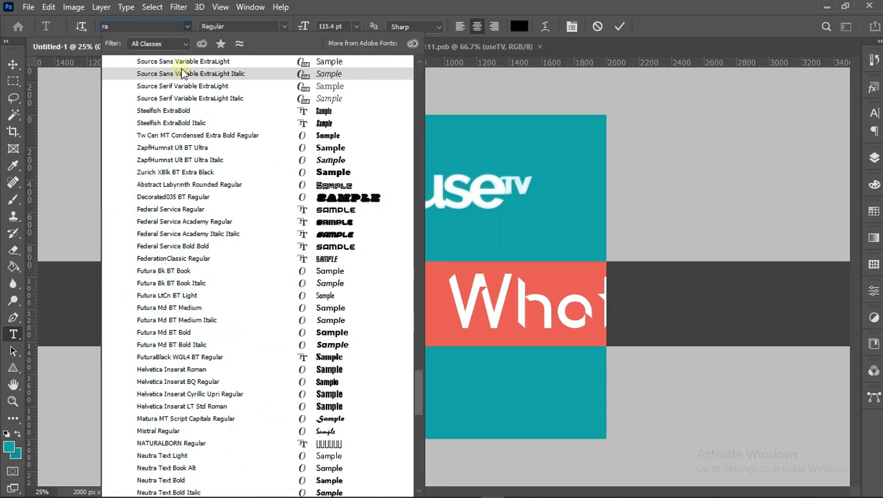
type("leway")
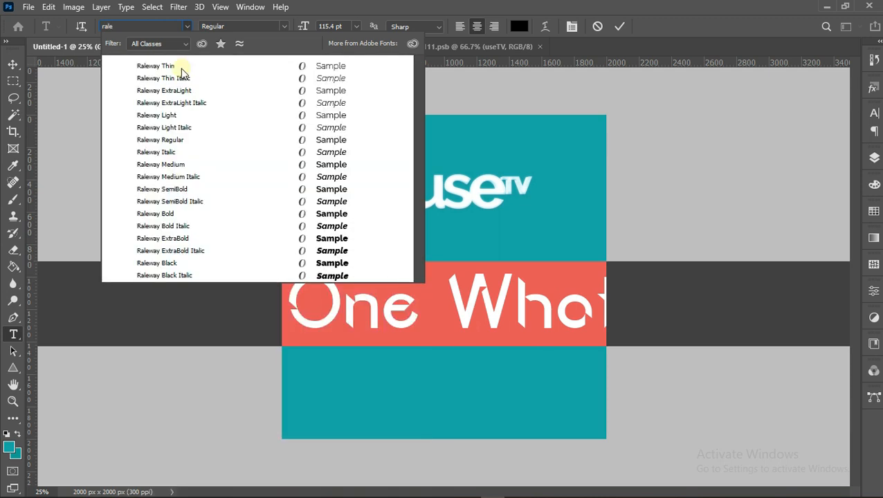
left_click(244, 177)
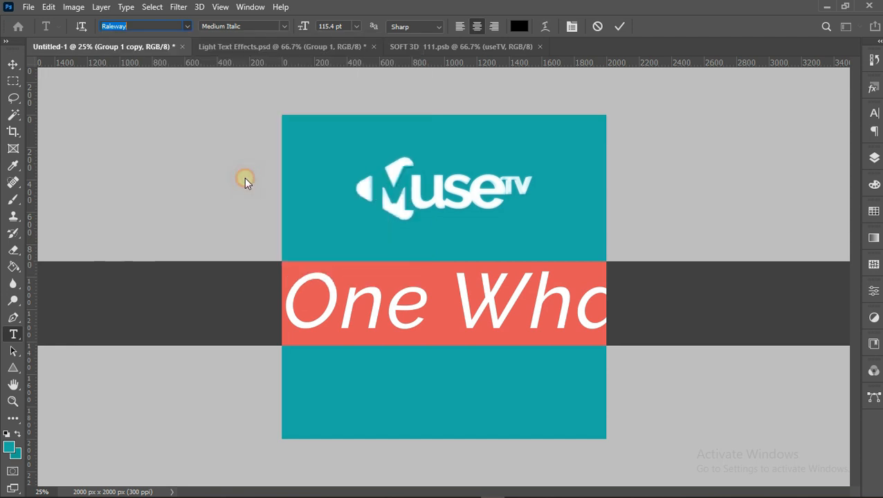
Set the tracking of the selected text line to -75.
left_click(572, 27)
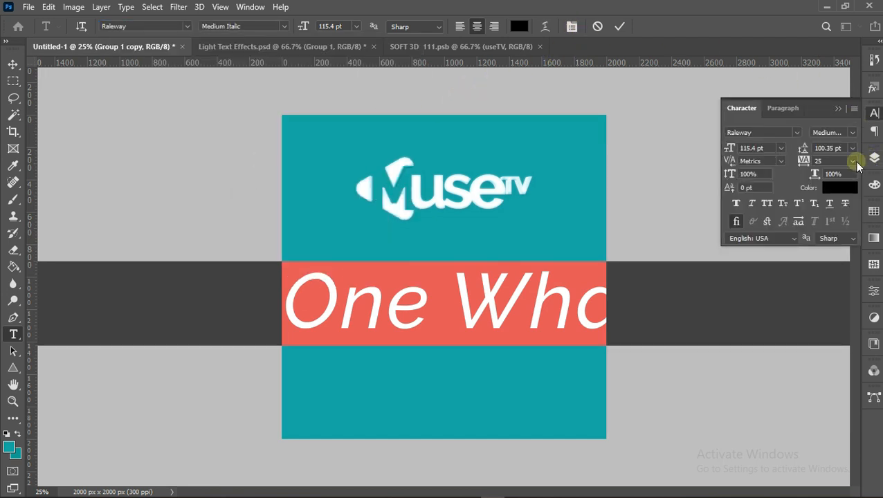
left_click(855, 162)
left_click(841, 178)
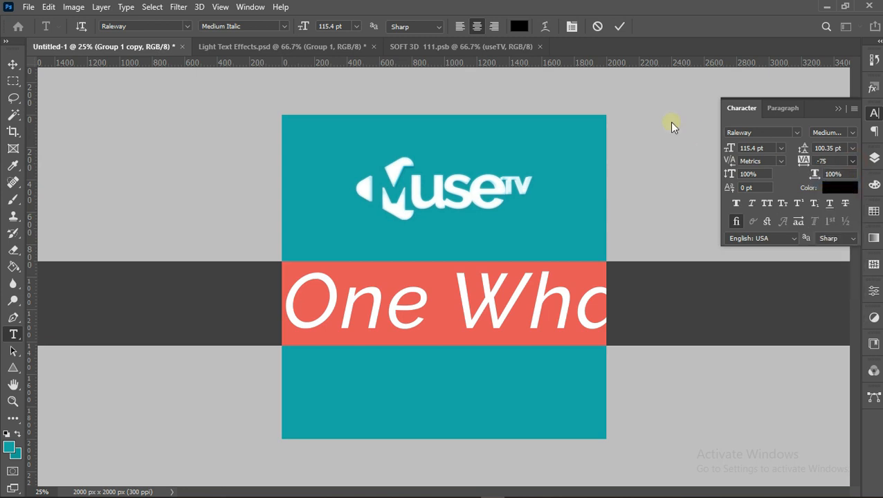
Set the tagline's text size to 12 pt and move it directly beneath the "use" letters of the logo.
left_click(357, 27)
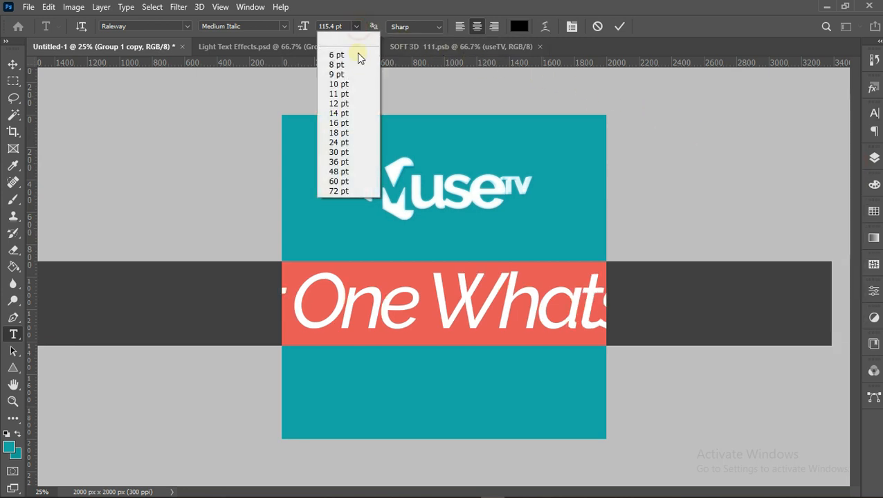
left_click(351, 102)
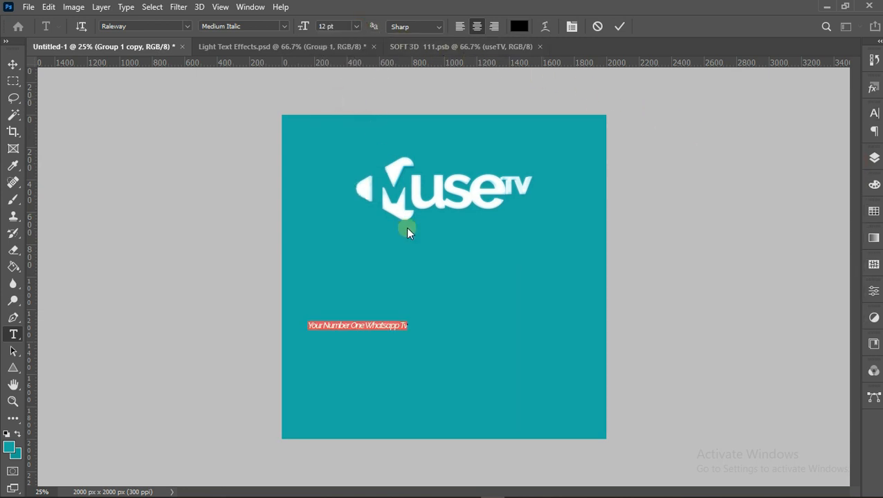
left_click_drag(378, 331, 469, 233)
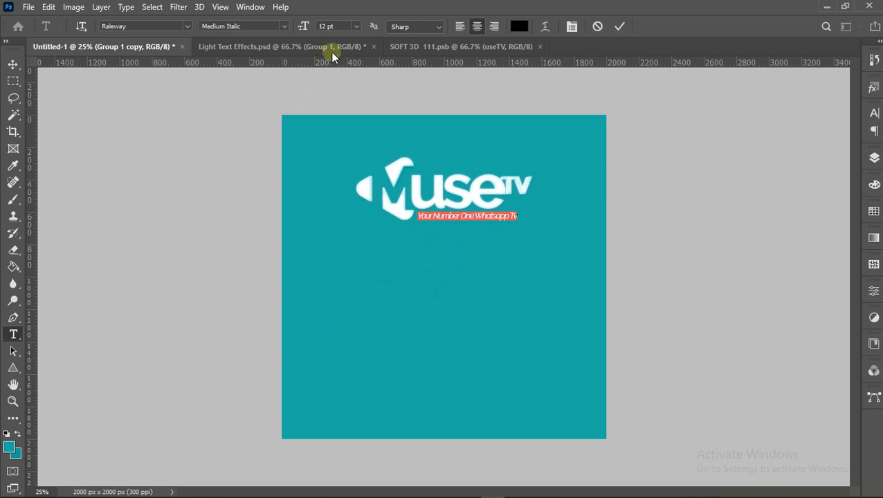
Change the tagline's font style to Raleway SemiBold Italic.
left_click(356, 26)
left_click(356, 26)
left_click(284, 26)
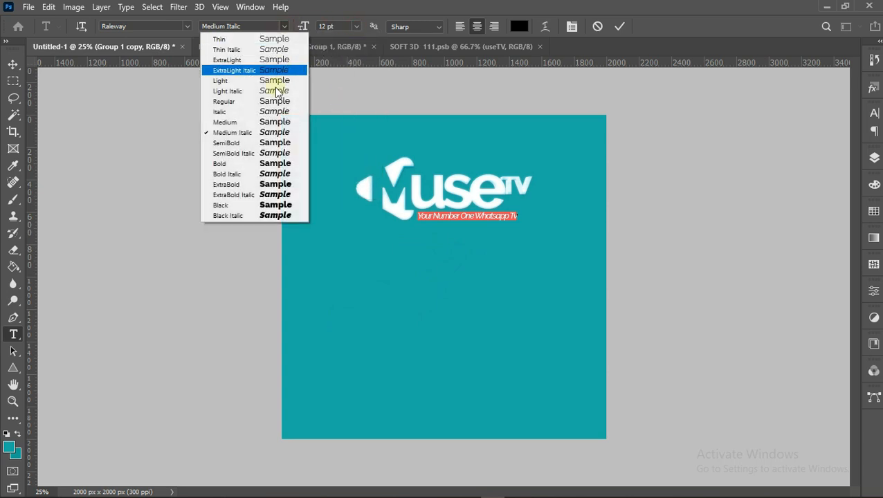
left_click(259, 152)
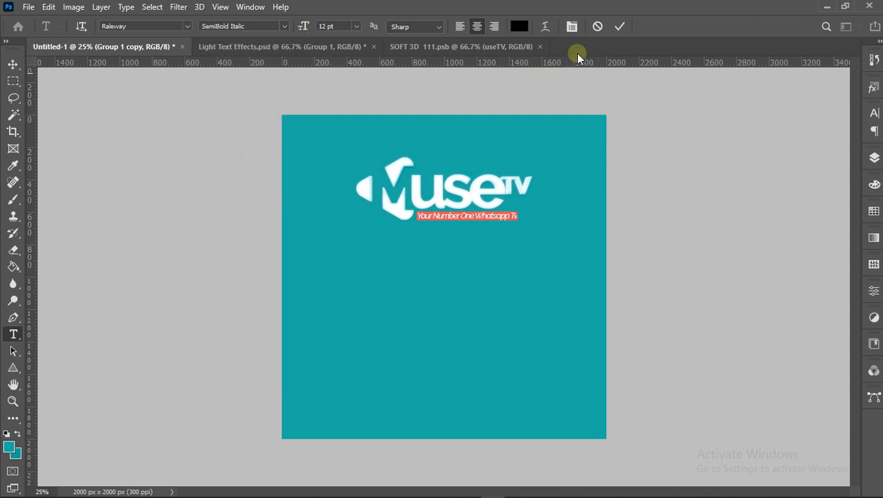
Set the tagline's text color to white (ffffff).
left_click(520, 27)
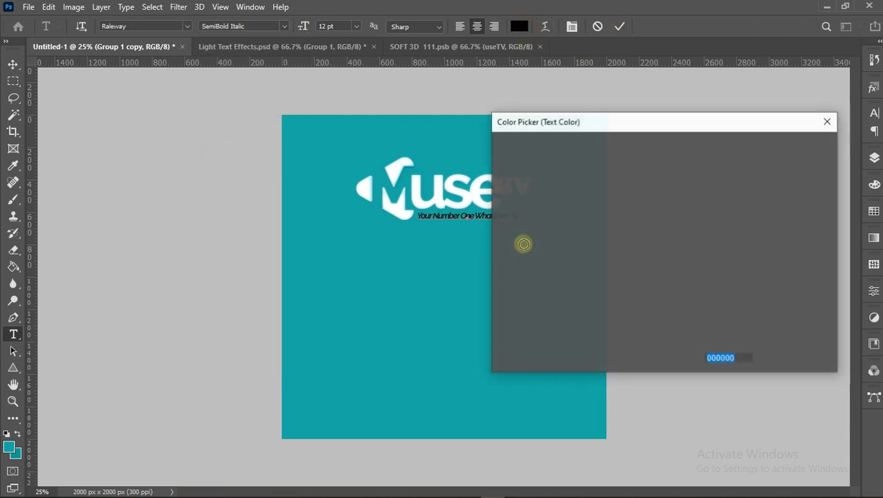
mouse_move(523, 240)
left_mouse_down()
mouse_move(503, 183)
mouse_move(473, 142)
mouse_move(505, 143)
left_mouse_up()
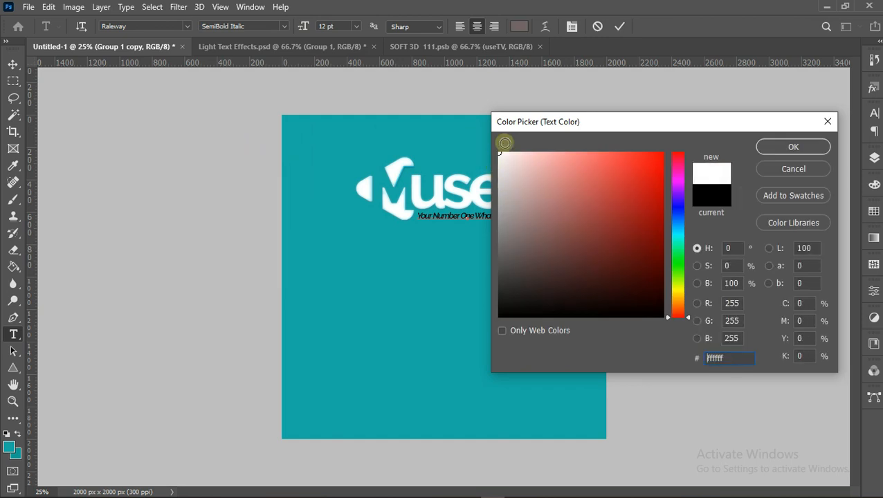
left_click(781, 147)
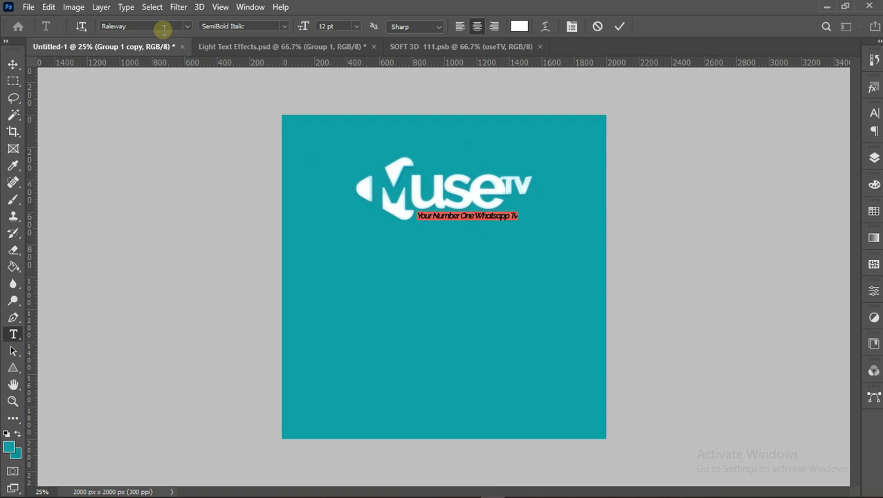
Set the tagline's tracking to -25 and commit the text edit.
left_click(572, 28)
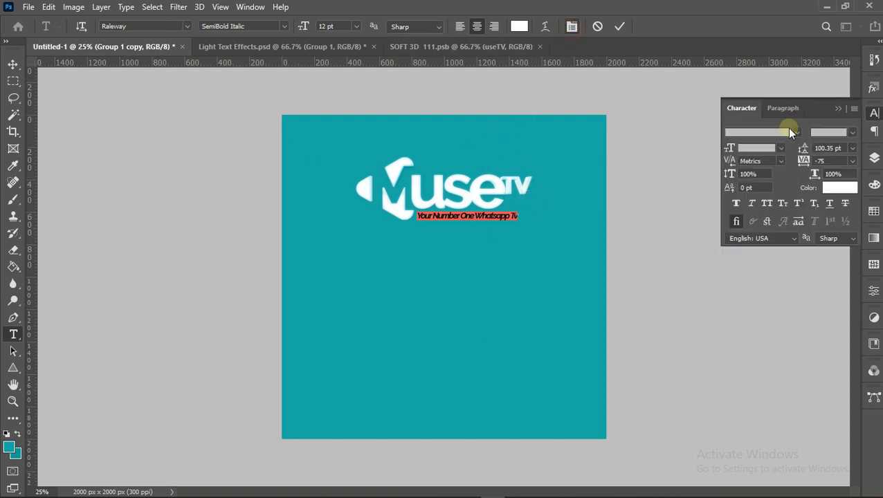
left_click(853, 160)
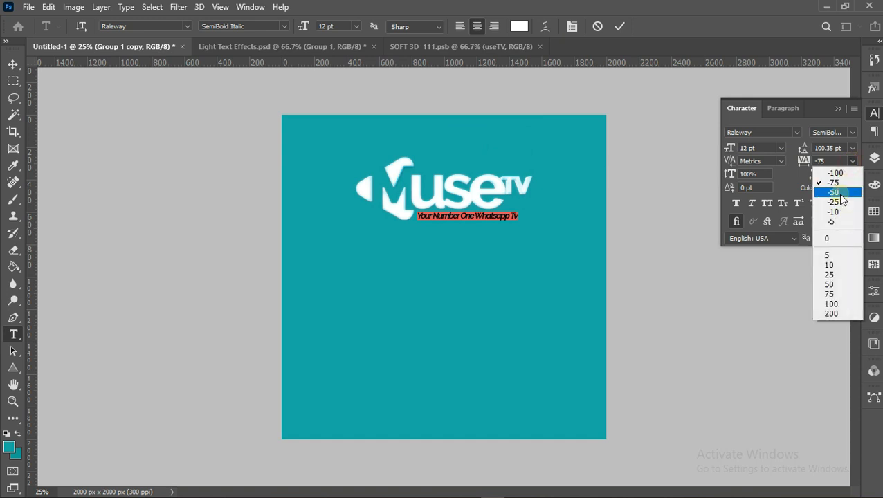
left_click(839, 194)
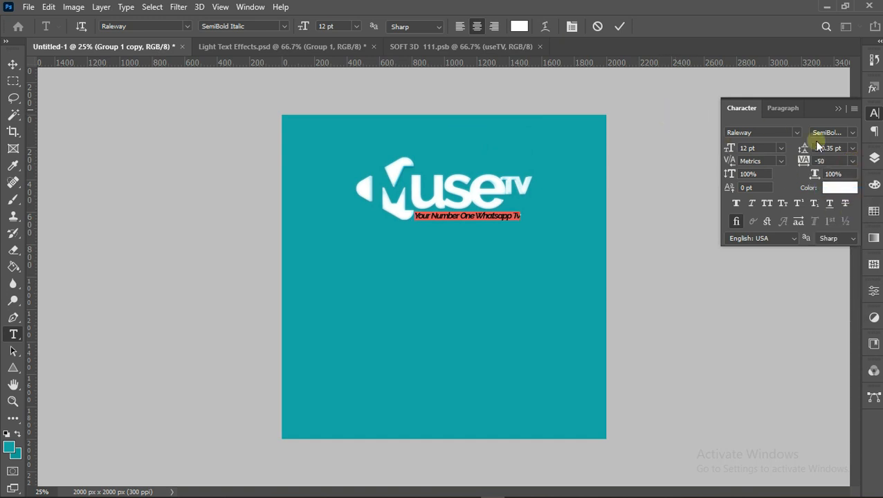
left_click(853, 161)
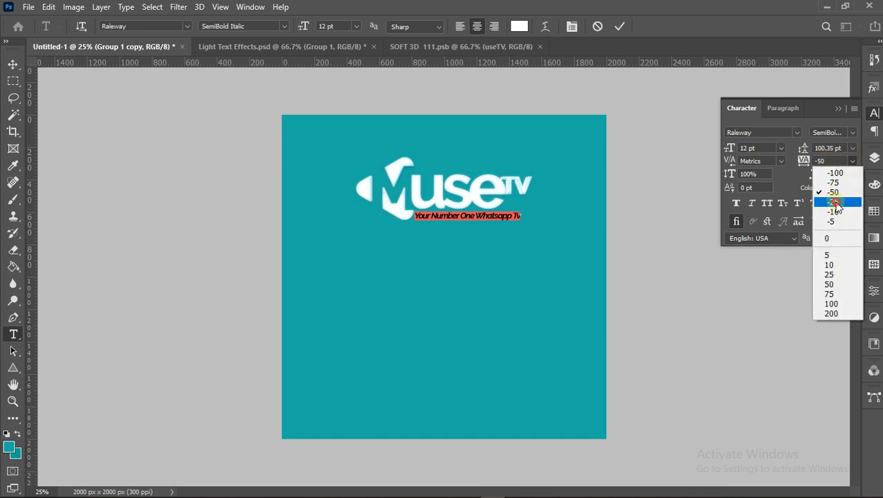
left_click(837, 204)
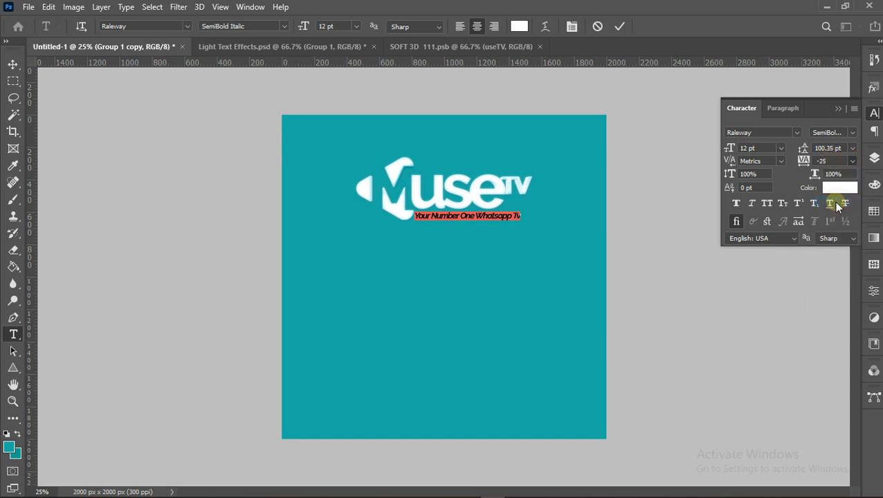
left_click(620, 29)
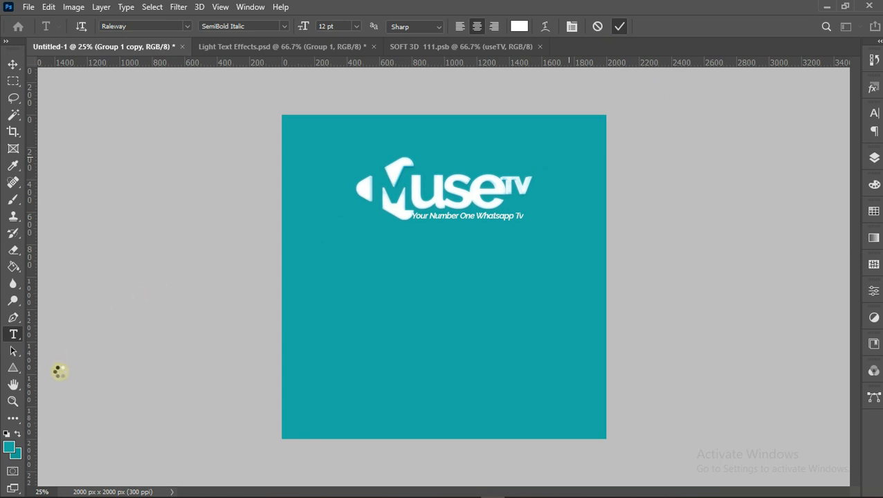
Scale the tagline proportionally to about 78% so it fits beneath the "use" letters, clear of the logo's M.
left_click(12, 401)
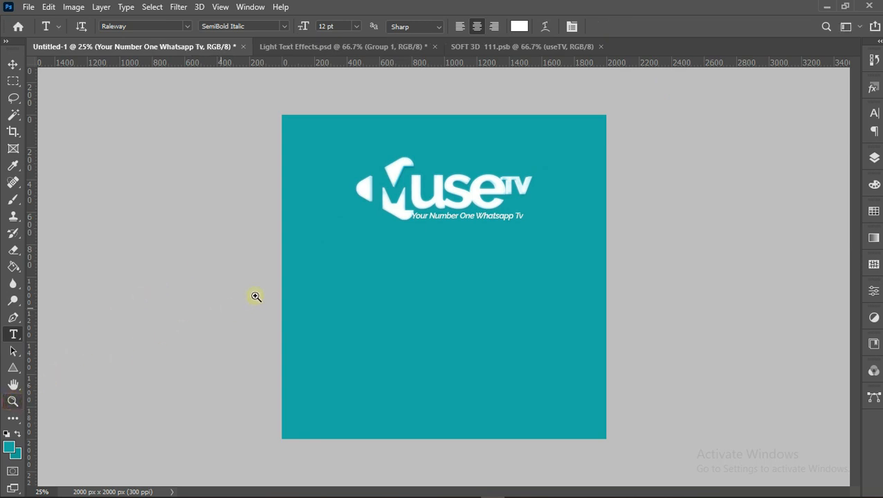
left_click(432, 208)
left_click(433, 209)
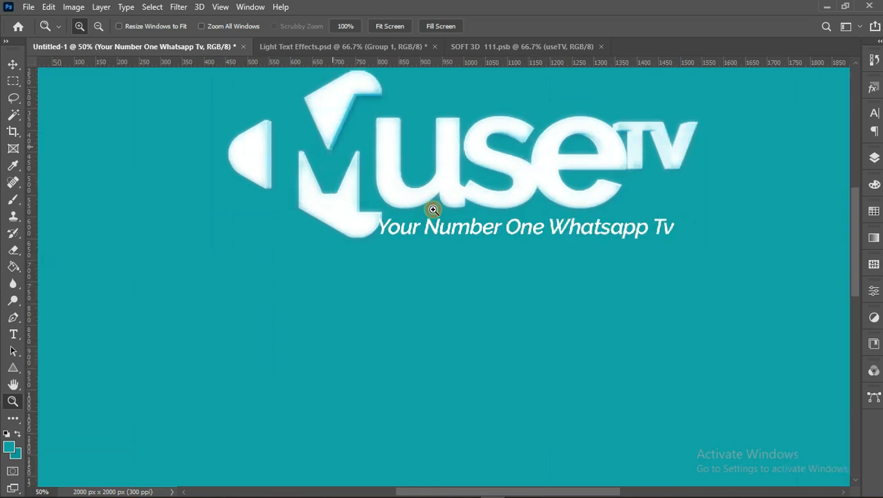
left_click(432, 209)
left_click(432, 209)
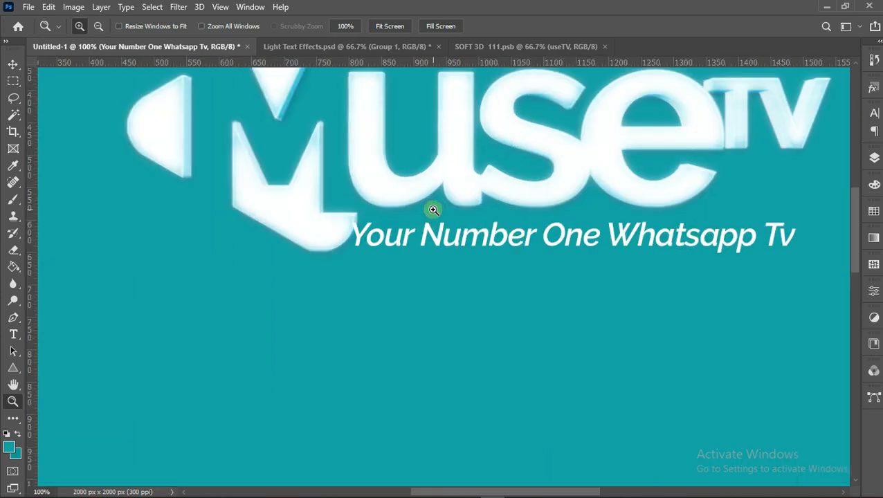
key("ctrl+t")
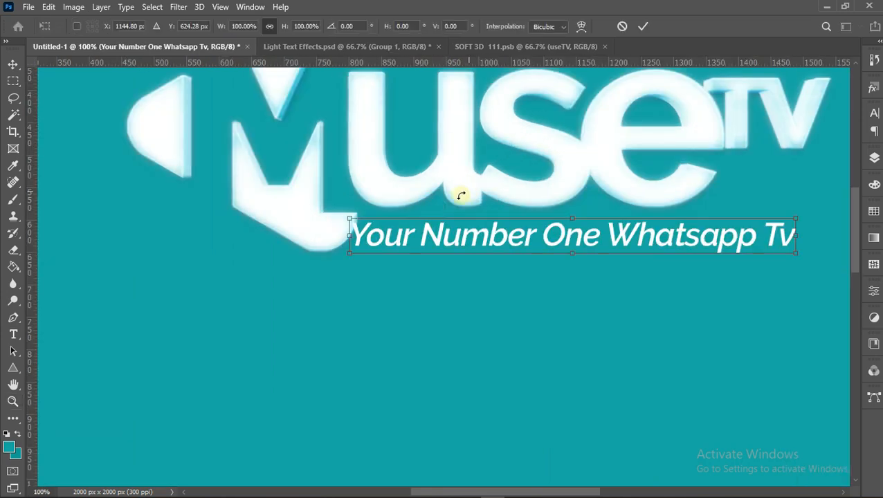
left_click_drag(347, 237, 378, 236)
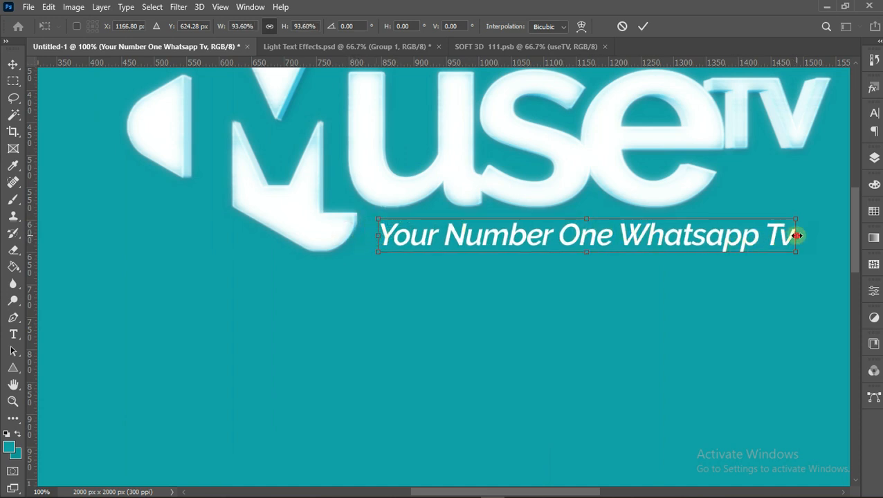
left_click_drag(796, 236, 725, 234)
Nudge the scaled tagline up a few pixels closer to the logo and apply the transform.
key("Up")
key("Up")
key("Up")
key("Up")
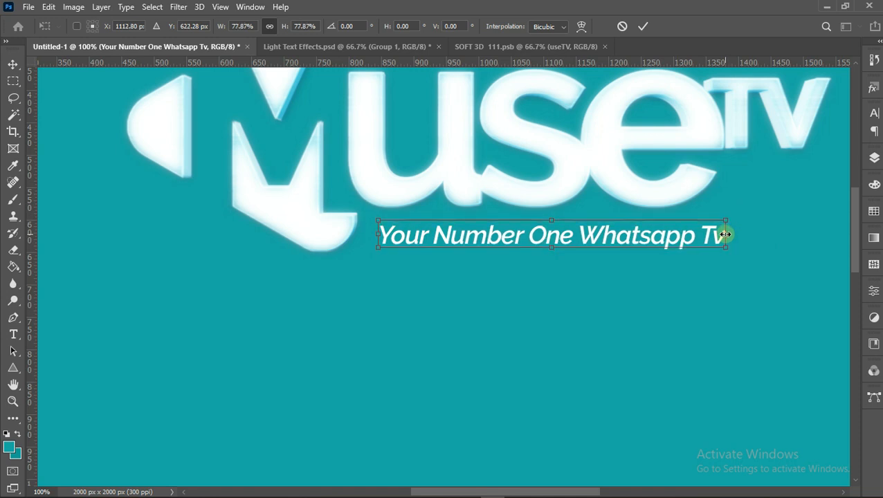
key("Return")
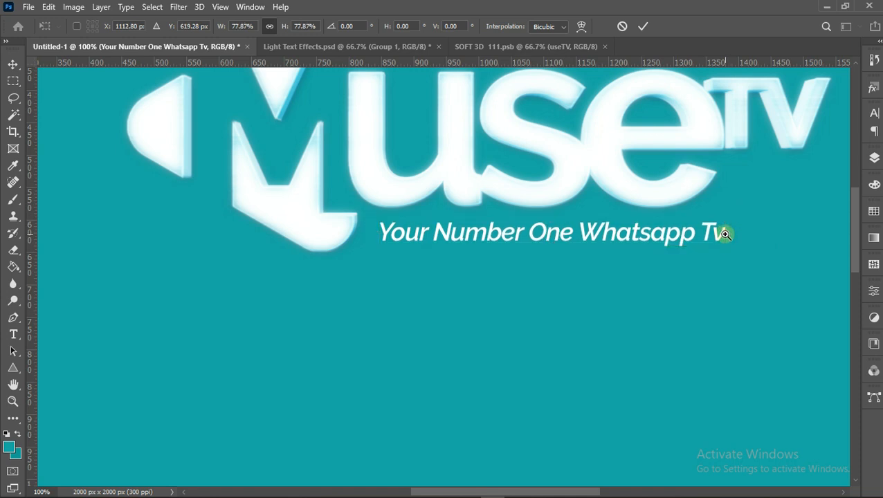
key("z")
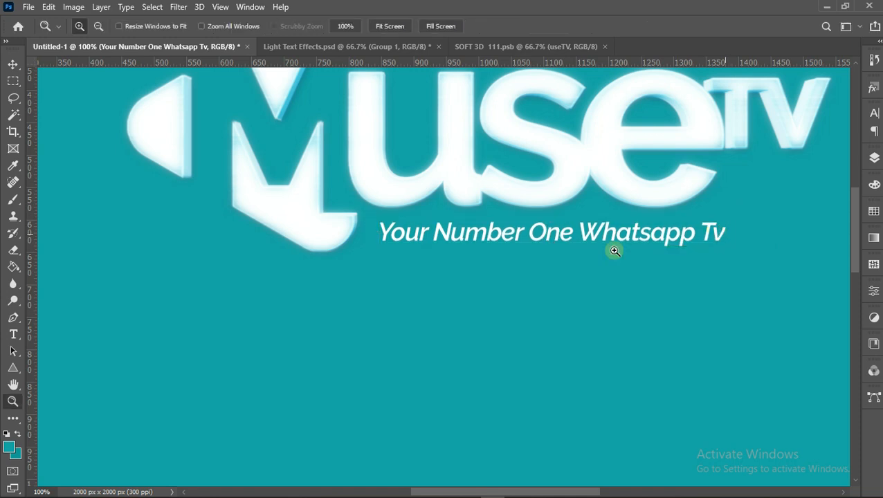
left_click(100, 28)
left_click(416, 235)
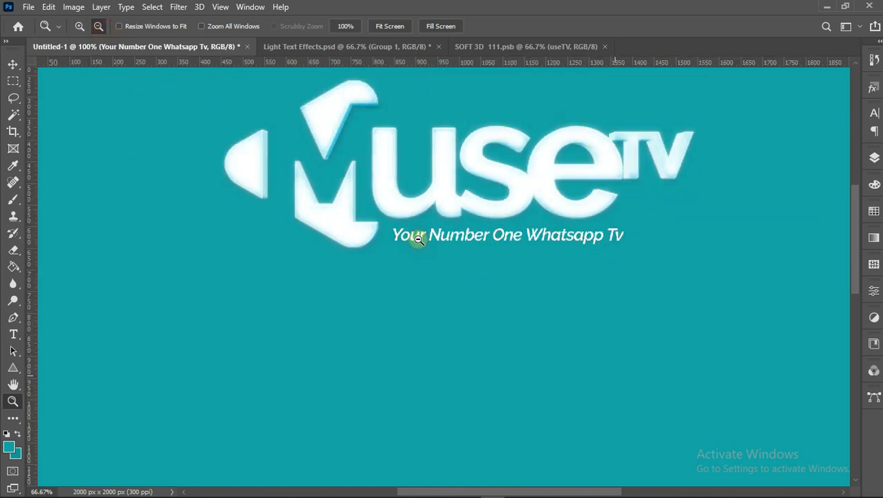
left_click(442, 303)
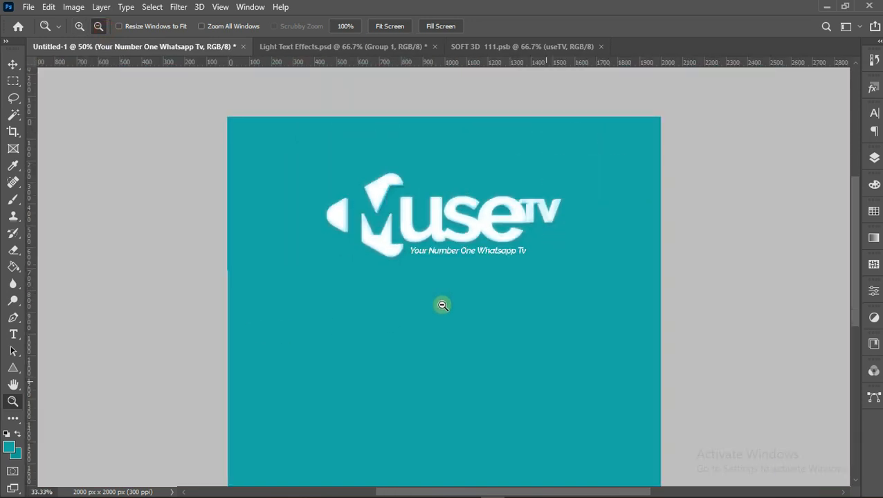
left_click(443, 306)
left_click(443, 305)
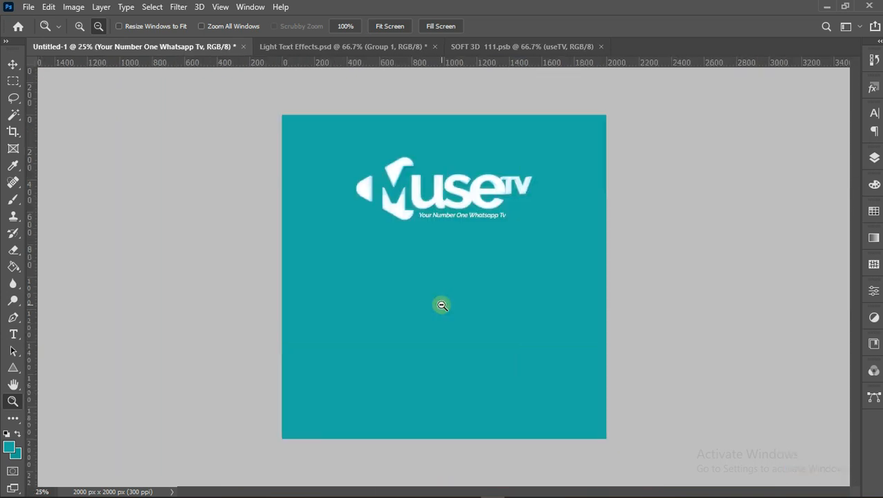
key("ctrl+j")
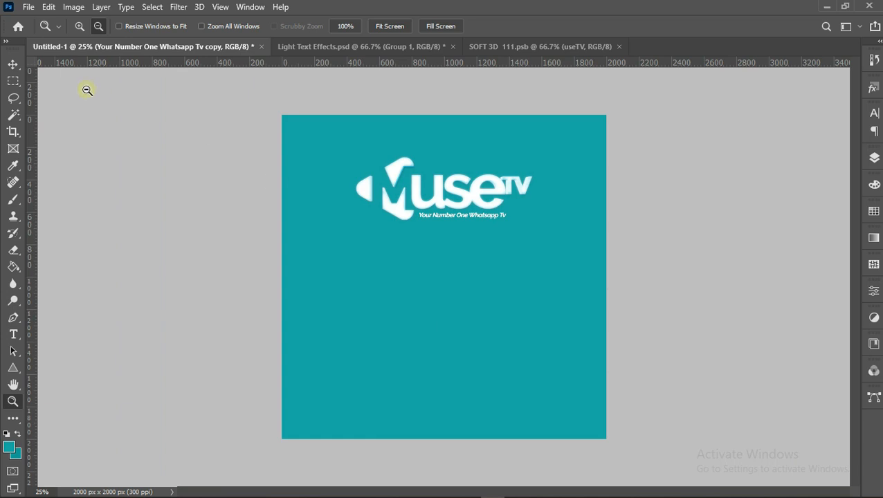
left_click(12, 63)
key("ctrl+z")
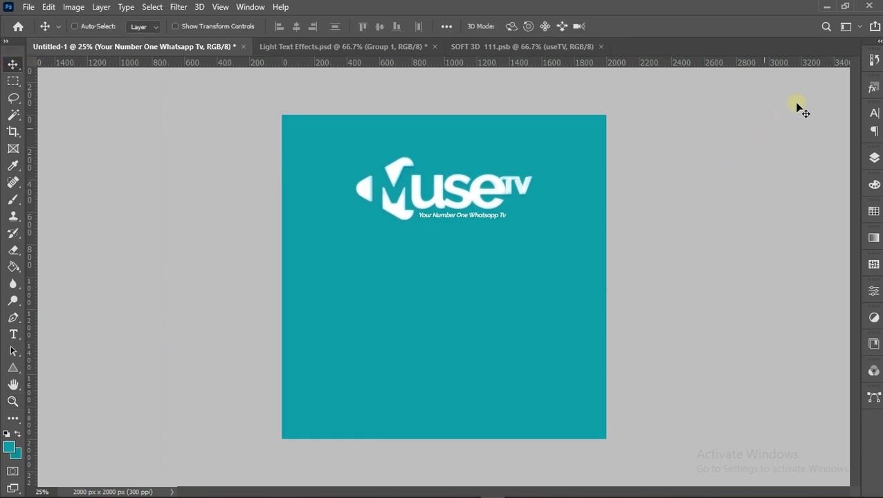
Group the tagline text layer together with the Group 1 copy logo layer.
left_click(874, 158)
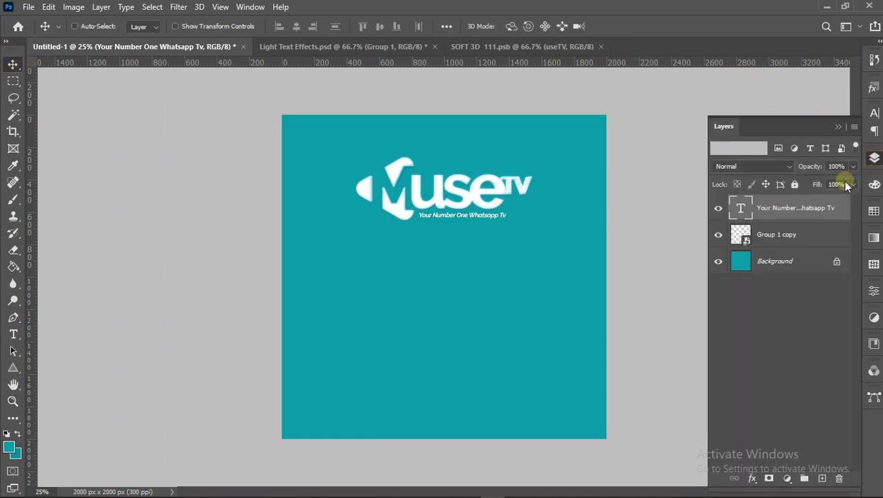
left_click(797, 233)
key("ctrl+g")
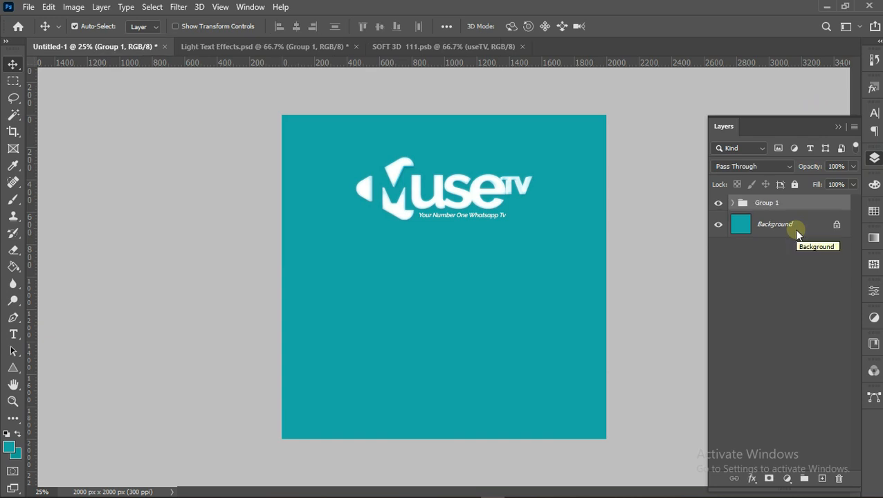
Enlarge the grouped logo and tagline proportionally about their center to about 112%.
key("ctrl+t")
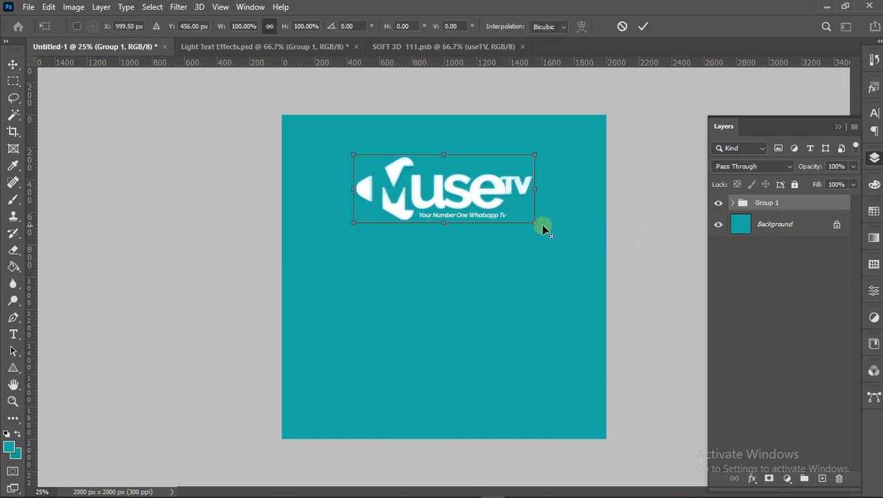
left_click_drag(538, 225, 547, 234)
left_click(644, 27)
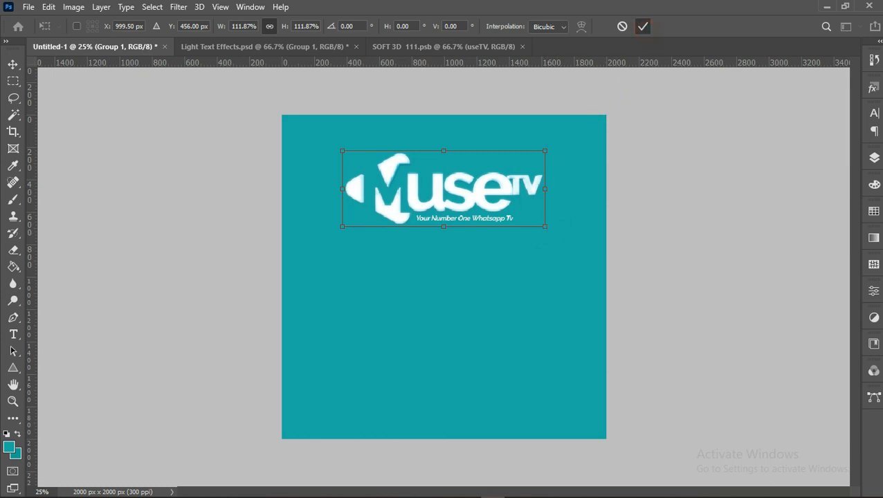
Convert the group containing the logo and tagline into a smart object.
left_click(875, 156)
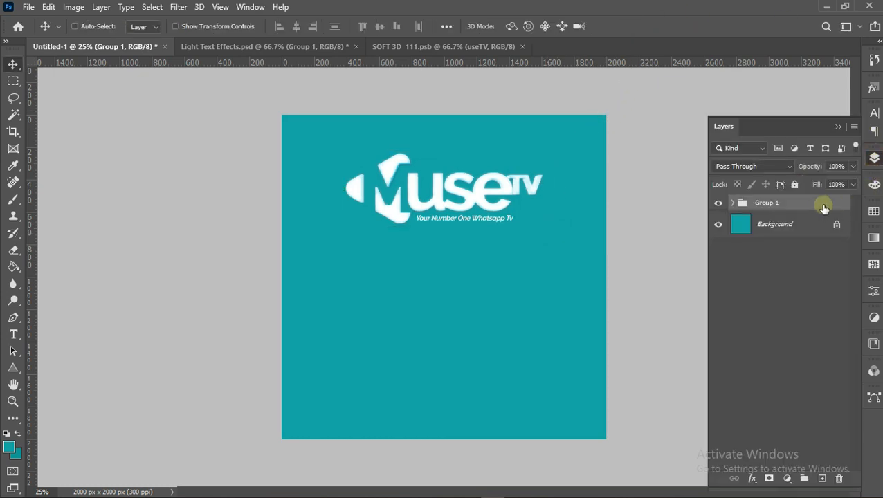
right_click(820, 209)
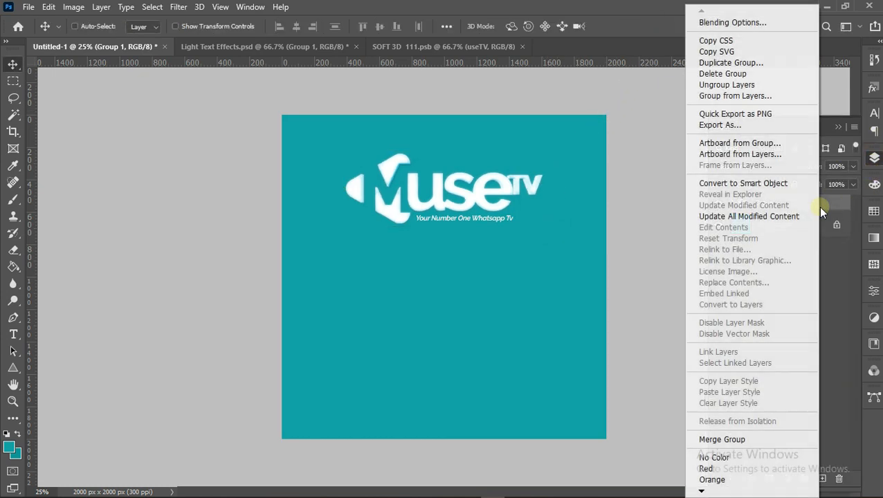
left_click(775, 186)
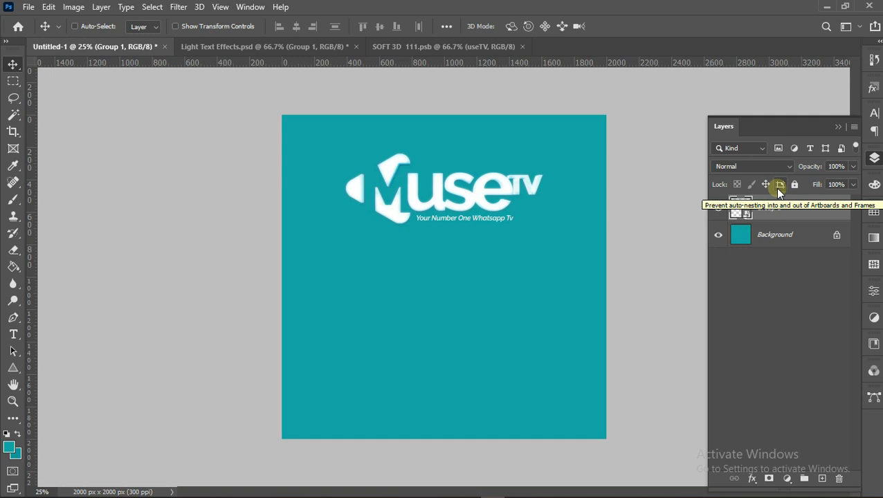
Skew the logo smart object vertically so its right edge rises about 70 px, and center it horizontally on the canvas.
key("ctrl+t")
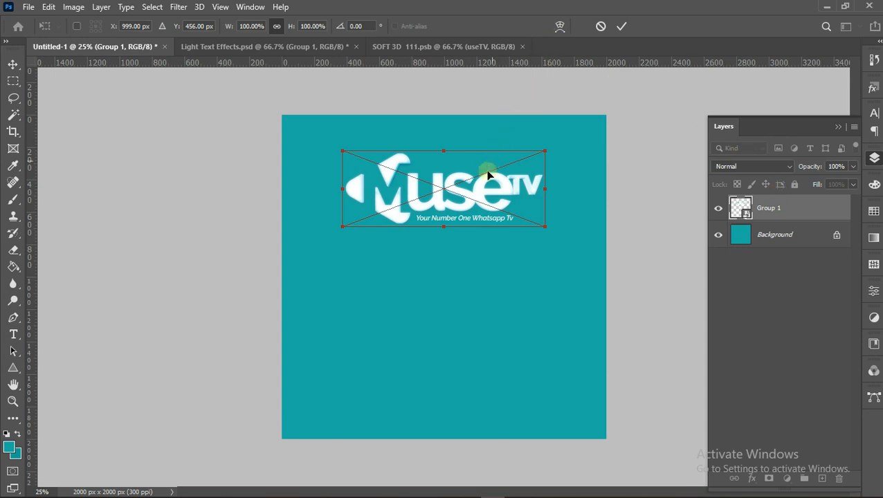
right_click(485, 192)
left_click(530, 260)
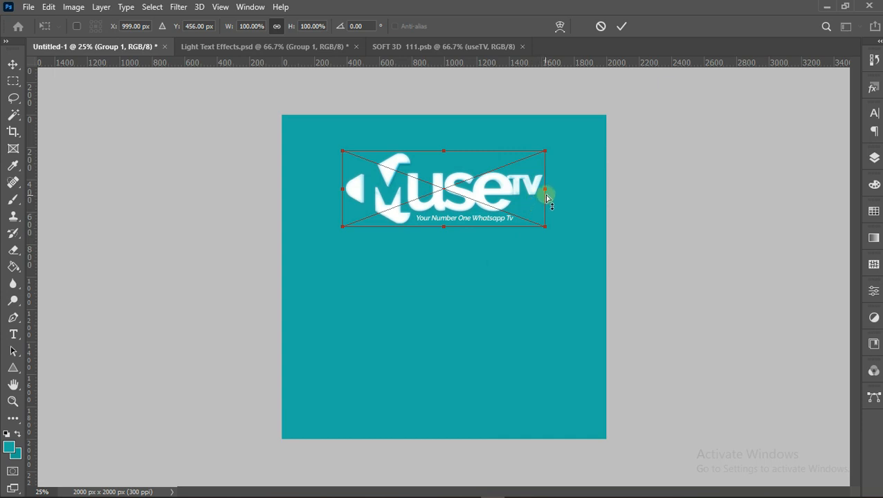
left_click_drag(546, 193, 546, 180)
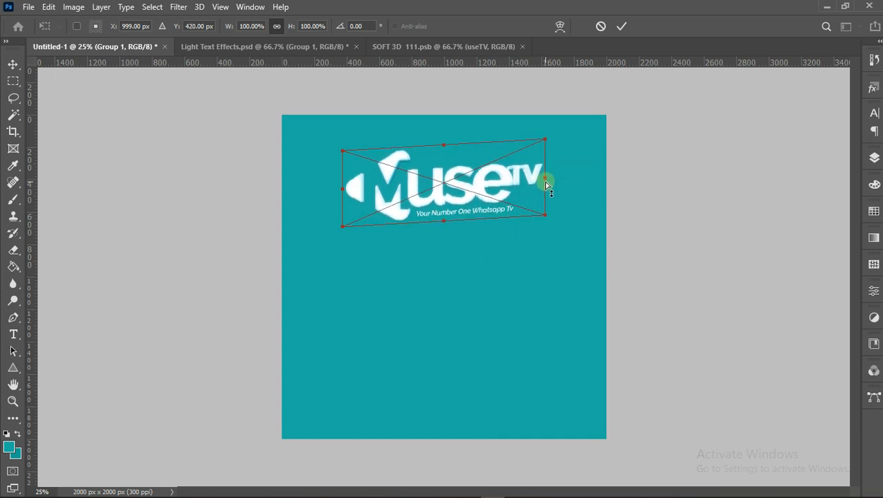
left_click(623, 30)
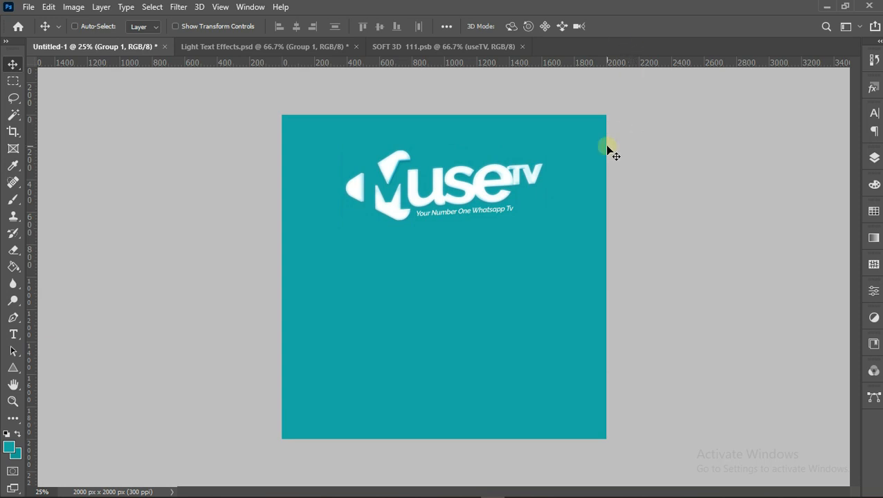
key("ctrl+a")
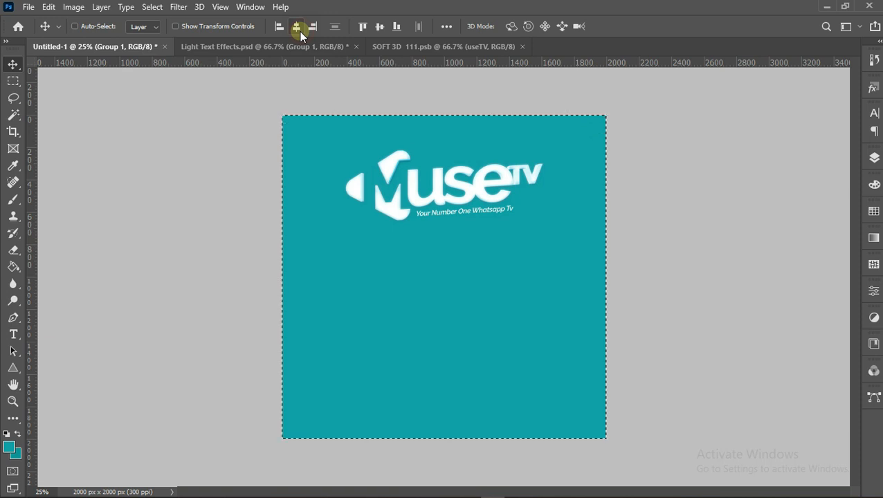
key("ctrl+d")
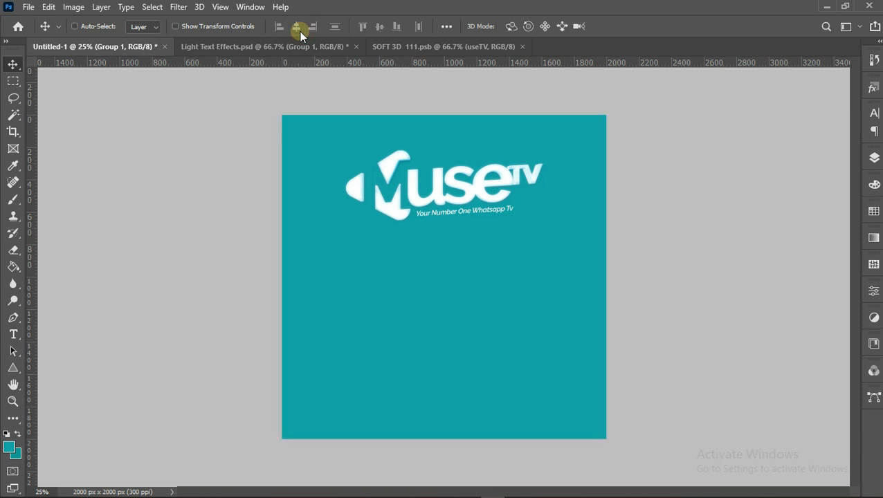
Place the Lady image into the design as an embedded object.
left_click(29, 7)
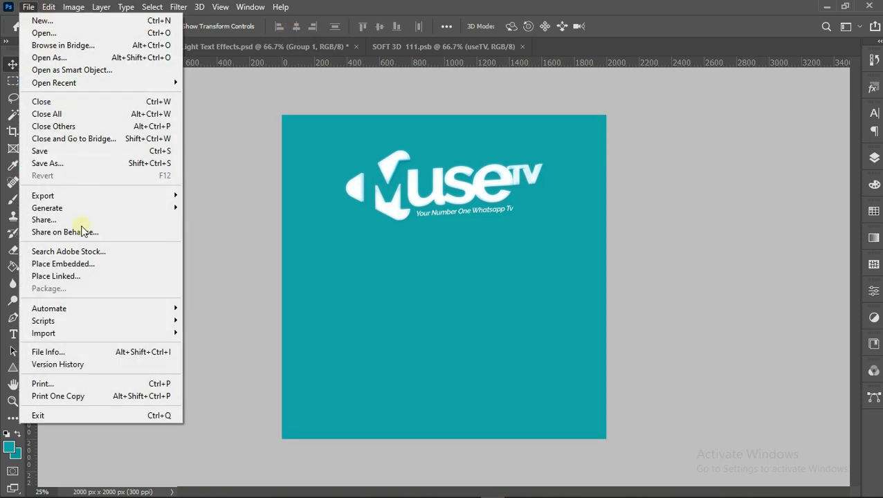
left_click(83, 265)
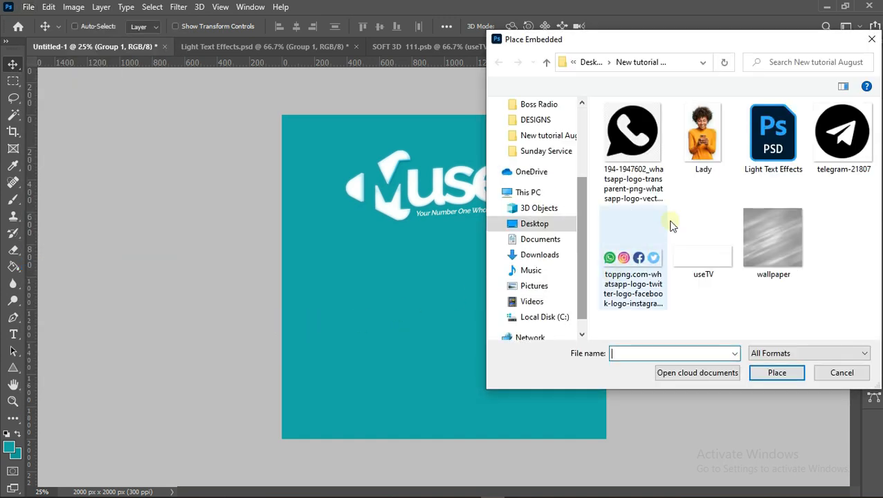
double_click(693, 151)
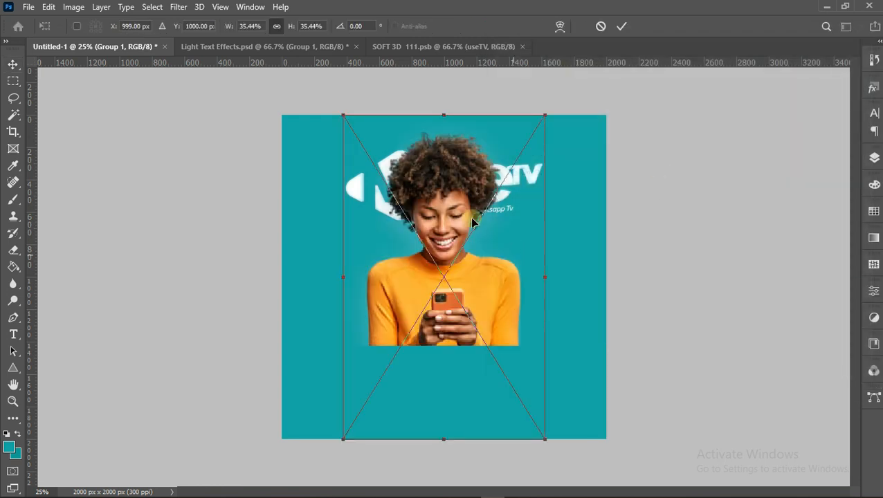
Scale the Lady image to about 26.5% and position it below the tagline, with its lower end at the canvas's bottom edge.
left_click_drag(445, 119, 445, 170)
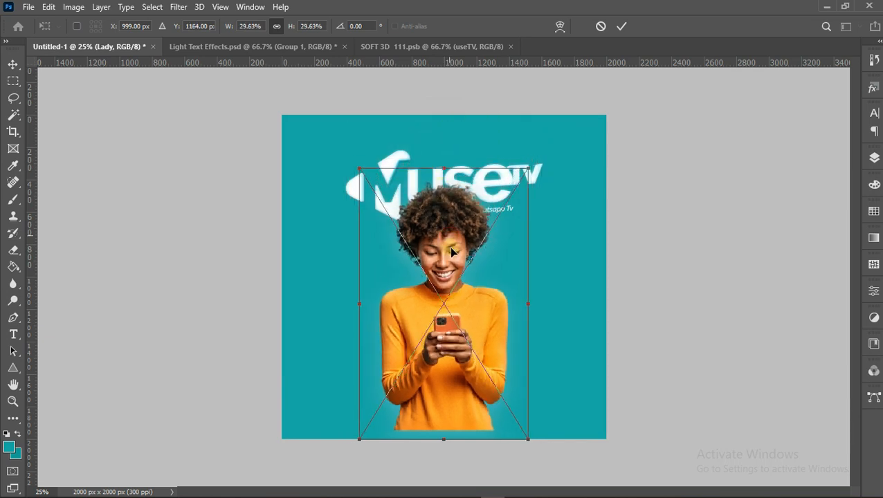
left_click_drag(451, 252, 456, 254)
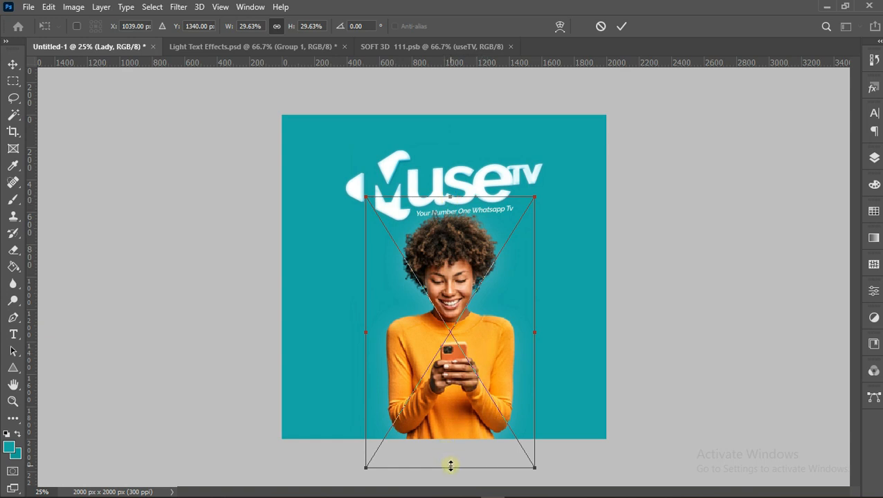
left_click_drag(450, 467, 452, 438)
left_click_drag(451, 364, 453, 380)
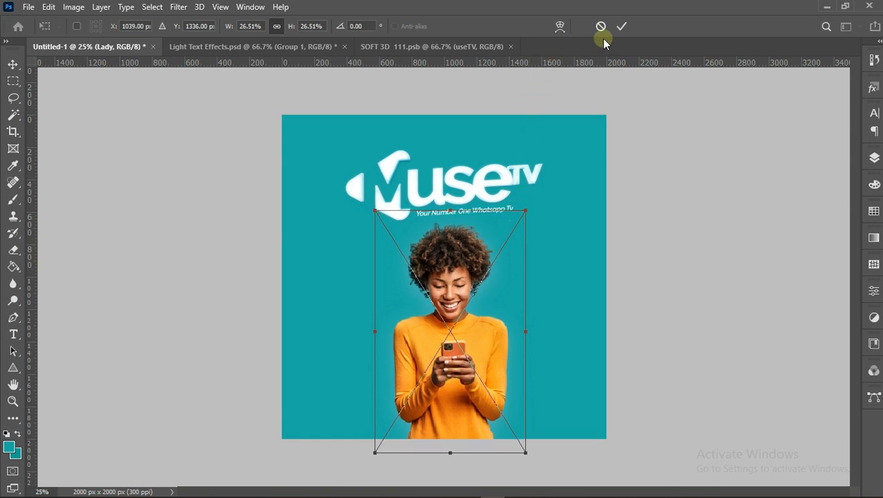
left_click(622, 28)
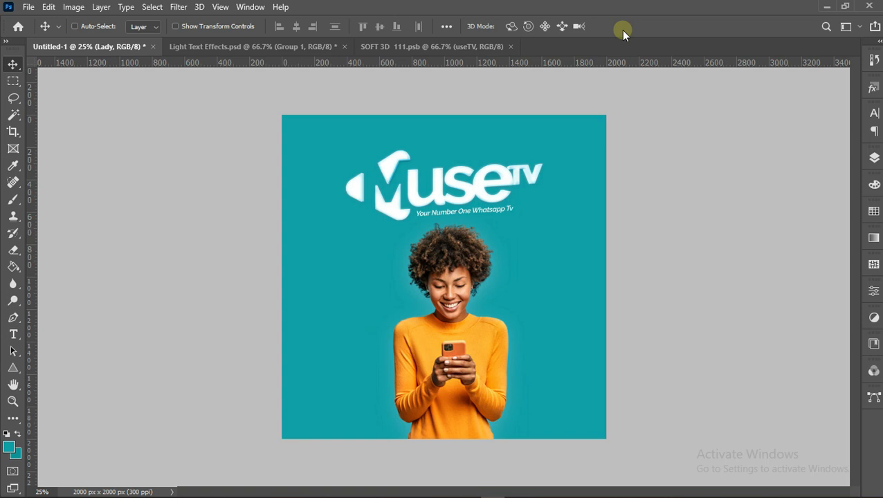
Center the Lady image horizontally on the canvas.
key("ctrl+a")
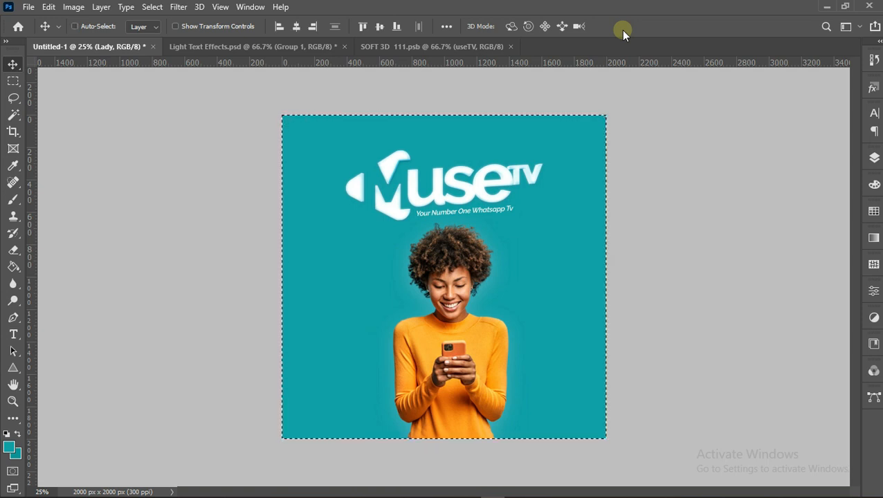
left_click(296, 29)
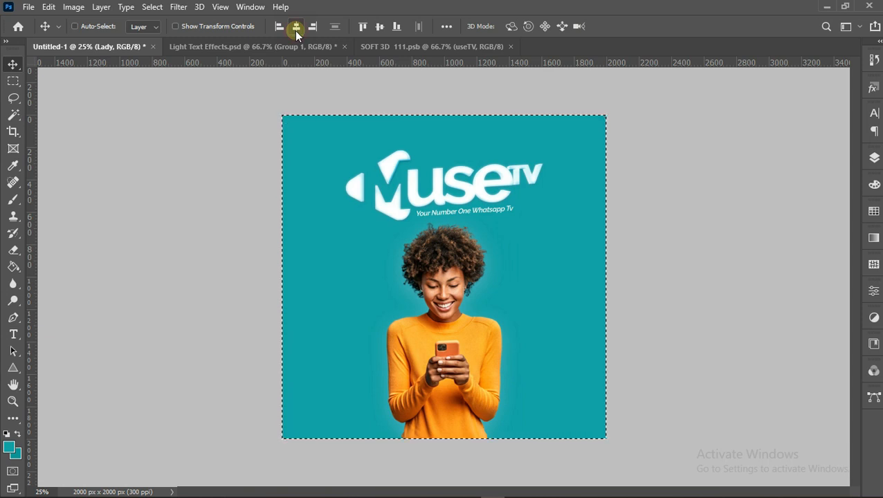
key("ctrl+d")
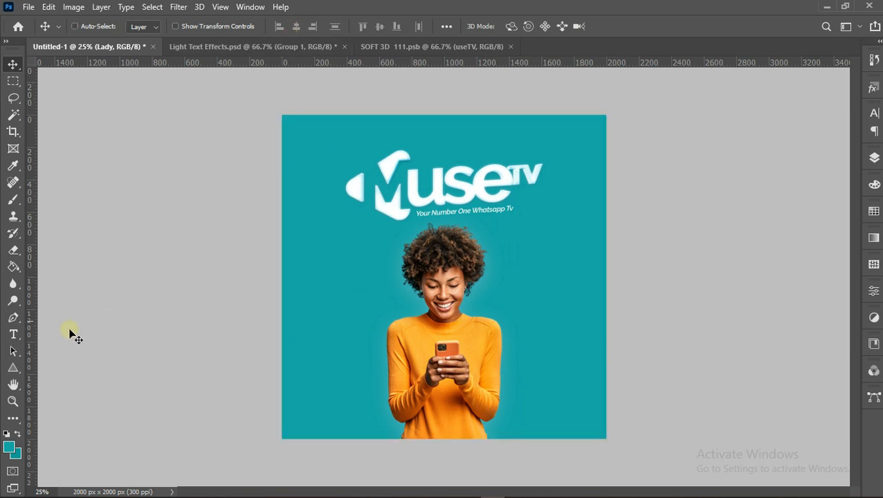
Draw a triangle shape about 343 px wide and 297 px high on the teal area left of the lady.
left_click(12, 401)
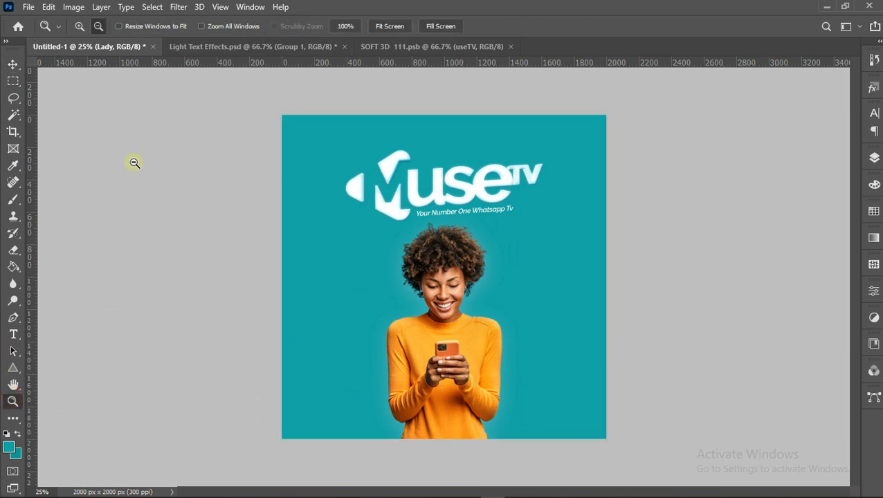
left_click(474, 347)
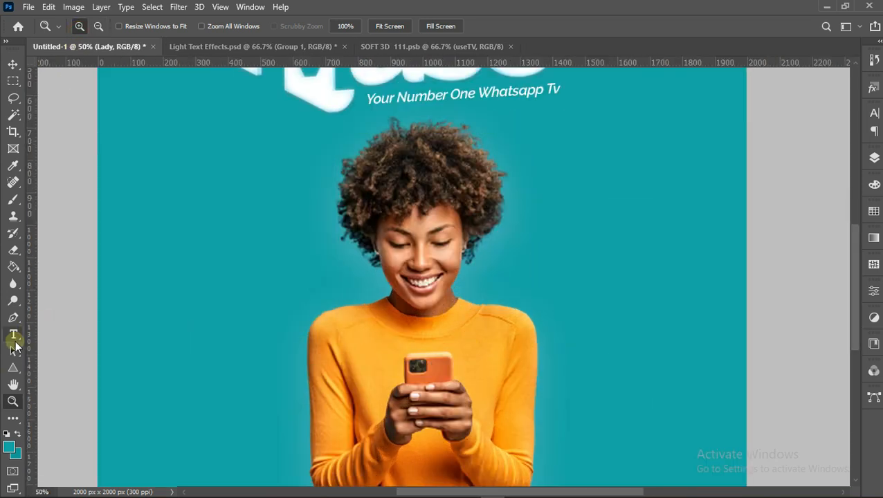
left_click(13, 367)
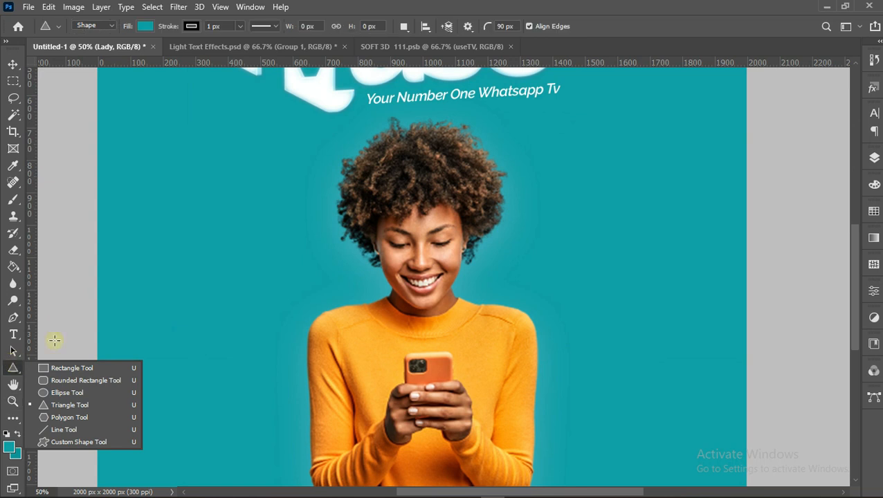
left_click_drag(159, 268, 286, 439)
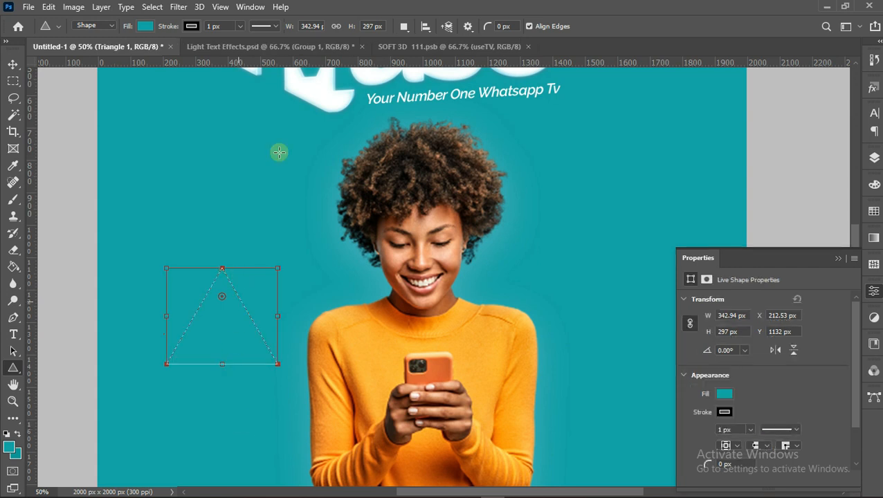
Remove the triangle's stroke and fill the shape with black.
left_click(191, 25)
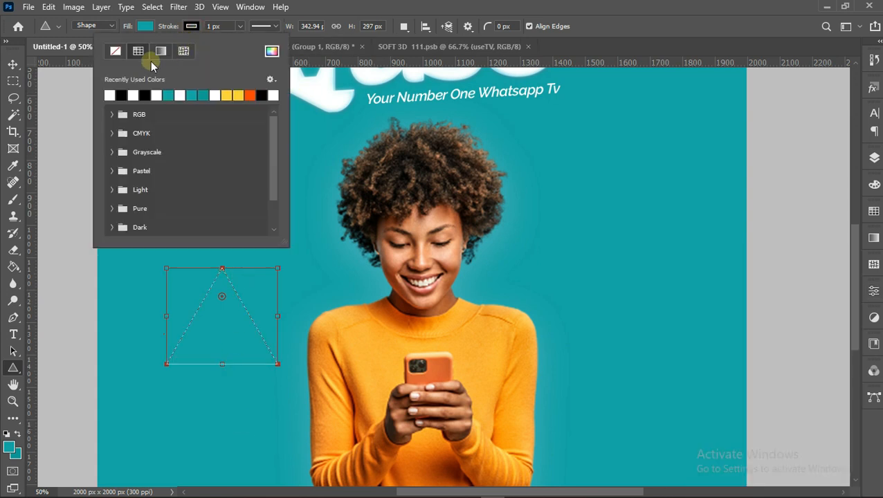
left_click(145, 28)
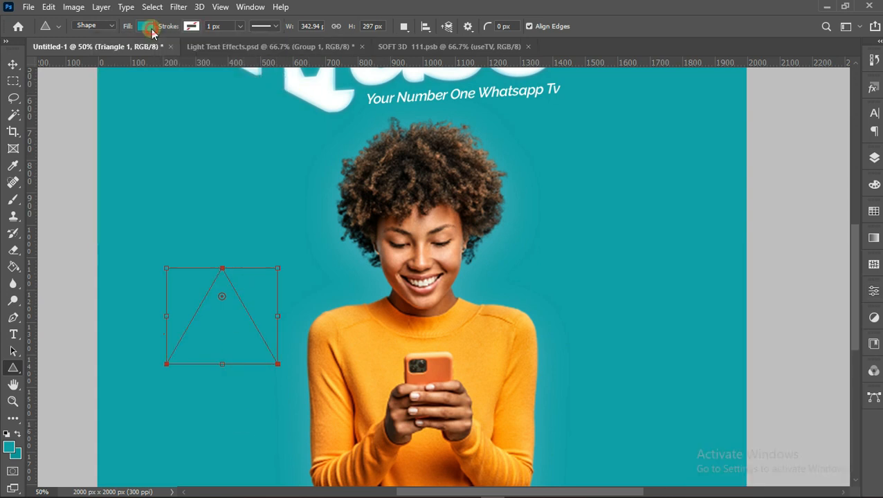
left_click(145, 28)
left_click(75, 95)
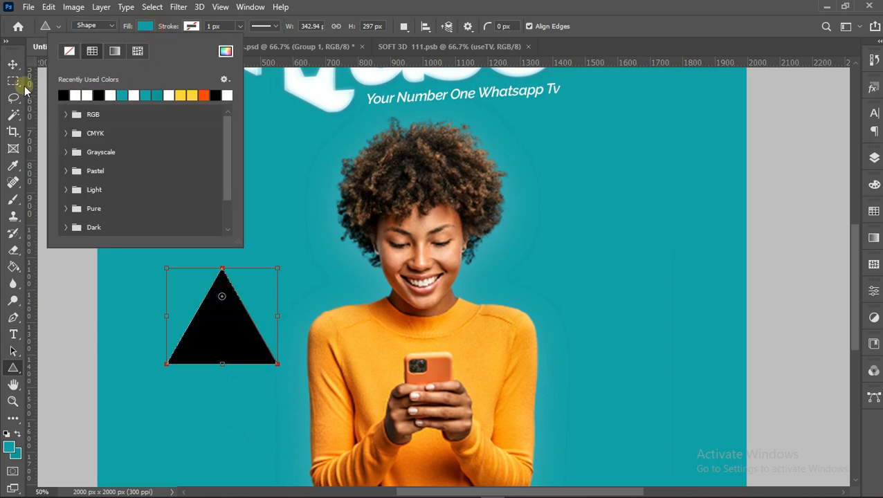
left_click(81, 75)
Rotate the black triangle 90° and flip it horizontally so that it points left.
left_click(13, 64)
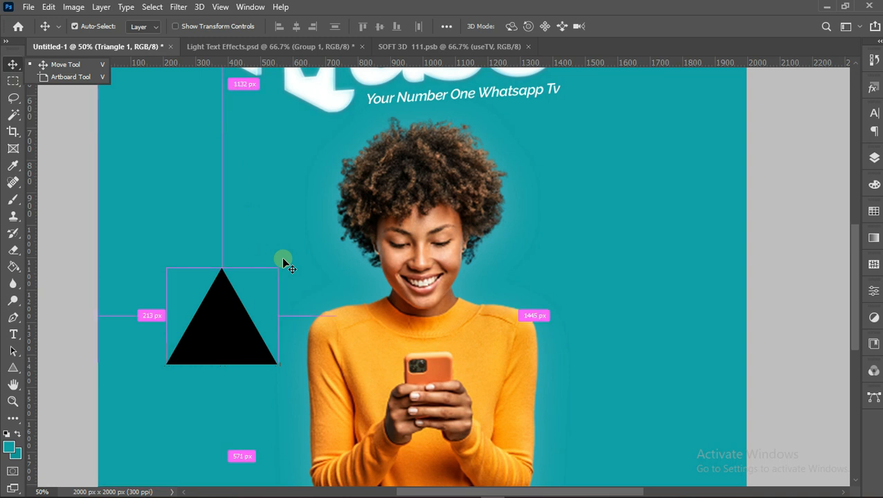
key("ctrl+t")
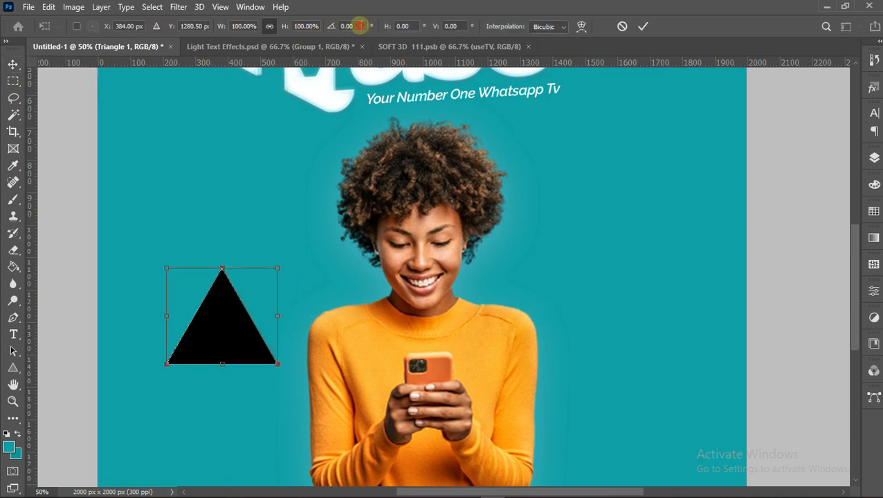
left_click(354, 26)
type("90")
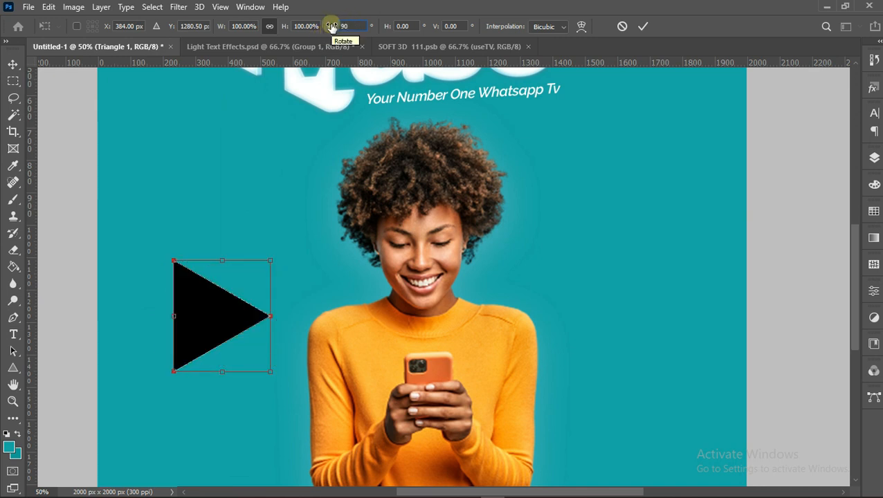
right_click(226, 308)
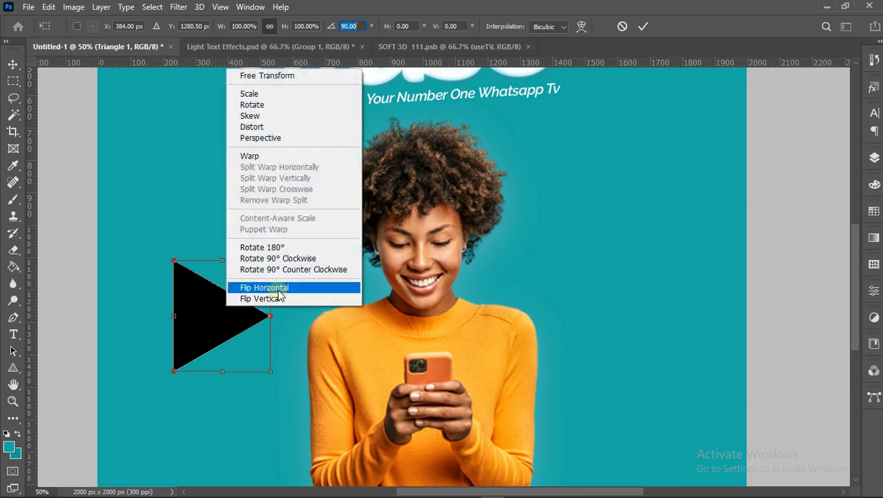
left_click(279, 290)
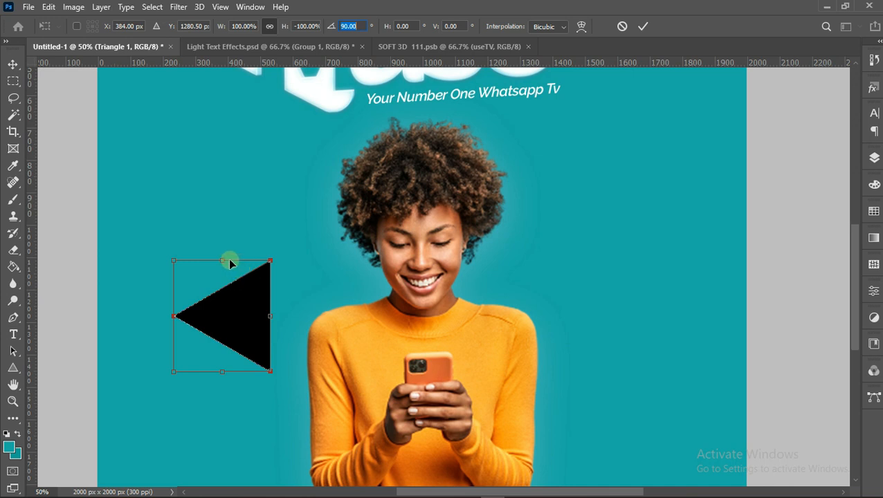
Stretch the triangle upward to about 527 px tall, keeping its horizontal extent, and apply the transform.
left_click_drag(223, 261, 227, 201)
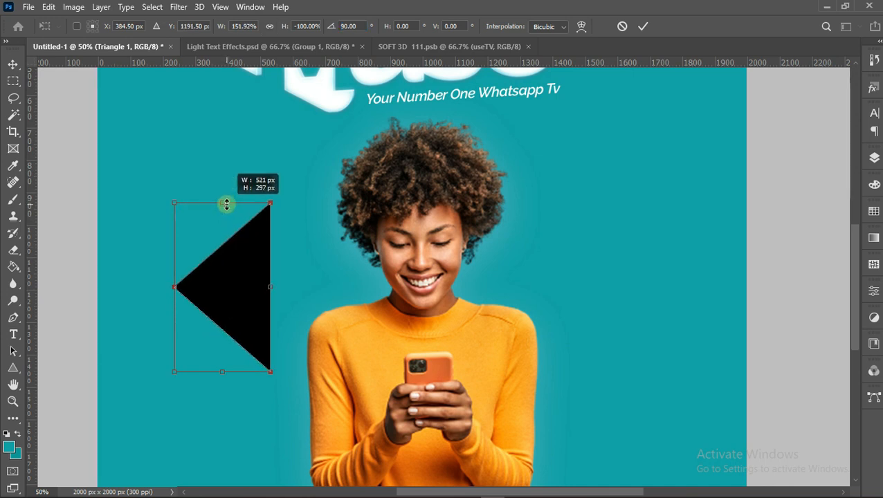
key("Return")
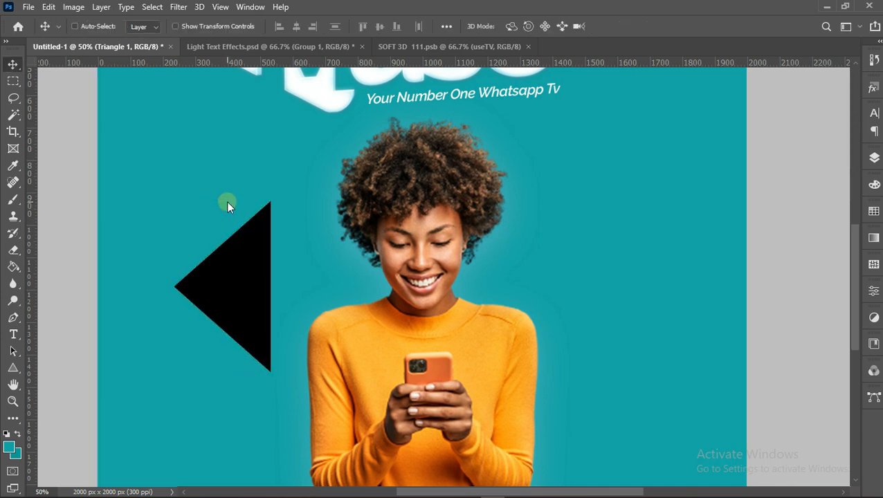
Draw a black rectangle about 1000 px wide from the triangle's vertical edge rightward across the lady, matching the triangle's height.
left_click(16, 374)
left_click(43, 368)
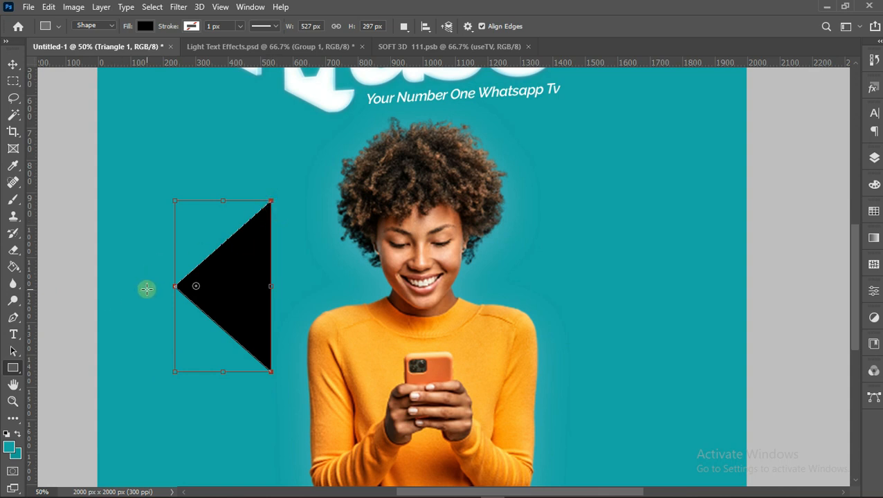
key("Return")
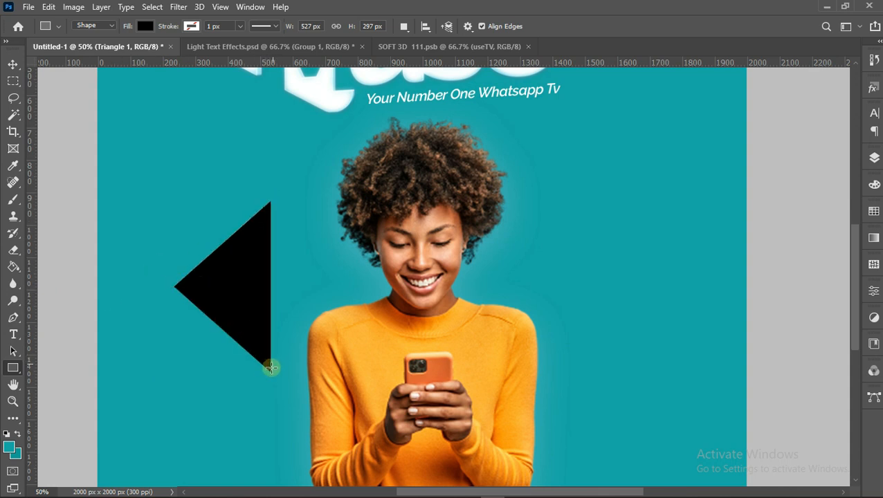
left_click_drag(270, 372, 594, 201)
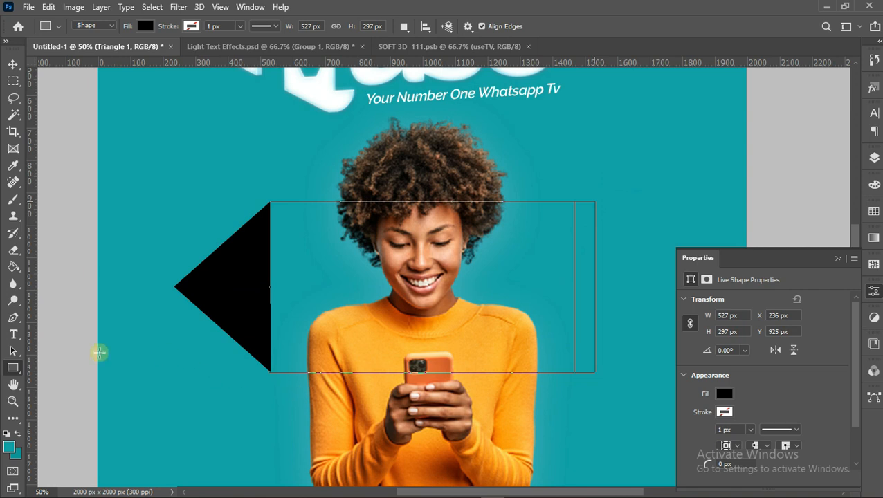
left_click(13, 64)
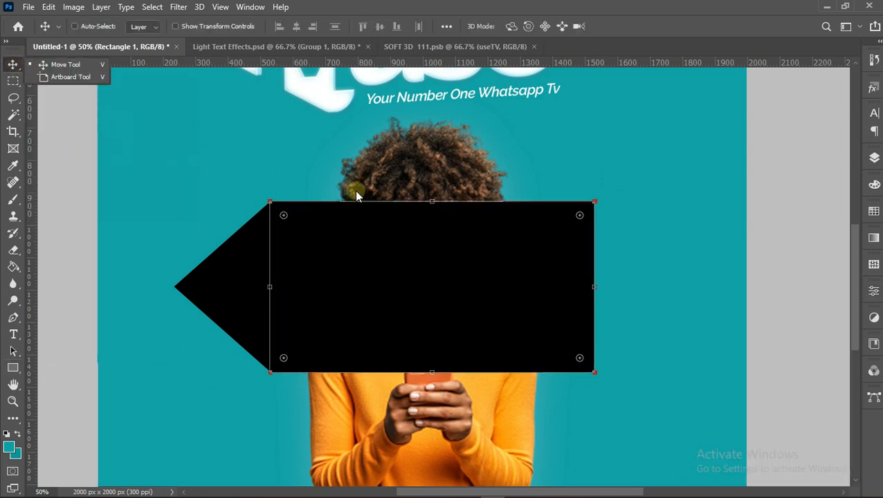
left_click(533, 276)
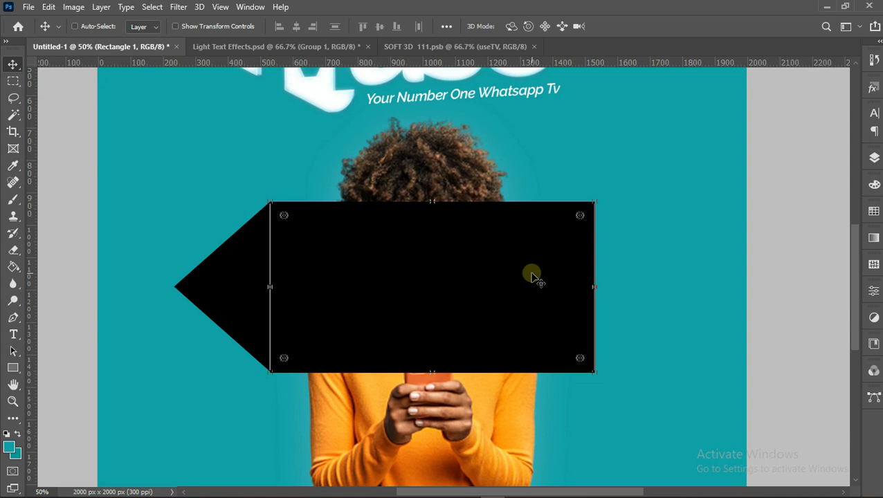
Nudge the black rectangle vertically so that its upper and lower edges line up with the triangle's vertical side.
scroll(317, 347, "up", 3)
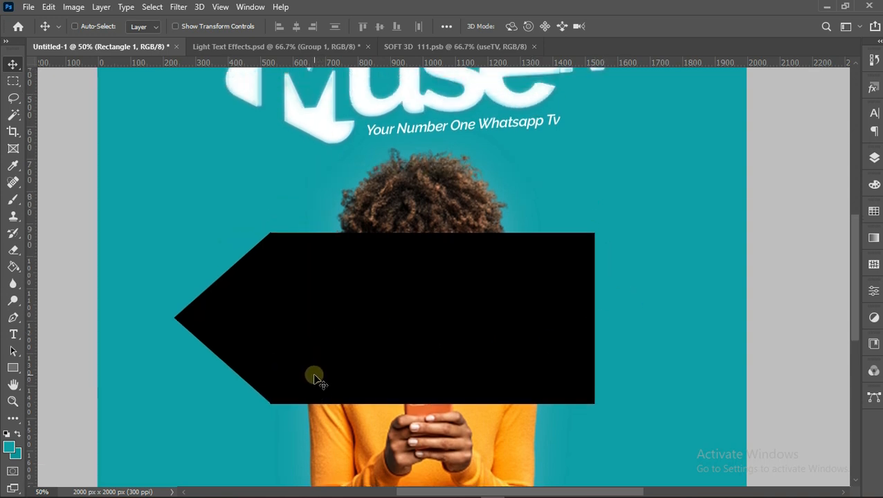
key("c")
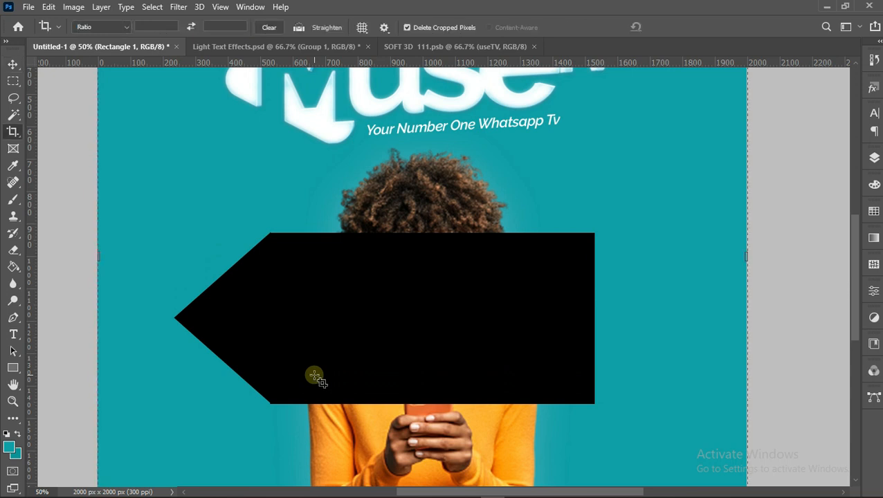
key("v")
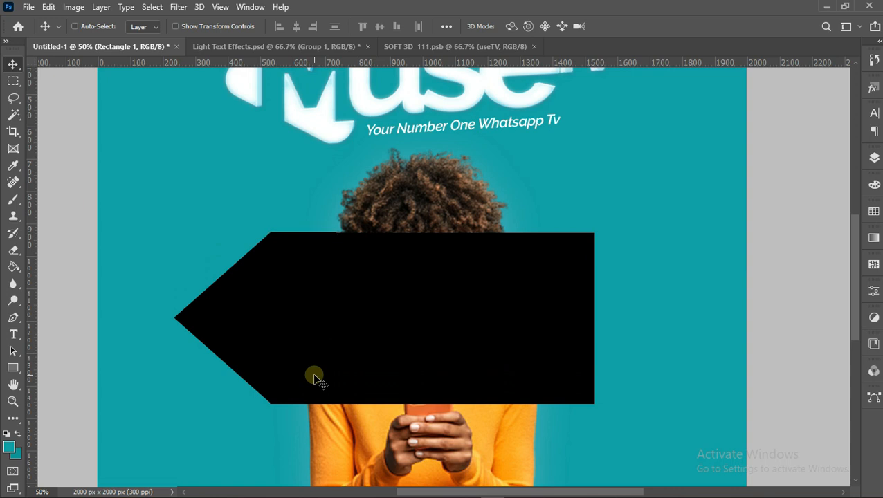
key("Up")
key("shift+Up")
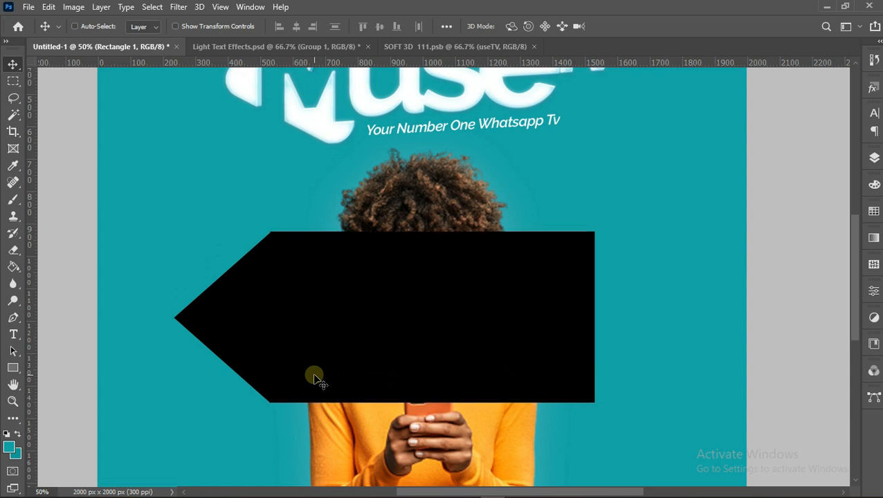
key("shift+Down")
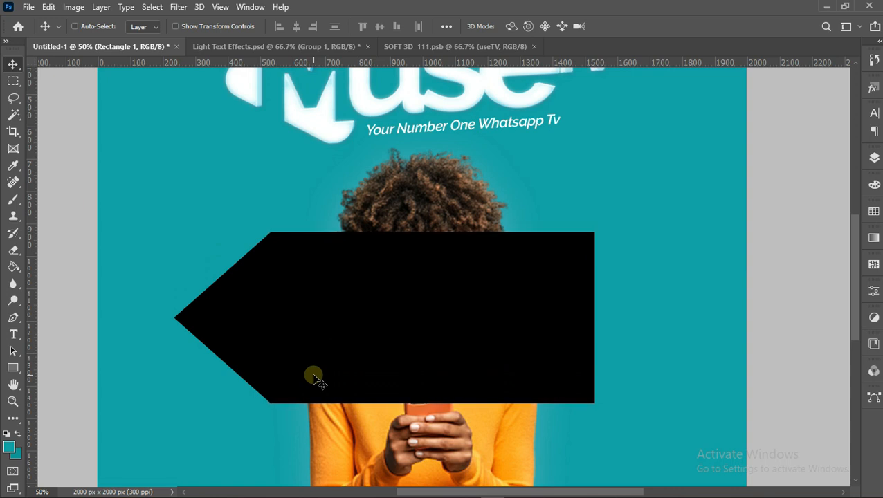
Merge the Rectangle 1 and Triangle 1 shape layers into a single arrow-shaped layer.
left_click(874, 158)
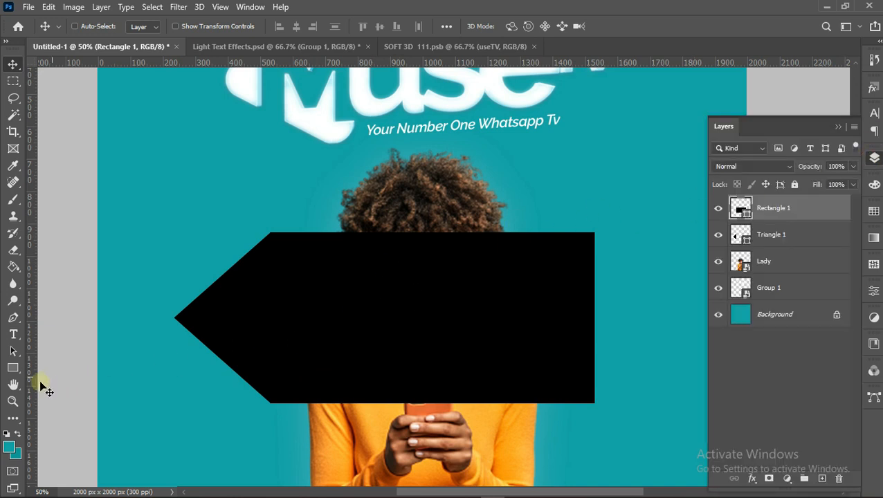
left_click(14, 401)
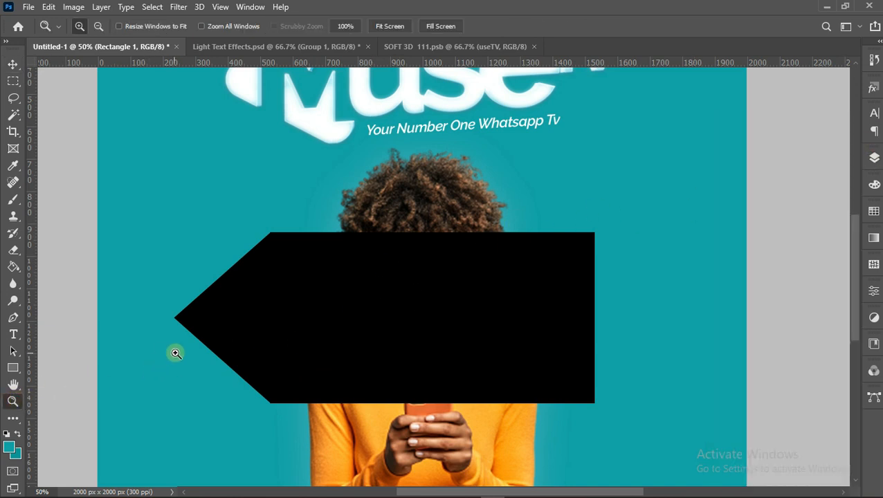
key("alt")
left_click(317, 355, "alt")
left_click(343, 356, "alt")
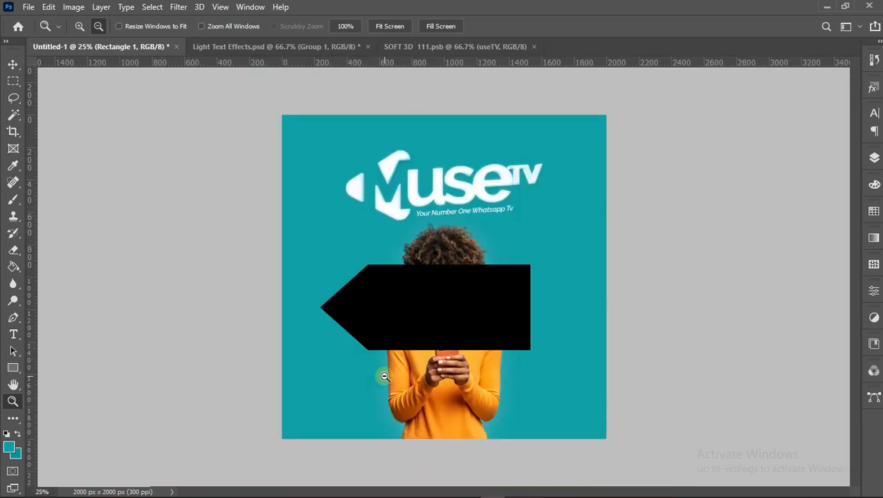
left_click(384, 375, "alt")
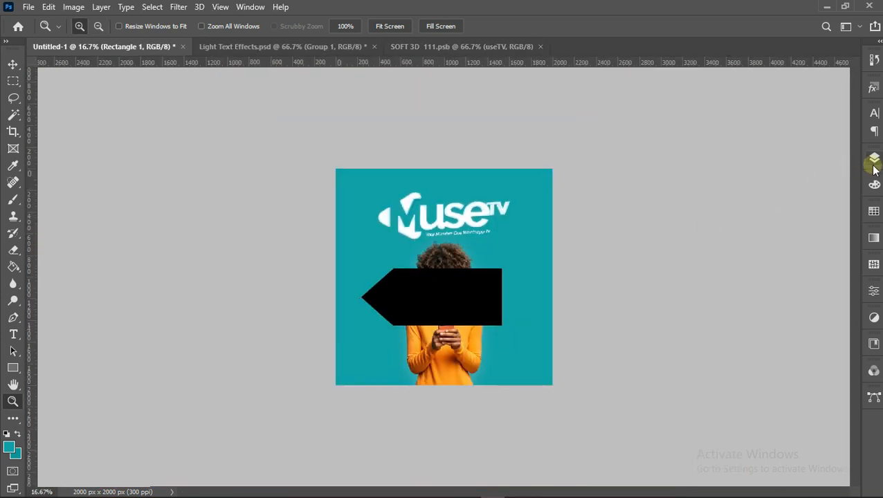
left_click(874, 163)
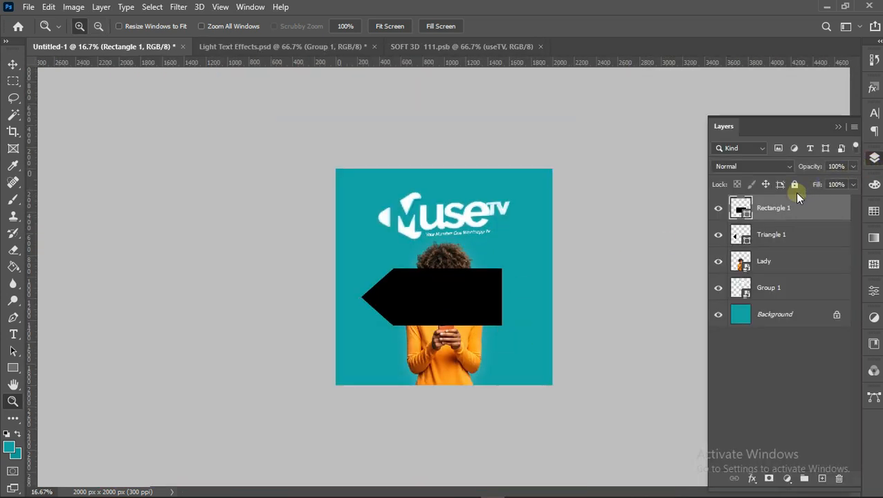
left_click(774, 235, "shift")
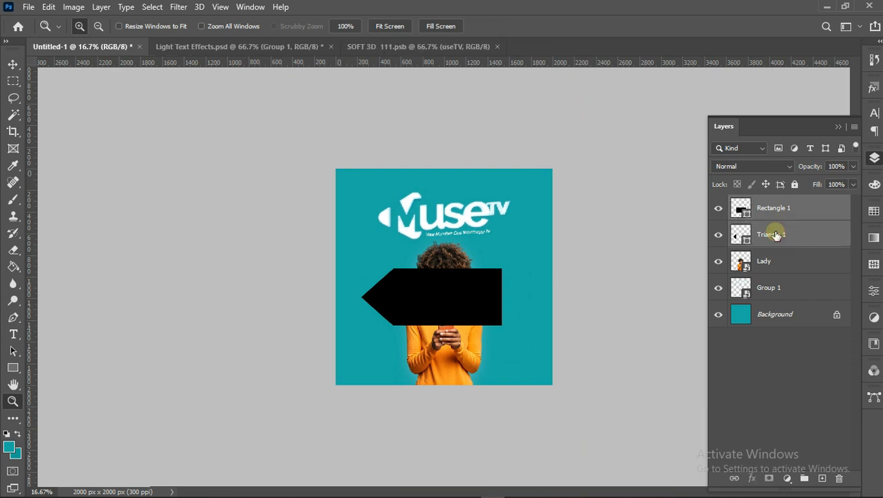
key("ctrl+e")
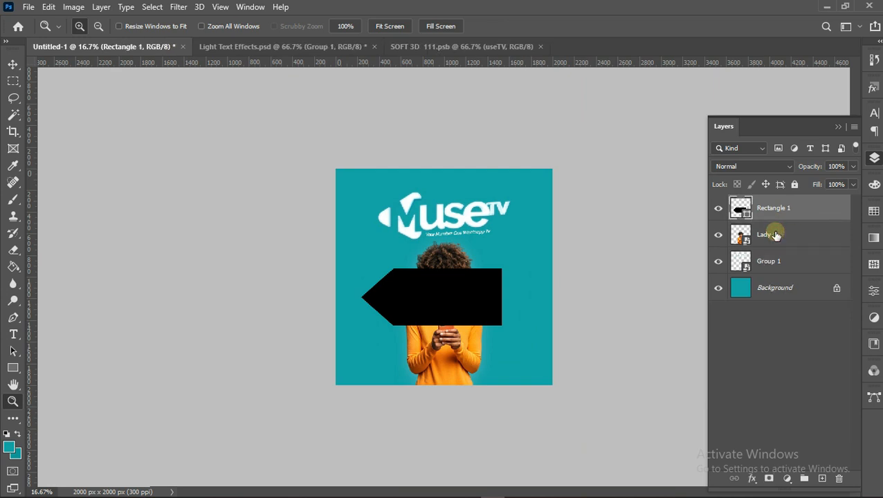
Reduce the merged arrow's height to about 411 px from its lower edge, keeping the width, and apply the transform.
key("ctrl+t")
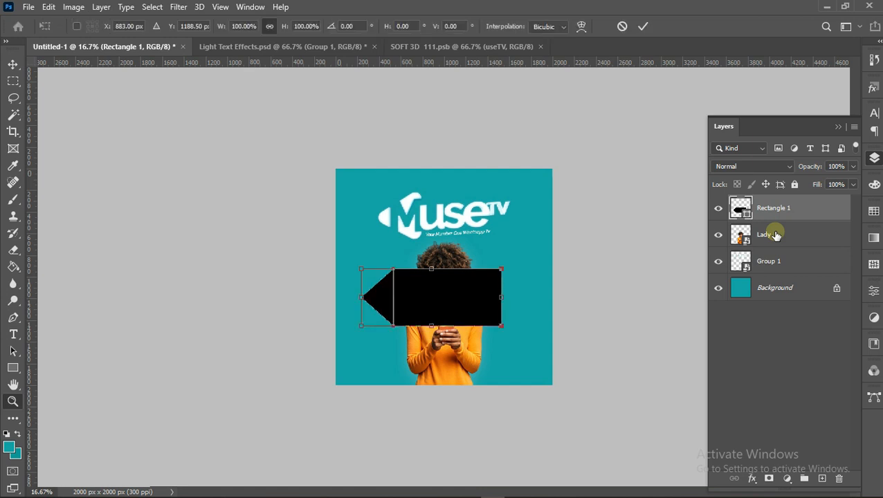
key("F7")
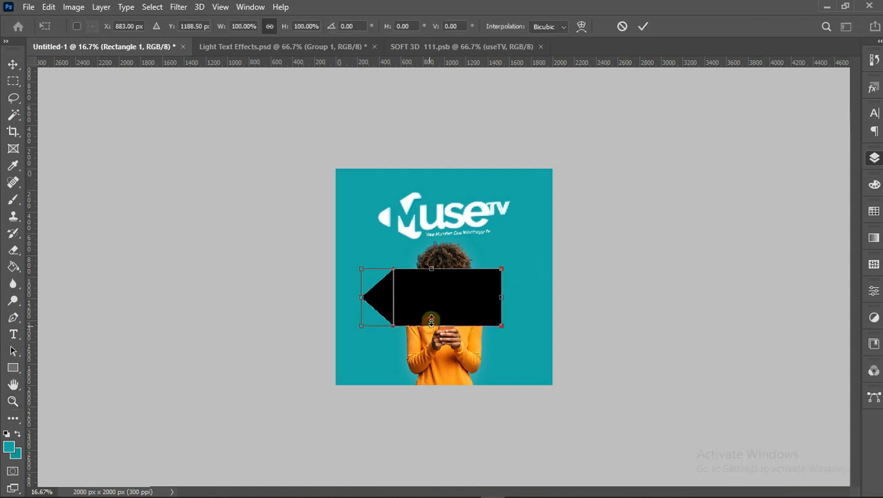
left_click_drag(431, 325, 430, 307)
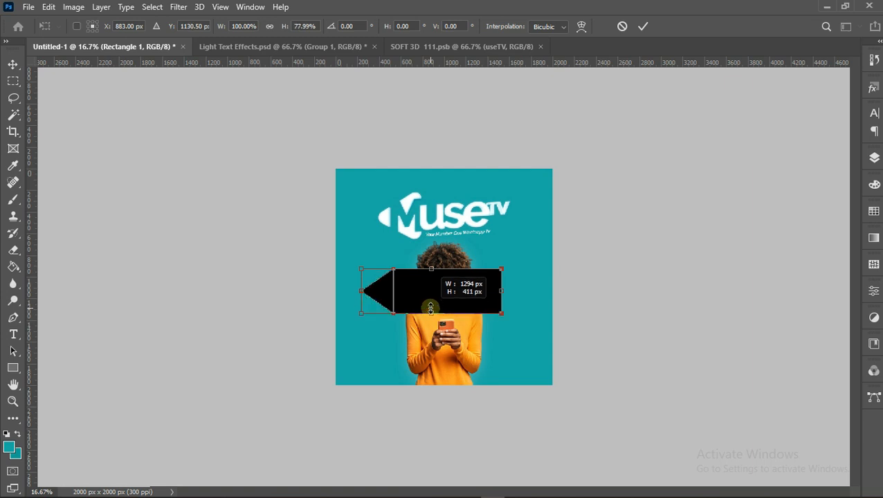
key("ctrl+z")
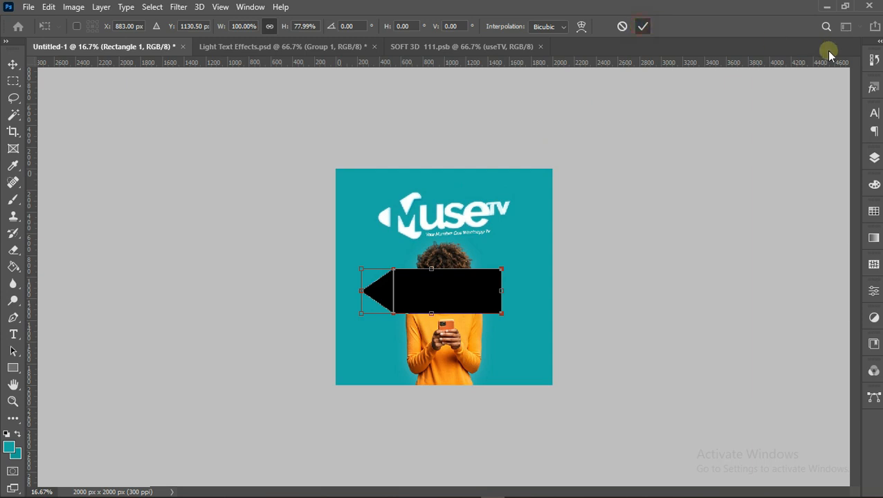
key("z")
Convert the merged arrow layer Rectangle 1 to a smart object.
key("F7")
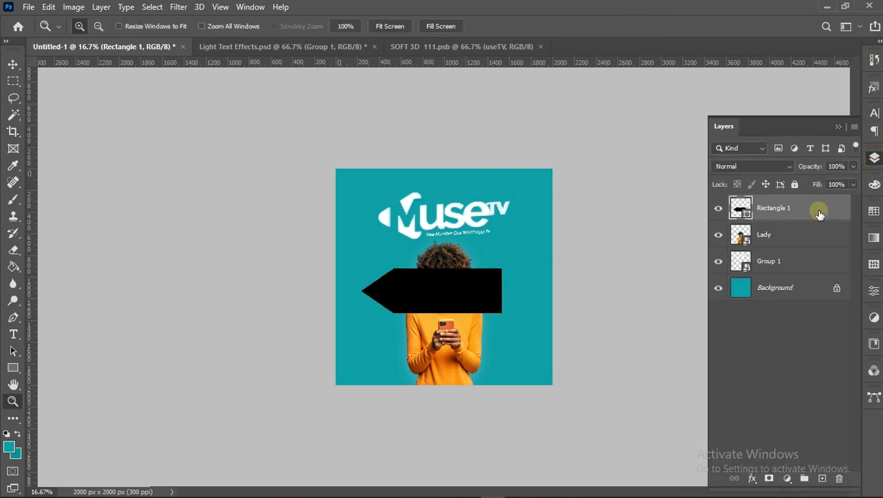
right_click(814, 210)
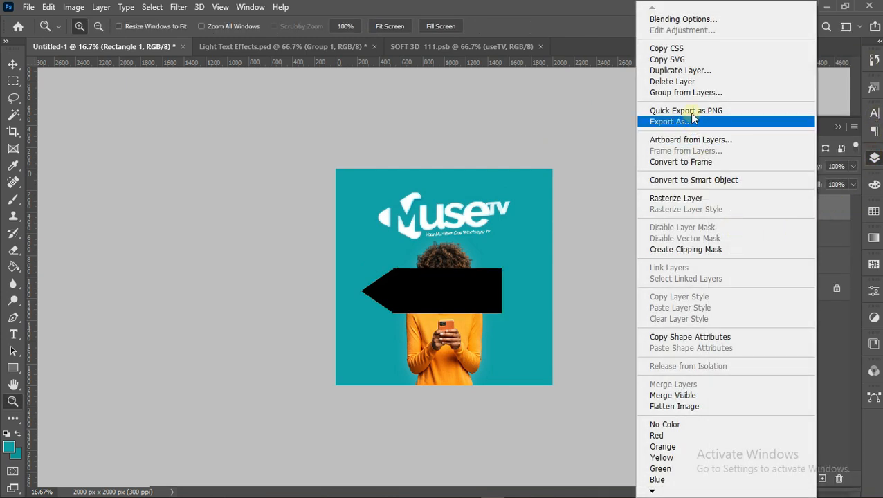
left_click(704, 181)
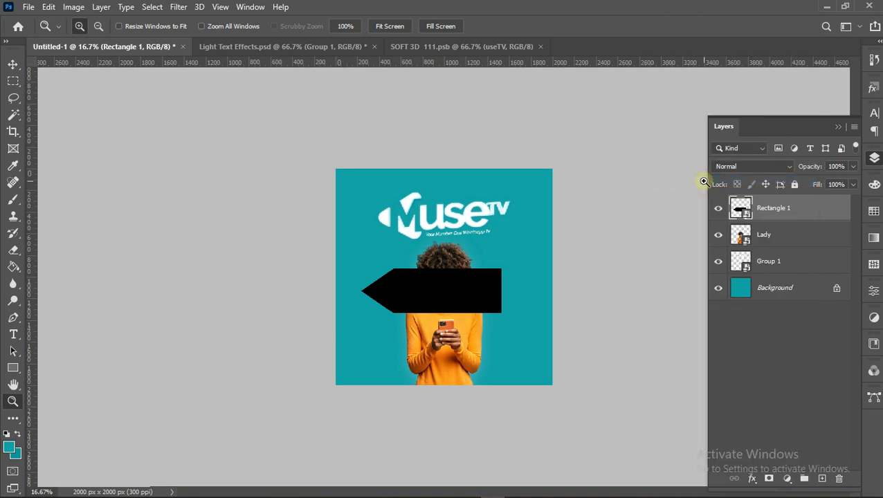
key("F7")
Scale the arrow banner down proportionally around its center to about 41.66% and apply the transform.
left_click(604, 269)
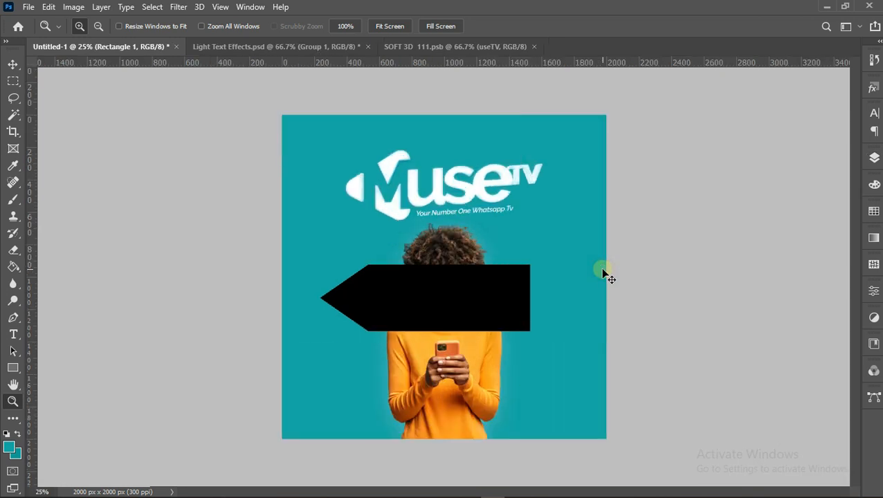
key("ctrl+t")
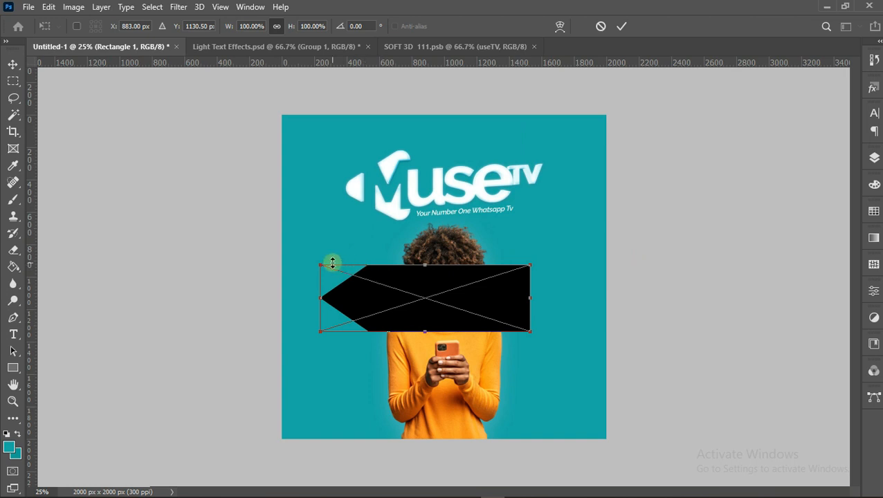
left_click_drag(319, 265, 378, 282)
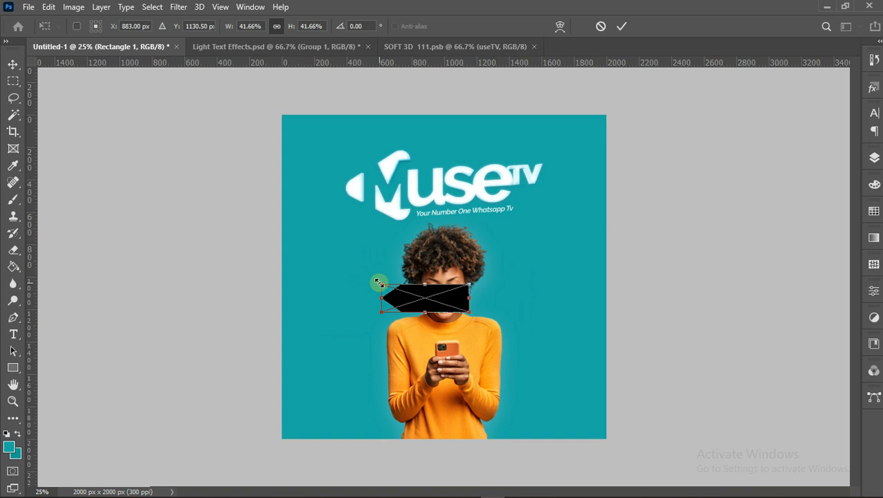
left_click(622, 27)
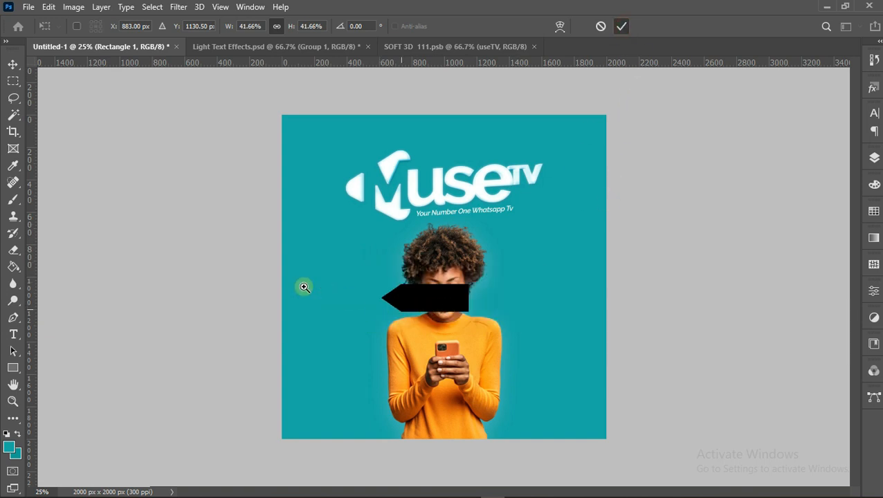
Move the small arrow banner off the lady's face to the right of her phone, with its tip pointing at the phone.
left_click(12, 66)
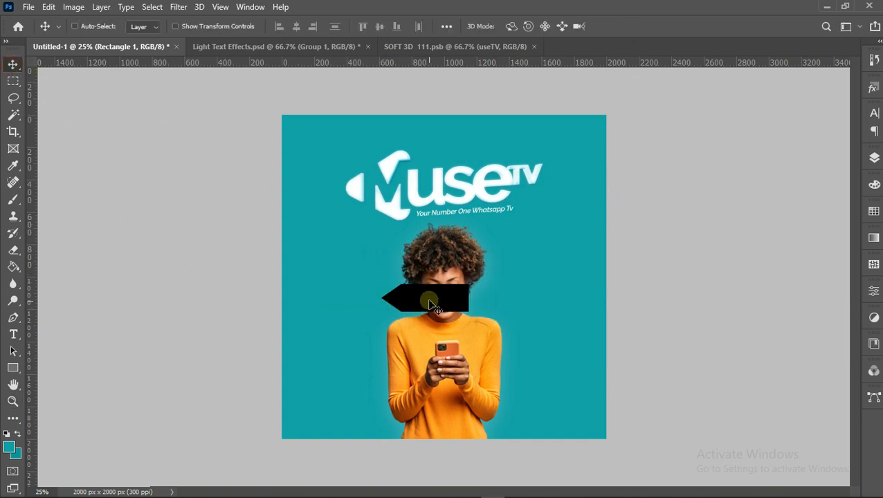
left_click_drag(429, 302, 514, 352)
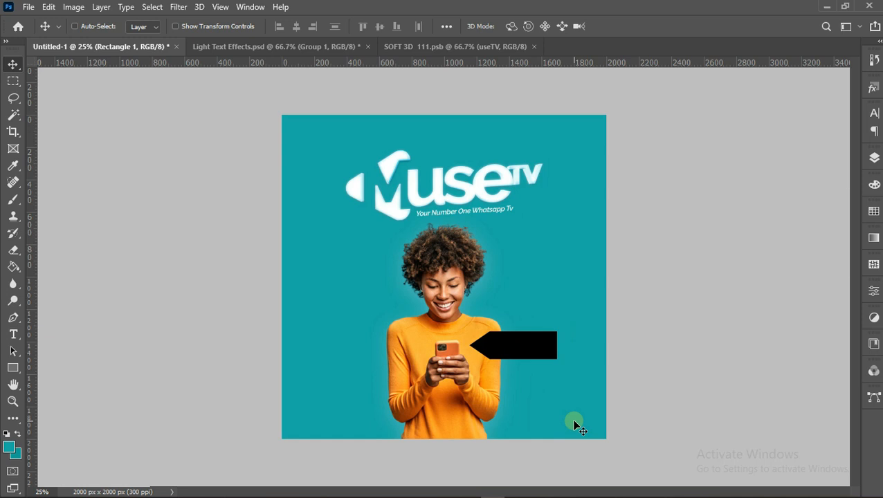
key("ctrl")
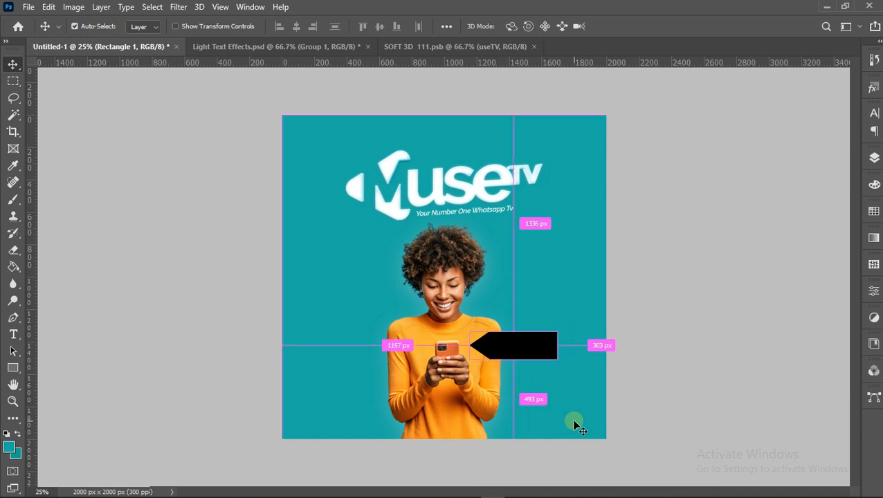
Stretch the arrow banner upward to about 50.36% height, keeping its width and lower edge, and apply the transform.
key("ctrl+t")
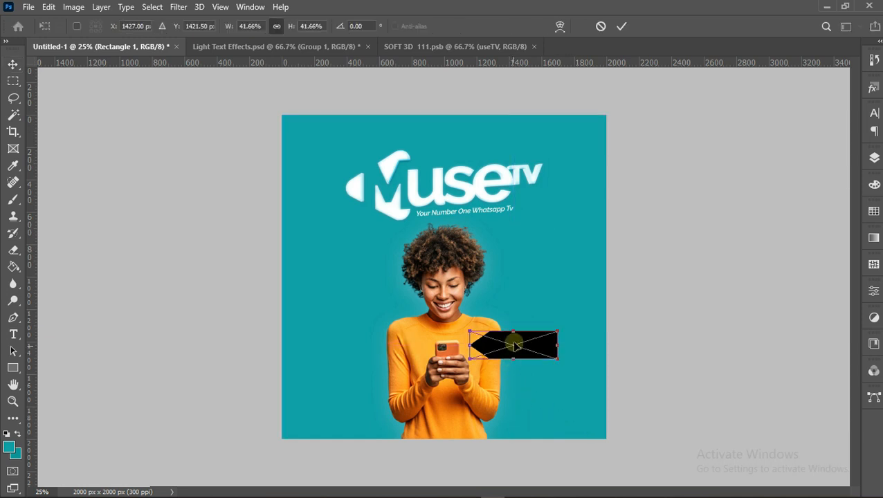
left_click_drag(515, 337, 515, 332)
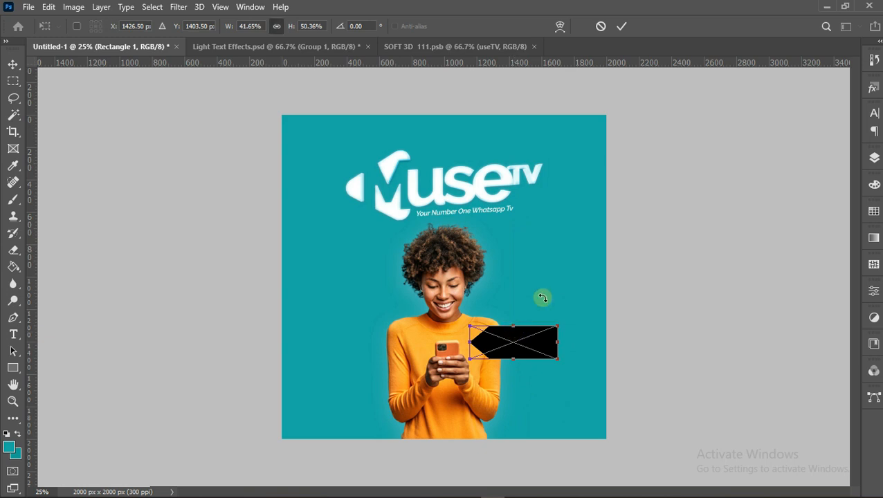
left_click(620, 28)
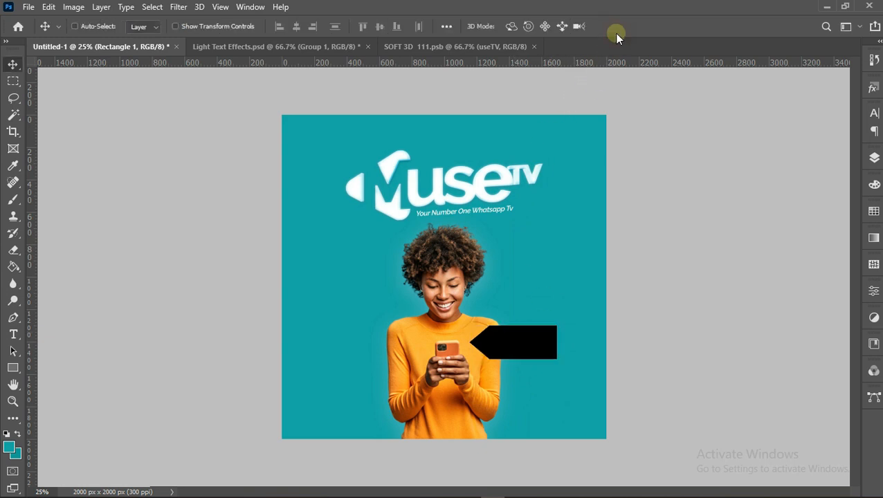
Add a Color Overlay layer style in dark teal 0a3f3d to the arrow layer Rectangle 1.
left_click(874, 158)
right_click(801, 214)
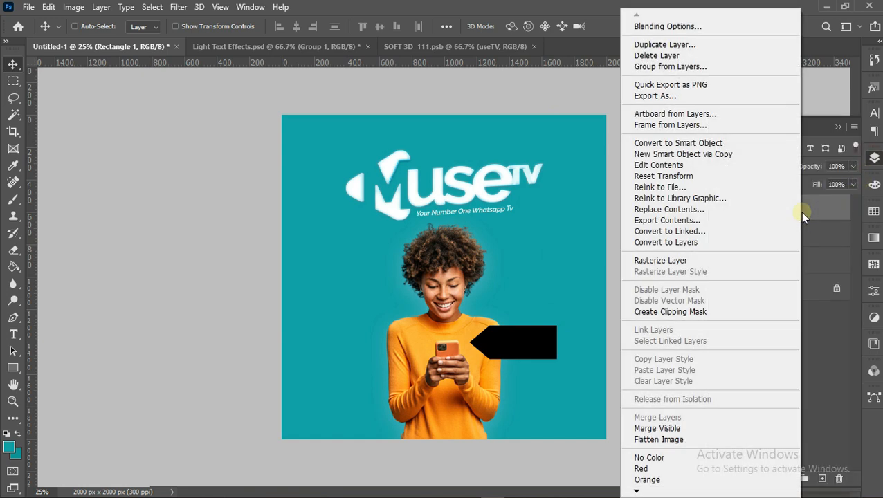
left_click(673, 28)
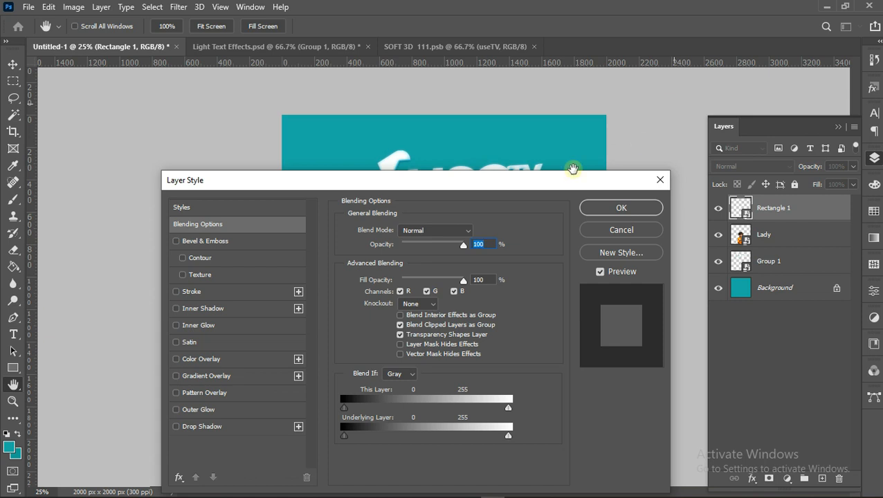
left_click(200, 360)
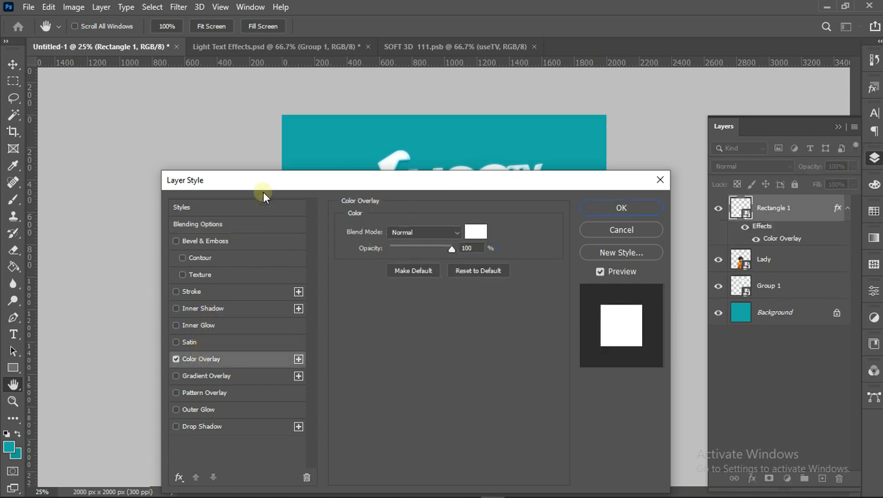
left_click(474, 233)
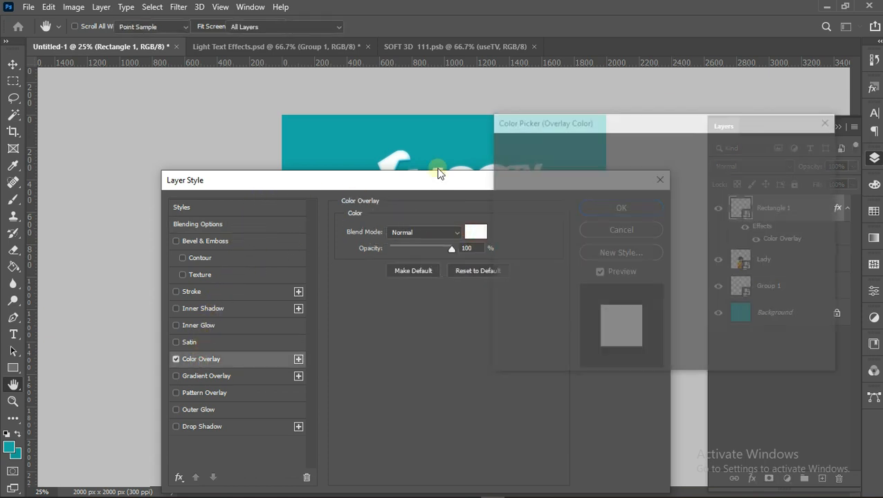
left_click(441, 142)
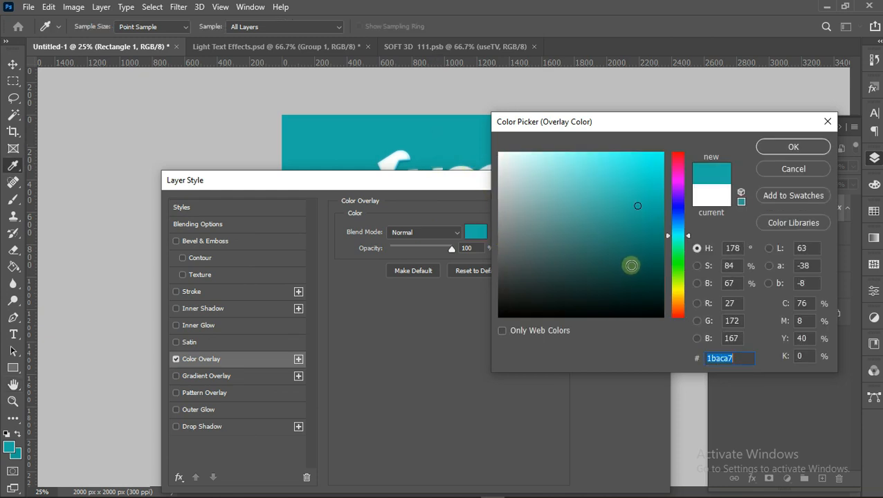
left_click(633, 273)
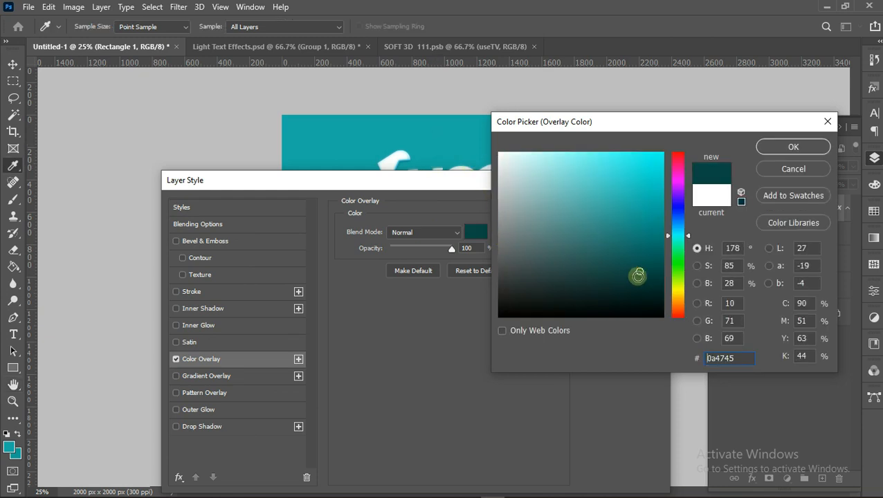
left_click(637, 275)
left_click(781, 150)
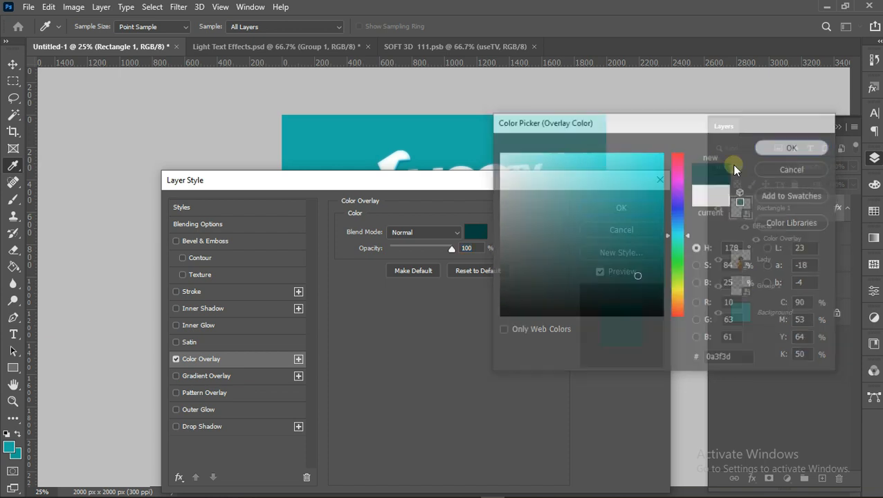
key("Return")
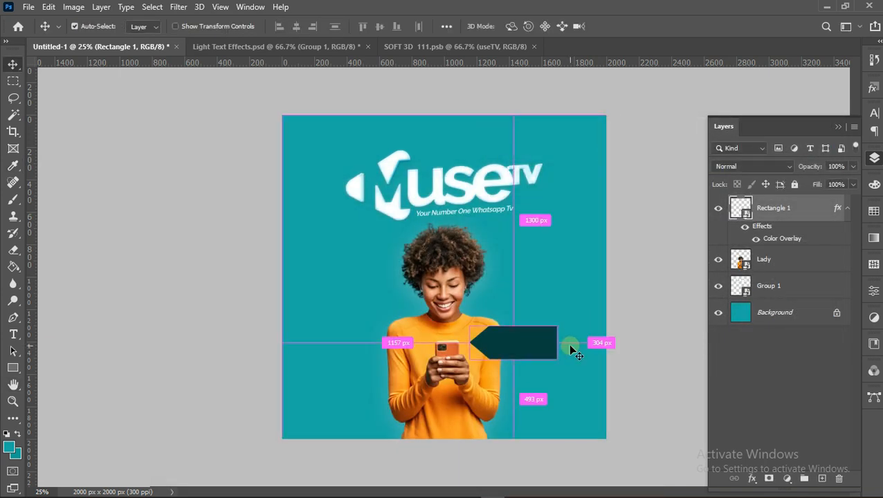
Scale the arrow banner down proportionally toward its lower tip side to about 33.10% width and 40.02% height, and apply the transform.
key("ctrl+t")
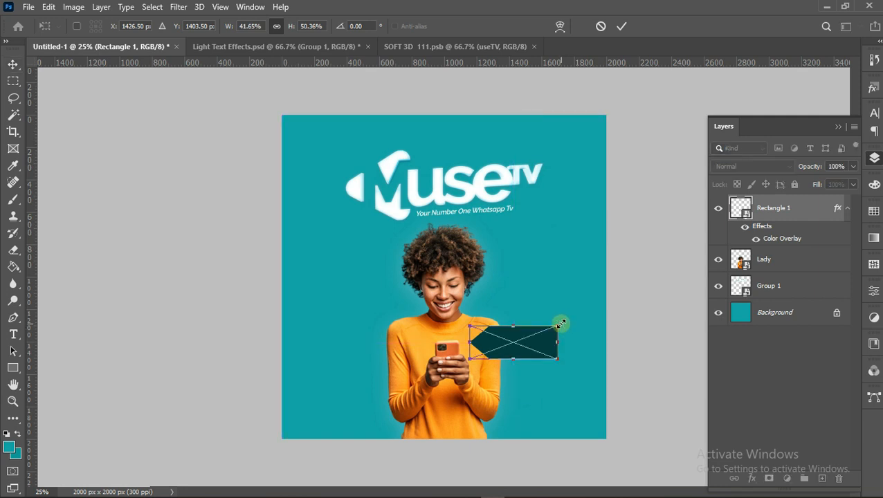
left_click_drag(560, 325, 559, 326)
left_click_drag(554, 328, 543, 335)
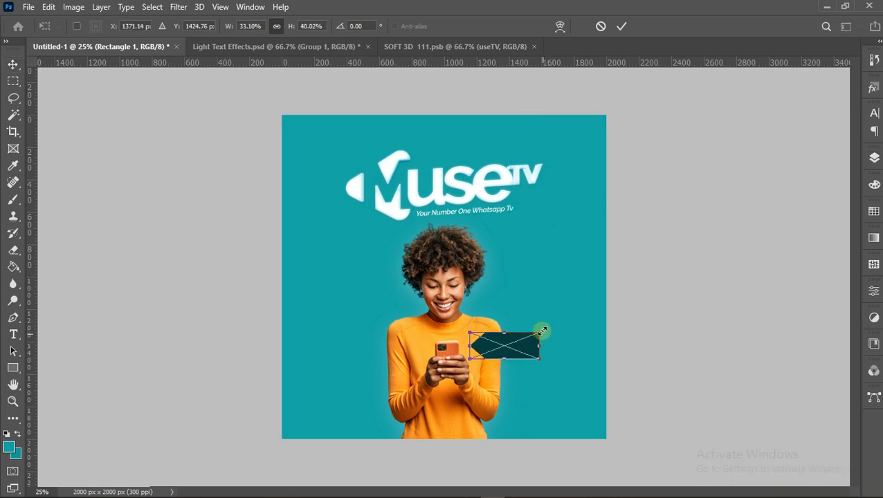
left_click(622, 27)
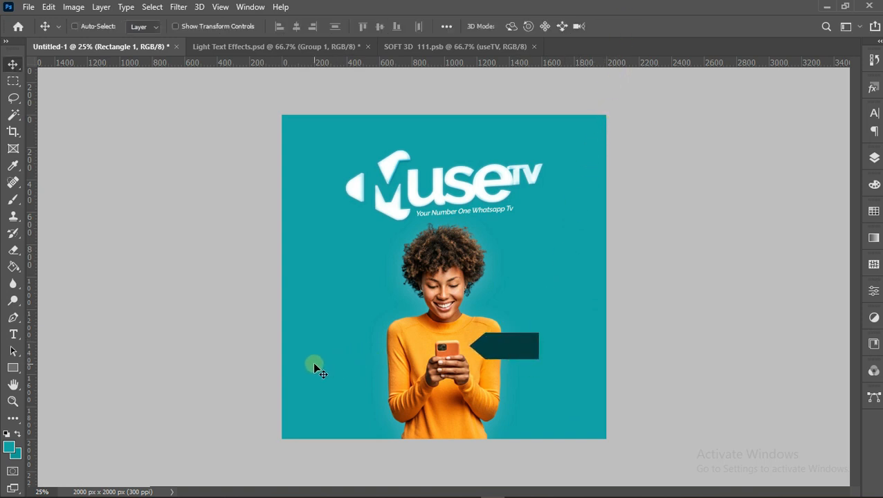
Add a white text line reading "Funny Videos" in the empty teal area beside the lady's shoulder, opposite the arrow banner.
left_click(13, 336)
left_click(328, 328)
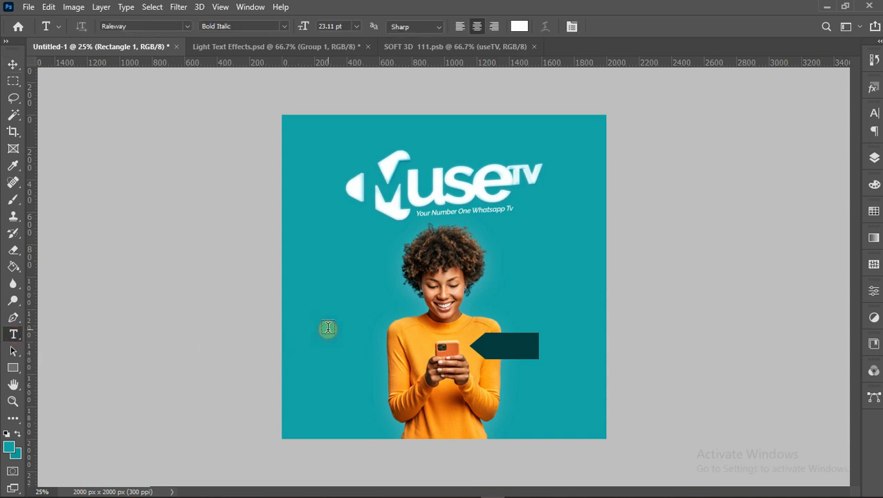
left_click(328, 329)
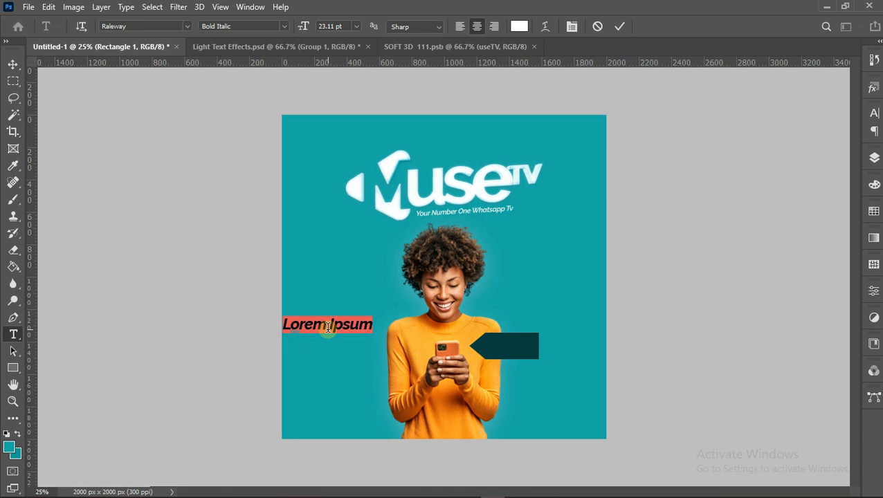
key("BackSpace")
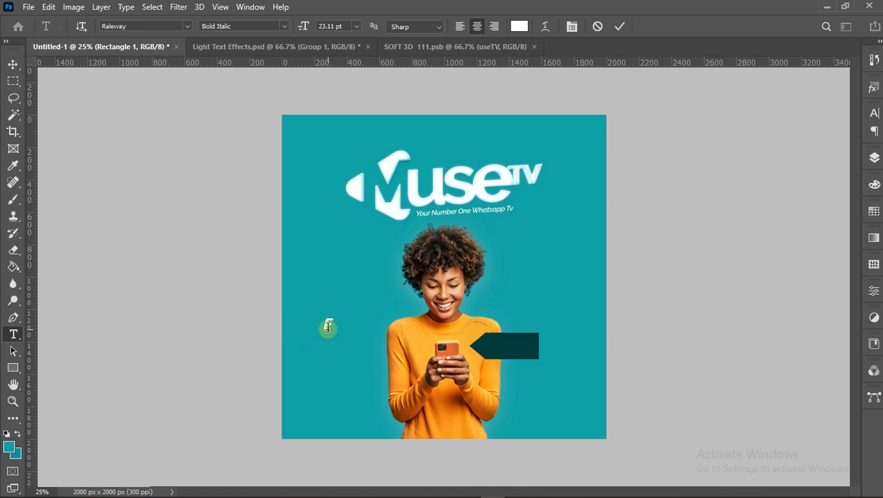
type("Funny Xideos")
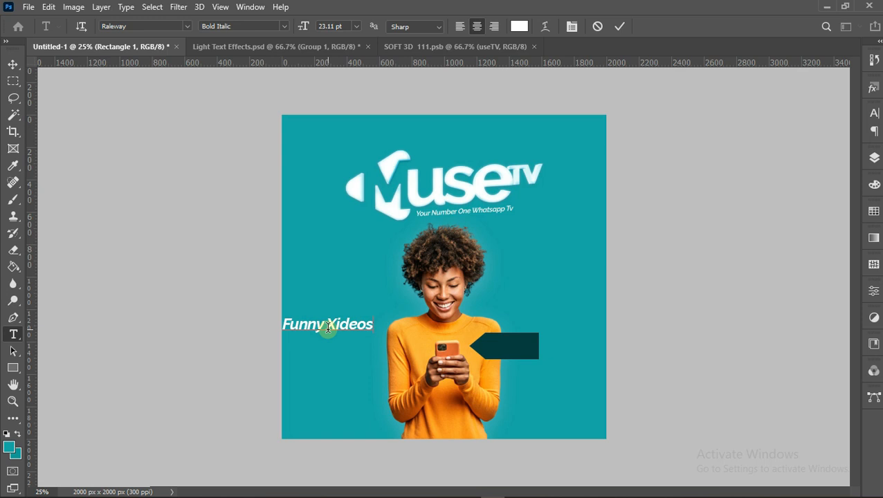
left_click(336, 323)
left_click_drag(333, 322, 331, 324)
left_click(330, 323)
Set the whole "Funny Videos" text to Raleway SemiBold and move it onto the arrow banner.
right_click(330, 322)
left_click(363, 74)
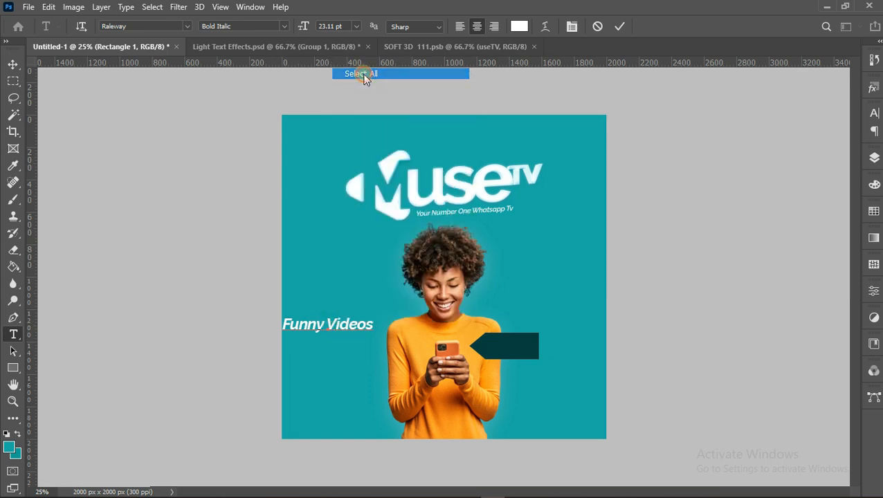
left_click(284, 27)
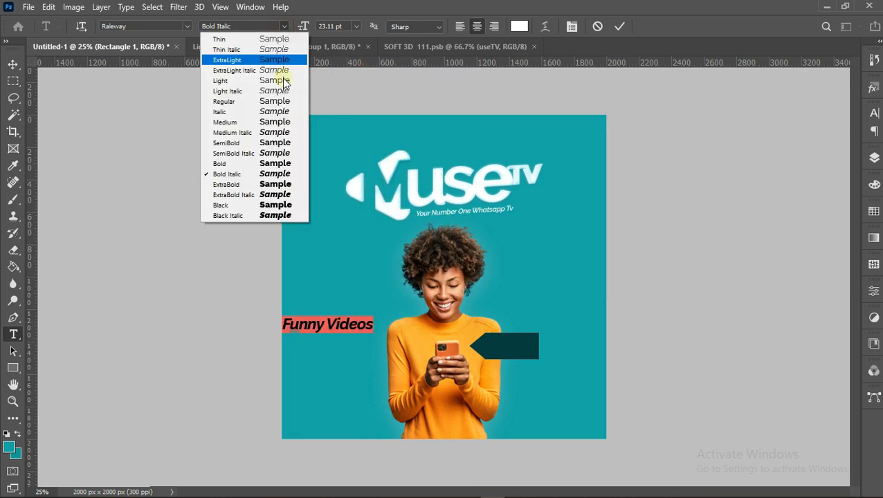
left_click(247, 143)
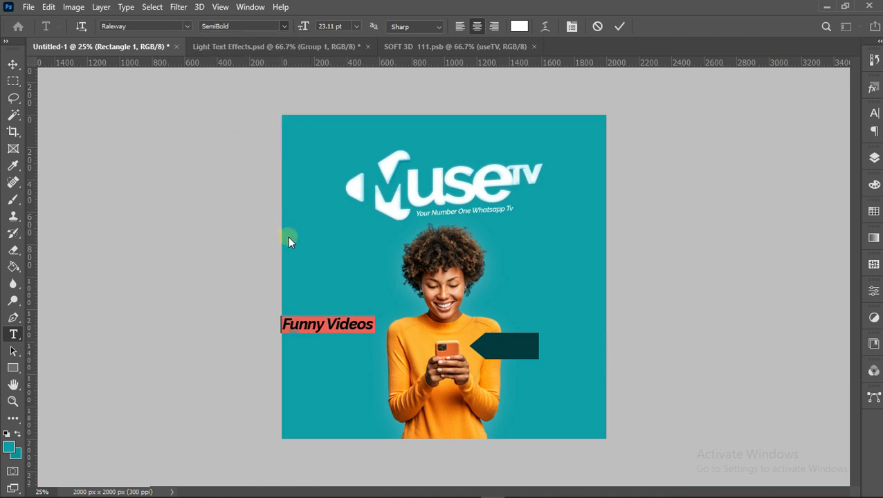
left_click_drag(333, 359, 509, 372)
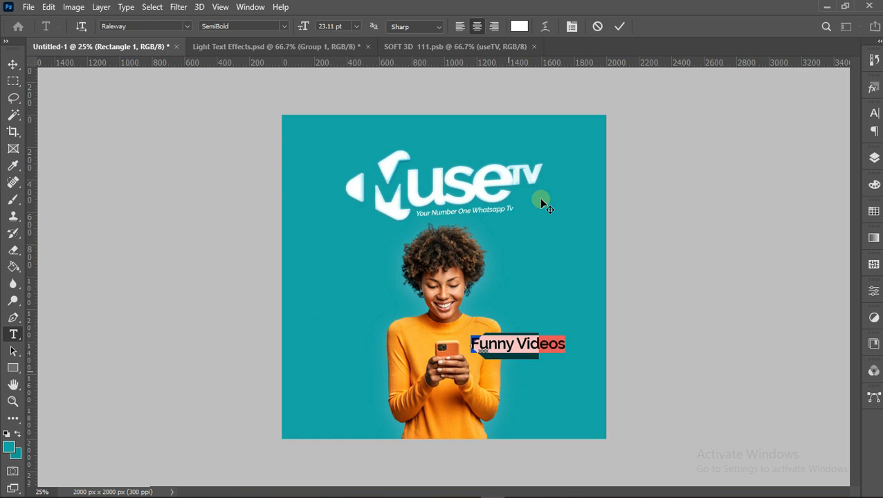
Set the "Funny Videos" text's tracking to -75 and its font size to 14 pt, and commit the text.
left_click(571, 28)
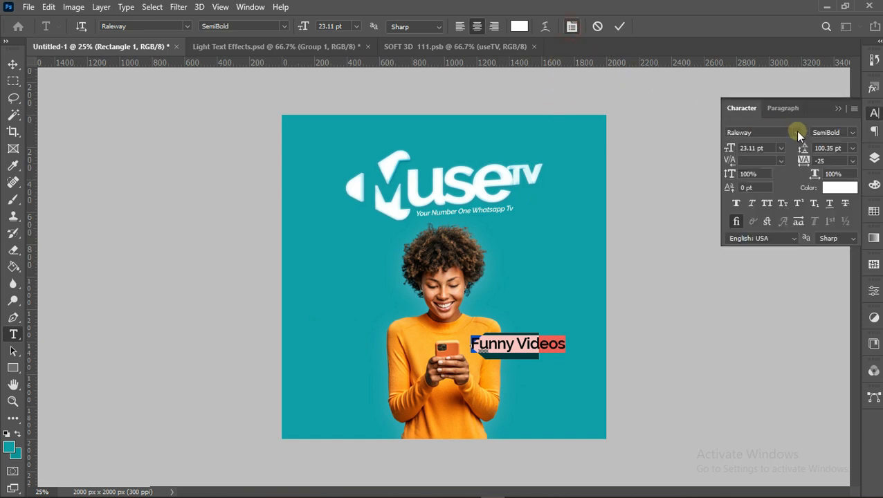
left_click(847, 160)
left_click(844, 187)
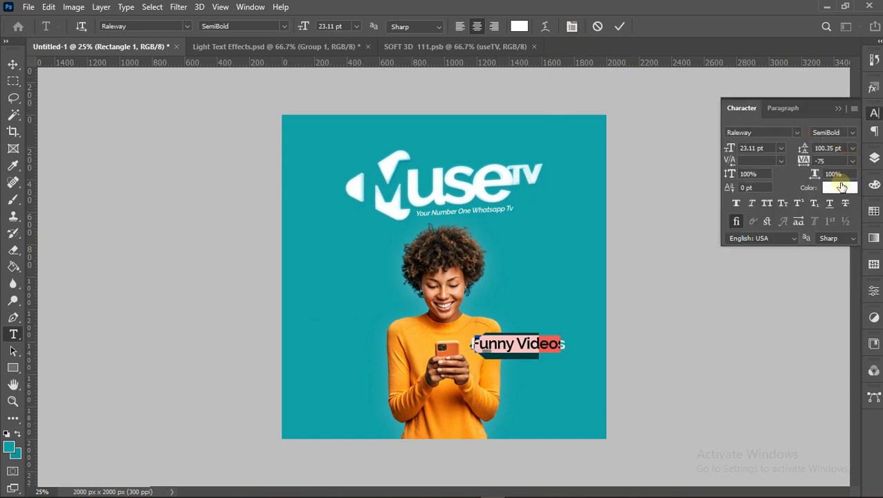
left_click(780, 150)
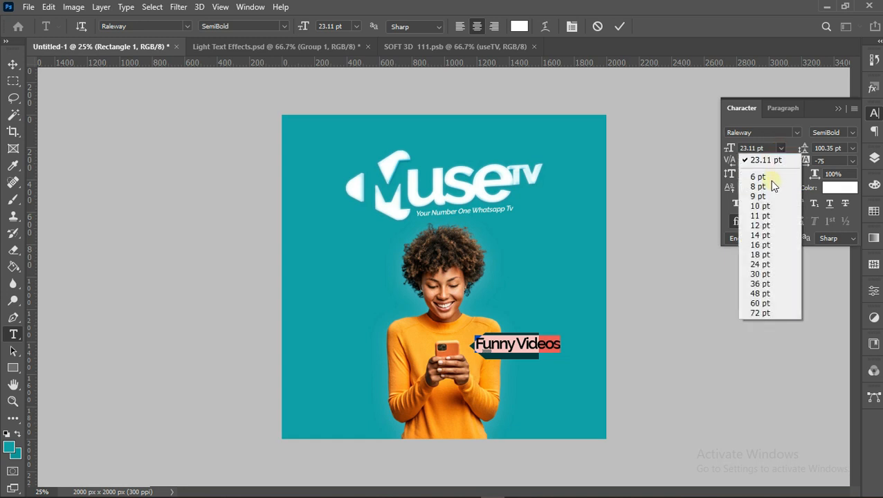
left_click(768, 206)
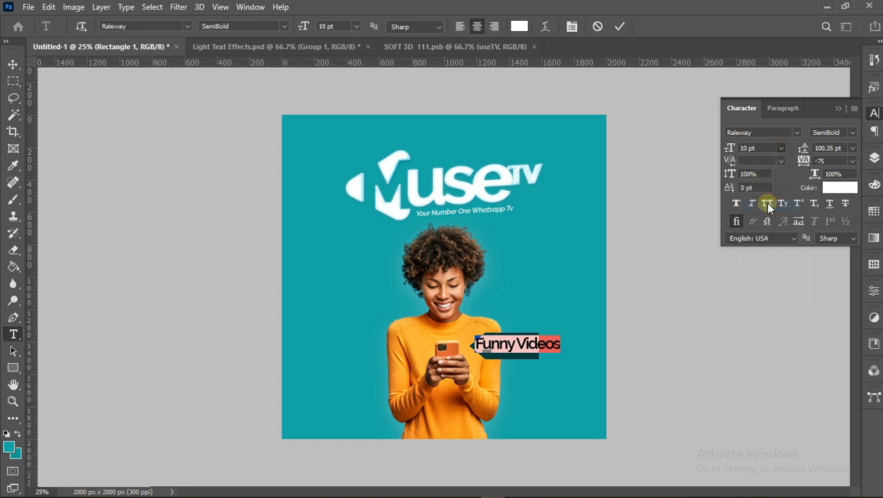
left_click(780, 148)
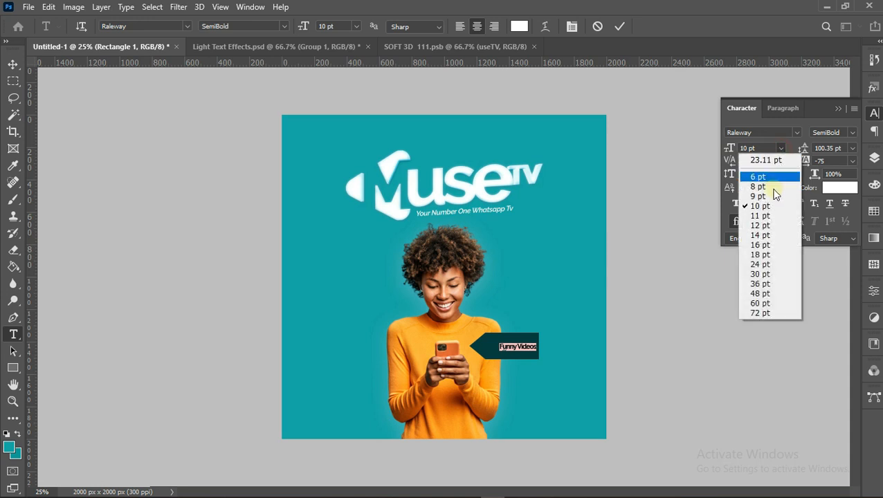
left_click(764, 237)
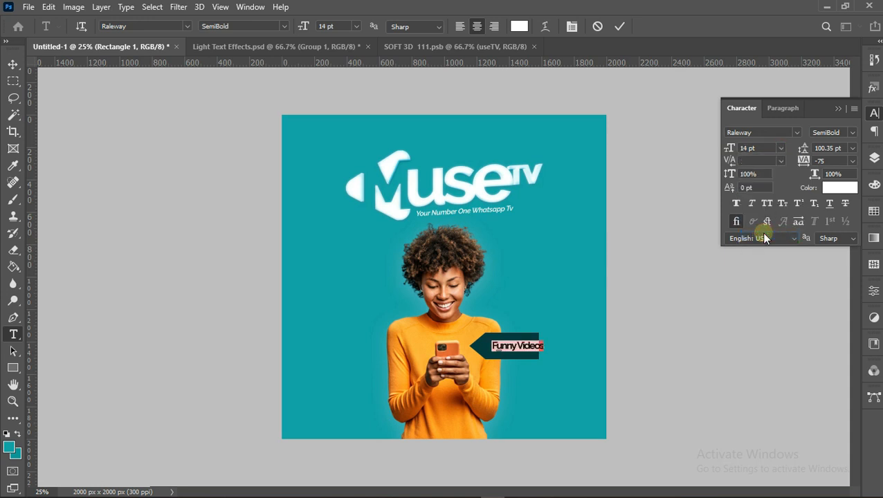
left_click(618, 27)
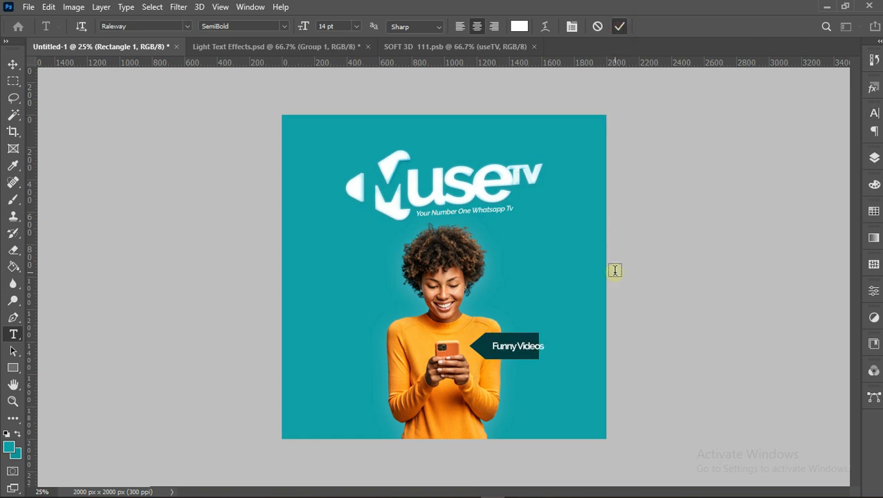
Nudge the "Funny Videos" text horizontally toward the arrow tip until it fits inside the dark banner.
key("v")
key("Left")
key("Left")
key("Left")
key("Left")
key("Left")
key("Left")
key("Left")
key("Left")
key("Left")
key("Left")
key("Left")
key("Left")
key("Left")
key("Left")
key("Left")
key("Left")
key("Left")
key("Left")
key("Left")
key("Left")
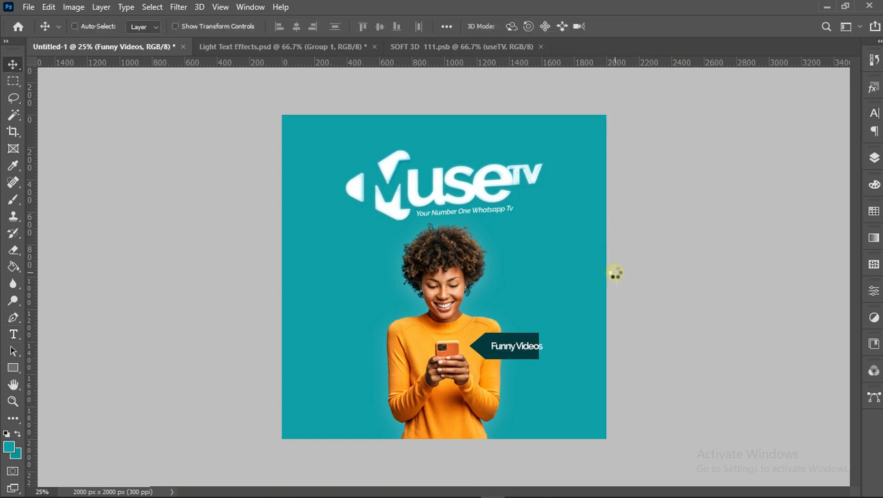
key("Left")
key("Left")
key("Left")
key("Left")
key("Left")
key("Left")
key("Left")
key("Left")
key("Left")
key("Left")
key("Left")
key("Left")
key("Left")
key("Left")
key("Left")
key("Left")
Change the "Funny Videos" text's font to Sequel Sans Roman Body and commit the text.
double_click(521, 349)
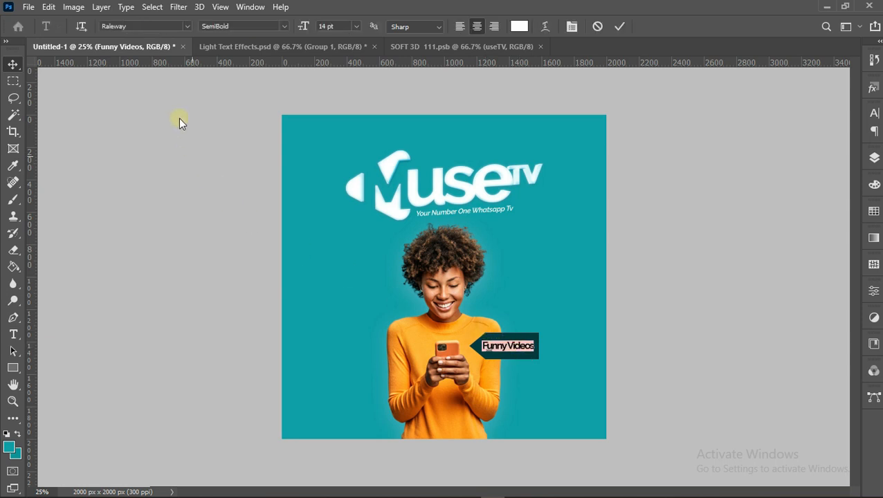
left_click(154, 26)
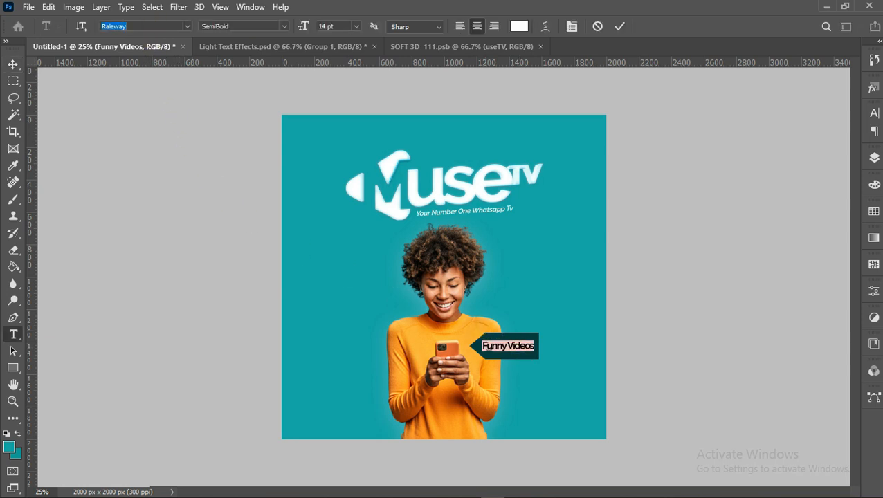
type("sequel Sans")
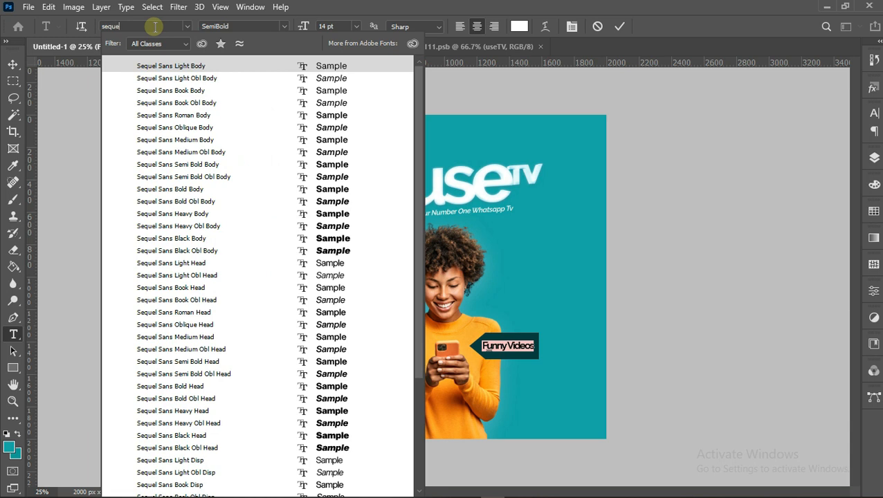
left_click(261, 116)
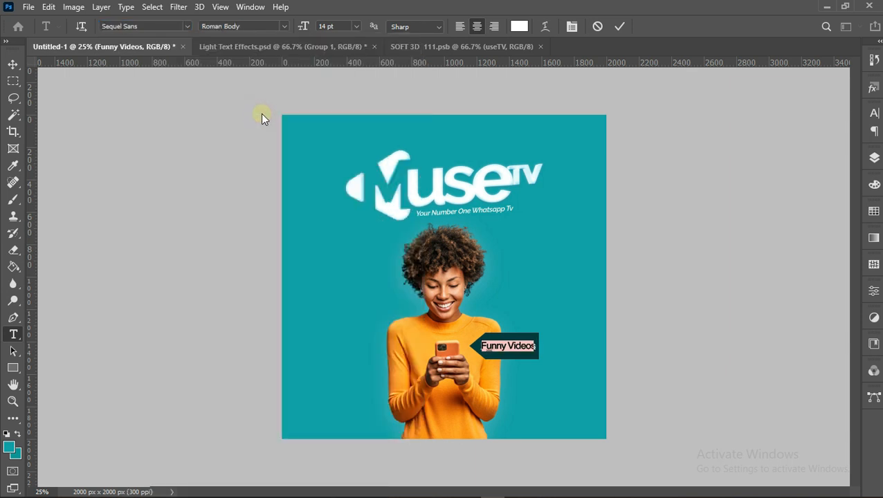
left_click(569, 27)
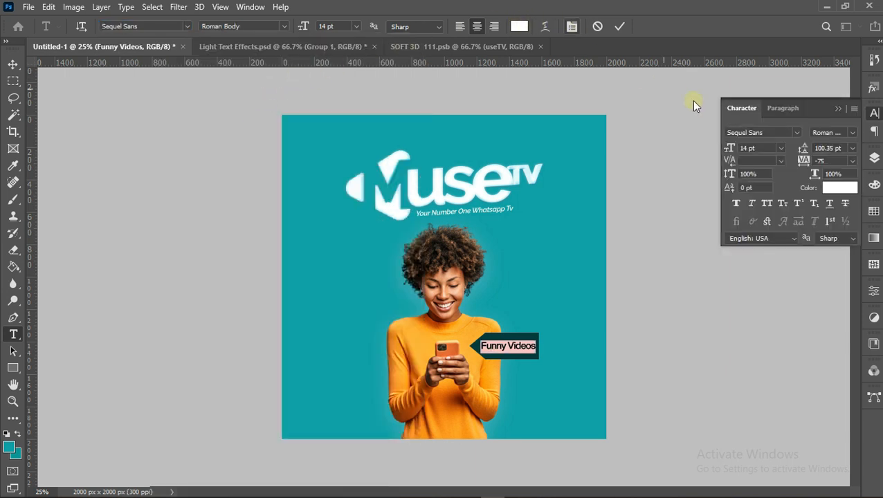
left_click(621, 26)
key("v")
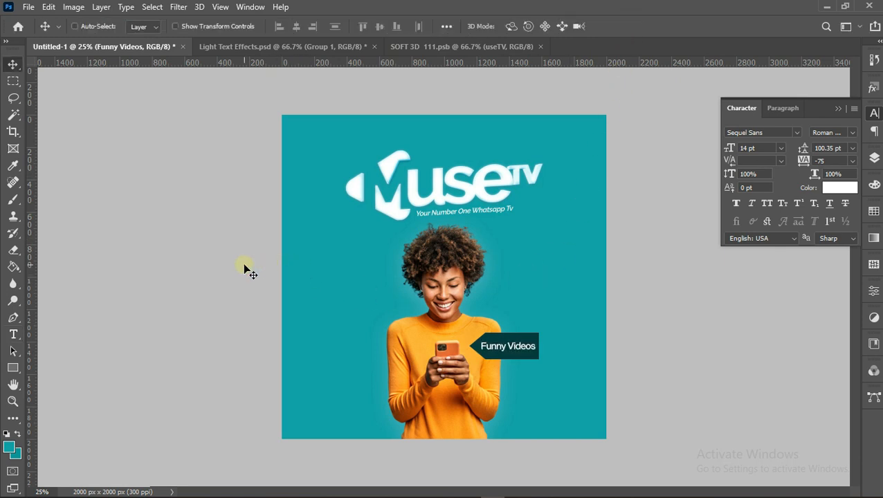
key("Up")
key("Down")
Select the dark arrow banner and shrink it around the "Funny Videos" text to 31.53% width and 37.23% height.
right_click(515, 342)
left_click(539, 349)
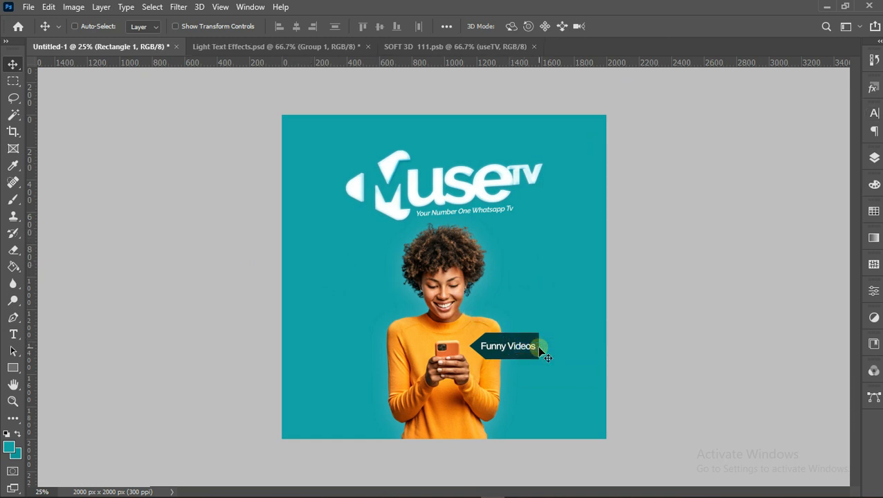
key("ctrl+t")
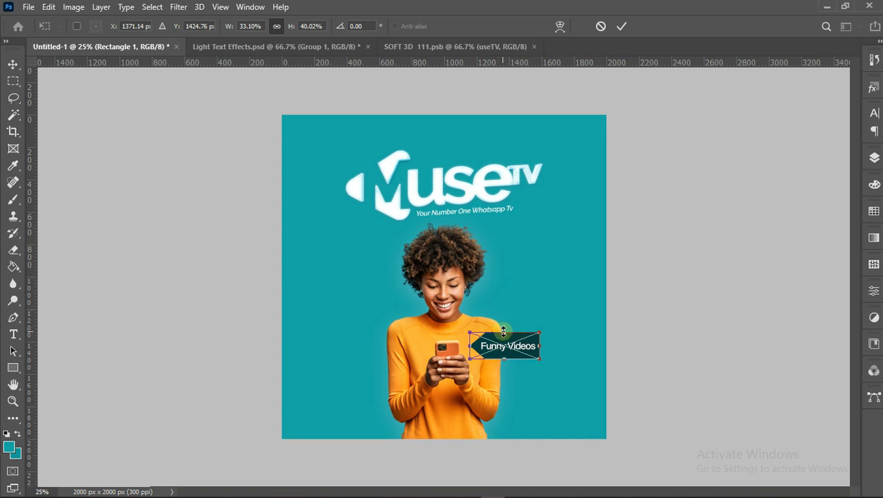
left_click_drag(504, 331, 504, 333)
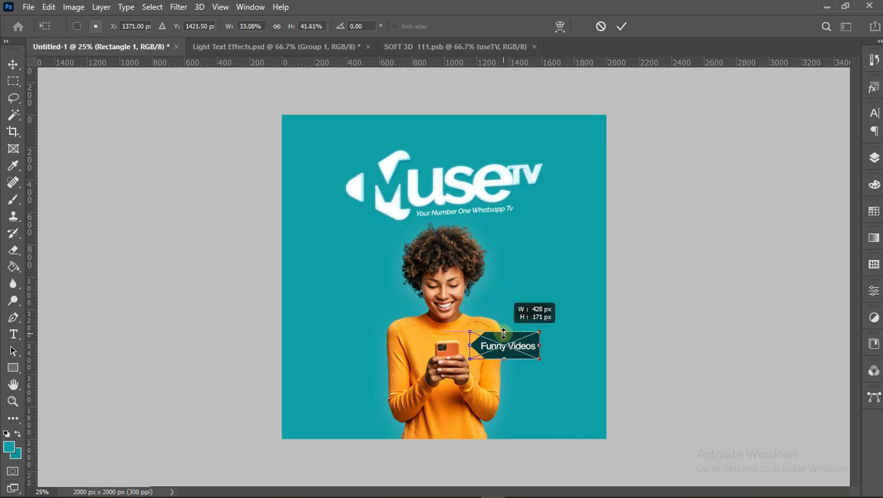
left_click_drag(503, 335, 504, 331)
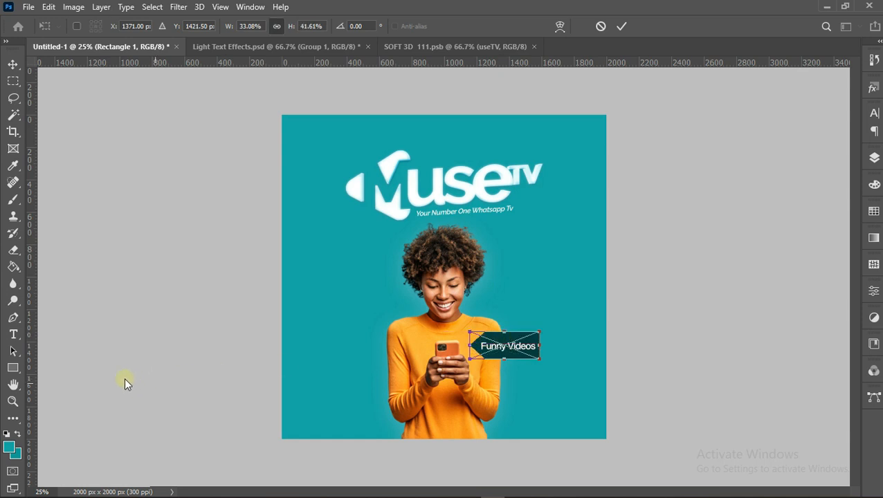
left_click(12, 401)
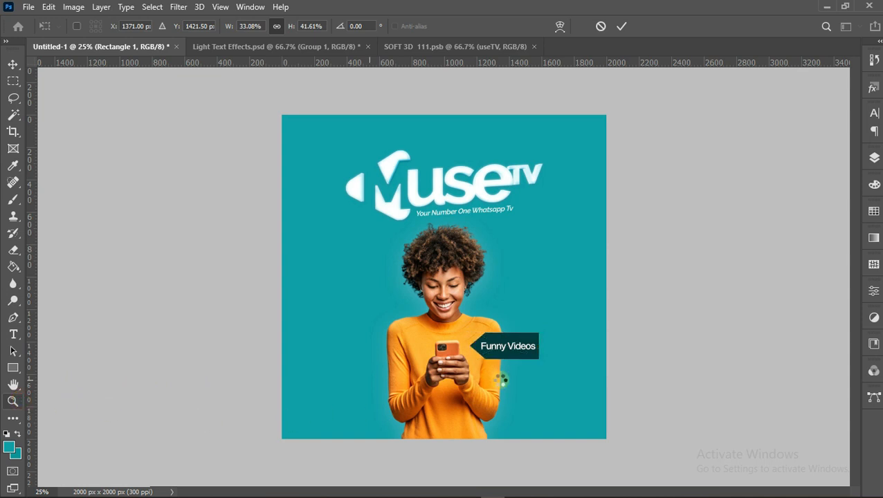
left_click(525, 359)
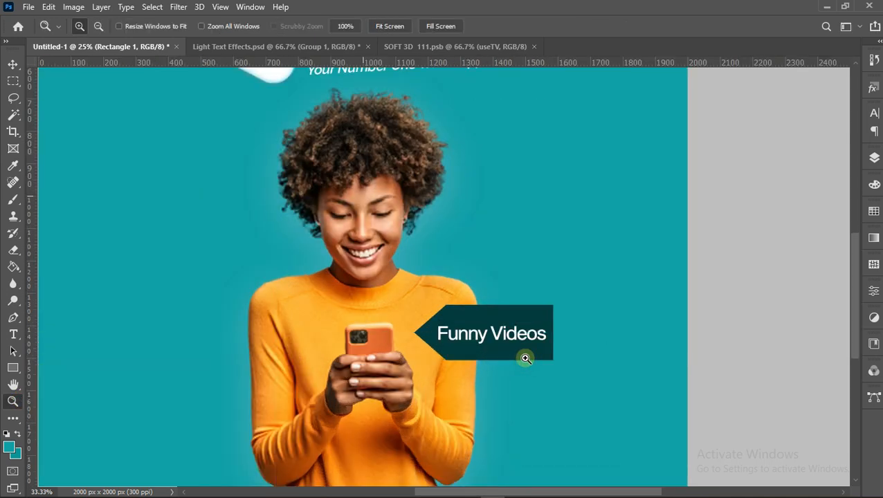
left_click(526, 359)
key("ctrl+t")
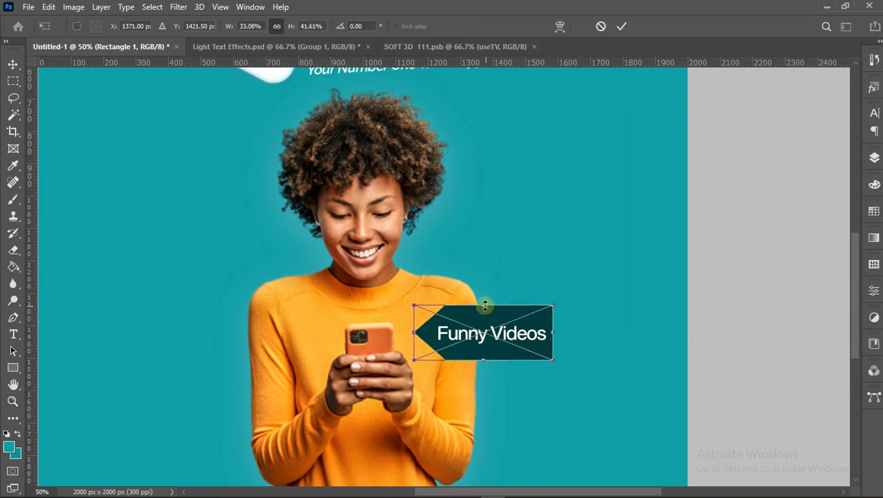
left_click_drag(485, 304, 485, 311)
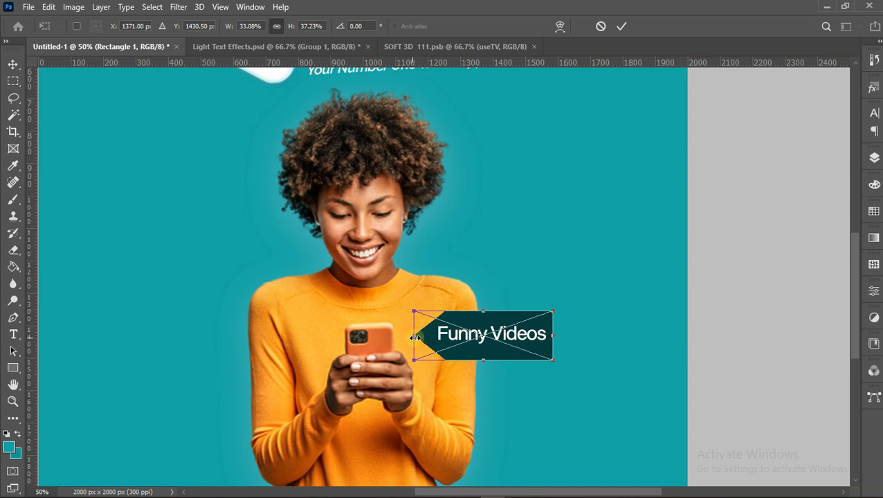
left_click_drag(414, 336, 420, 339)
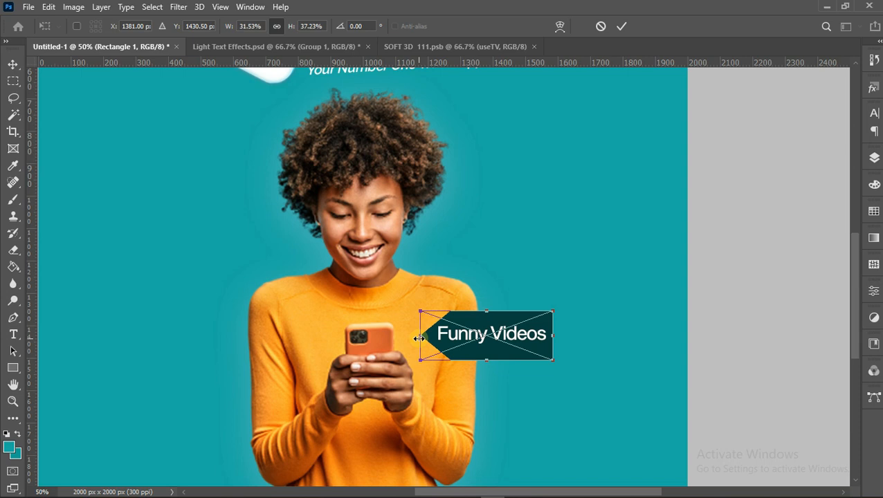
Nudge the resized arrow banner 4 px up and 2 px to the left, and commit the transform.
key("Up")
key("Up")
key("Up")
key("Up")
key("Left")
key("Left")
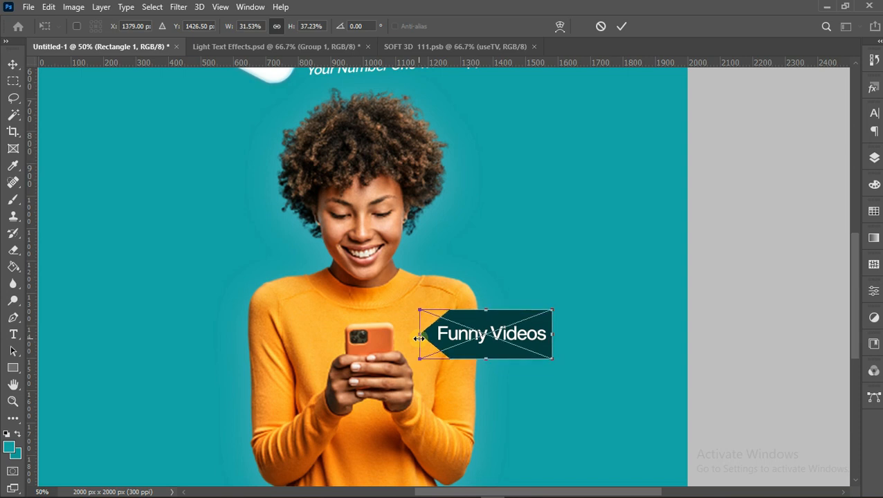
key("Return")
key("z")
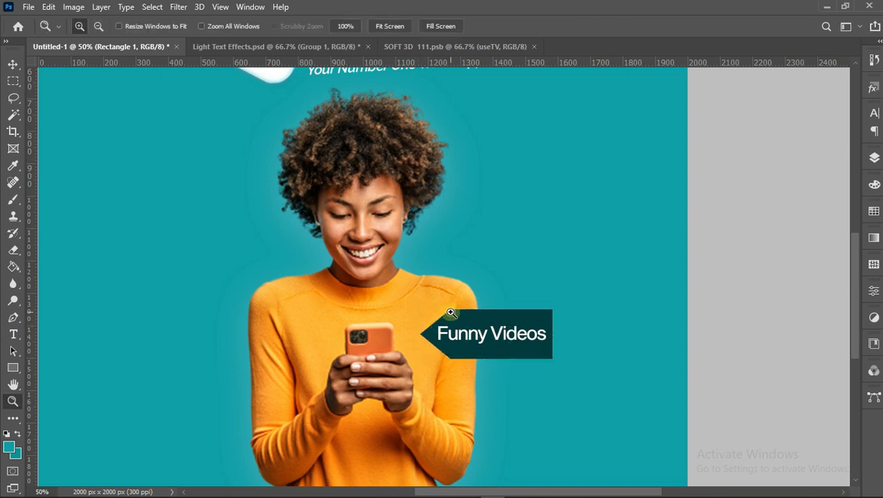
Duplicate the "Funny Videos" text and its arrow banner together.
left_click(874, 158)
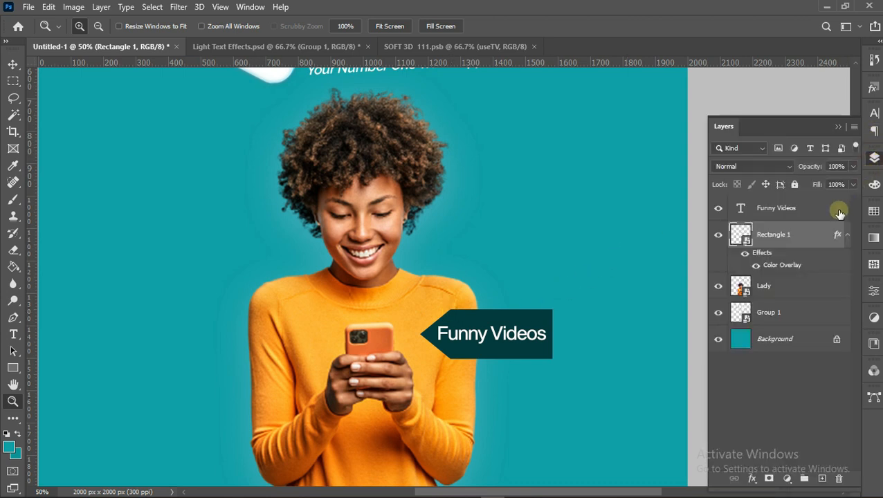
left_click(792, 213, "shift")
key("ctrl+j")
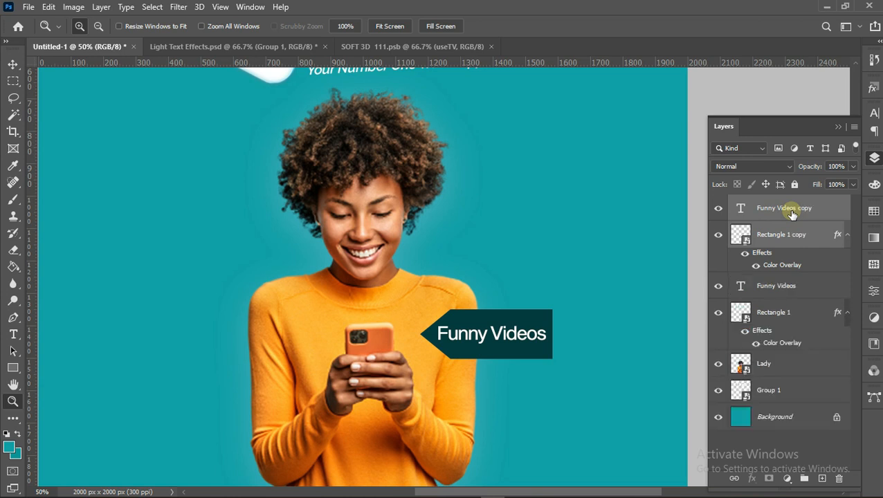
Move the duplicated banner and text below the original, offset to the right, and nudge them slightly back to the left.
left_click(13, 64)
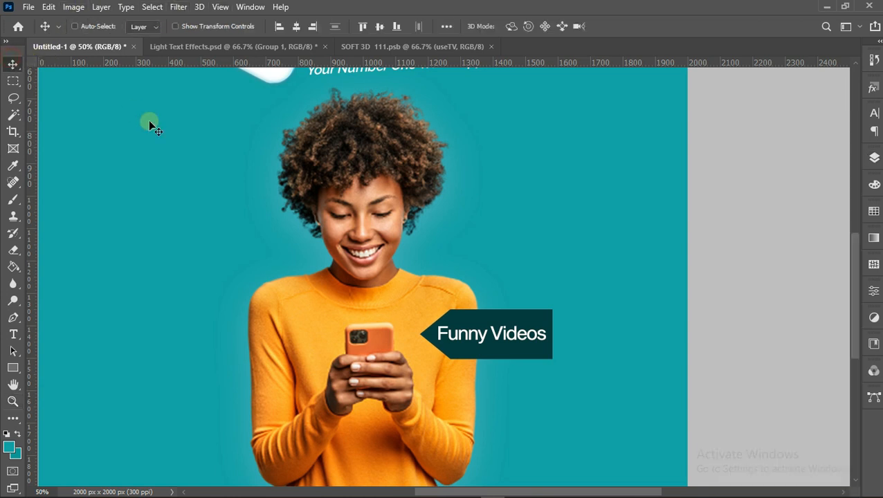
left_click_drag(486, 345, 522, 414)
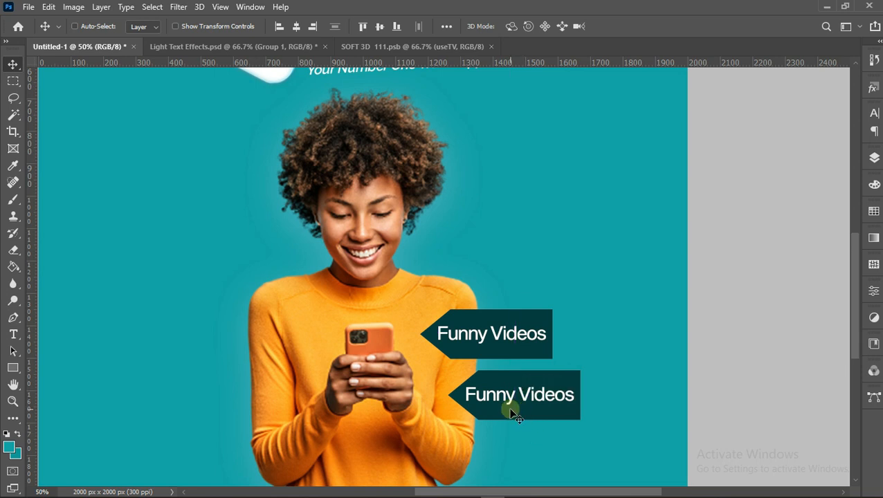
key("Left")
key("Left")
key("Left")
key("Left")
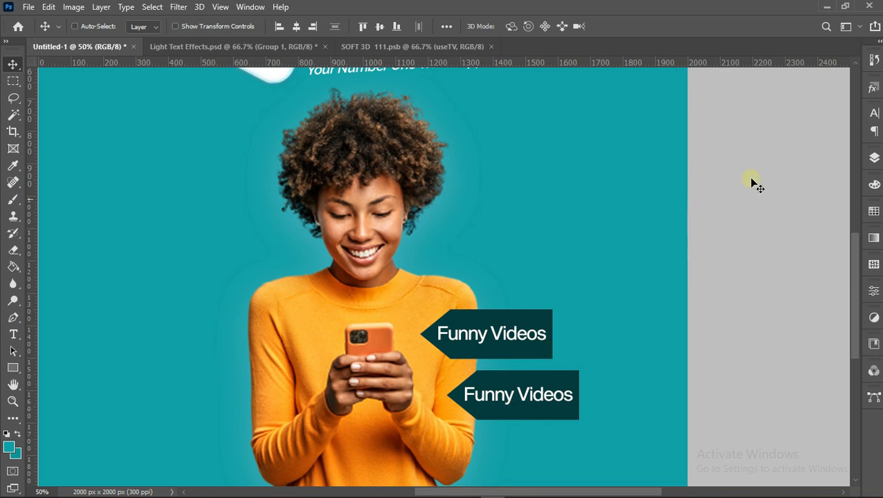
Change the duplicated banner's Color Overlay to bright cyan 00fff6 and apply the layer style.
left_click(873, 160)
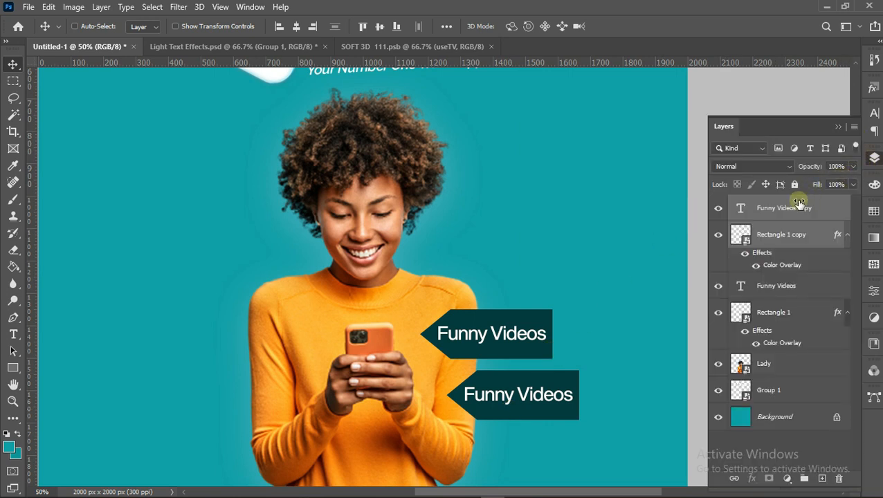
double_click(774, 270)
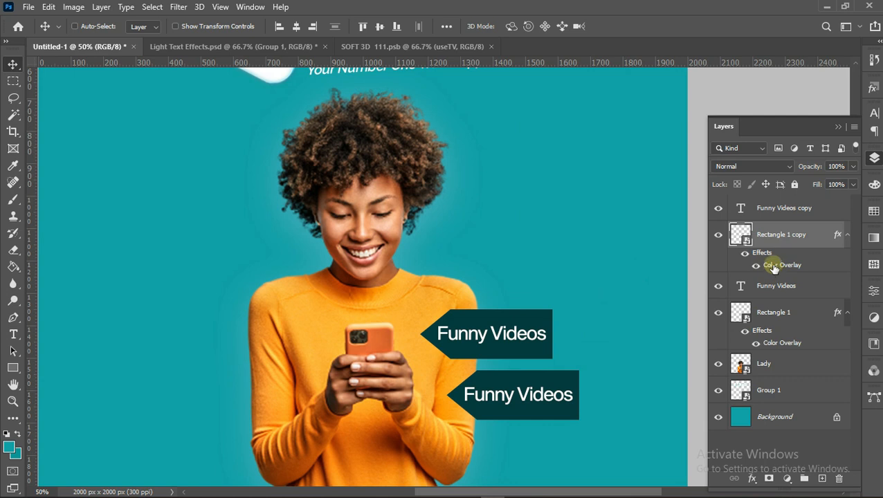
double_click(774, 267)
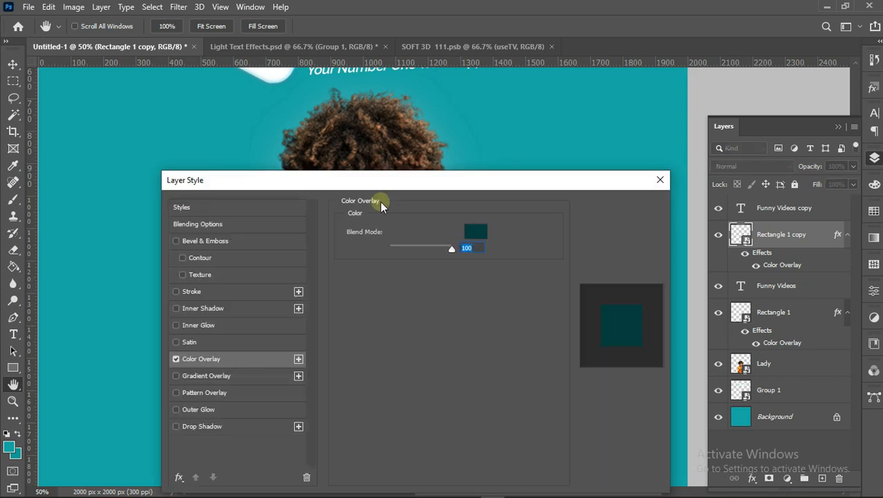
left_click_drag(365, 183, 772, 156)
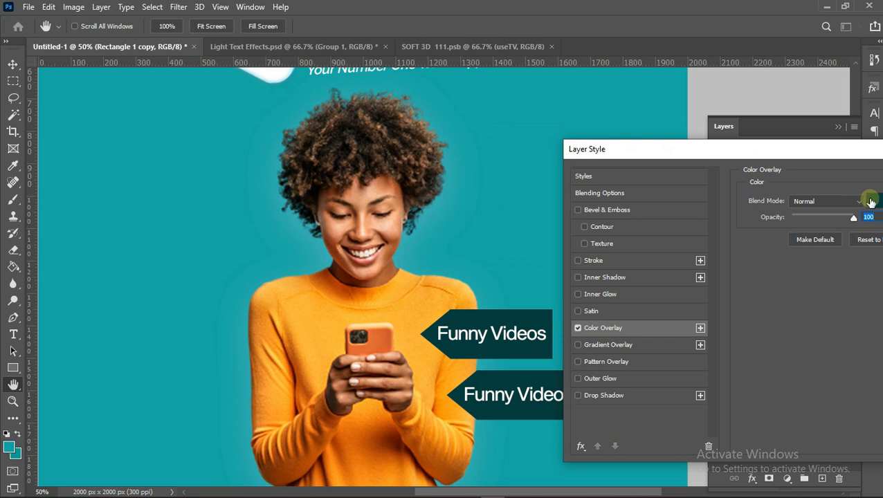
left_click(872, 201)
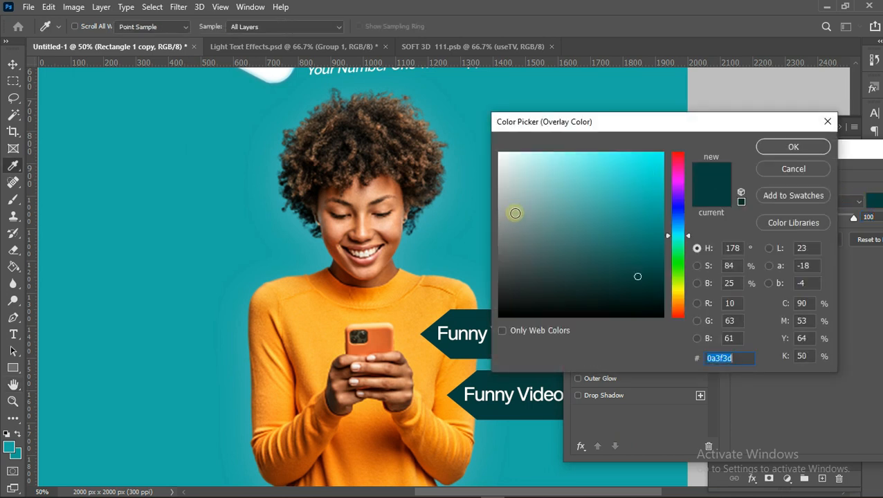
left_click_drag(648, 168, 669, 153)
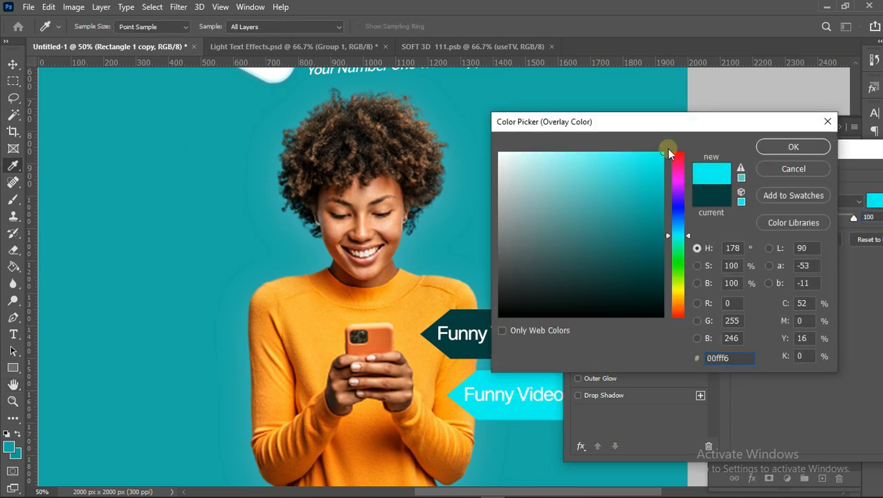
left_click(767, 145)
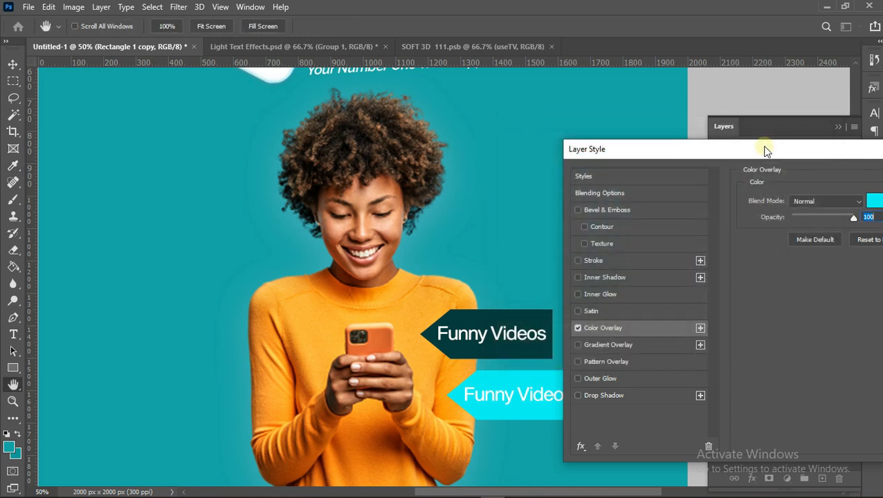
left_click_drag(755, 150, 586, 161)
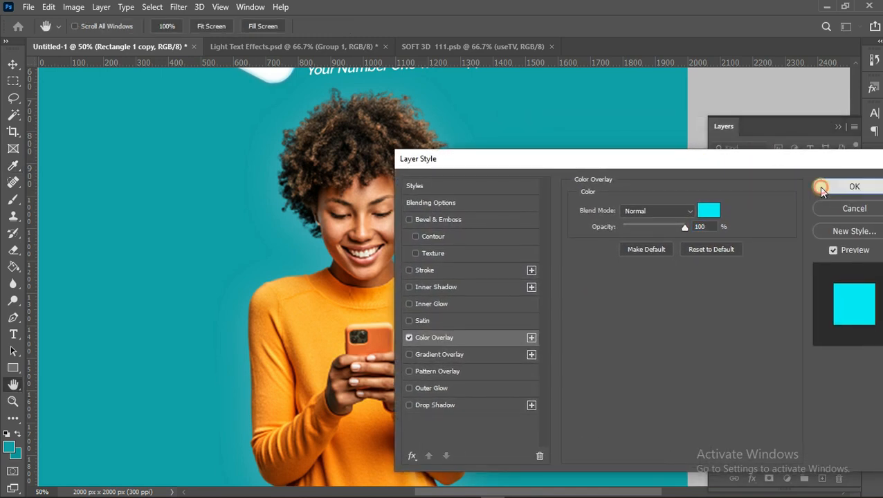
key("Return")
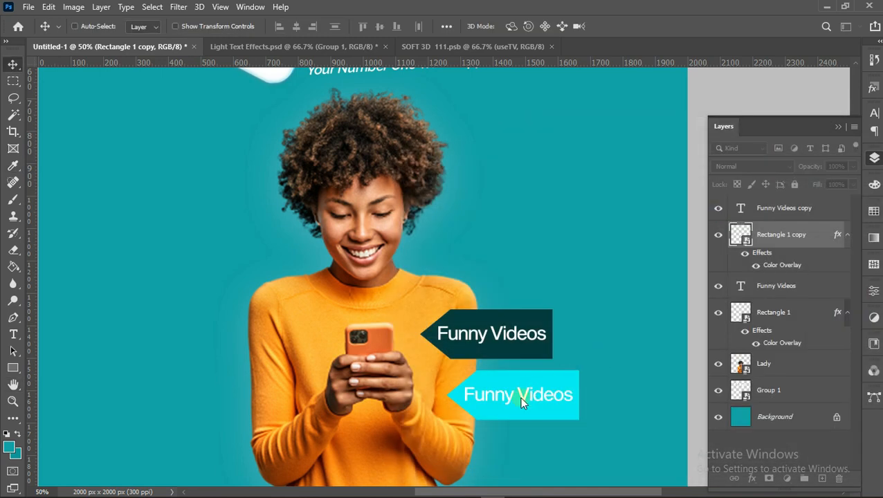
key("F7")
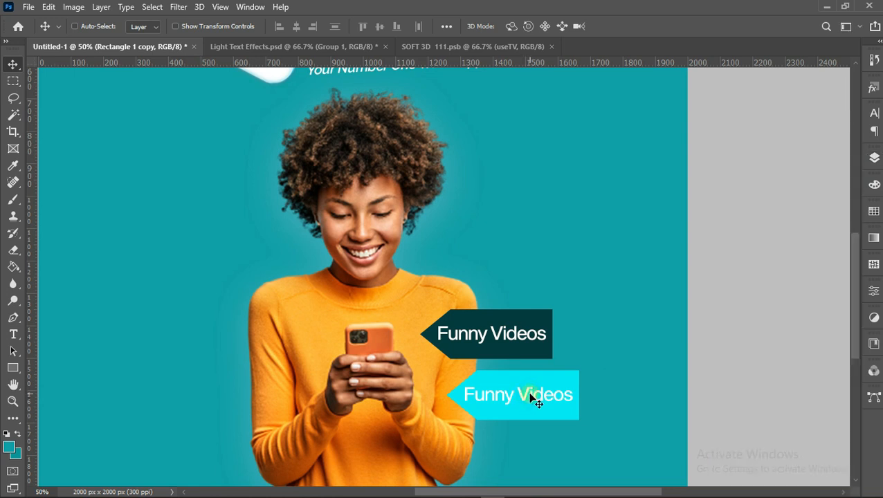
Set the text on the cyan banner to the dark teal 0a3f3d sampled from the upper banner.
key("t")
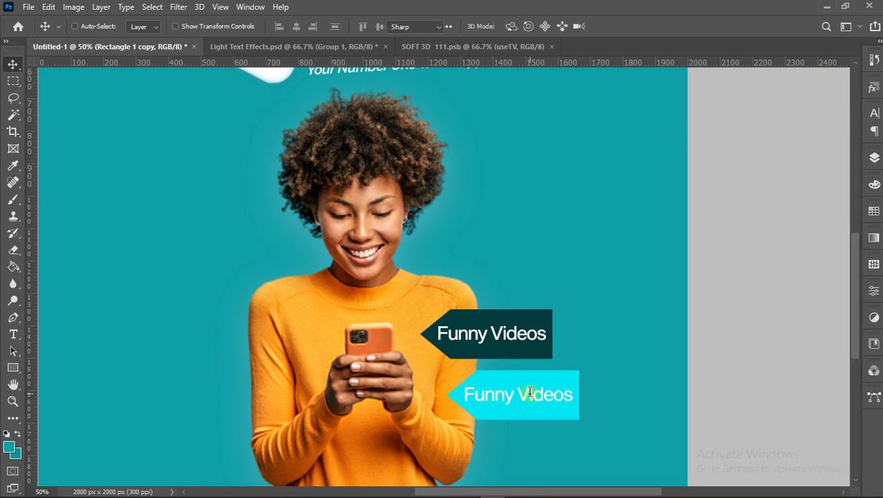
double_click(536, 400)
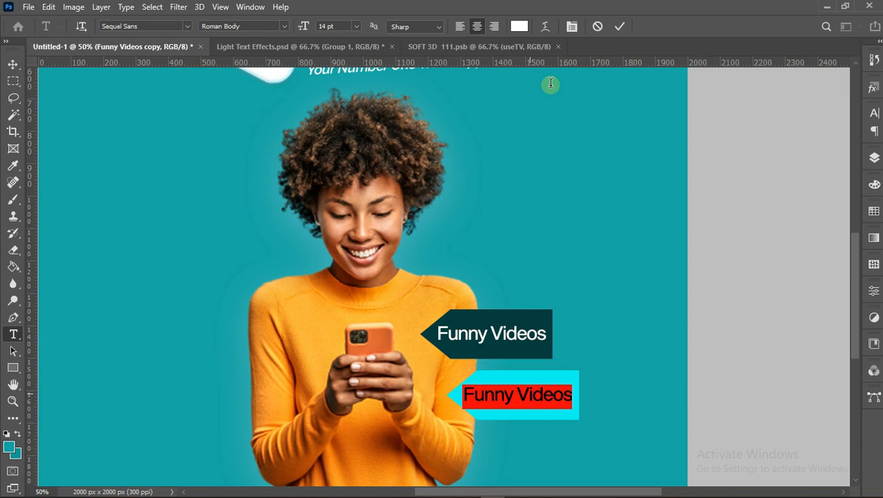
left_click(520, 26)
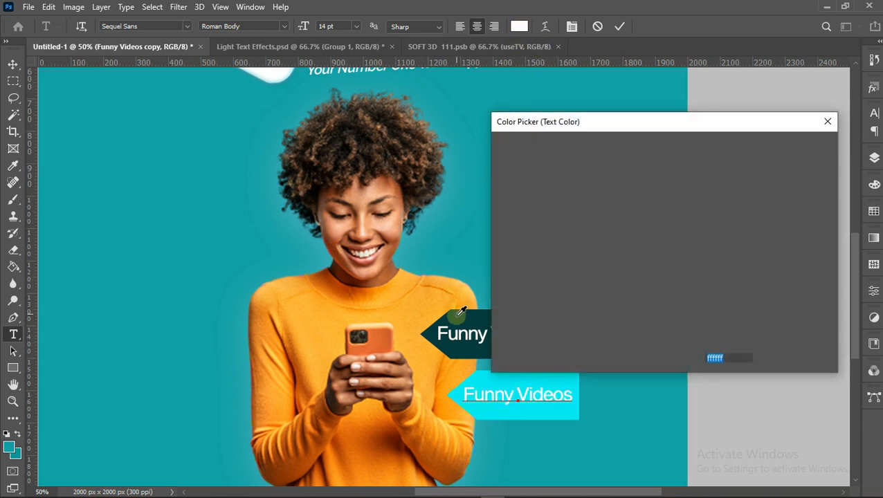
left_click(457, 316)
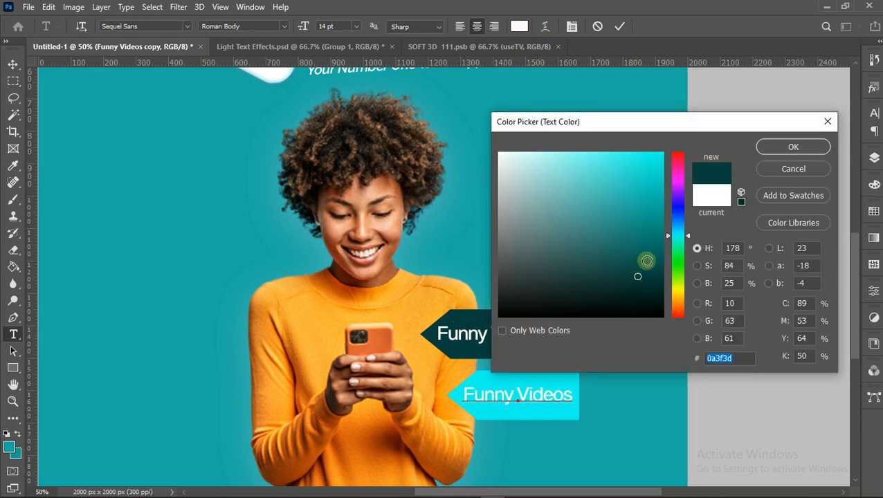
left_click(805, 150)
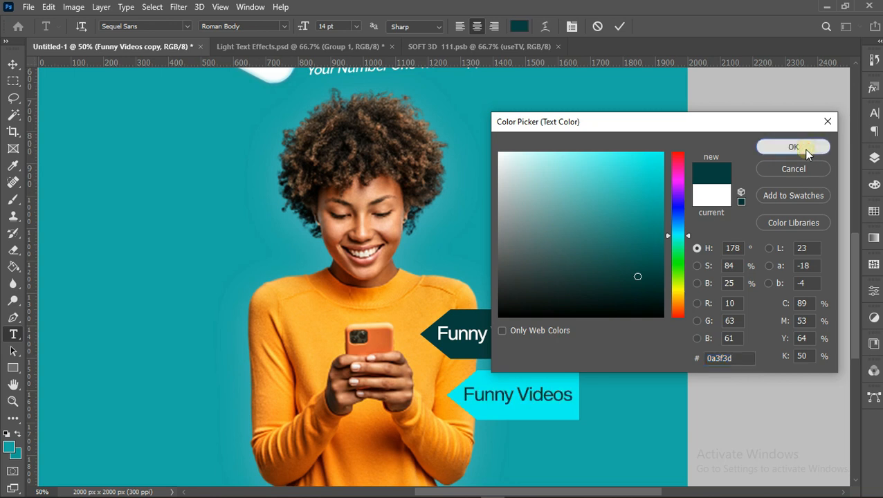
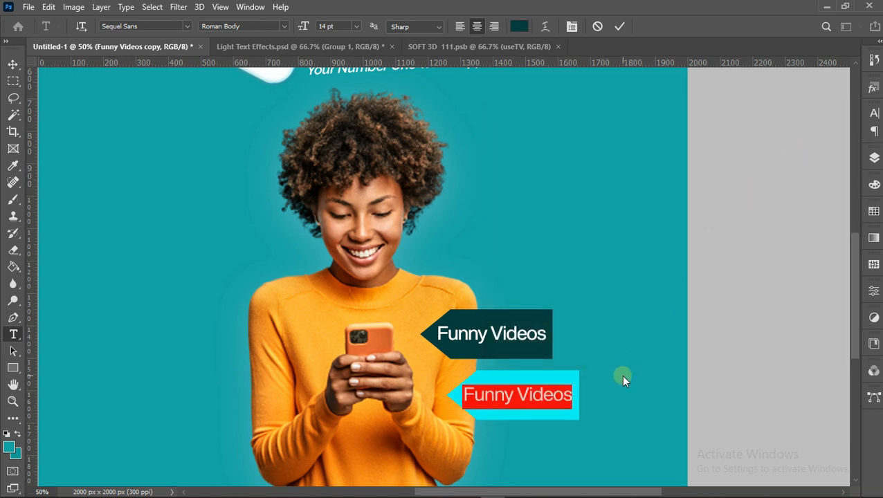
Replace the text on the cyan banner with "Movies" and commit it.
type("M")
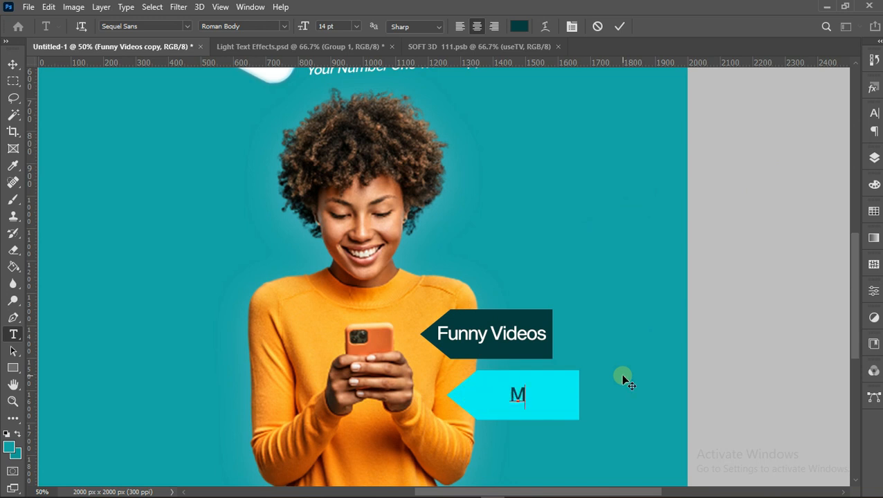
type("ovies")
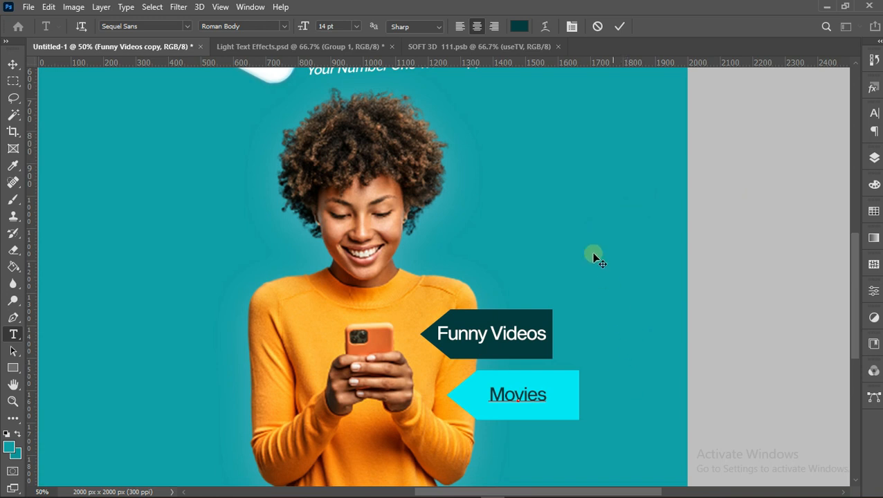
left_click(619, 27)
key("v")
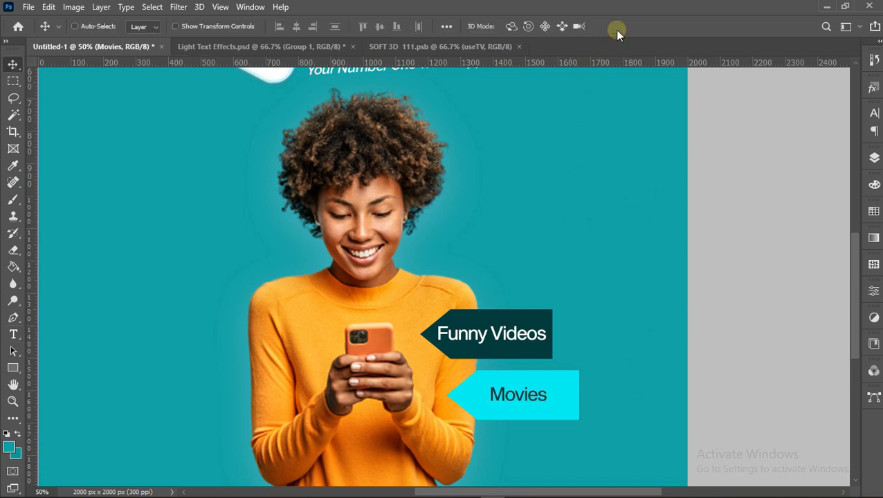
Nudge the "Movies" text left so it sits closer to the cyan banner's arrow tip.
key("Left")
key("Left")
key("Left")
key("Left")
key("Left")
key("Left")
key("Left")
key("Left")
key("Left")
key("Left")
key("Left")
key("Left")
key("Left")
key("Left")
key("Left")
key("Left")
key("Left")
key("Left")
key("Left")
key("Left")
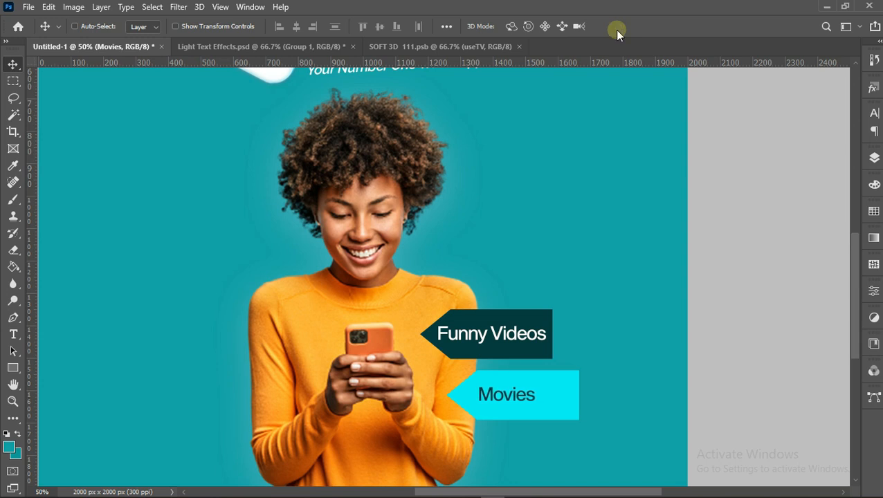
key("Right")
key("Right")
key("Right")
key("Right")
key("Right")
key("Right")
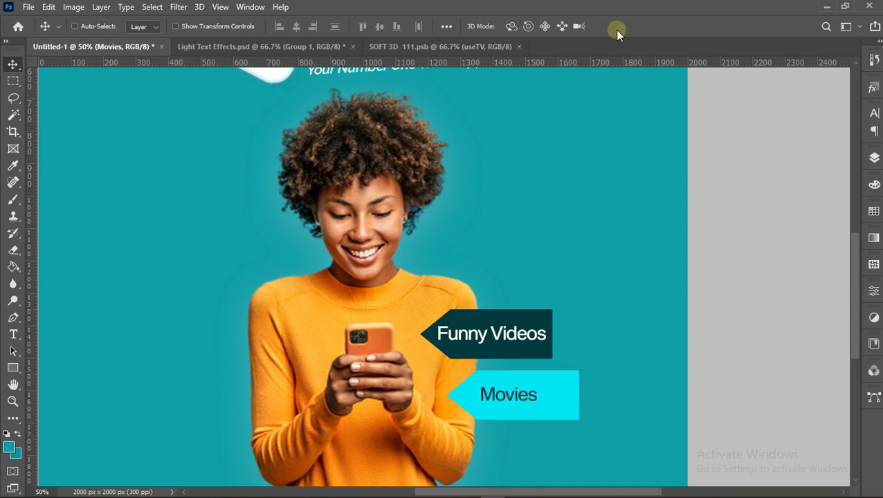
Duplicate the dark banner shape behind "Funny Videos" and flip the copy horizontally.
right_click(508, 355)
left_click(529, 361)
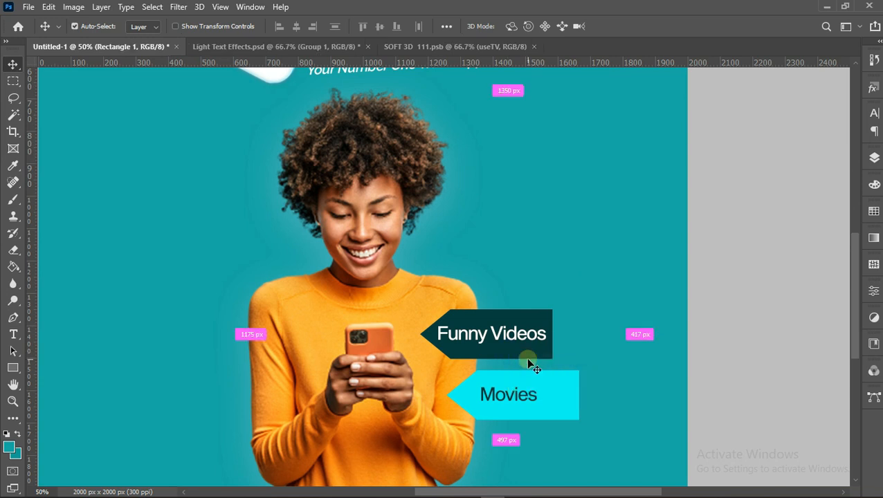
key("ctrl+j")
key("ctrl+t")
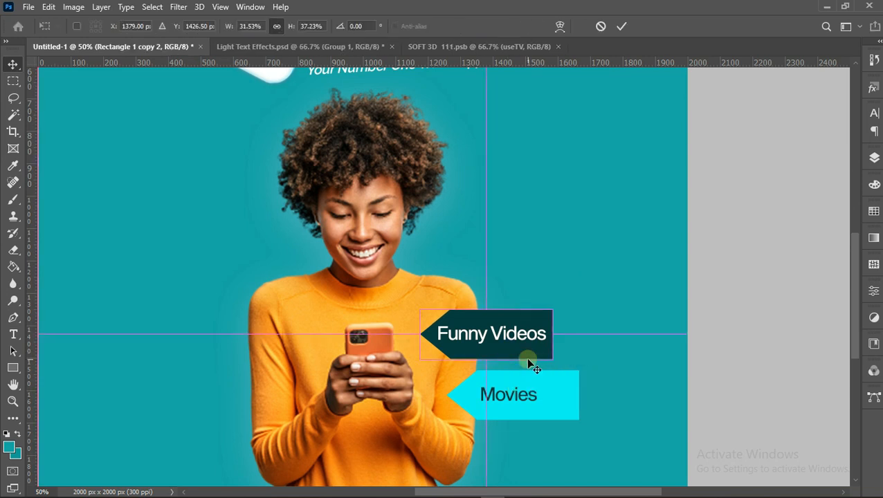
right_click(528, 340)
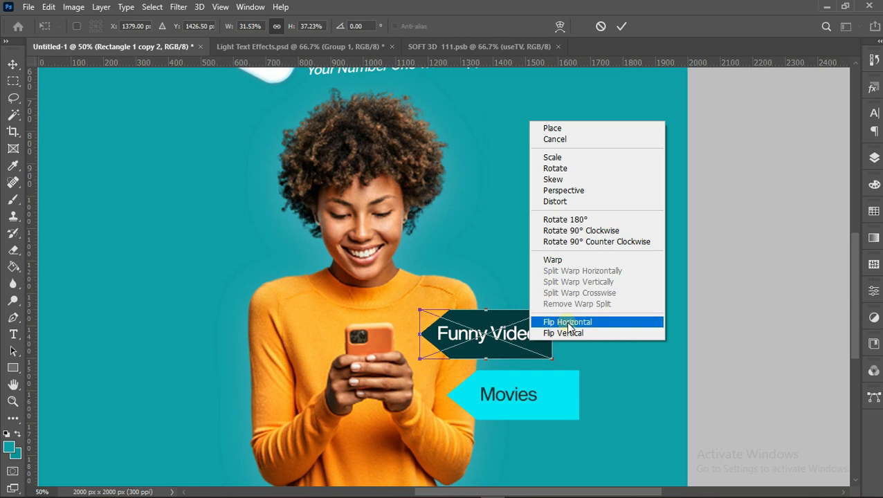
left_click(568, 323)
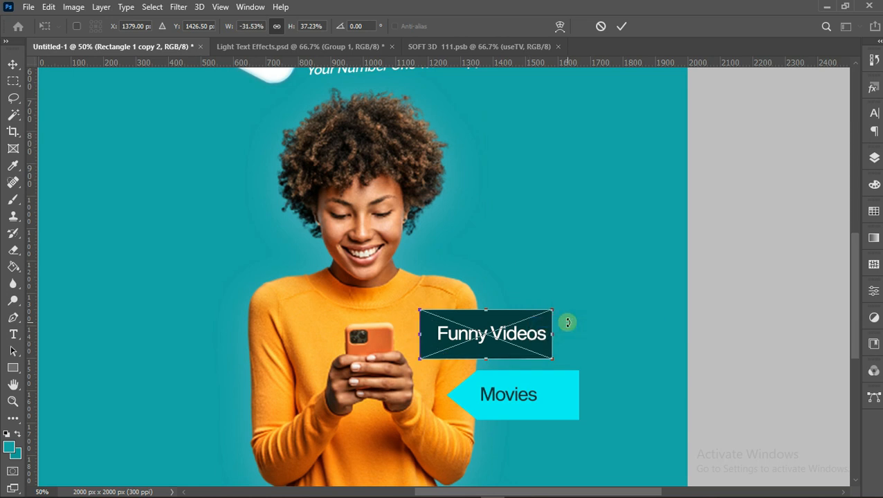
Move the flipped dark banner straight left across the lady until it points at the phone from the opposite side, and apply the transform.
key("Left")
key("Left")
key("Left")
key("Left")
key("Left")
key("Left")
key("Left")
key("Left")
key("Left")
key("Left")
key("Left")
key("Left")
key("Left")
key("Left")
key("Left")
key("Left")
key("Left")
key("Left")
key("Left")
key("Left")
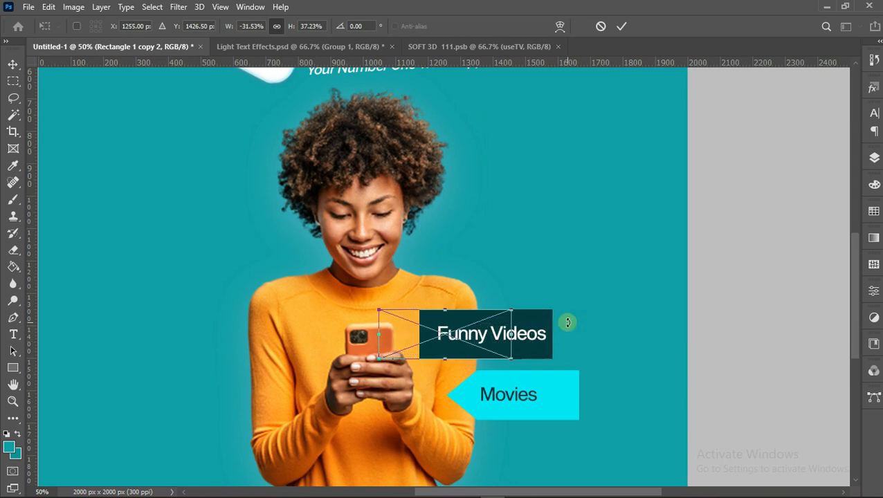
key("Left")
key("Left")
key("Left")
key("Left")
key("Left")
key("Left")
key("Left")
key("Left")
key("Left")
key("Left")
key("Left")
key("Left")
key("Left")
key("Left")
key("Left")
key("Left")
key("Left")
key("Left")
key("Left")
key("Left")
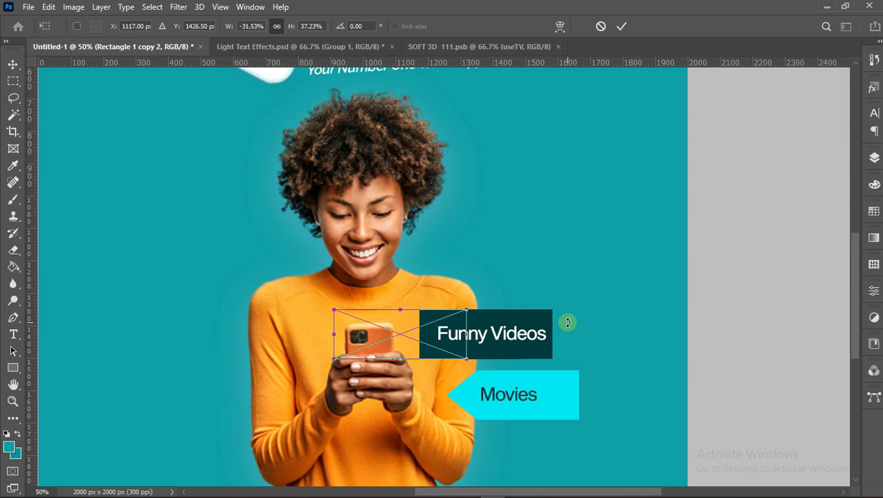
key("Left")
key("Left")
key("Left")
key("Left")
key("Left")
key("Left")
key("Left")
key("Left")
key("Left")
key("Left")
key("Left")
key("Left")
key("Left")
key("Left")
key("Left")
key("Left")
key("Left")
key("Left")
key("Left")
key("Left")
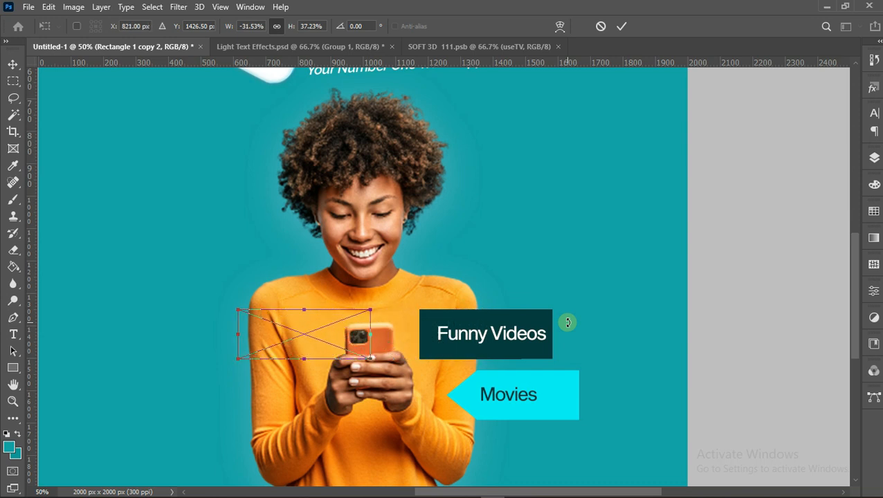
key("Left")
key("Left")
key("Left")
key("Left")
key("Left")
key("Left")
key("Left")
key("Left")
key("Left")
key("Left")
key("Left")
key("Left")
key("Left")
key("Left")
key("Left")
key("Left")
key("Left")
key("Left")
key("Left")
key("Left")
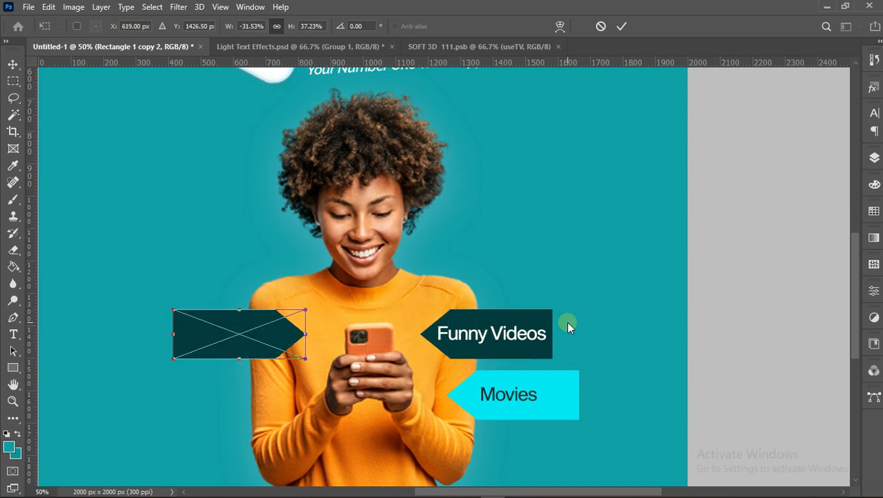
key("Left")
key("Left")
key("Left")
key("Left")
key("Left")
key("Left")
key("Left")
key("Left")
key("Left")
key("Left")
key("Left")
key("Left")
key("Left")
key("Left")
key("Left")
key("Left")
key("Return")
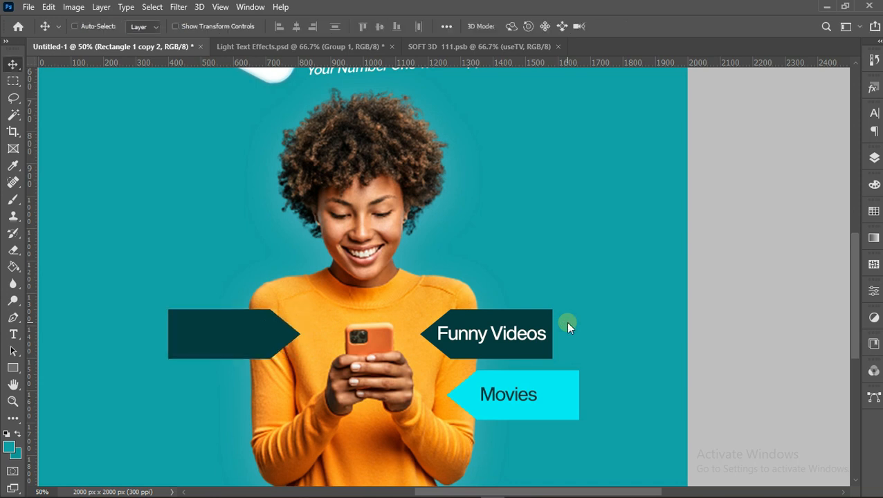
Duplicate the "Funny Videos" text and move the copy straight left across the lady onto the empty dark banner.
right_click(479, 331)
left_click(525, 339)
key("ctrl+j")
key("Left")
key("Left")
key("Left")
key("Left")
key("Left")
key("Left")
key("Left")
key("Left")
key("Left")
key("Left")
key("Left")
key("Left")
key("Left")
key("Left")
key("Left")
key("Left")
key("Left")
key("Left")
key("Left")
key("Left")
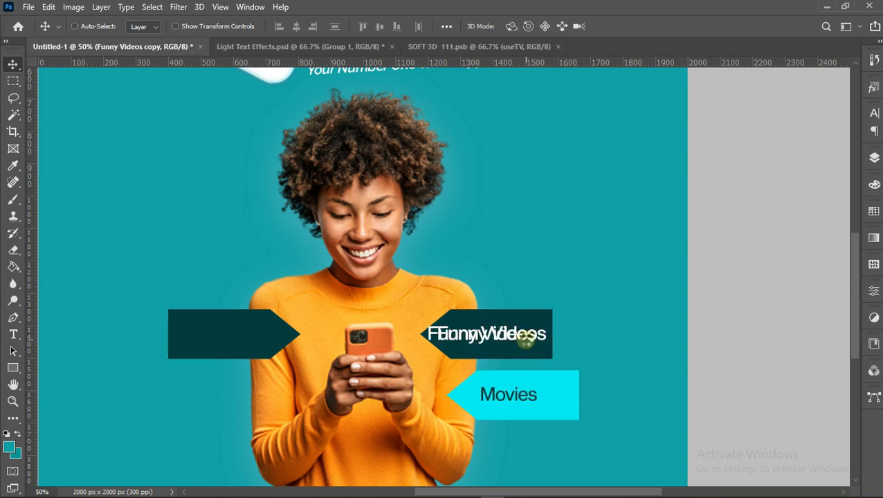
key("Left")
key("Left")
key("Left")
key("Left")
key("Left")
key("Left")
key("Left")
key("Left")
key("Left")
key("Left")
key("Left")
key("Left")
key("Left")
key("Left")
key("Left")
key("Left")
key("Left")
key("Left")
key("Left")
key("Left")
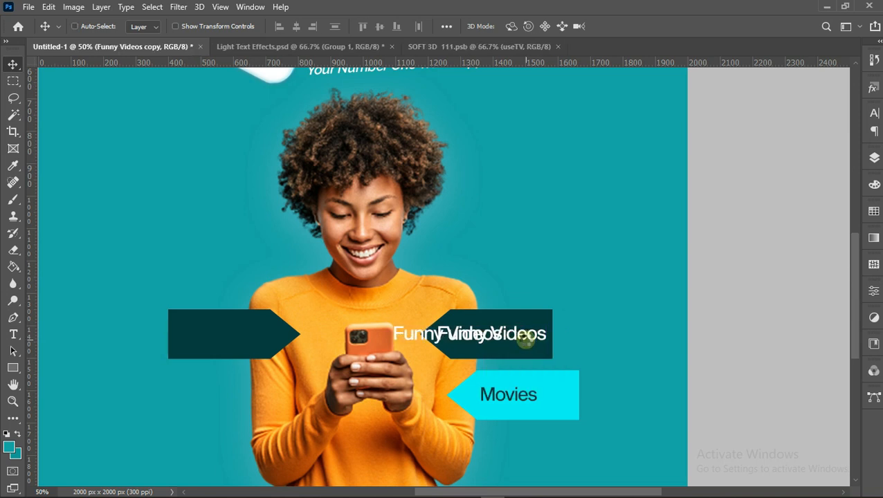
key("Left")
key("Left")
key("Left")
key("Left")
key("Left")
key("Left")
key("Left")
key("Left")
key("Left")
key("Left")
key("Left")
key("Left")
key("Left")
key("Left")
key("Left")
key("Left")
key("Left")
key("Left")
key("Left")
key("Left")
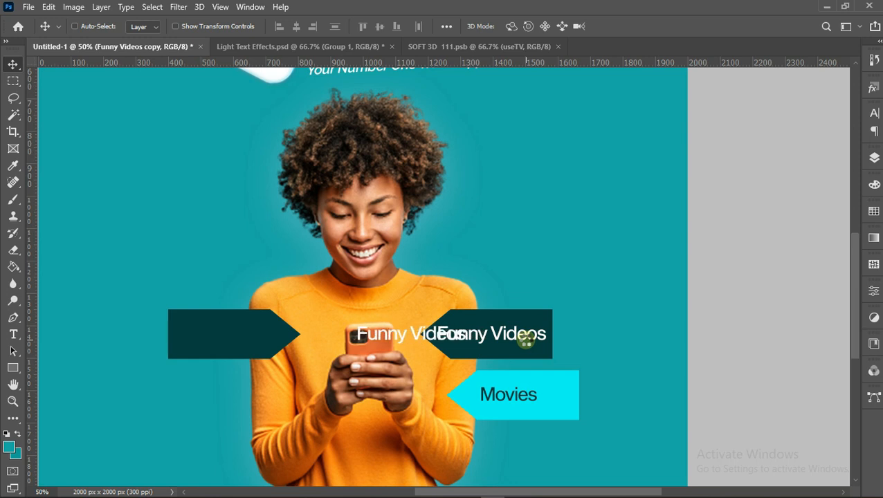
key("Left")
key("Left")
key("Left")
key("Left")
key("Left")
key("Left")
key("Left")
key("Left")
key("Left")
key("Left")
key("Left")
key("Left")
key("Left")
key("Left")
key("Left")
key("Left")
key("Left")
key("Left")
key("Left")
key("Left")
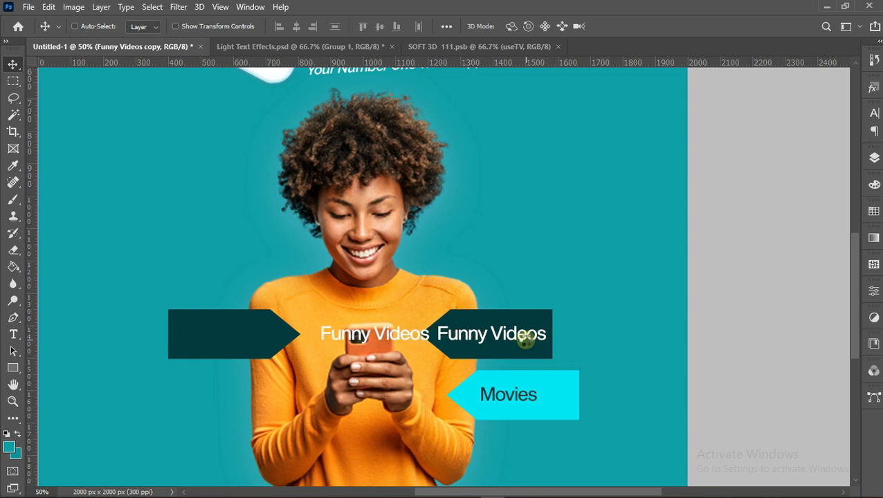
key("Left")
key("Left")
key("Left")
key("Left")
key("Left")
key("Left")
key("Left")
key("Left")
key("Left")
key("Left")
key("Left")
key("Left")
key("Left")
key("Left")
key("Left")
key("Left")
key("Left")
key("Left")
key("Left")
key("Left")
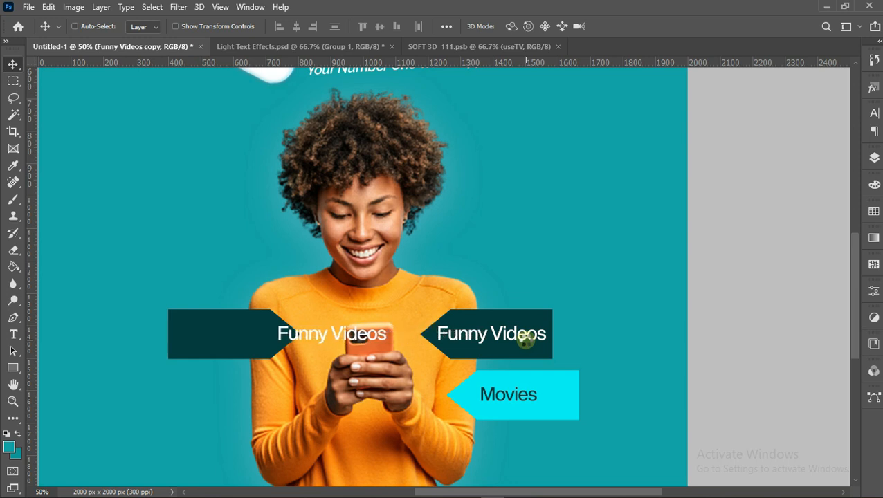
key("Left")
key("Left")
key("Left")
key("Left")
key("Left")
key("Left")
key("Left")
key("Left")
key("Left")
key("Left")
key("Left")
key("Left")
key("Left")
key("Left")
key("Left")
key("Left")
key("Left")
key("Left")
key("Left")
key("Left")
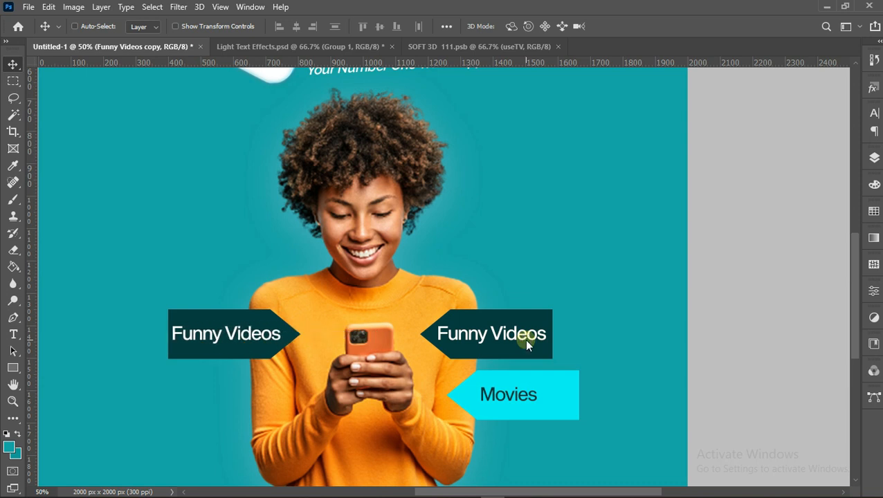
Replace the copied text on the flipped dark banner with "Memes" and commit it.
double_click(272, 335)
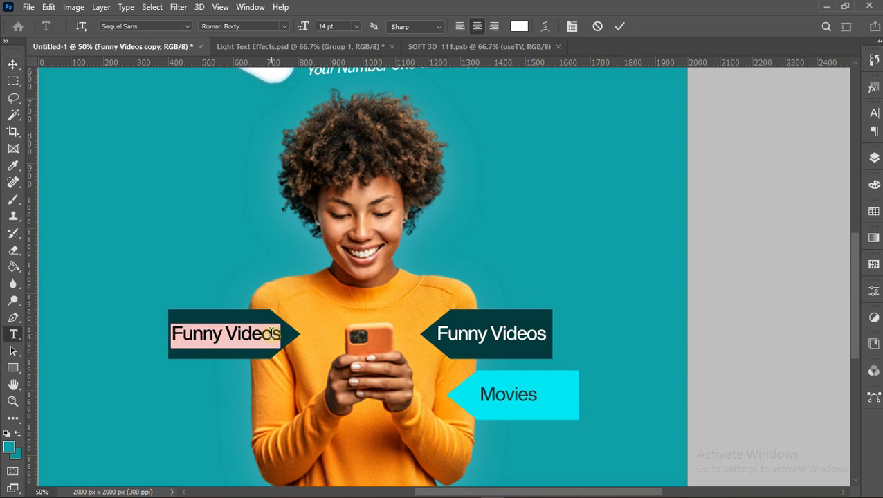
type("Me")
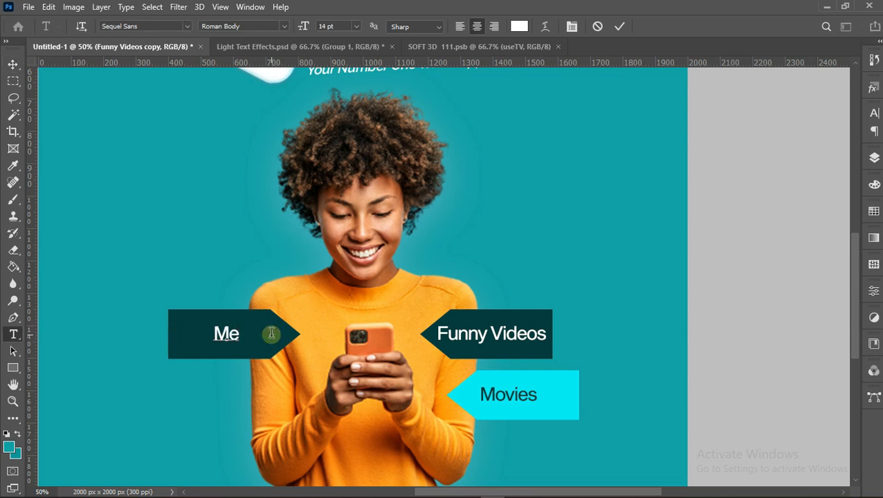
type("mes")
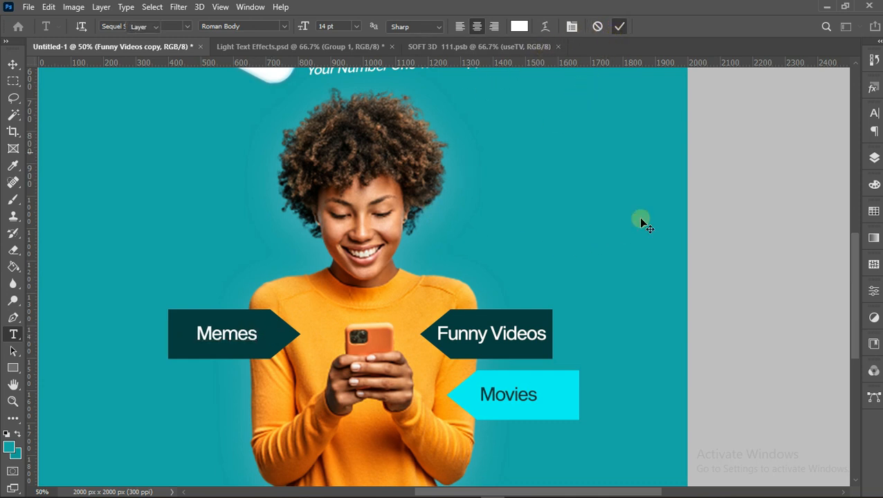
Reduce the "Funny Videos" text to 12 pt and commit the edit.
double_click(519, 333)
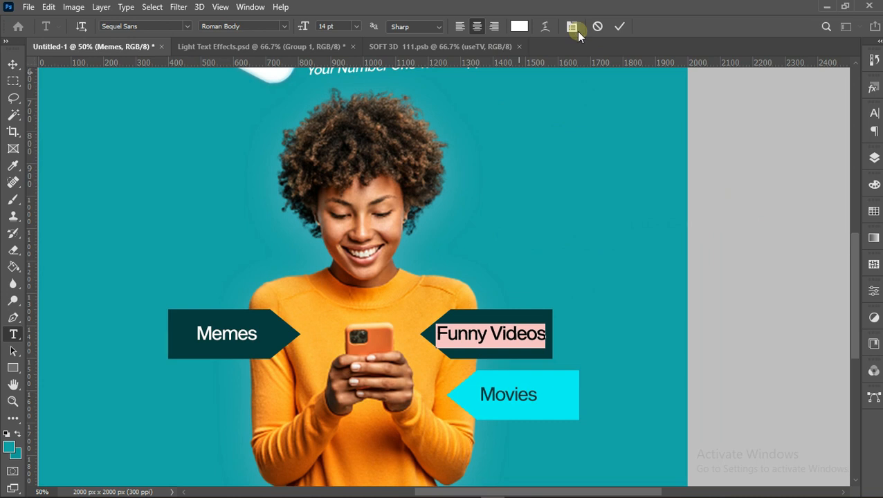
left_click(355, 26)
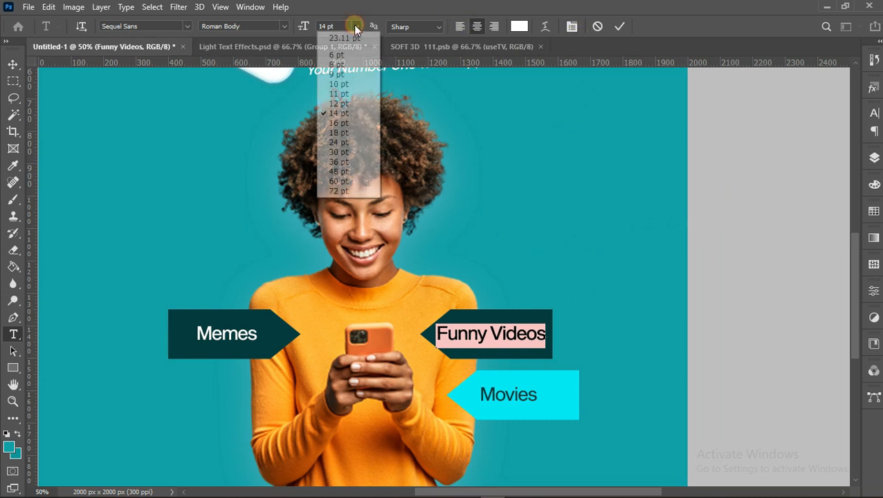
left_click(341, 103)
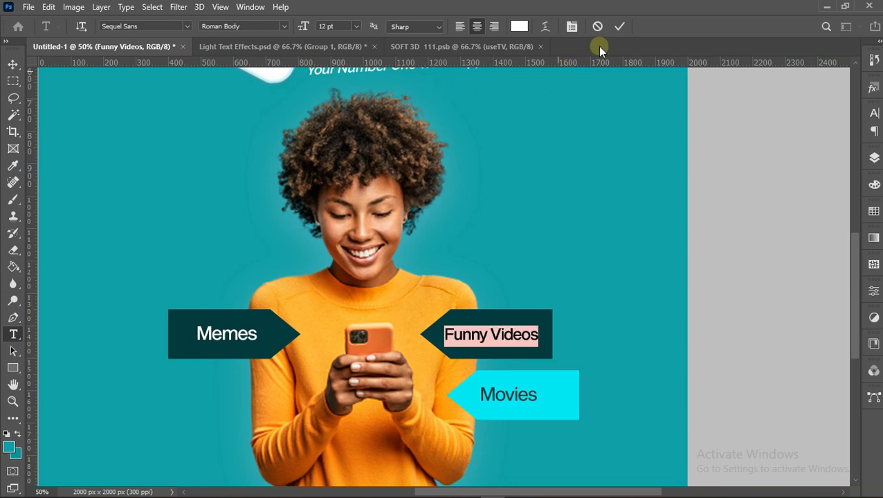
left_click(618, 28)
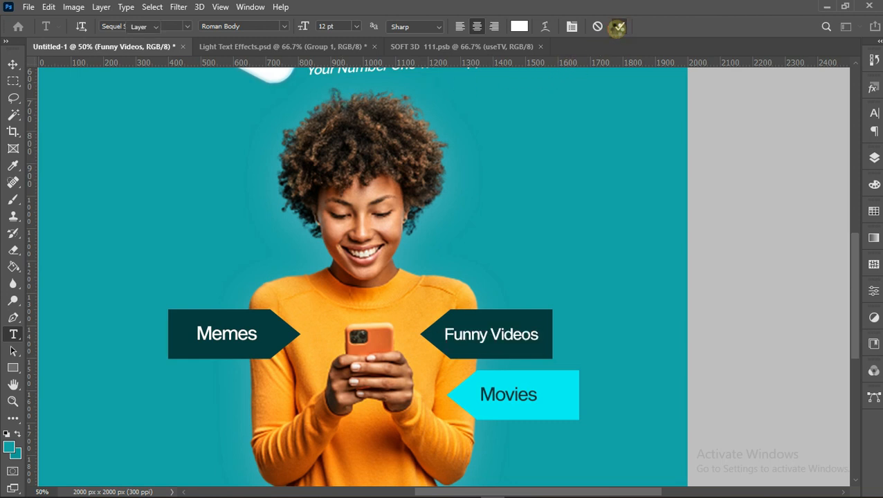
Nudge the "Funny Videos" text slightly right, away from its banner's arrow tip.
key("v")
key("Right")
key("Right")
key("Right")
key("Right")
key("Right")
key("Right")
key("Right")
key("Right")
key("Right")
key("Right")
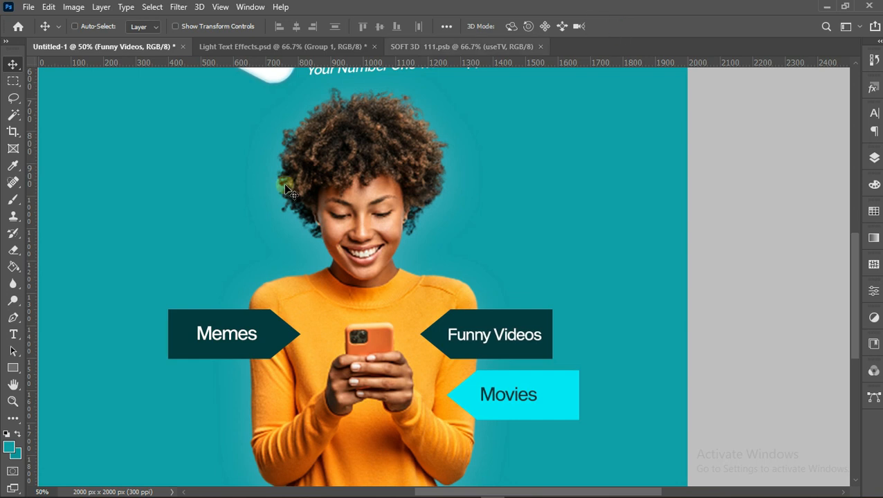
Reduce the "Memes" text to 12 pt and commit the edit.
double_click(233, 337)
left_click(356, 26)
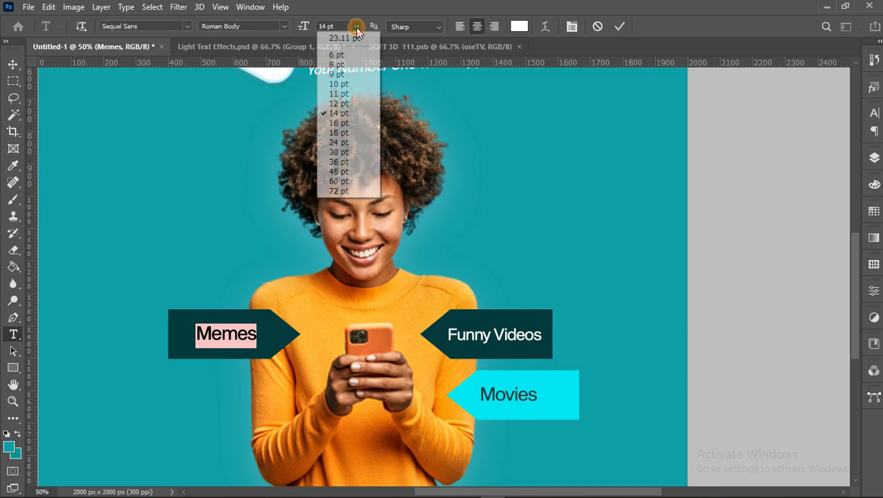
left_click(344, 104)
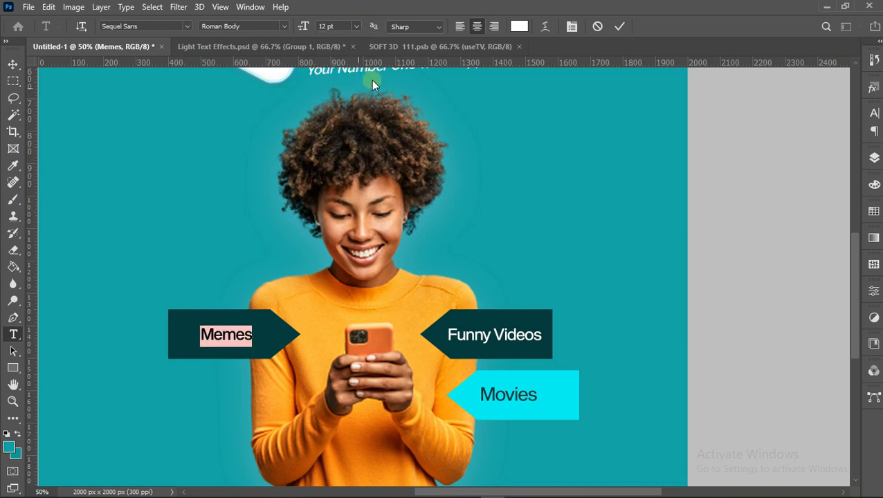
left_click(620, 27)
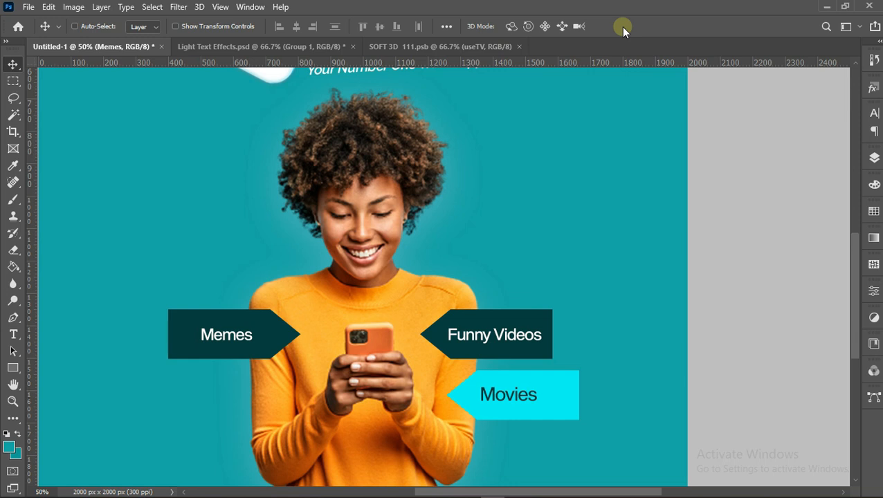
Nudge the "Memes" text slightly left, away from its banner's arrow tip.
key("Left")
key("Left")
key("Left")
key("Left")
key("Left")
key("Left")
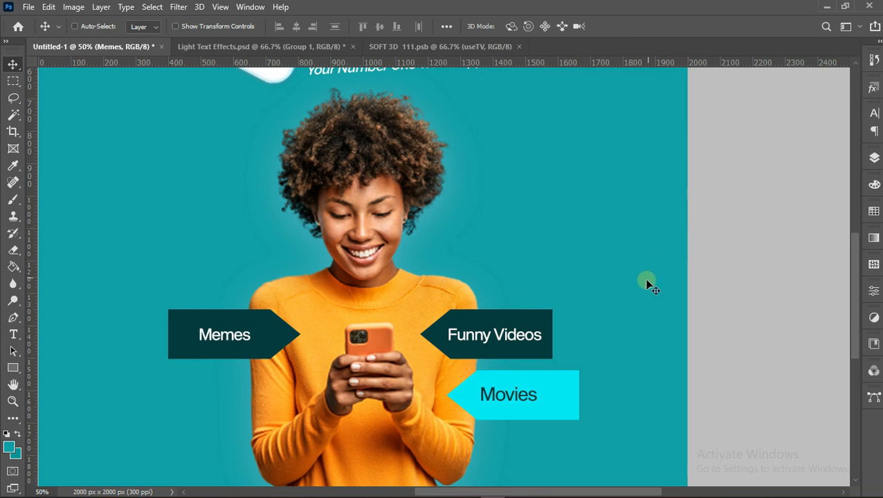
Duplicate the cyan banner shape behind "Movies" and flip the copy horizontally.
right_click(561, 398)
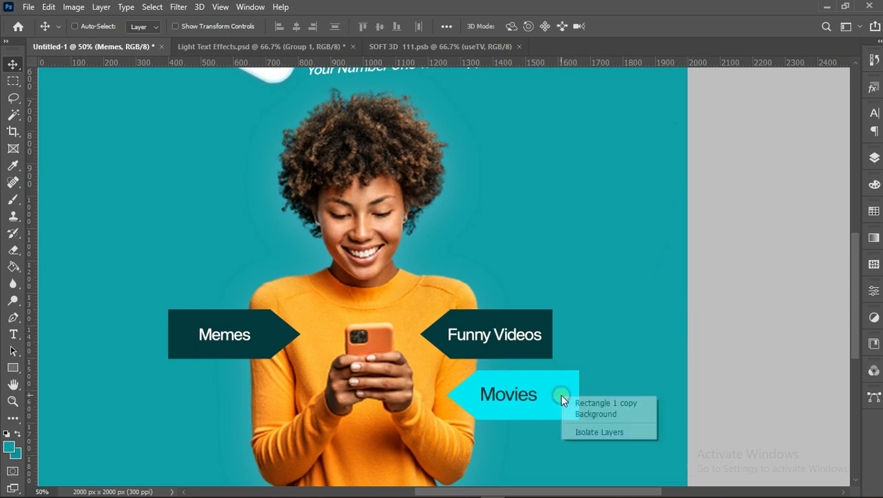
left_click(590, 403)
key("ctrl")
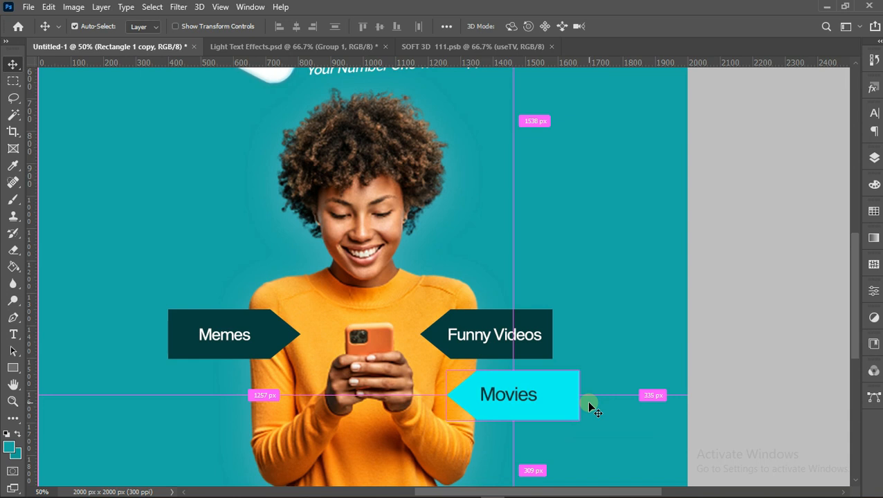
key("ctrl+j")
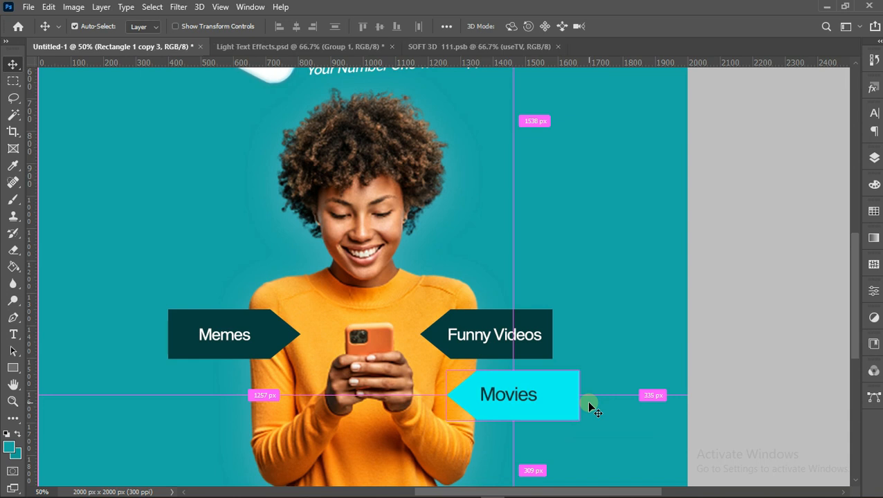
key("ctrl+t")
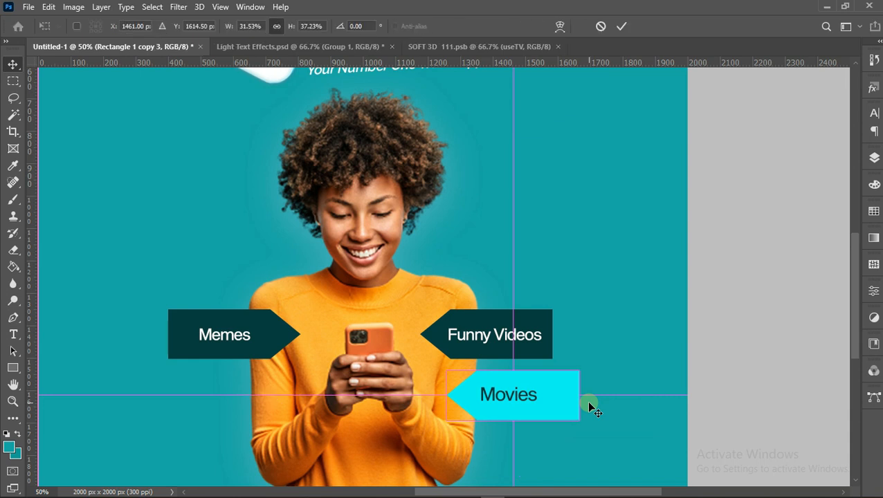
right_click(567, 398)
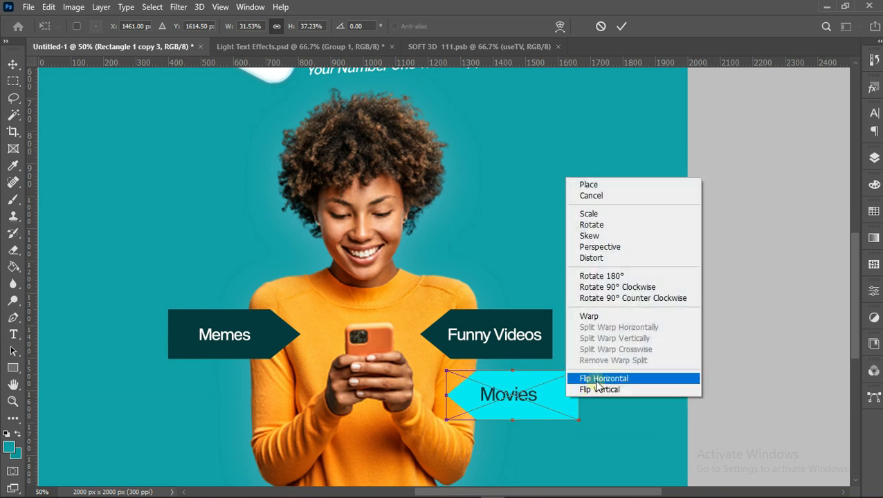
left_click(596, 380)
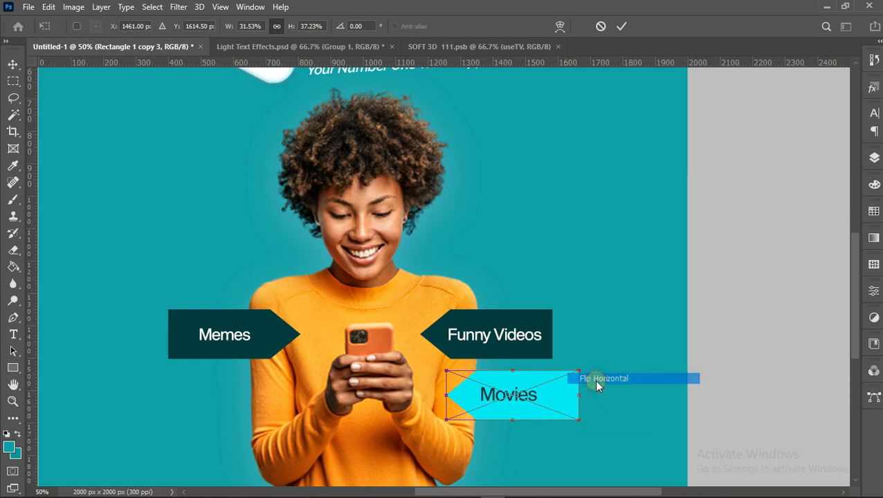
Move the flipped cyan banner copy left to beneath the "Memes" banner, mirroring the "Movies" banner, and commit the transform.
key("shift+Left")
key("shift+Left")
key("shift+Left")
key("shift+Left")
key("shift+Left")
key("shift+Left")
key("shift+Left")
key("shift+Left")
key("shift+Left")
key("shift+Left")
key("shift+Left")
key("shift+Left")
key("shift+Left")
key("shift+Left")
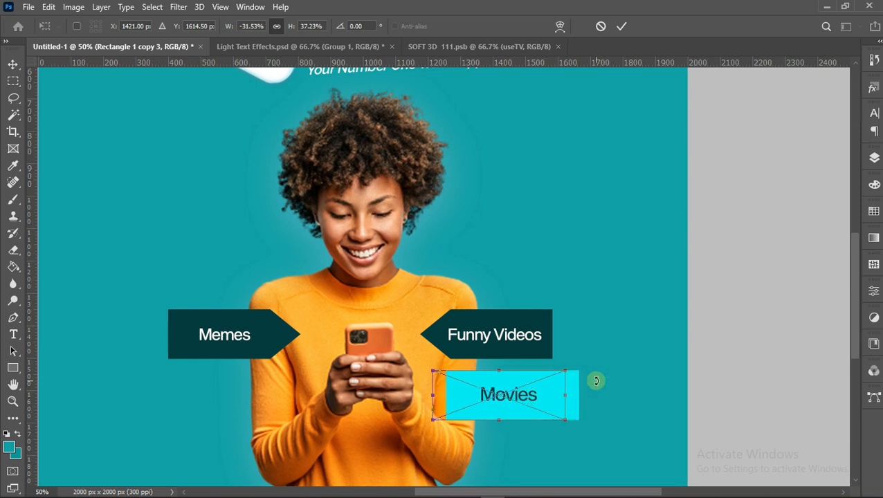
key("shift+Left")
key("shift+Left")
key("shift+Left")
key("shift+Left")
key("shift+Left")
key("shift+Left")
key("shift+Left")
key("shift+Left")
key("shift+Left")
key("shift+Left")
key("shift+Left")
key("shift+Left")
key("shift+Left")
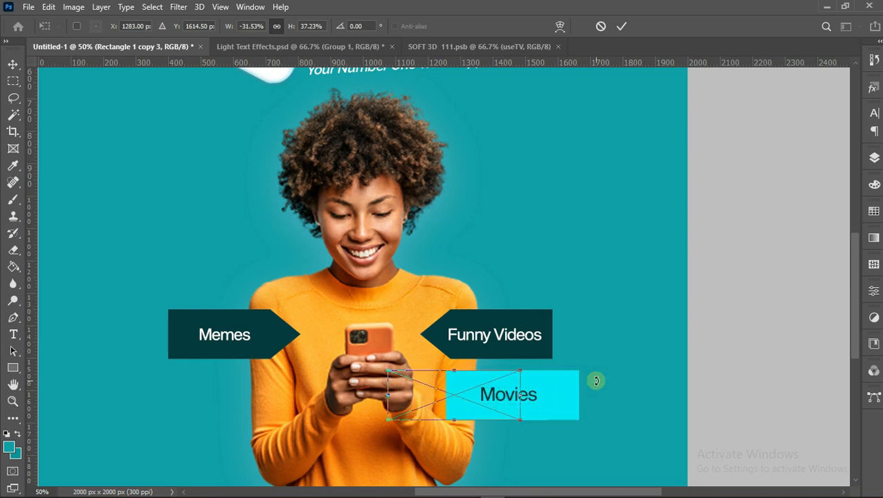
key("shift+Left")
key("shift+Left")
key("shift+Left")
key("shift+Left")
key("shift+Left")
key("shift+Left")
key("shift+Left")
key("shift+Left")
key("shift+Left")
key("shift+Left")
key("shift+Left")
key("shift+Left")
key("shift+Left")
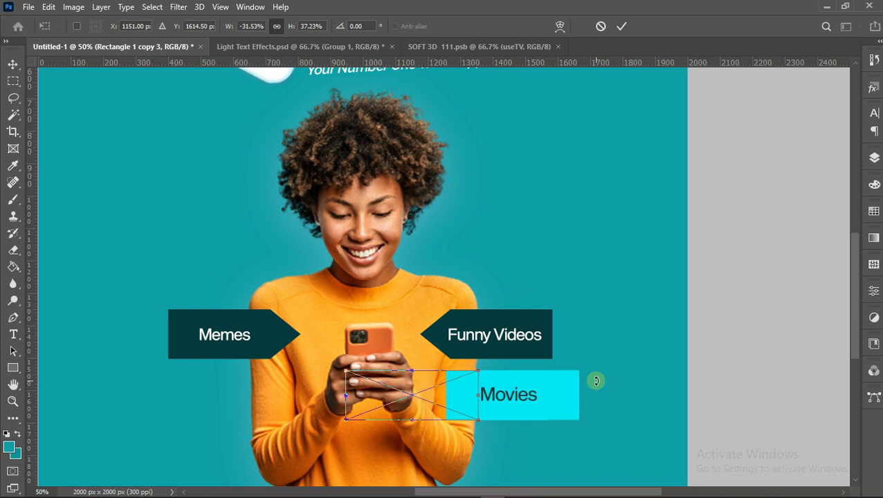
key("shift+Left")
key("shift+Left")
key("shift+Left")
key("shift+Left")
key("shift+Left")
key("shift+Left")
key("shift+Left")
key("shift+Left")
key("shift+Left")
key("shift+Left")
key("shift+Left")
key("shift+Left")
key("shift+Left")
key("shift+Left")
key("shift+Left")
key("shift+Left")
key("shift+Left")
key("shift+Left")
key("shift+Left")
key("shift+Left")
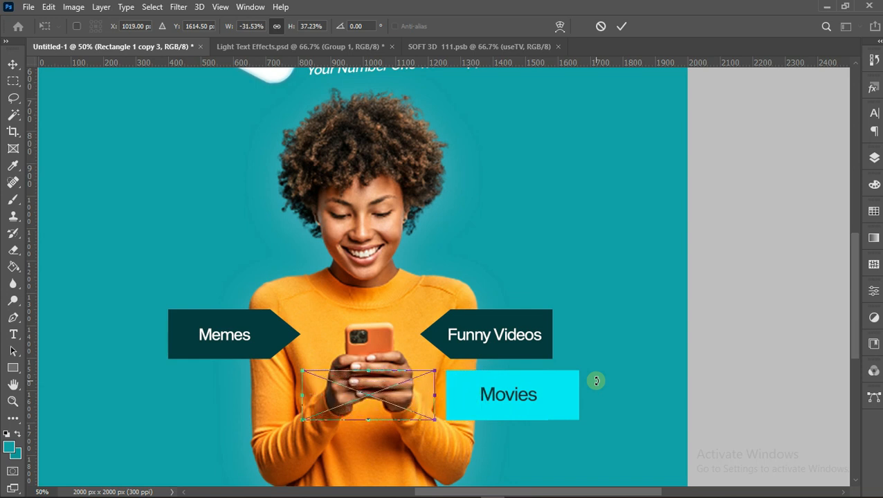
key("shift+Left")
key("shift+Left")
key("shift+Left")
key("shift+Left")
key("shift+Left")
key("shift+Left")
key("shift+Left")
key("shift+Left")
key("shift+Left")
key("shift+Left")
key("shift+Left")
key("shift+Left")
key("shift+Left")
key("shift+Left")
key("shift+Left")
key("shift+Left")
key("shift+Left")
key("shift+Left")
key("shift+Left")
key("shift+Left")
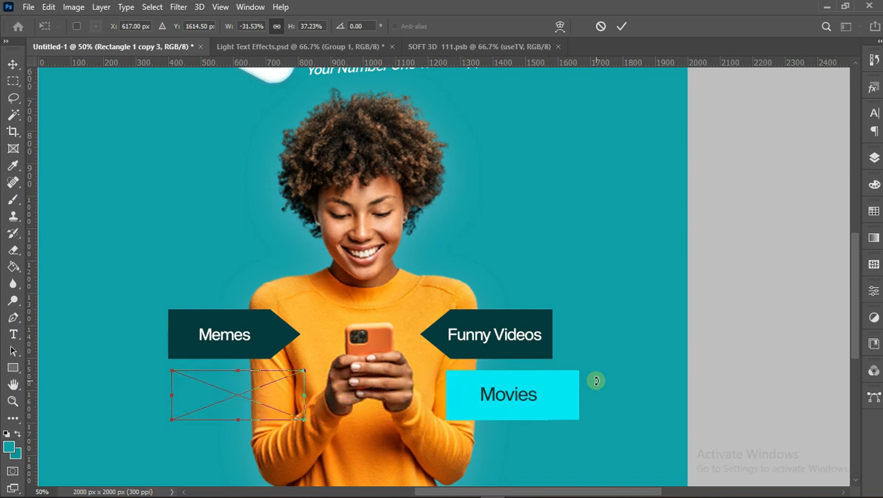
key("Return")
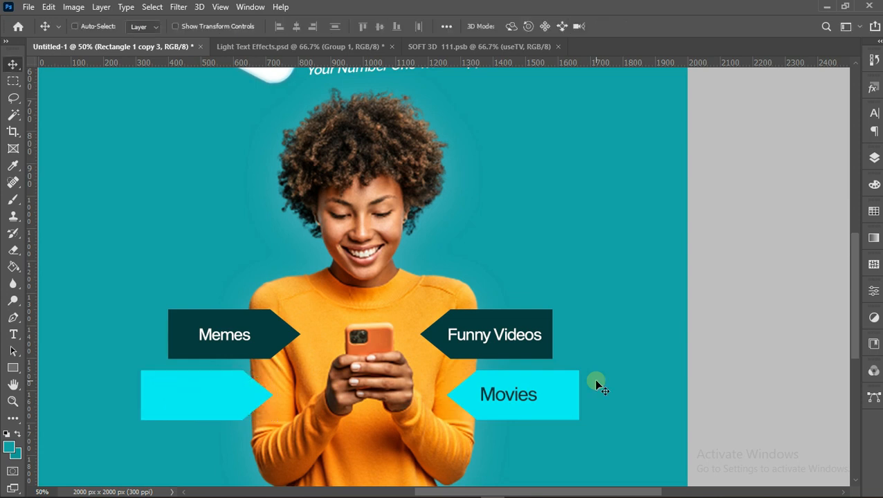
Select the "Movies" text layer on the right-hand cyan banner.
right_click(527, 402)
left_click(536, 403)
key("ctrl")
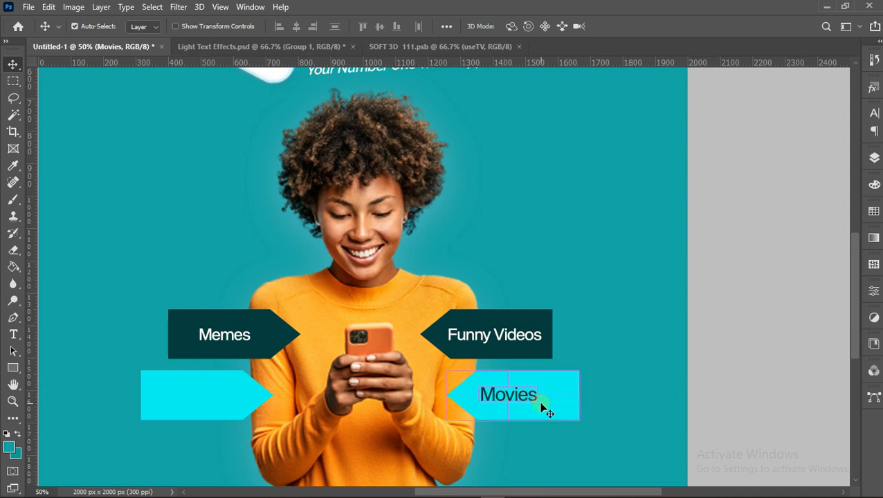
key("ctrl+j")
key("ctrl+z")
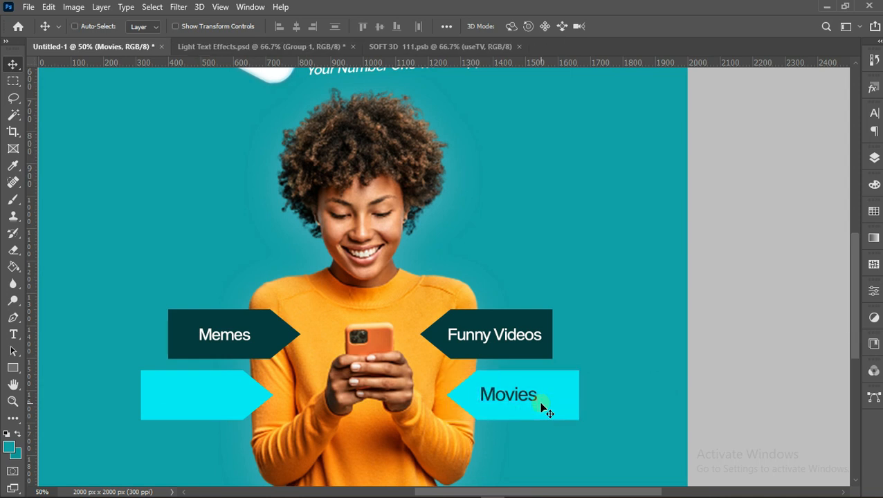
key("Left")
key("Left")
key("Left")
key("Left")
key("Left")
key("Left")
key("Left")
key("Left")
key("Left")
key("Left")
key("Left")
key("Left")
key("Left")
key("Left")
key("Left")
key("Left")
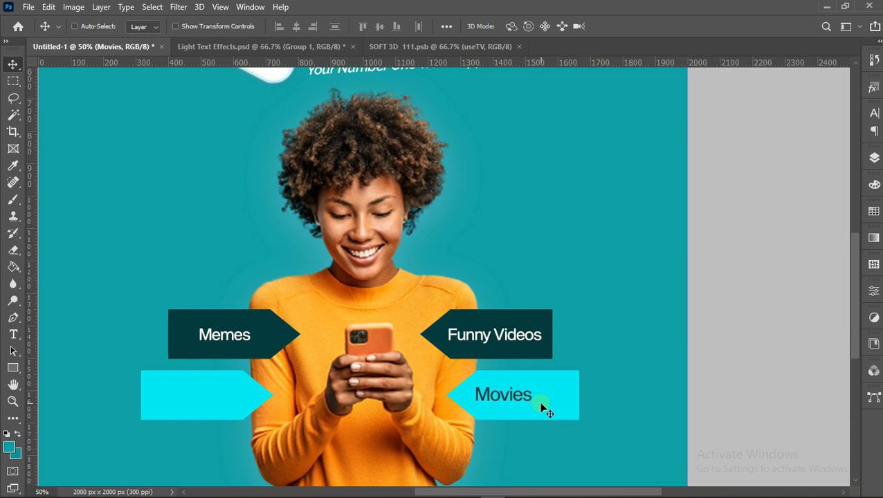
Duplicate the "Movies" text layer and move the copy straight left across the lady toward the empty cyan banner beneath "Memes".
key("ctrl+j")
key("Left")
key("Left")
key("Left")
key("Left")
key("Left")
key("Left")
key("Left")
key("Left")
key("Left")
key("Left")
key("Left")
key("Left")
key("Left")
key("Left")
key("Left")
key("Left")
key("Left")
key("Left")
key("Left")
key("Left")
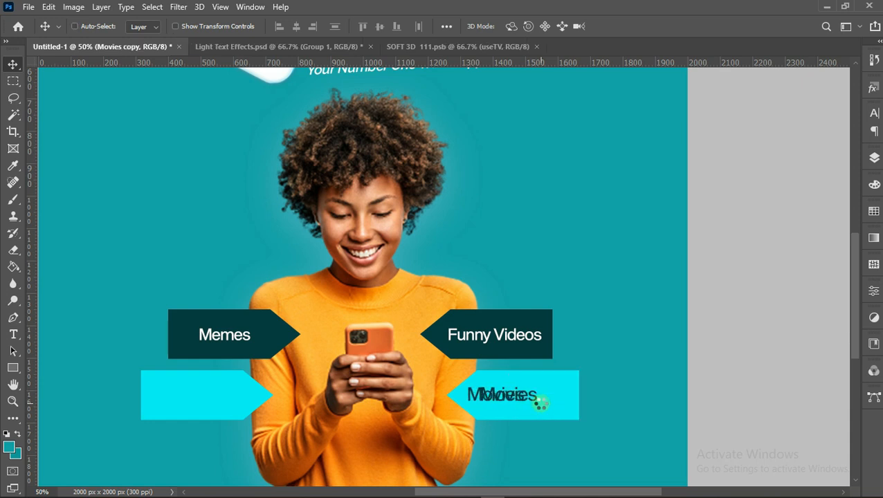
key("shift+Left")
key("shift+Left")
key("shift+Left")
key("shift+Left")
key("shift+Left")
key("shift+Left")
key("shift+Left")
key("shift+Left")
key("shift+Left")
key("shift+Left")
key("shift+Left")
key("shift+Left")
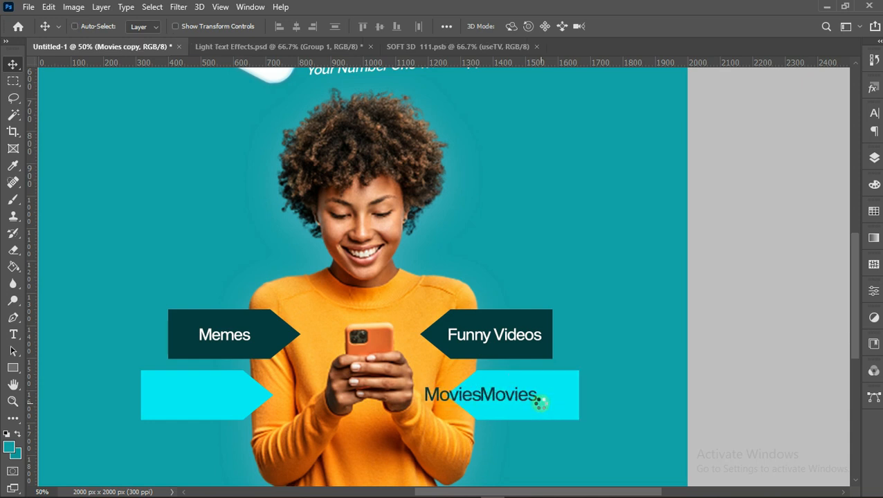
key("shift+Left")
key("shift+Left")
key("shift+Left")
key("shift+Left")
key("shift+Left")
key("shift+Left")
key("shift+Left")
key("shift+Left")
key("shift+Left")
key("shift+Left")
key("shift+Left")
key("shift+Left")
key("shift+Left")
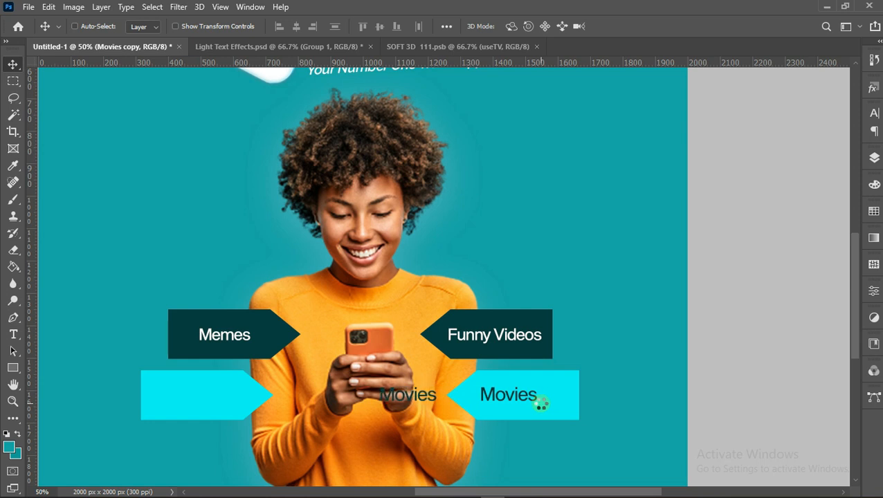
key("shift+Left")
key("shift+Left")
key("shift+Left")
key("shift+Left")
key("shift+Left")
key("shift+Left")
key("shift+Left")
key("shift+Left")
key("shift+Left")
key("shift+Left")
key("shift+Left")
key("shift+Left")
key("shift+Left")
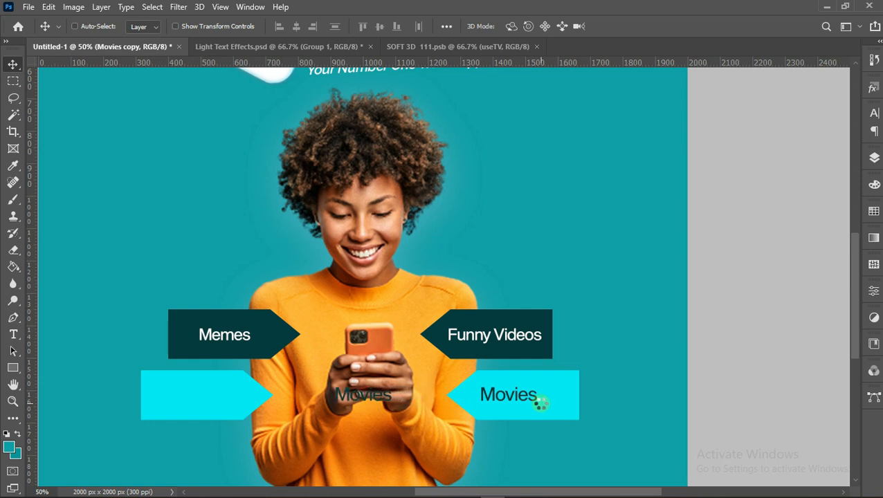
Move the copied "Movies" text horizontally onto the empty cyan arrow beneath the "Memes" arrow.
key("shift+Left")
key("shift+Left")
key("shift+Left")
key("shift+Left")
key("shift+Left")
key("shift+Left")
key("shift+Left")
key("shift+Left")
key("shift+Left")
key("shift+Left")
key("shift+Left")
key("shift+Left")
key("shift+Left")
key("shift+Left")
key("shift+Left")
key("shift+Left")
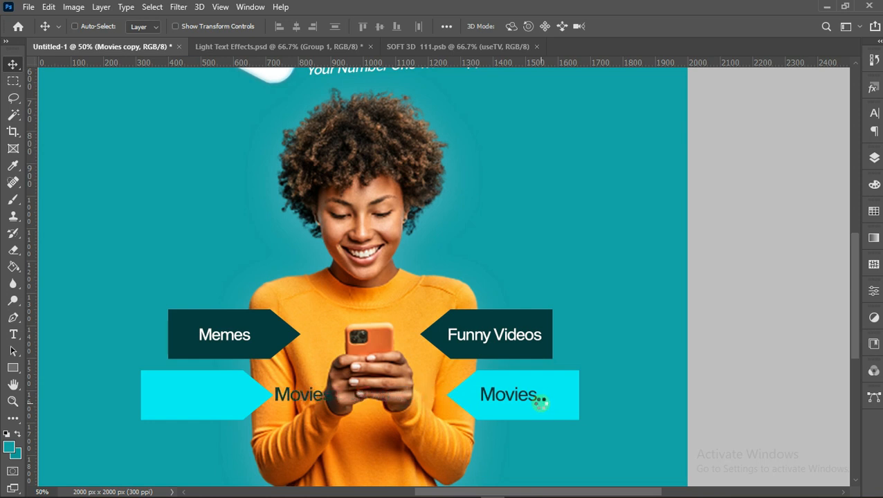
key("shift+Left")
key("shift+Left")
key("shift+Left")
key("shift+Left")
key("shift+Left")
key("shift+Left")
key("shift+Left")
key("shift+Left")
key("shift+Left")
key("shift+Left")
key("shift+Left")
key("shift+Left")
key("shift+Left")
key("shift+Left")
key("shift+Left")
key("shift+Left")
key("shift+Left")
key("shift+Left")
key("shift+Left")
key("shift+Left")
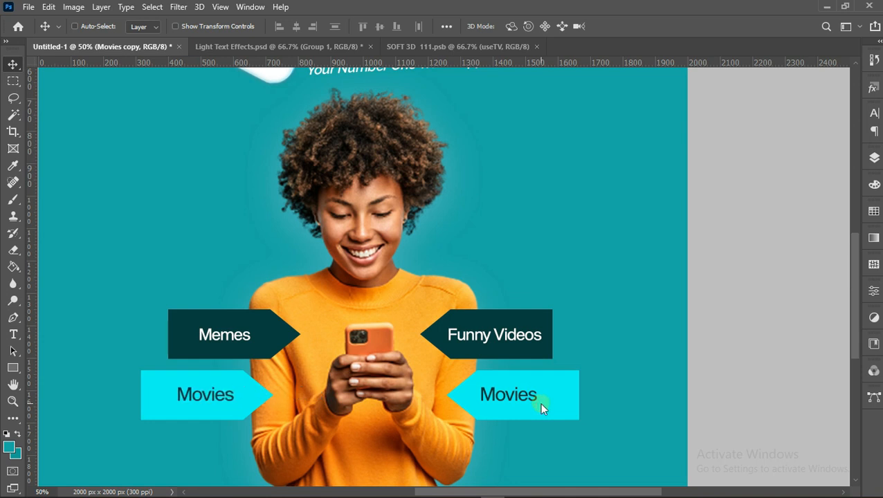
Replace the copied "Movies" text on the cyan arrow below "Memes" with "Games".
left_click(224, 396)
double_click(224, 396)
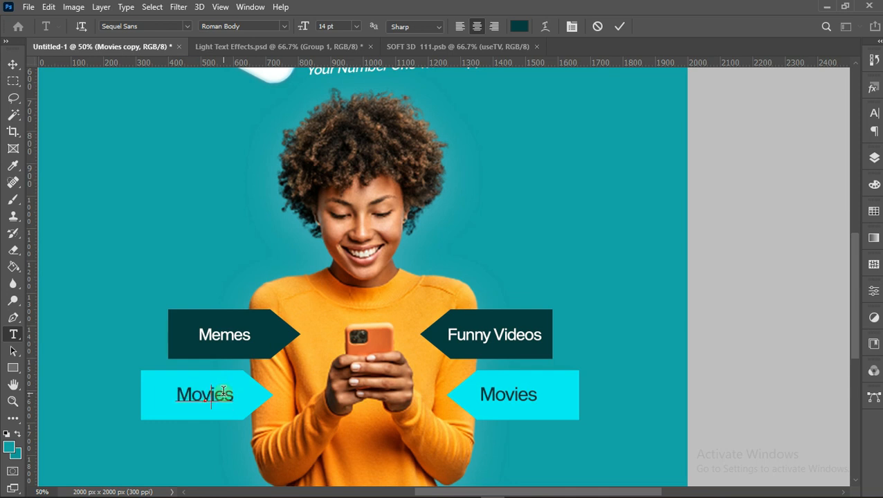
type("Games")
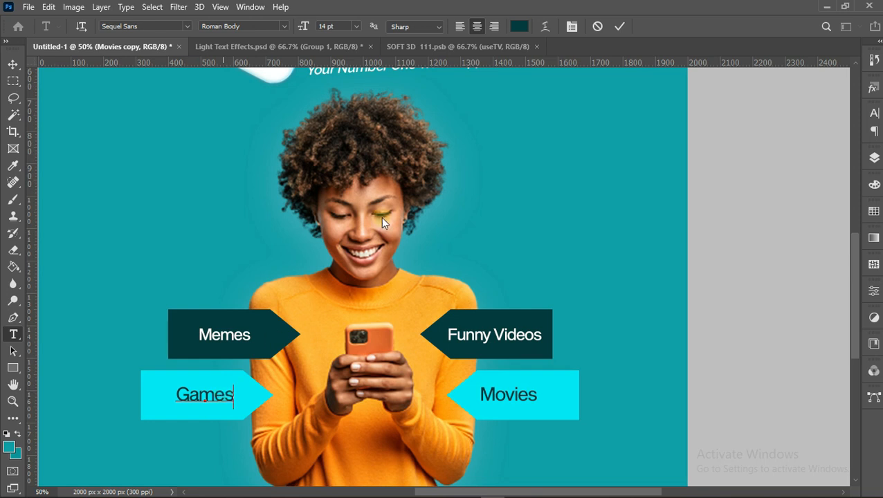
left_click(619, 27)
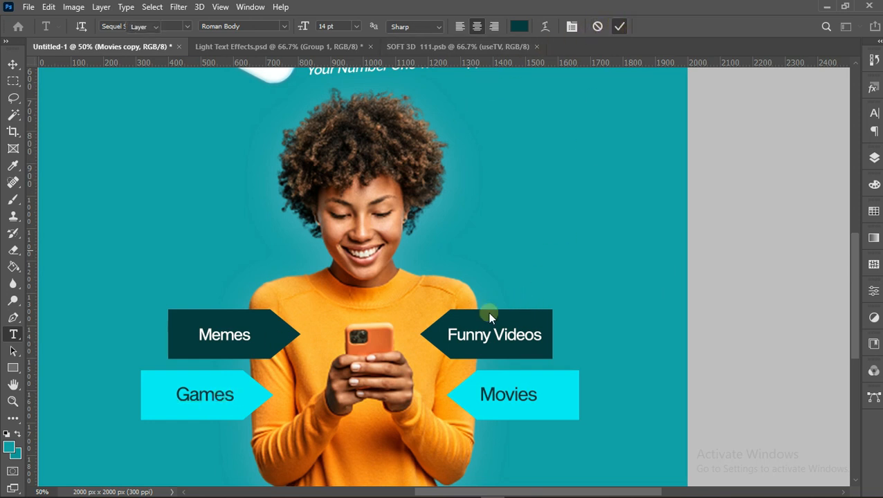
key("v")
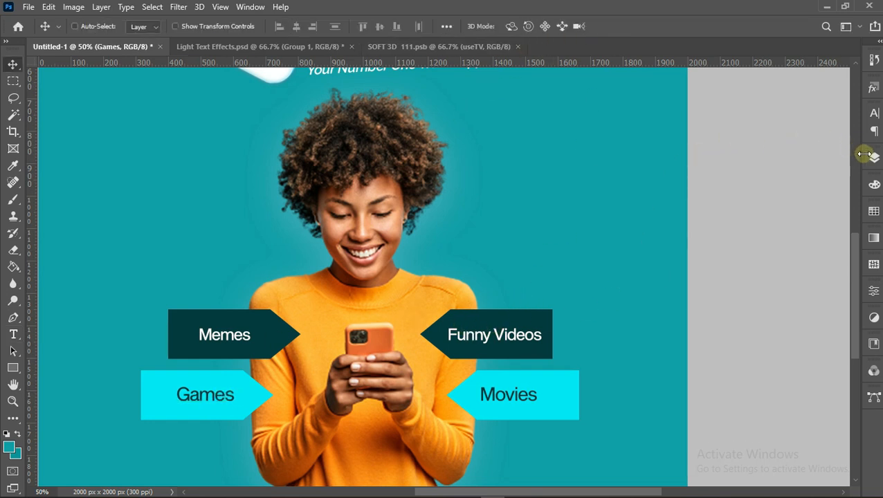
Copy the cyan layer style from Rectangle 1 copy 3 and paste it onto the arrow behind "Funny Videos".
left_click(873, 160)
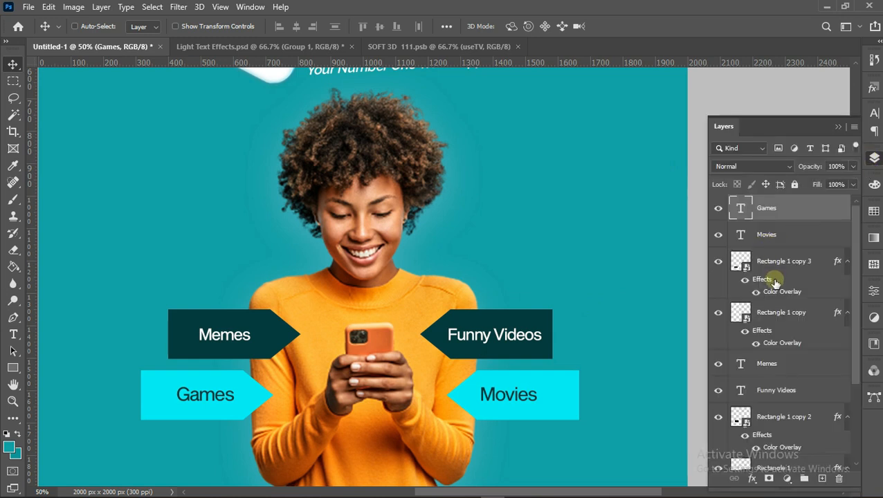
left_click(756, 292)
left_click(756, 293)
right_click(783, 264)
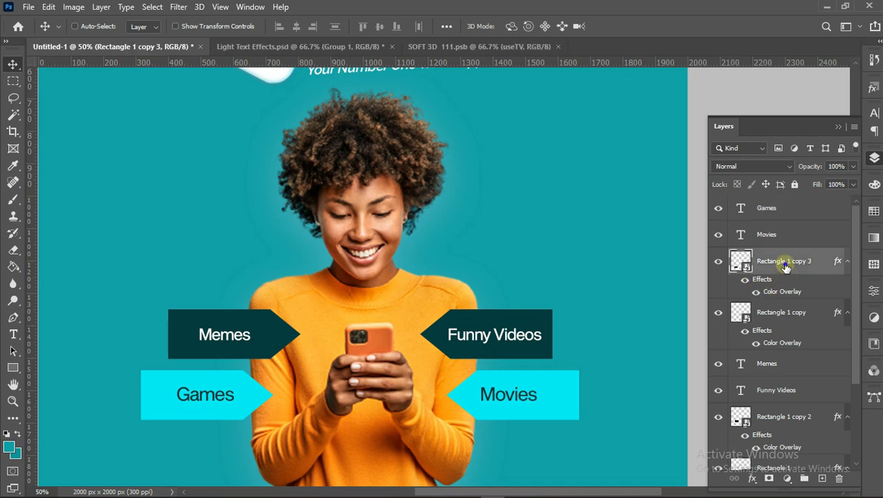
left_click(652, 359)
right_click(546, 351)
left_click(572, 359)
left_click(874, 158)
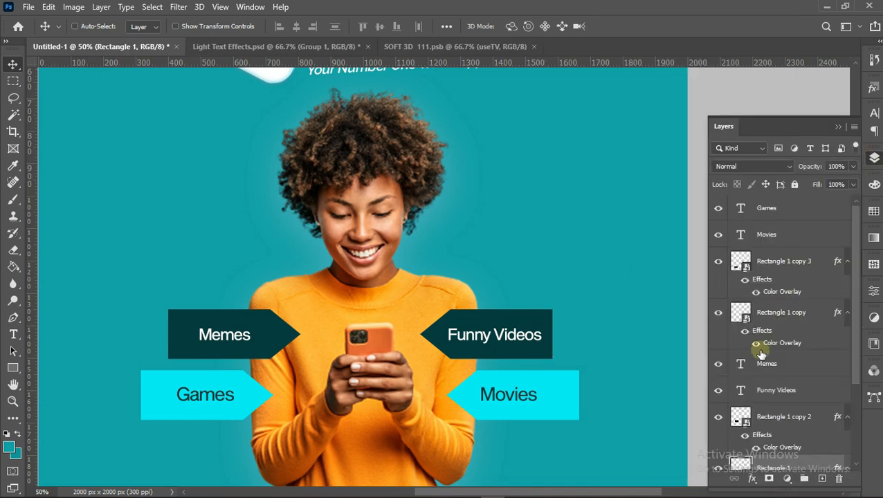
scroll(762, 355, "down", 3)
right_click(781, 355)
left_click(659, 368)
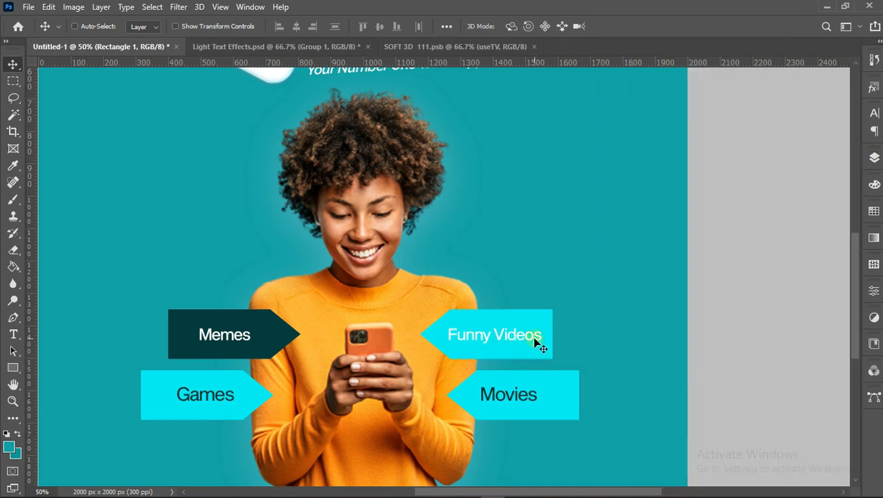
Recolor the "Funny Videos" text to dark teal 0a3f3d, sampled from the "Memes" arrow.
double_click(534, 337)
left_click(519, 26)
left_click(296, 331)
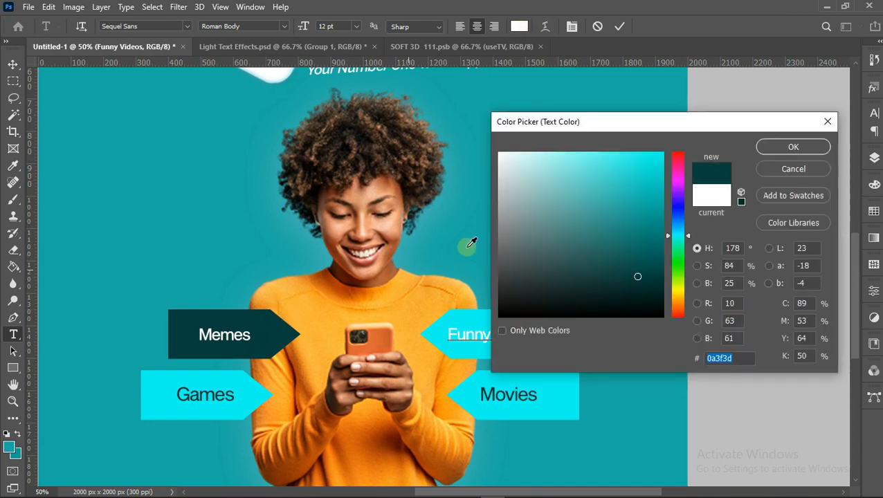
left_click(771, 150)
left_click(620, 28)
Copy the layer style of the dark arrow behind "Memes".
right_click(267, 347)
left_click(291, 354)
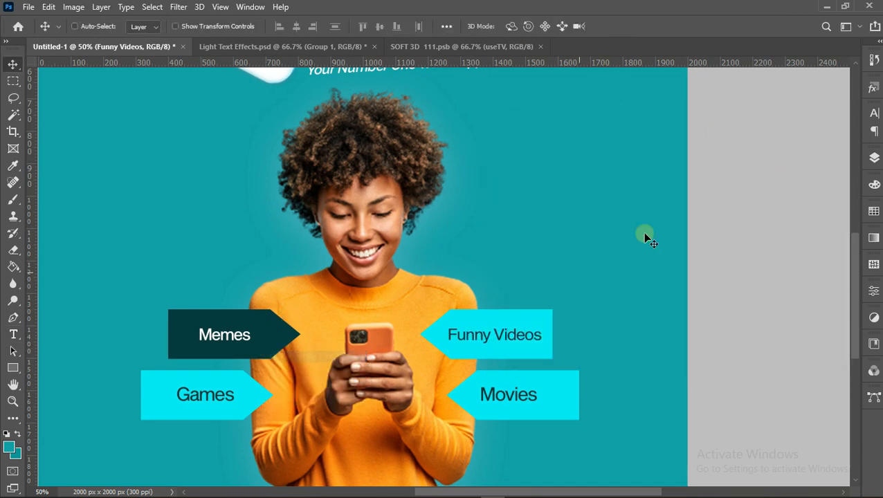
left_click(874, 159)
right_click(762, 308)
left_click(620, 357)
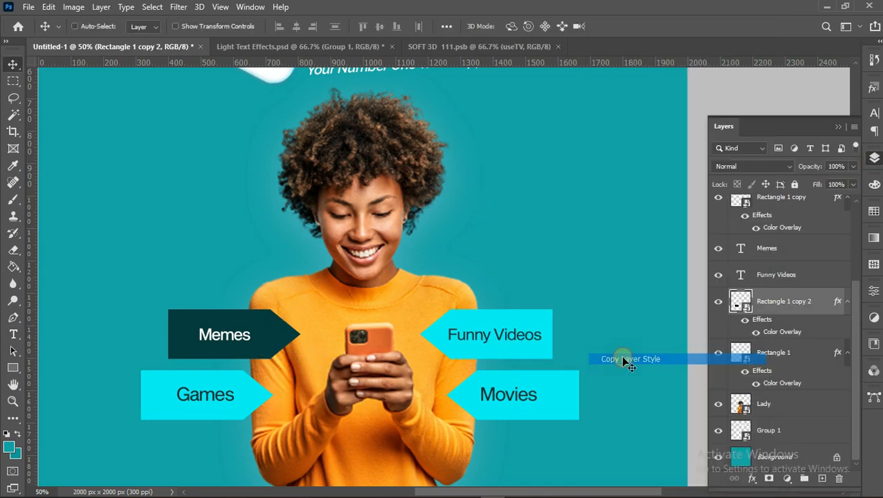
right_click(244, 418)
left_click(270, 424)
left_click(874, 159)
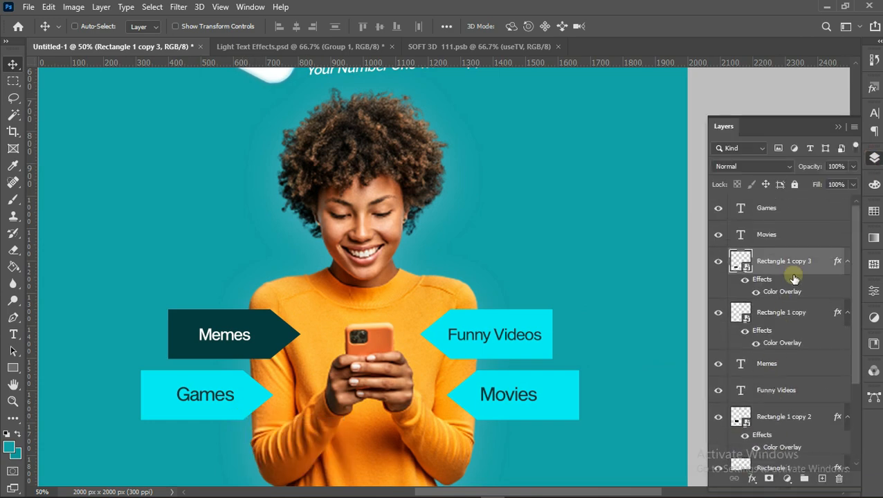
right_click(796, 267)
left_click(659, 372)
key("ctrl+z")
Paste the copied dark layer style onto the arrow behind "Movies".
right_click(558, 402)
left_click(583, 409)
left_click(874, 158)
right_click(793, 310)
left_click(654, 371)
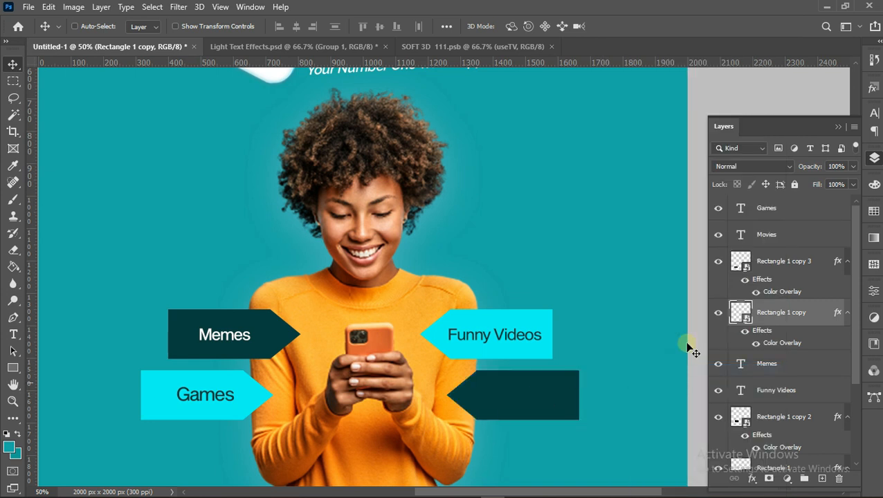
Recolor the "Movies" text to white.
double_click(524, 400)
left_click(519, 26)
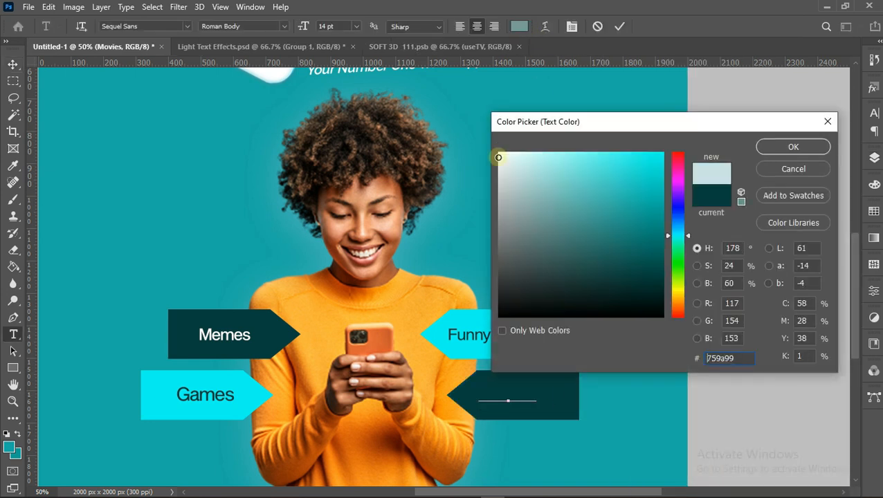
left_click(498, 154)
left_click(784, 148)
left_click(620, 27)
key("v")
Group the Memes and Funny Videos text layers with Rectangle 1 copy 2 and Rectangle 1.
key("z")
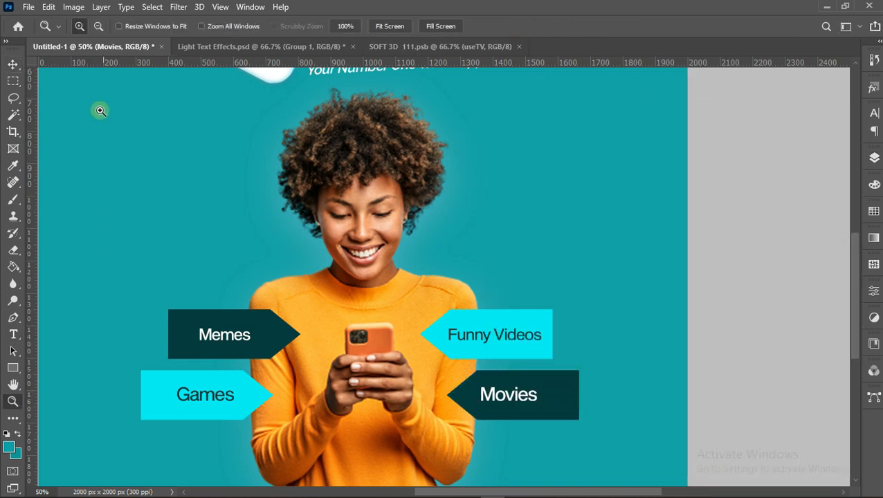
left_click(99, 26)
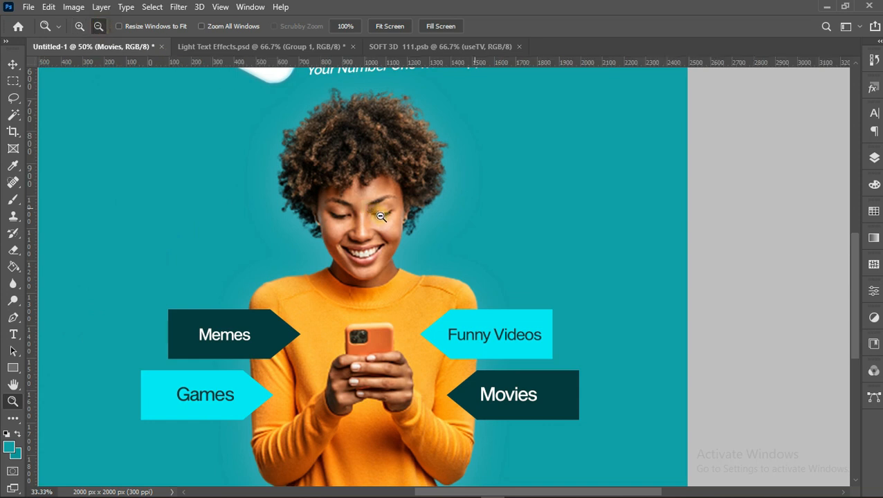
left_click(383, 218)
left_click(488, 326)
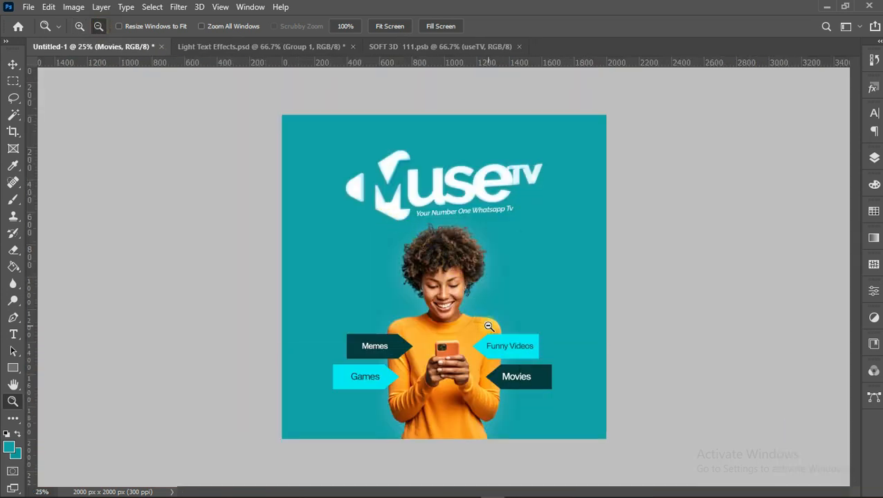
left_click(489, 332)
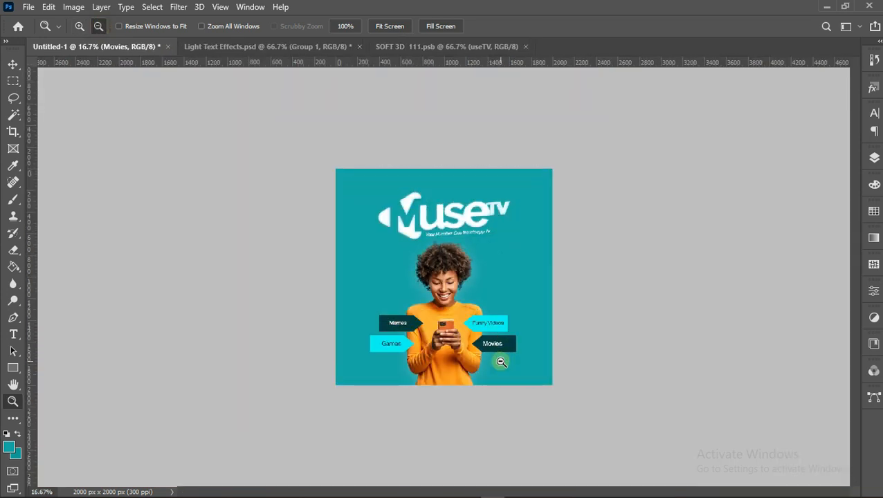
left_click(80, 26)
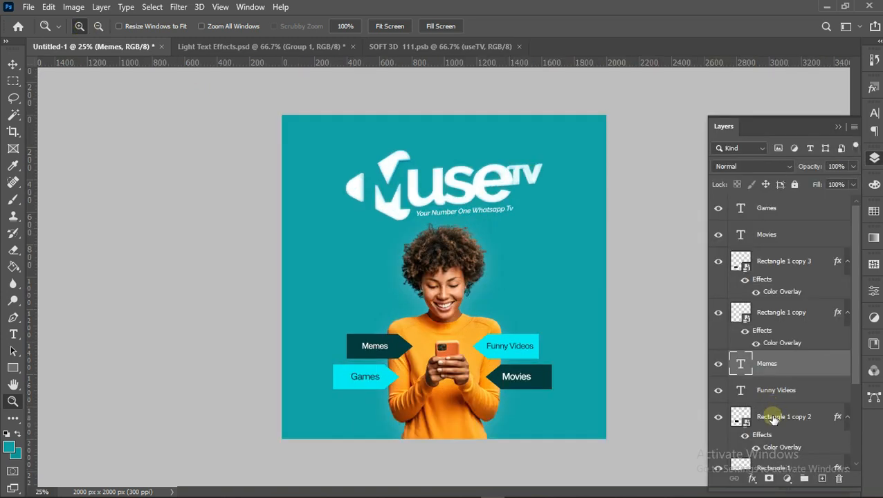
left_click(773, 419, "shift")
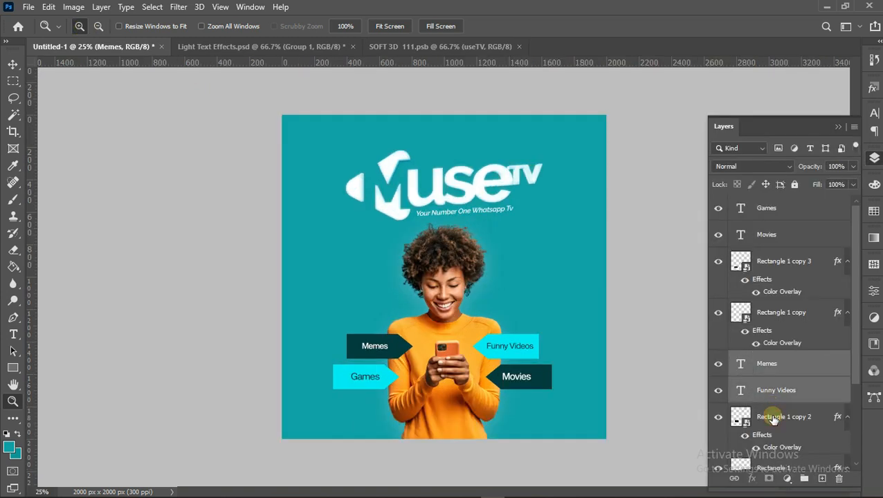
left_click(776, 463, "shift")
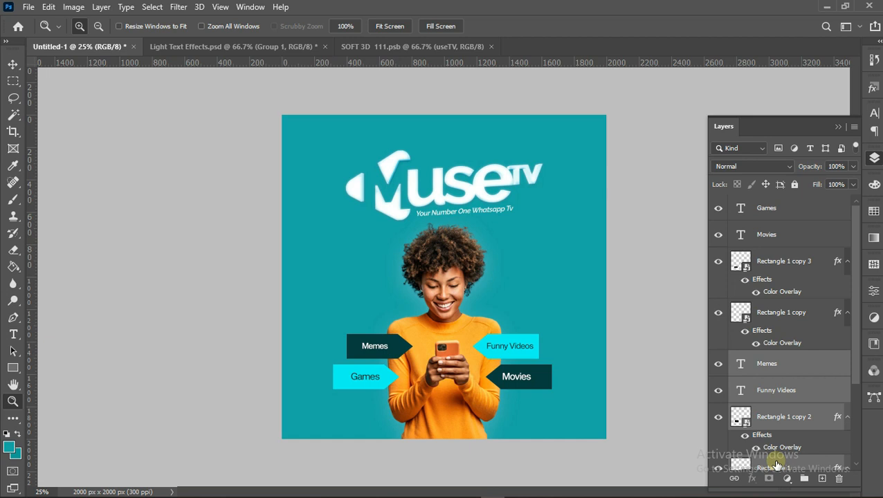
key("ctrl+g")
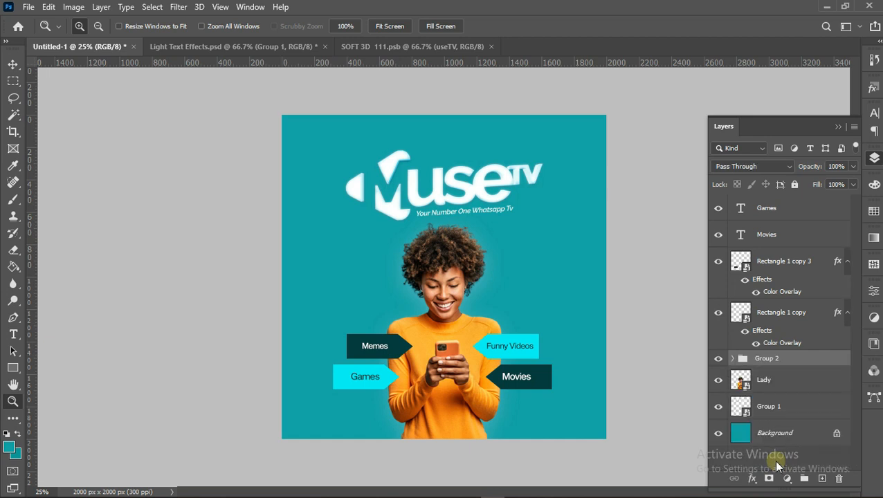
Center the group holding the "Memes" and "Funny Videos" arrows horizontally on the canvas.
left_click(721, 360)
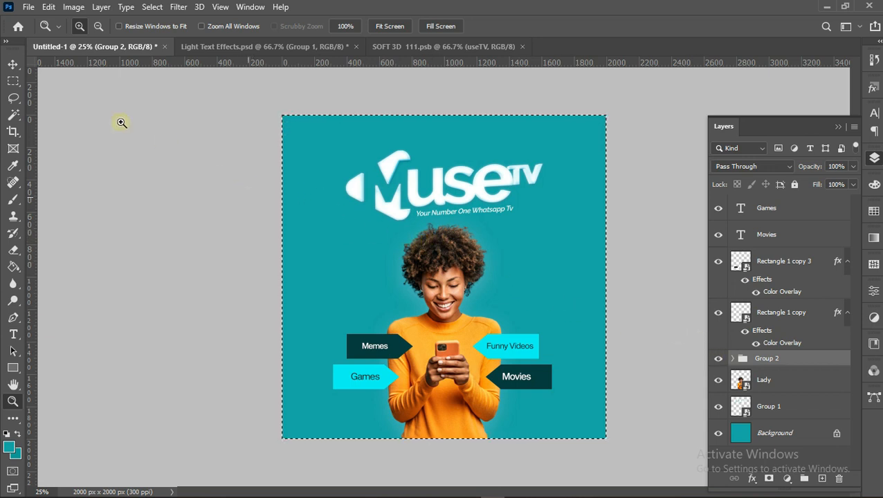
left_click(10, 64)
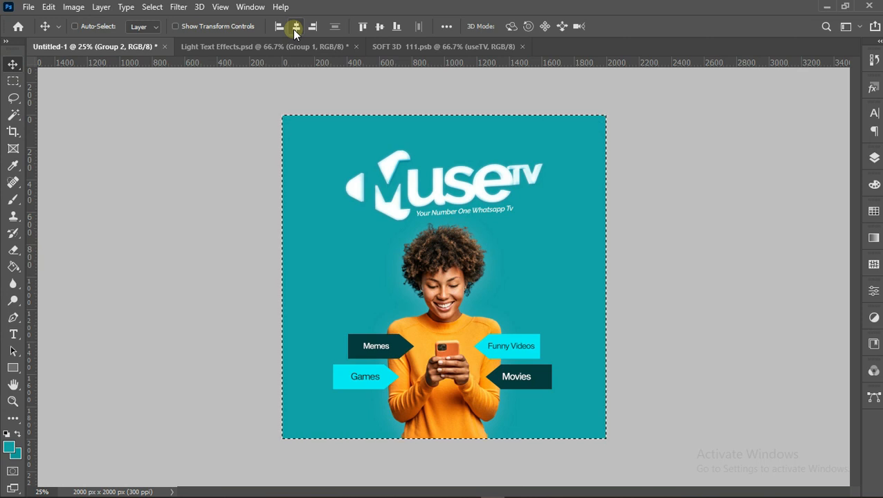
Group the Games and Movies text layers with Rectangle 1 copy 3 and Rectangle 1 copy.
left_click(873, 157)
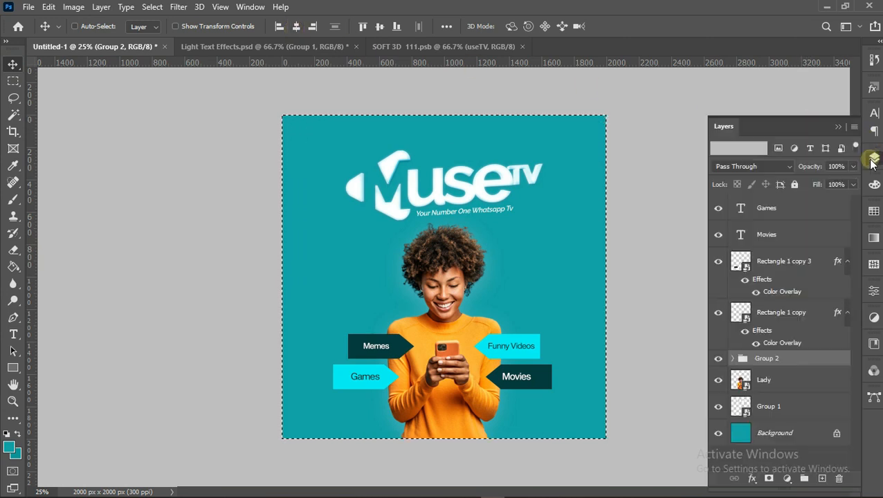
left_click(795, 317)
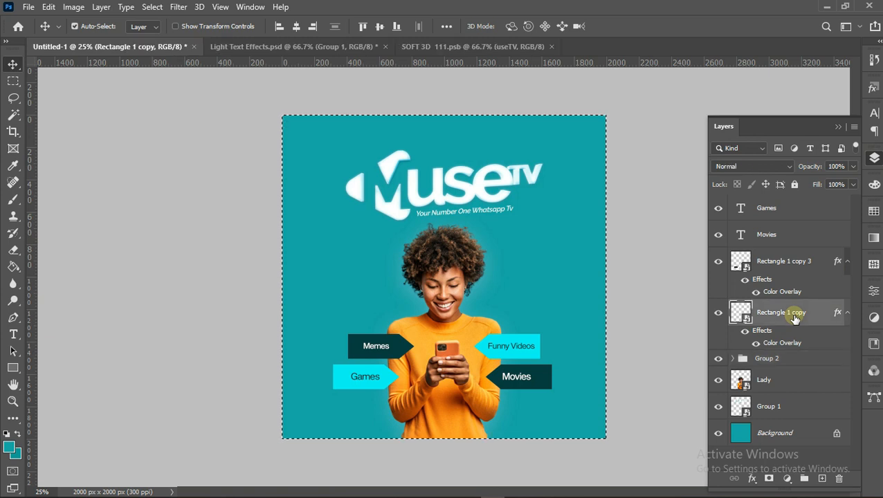
left_click(794, 271, "shift")
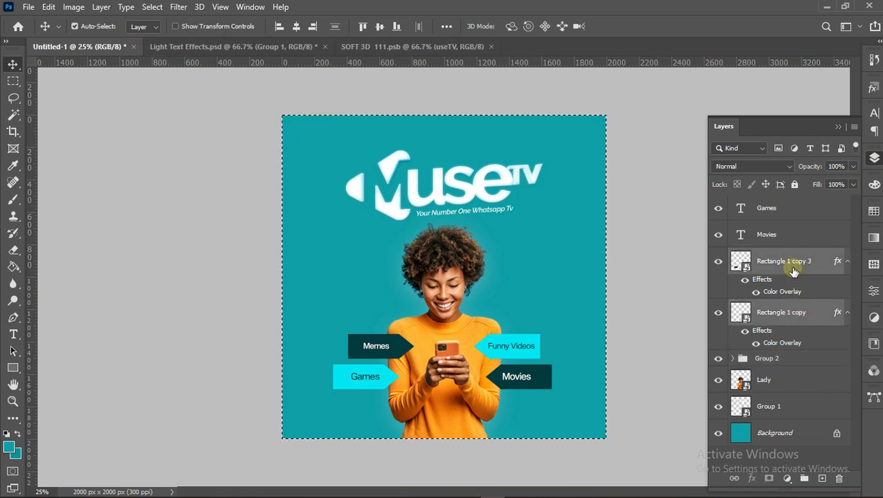
left_click(787, 239, "shift")
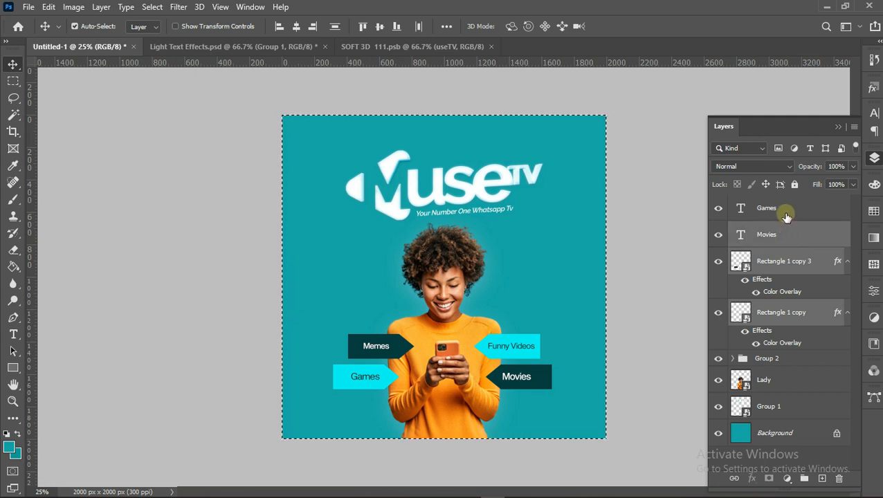
left_click(786, 217, "shift")
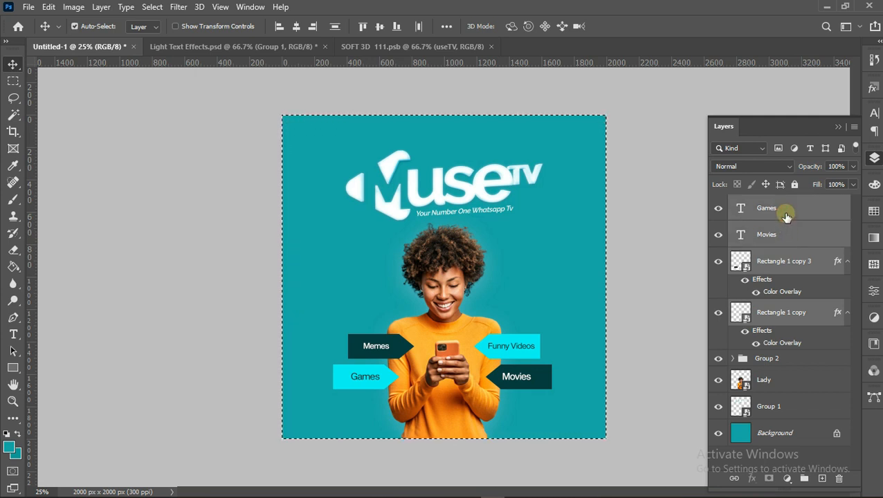
key("ctrl+g")
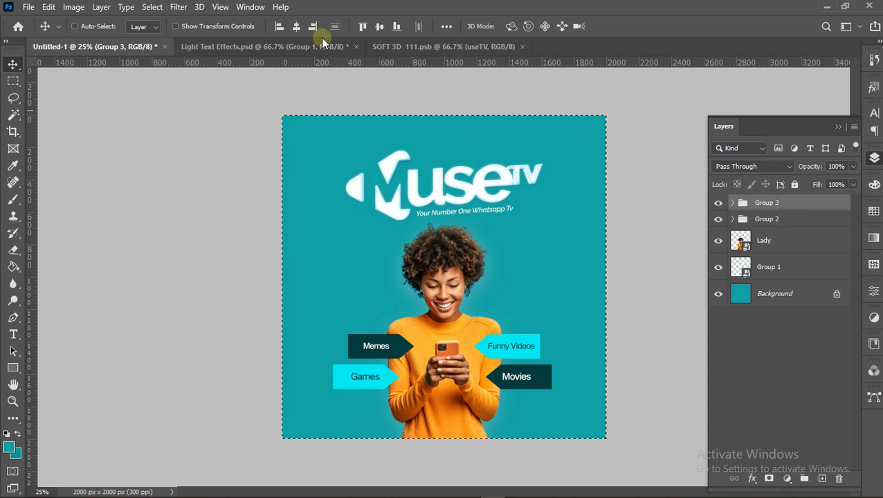
Center the group holding the "Games" and "Movies" arrows horizontally on the canvas and clear the selection.
key("F7")
left_click(298, 26)
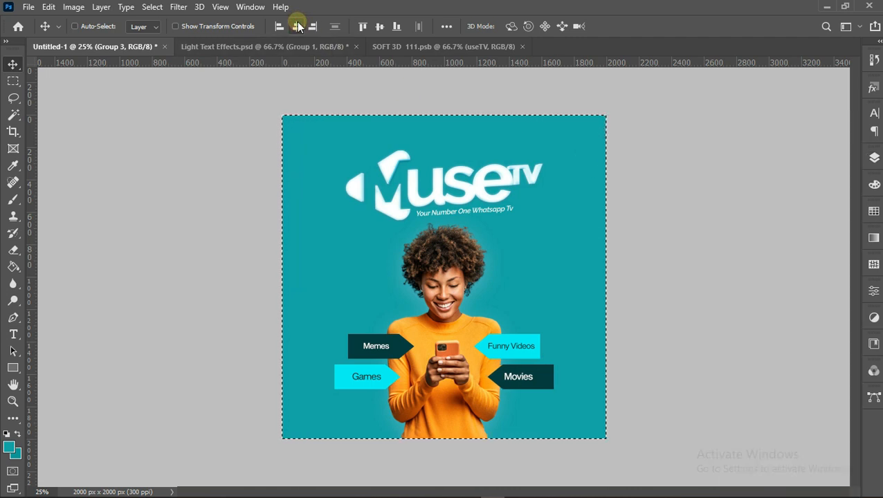
key("ctrl+d")
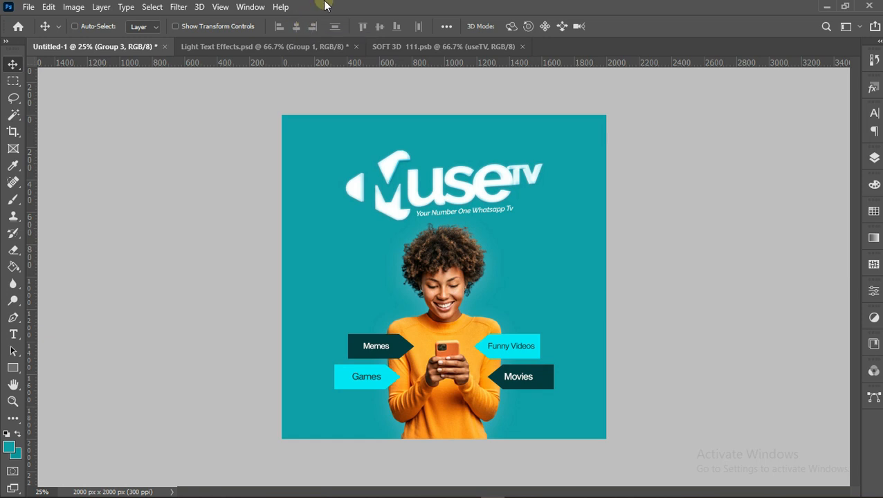
left_click(874, 157)
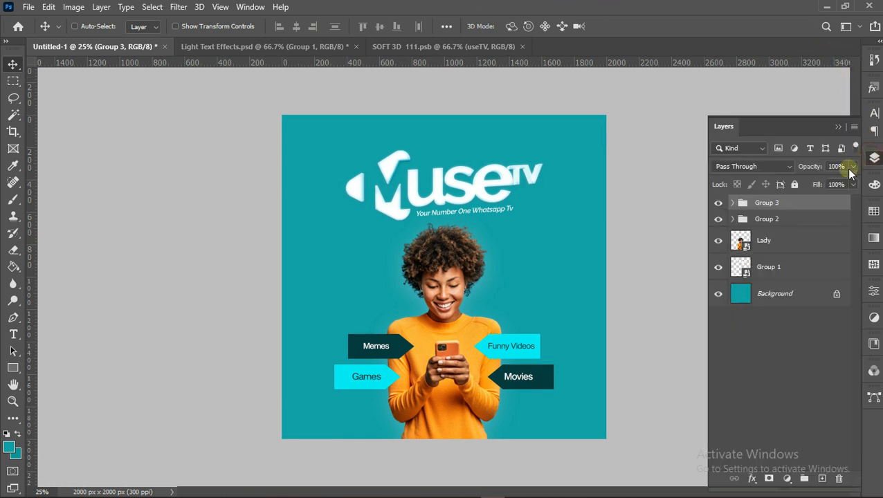
Scale both category arrow groups, Group 2 and Group 3, together to about 96% around their center.
left_click(787, 220, "ctrl")
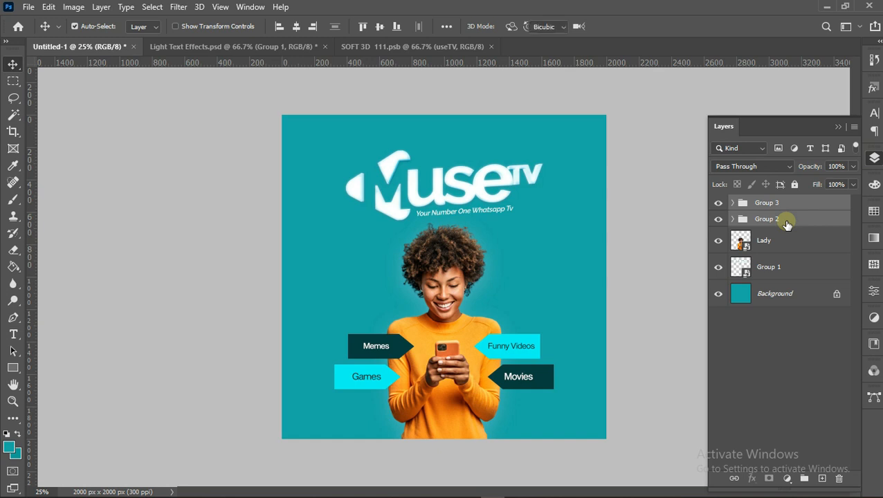
key("ctrl+t")
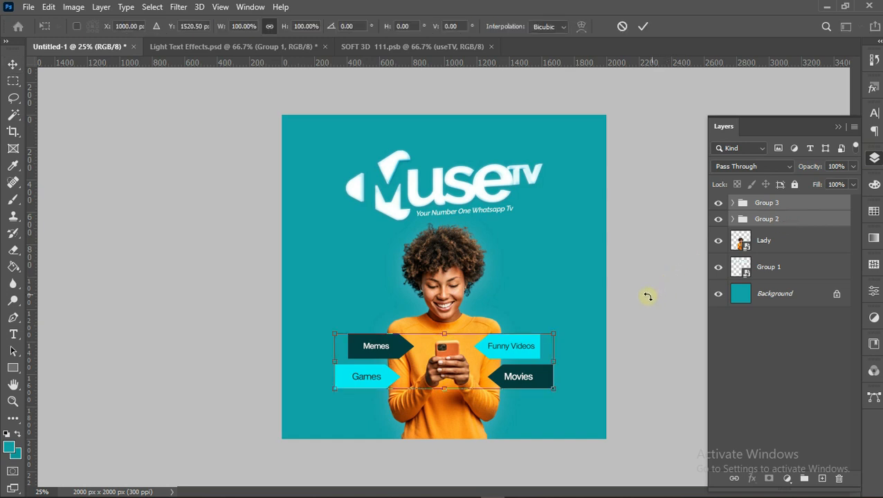
left_click_drag(558, 336, 554, 336)
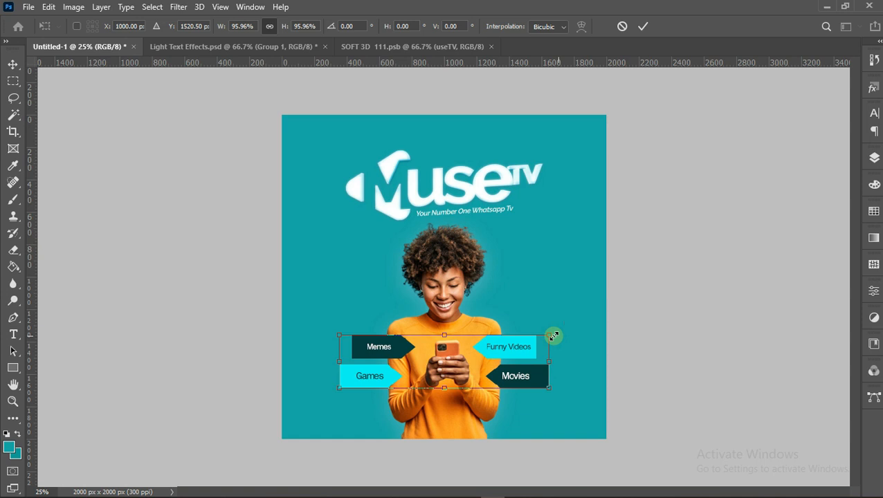
left_click(642, 27)
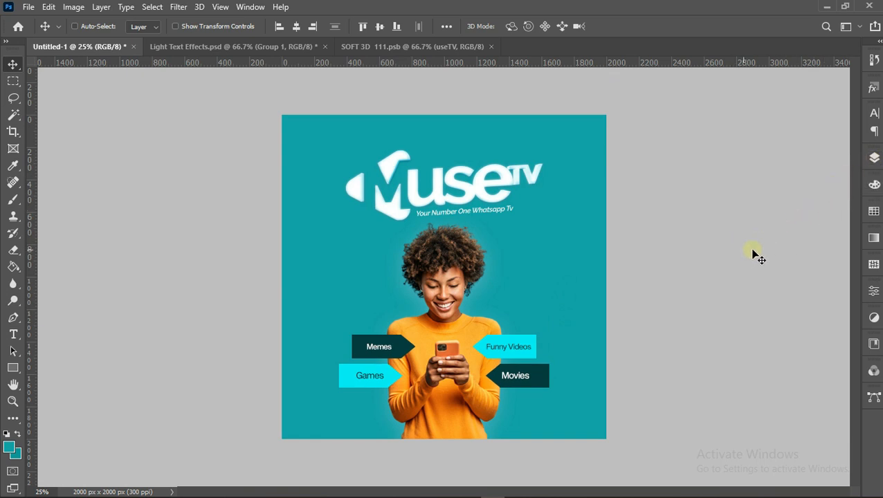
Convert the two selected category arrow groups into a single smart object.
left_click(874, 158)
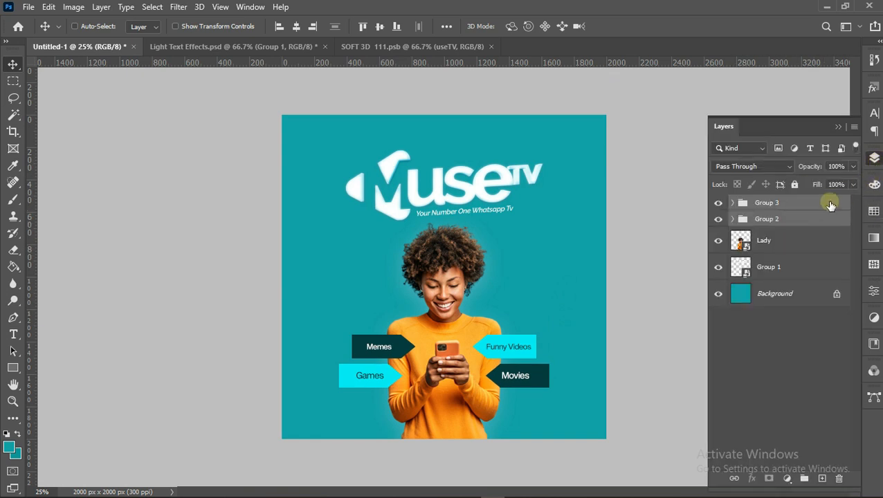
right_click(807, 204)
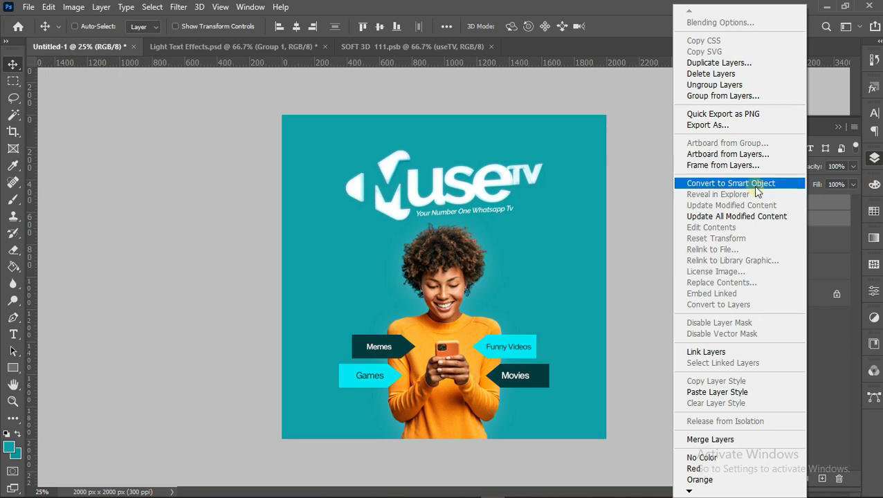
left_click(755, 185)
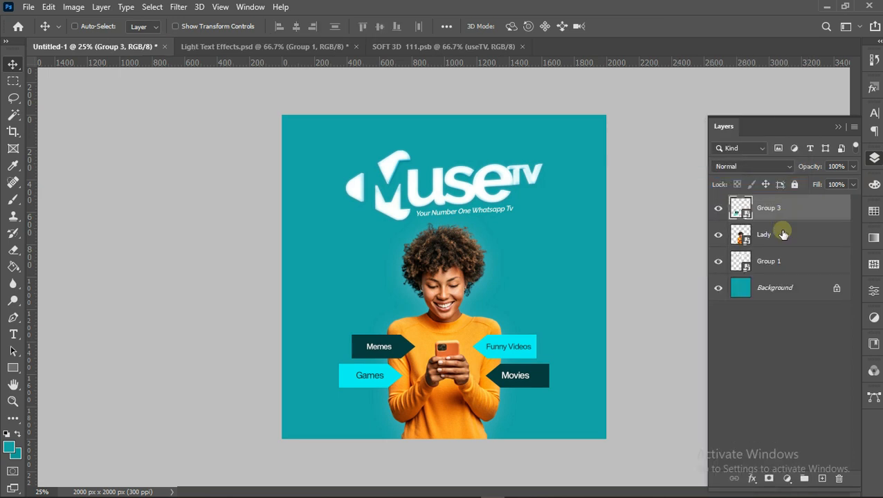
Apply a Perspective transform to the category arrows smart object, shifting its right edge slightly upward.
key("ctrl+t")
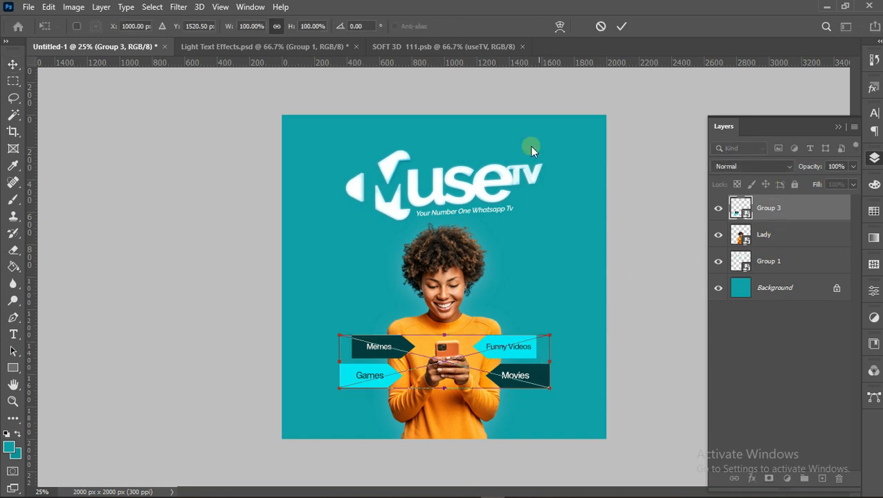
right_click(516, 366)
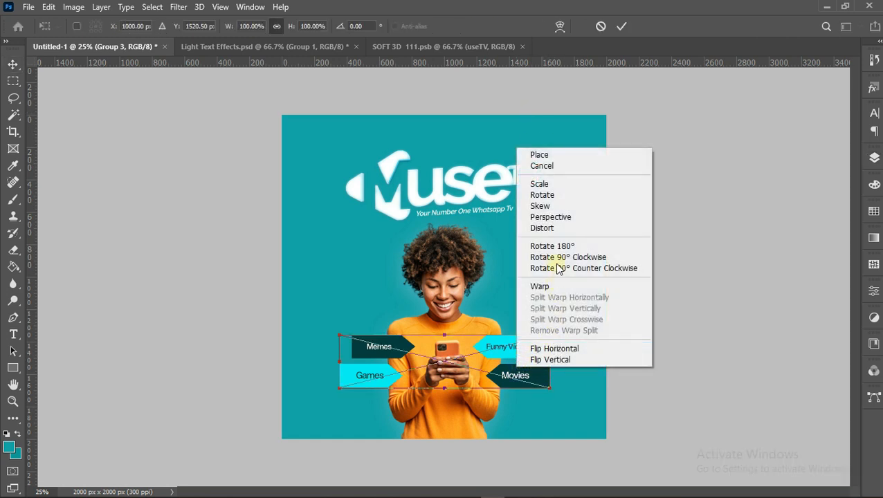
left_click(561, 218)
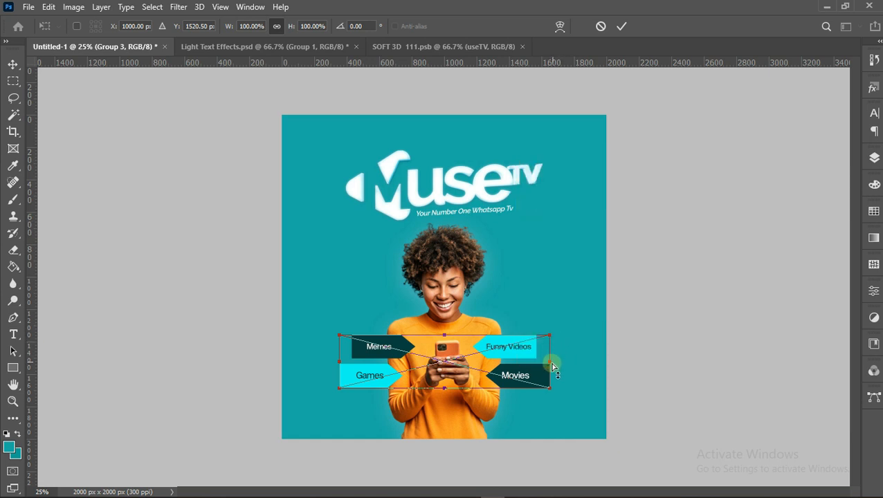
left_click_drag(552, 365, 554, 361)
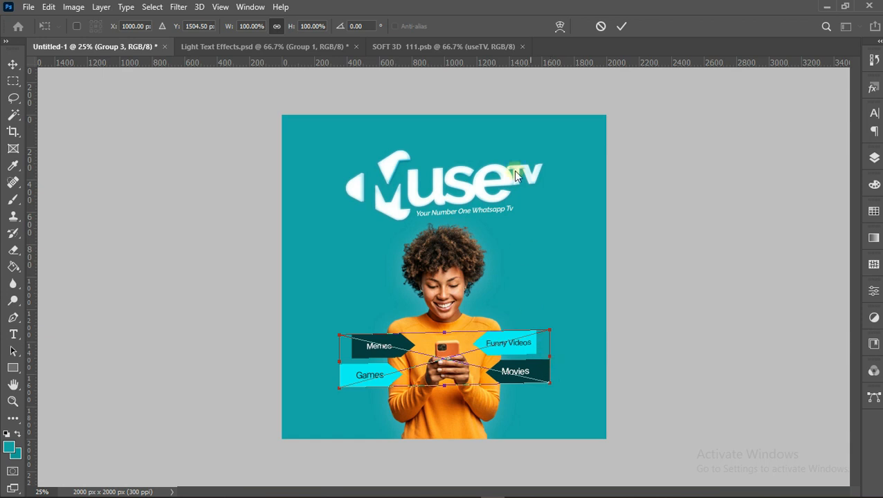
left_click(621, 27)
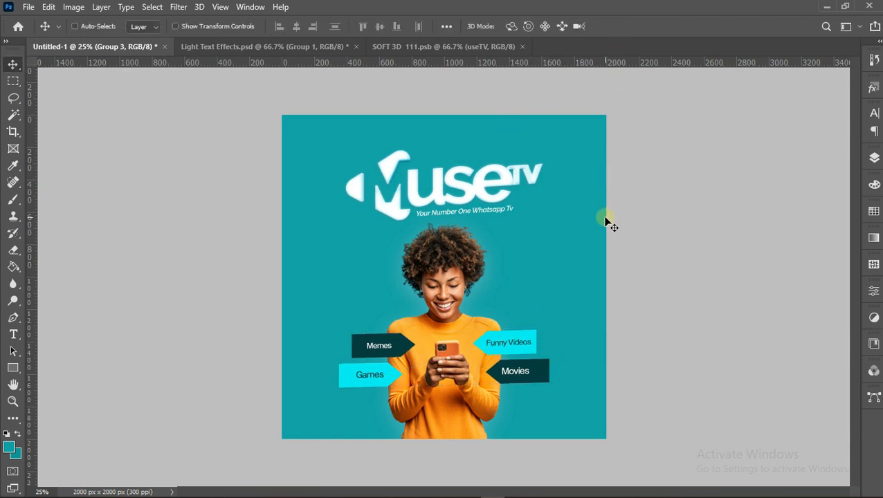
key("super")
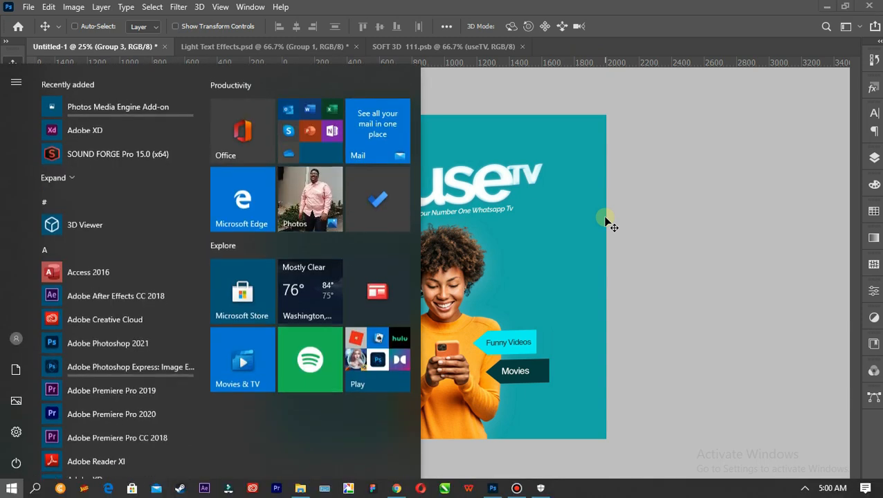
key("super")
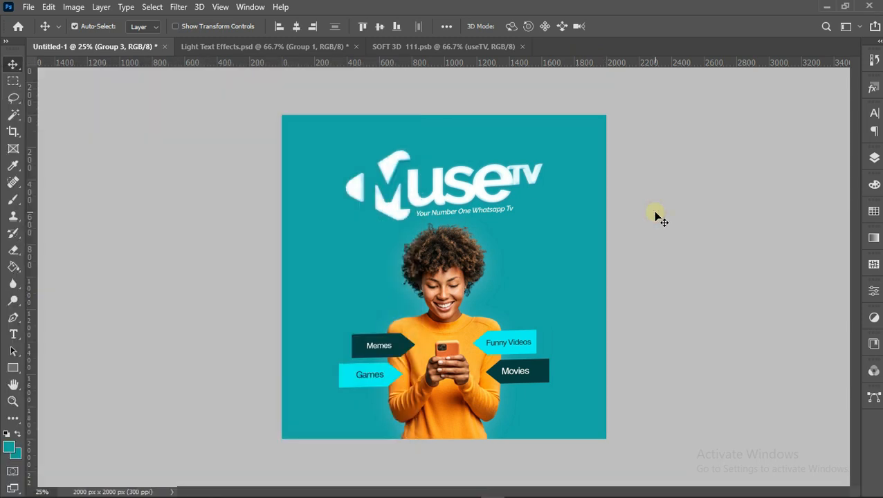
key("ctrl+a")
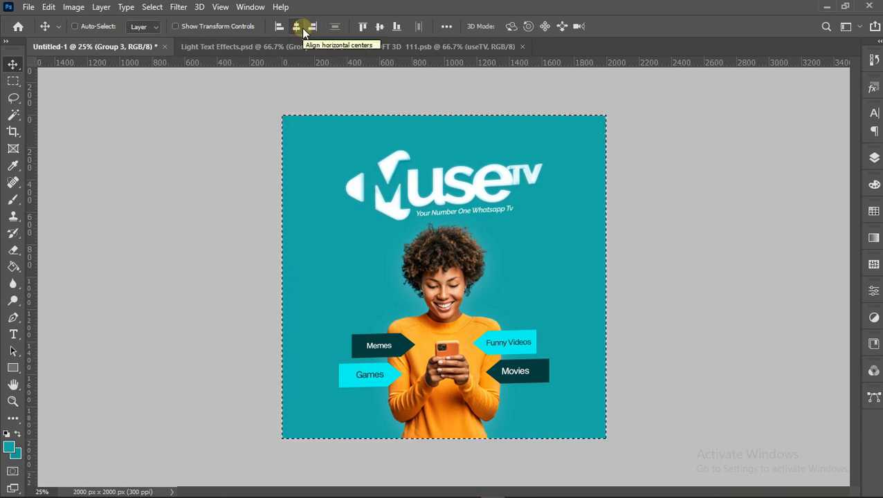
key("ctrl+d")
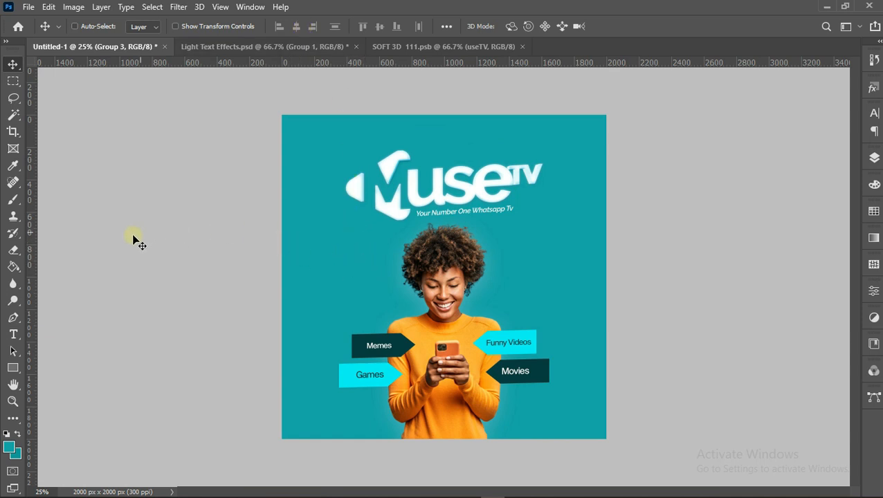
Place the black WhatsApp logo image from the tutorial folder as an embedded layer at its default size.
left_click(29, 9)
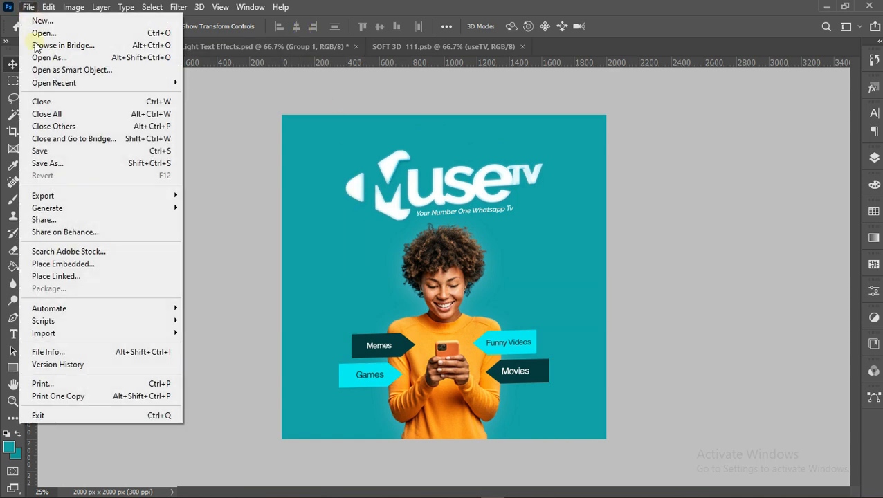
left_click(71, 262)
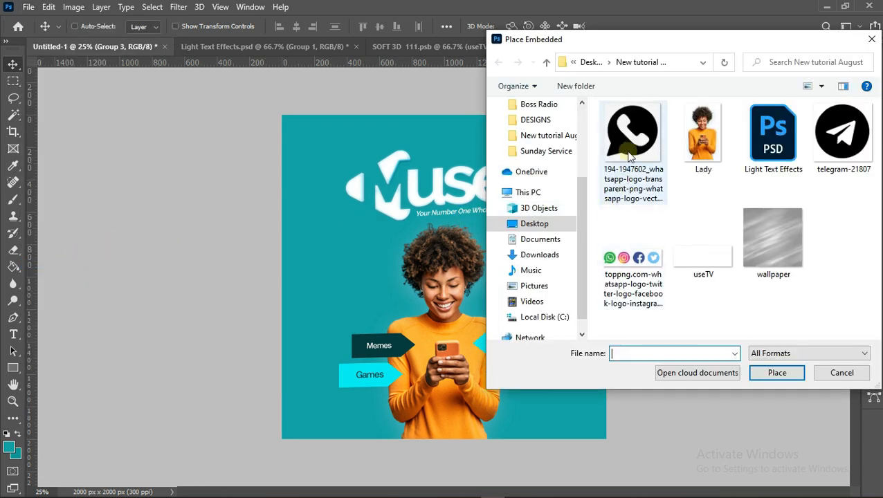
left_click(632, 152)
double_click(631, 152)
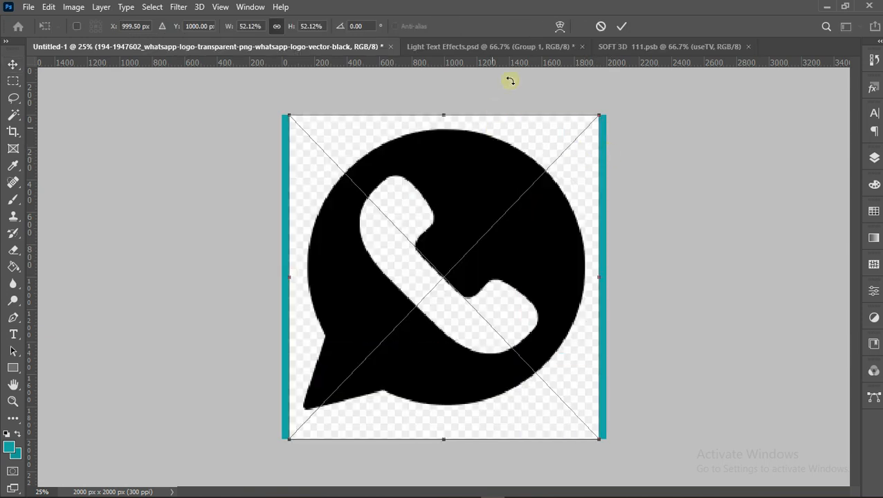
left_click(621, 26)
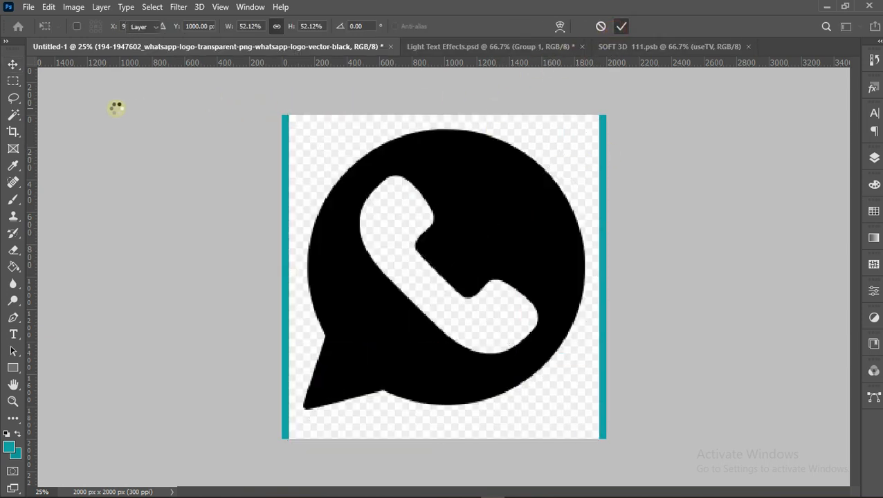
Mask the WhatsApp logo layer to its black shape with a Magic Wand selection and rasterize the layer.
left_click(13, 114)
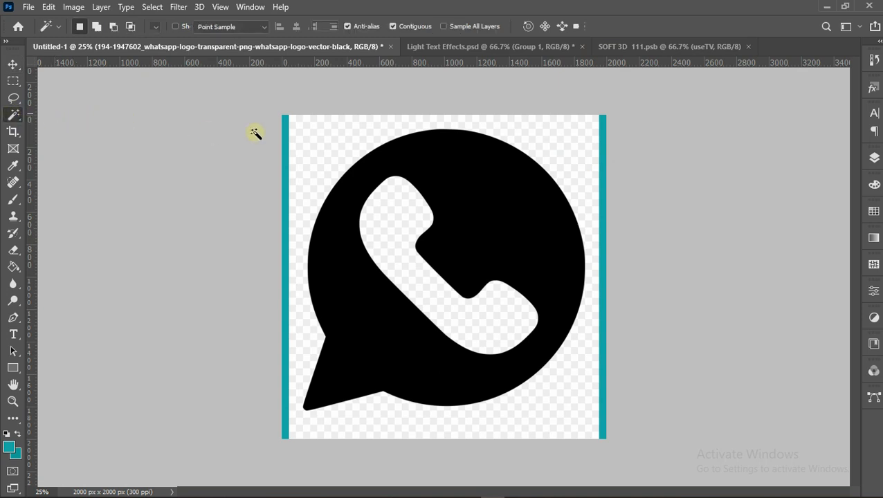
left_click(424, 171)
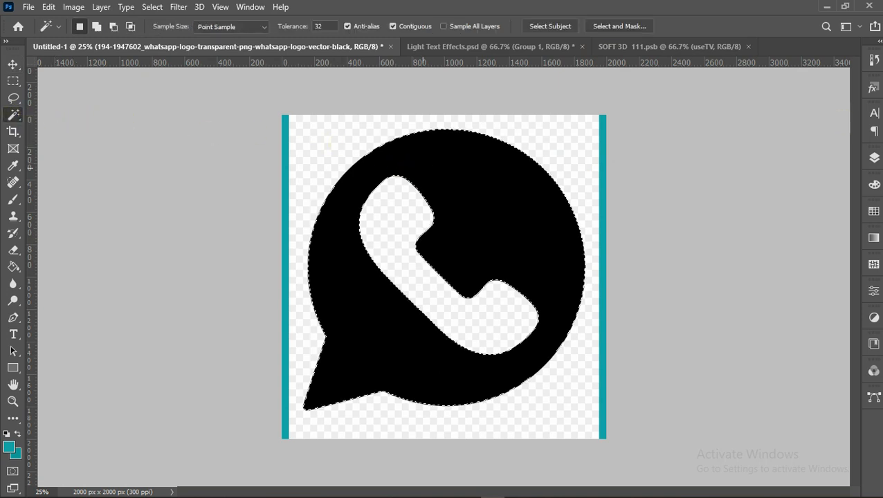
left_click(874, 158)
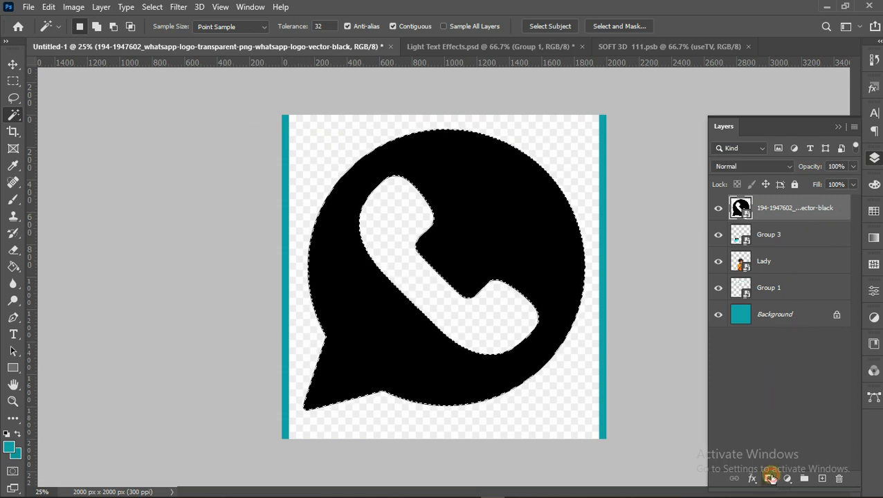
left_click(770, 479)
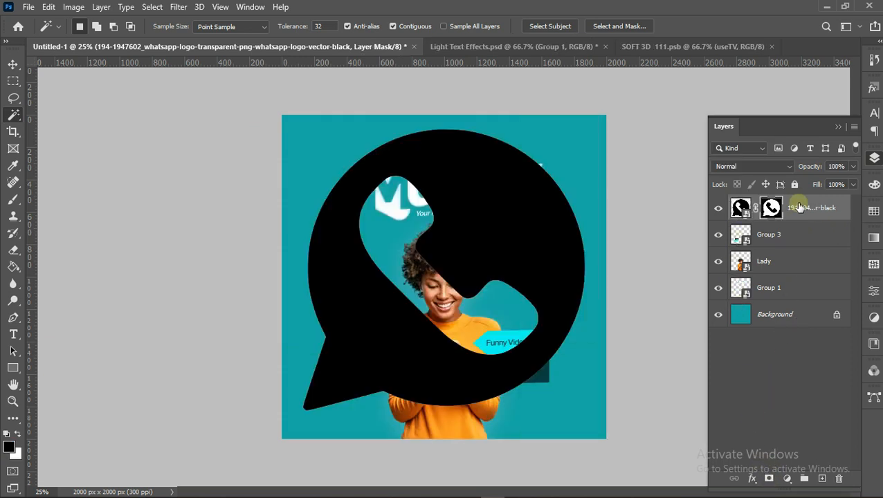
right_click(803, 205)
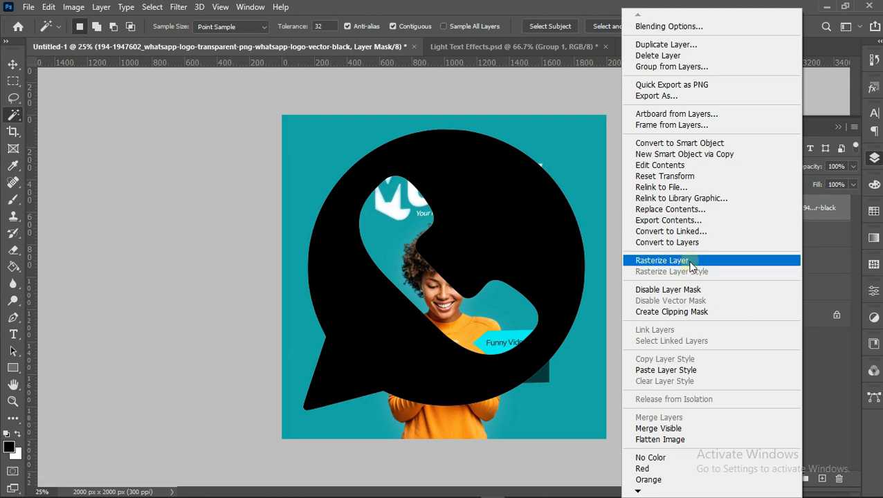
left_click(687, 261)
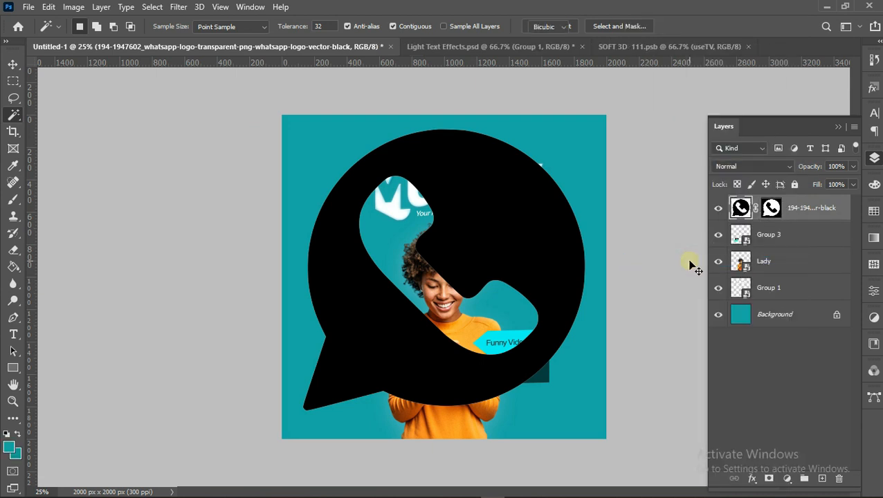
Scale the WhatsApp logo to about 8% and place it beside the woman's face, above the "Funny Videos" arrow.
key("ctrl+t")
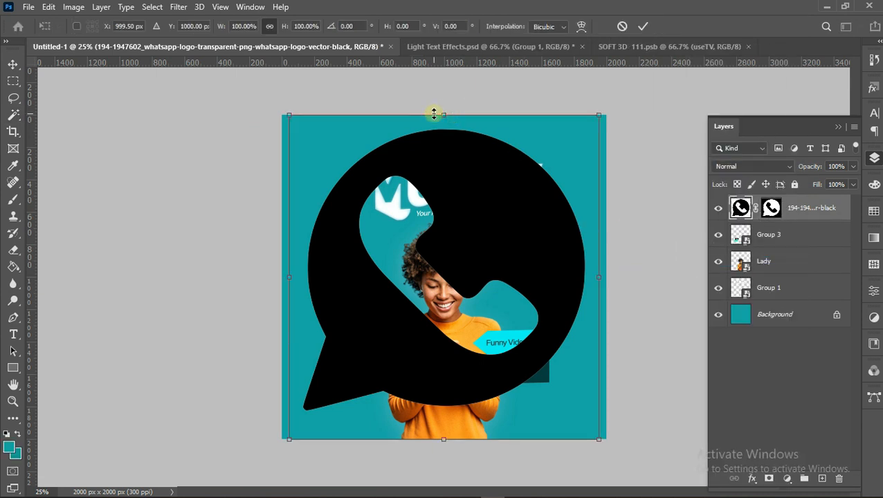
left_click_drag(442, 113, 505, 287)
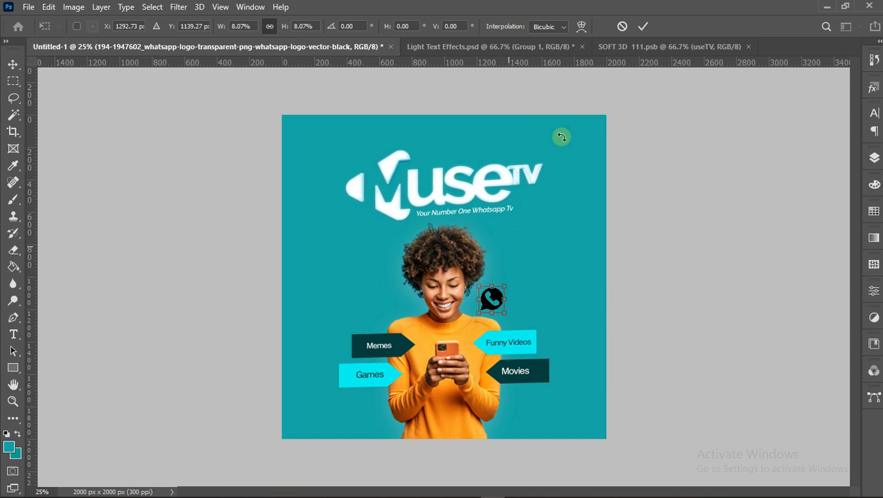
left_click(642, 29)
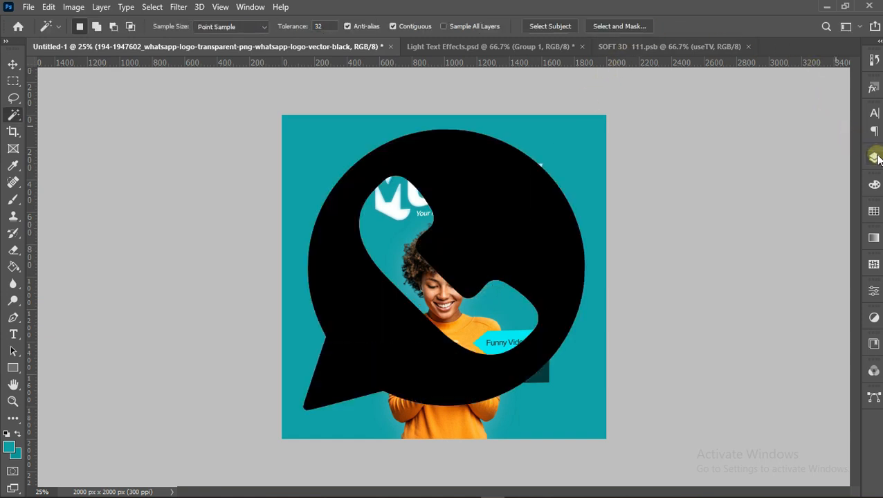
Add a white (ffffff) Color Overlay layer style to the black WhatsApp logo layer.
left_click(874, 158)
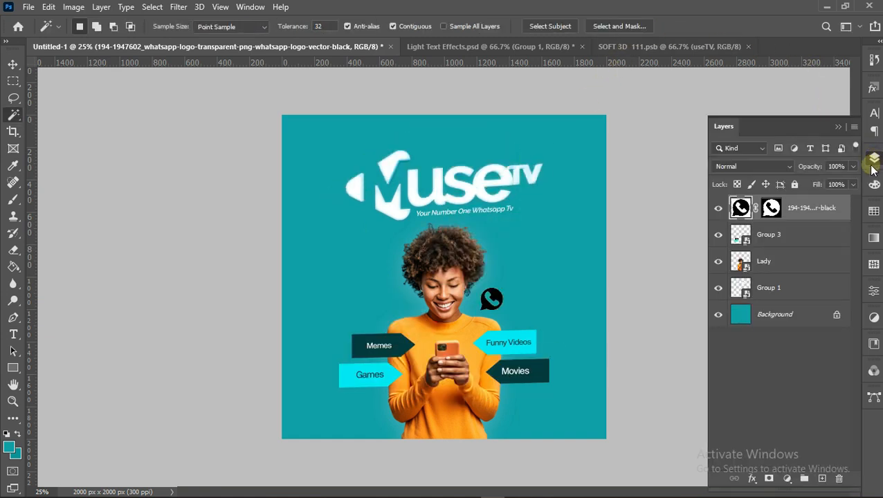
right_click(824, 214)
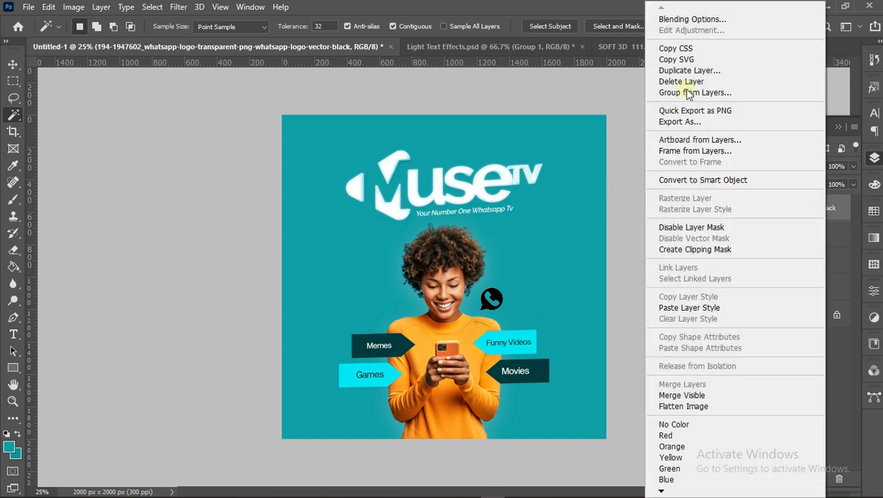
left_click(699, 19)
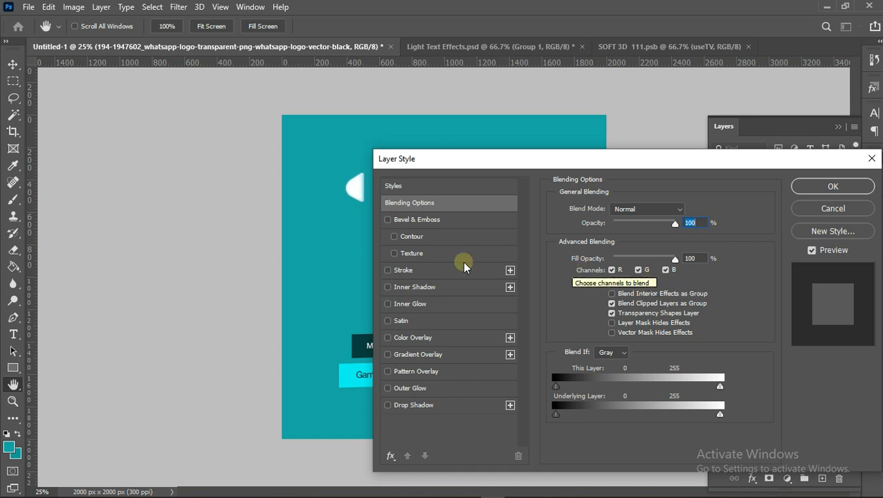
left_click(436, 337)
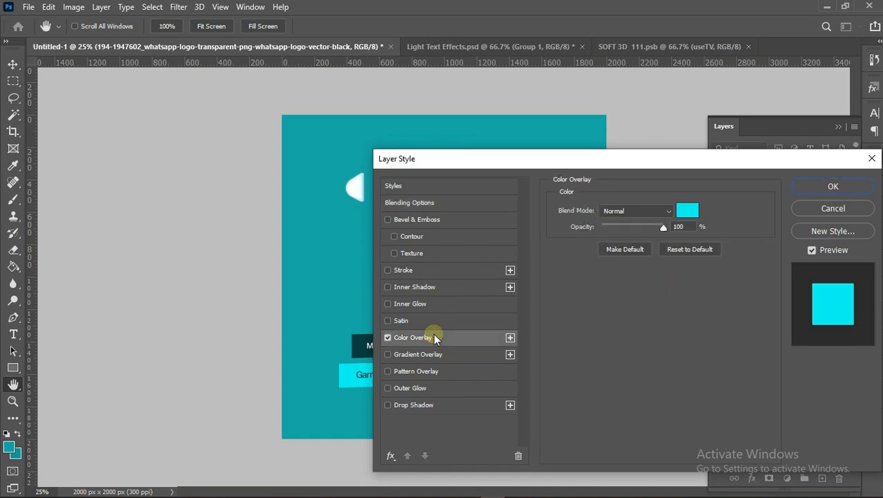
left_click(692, 211)
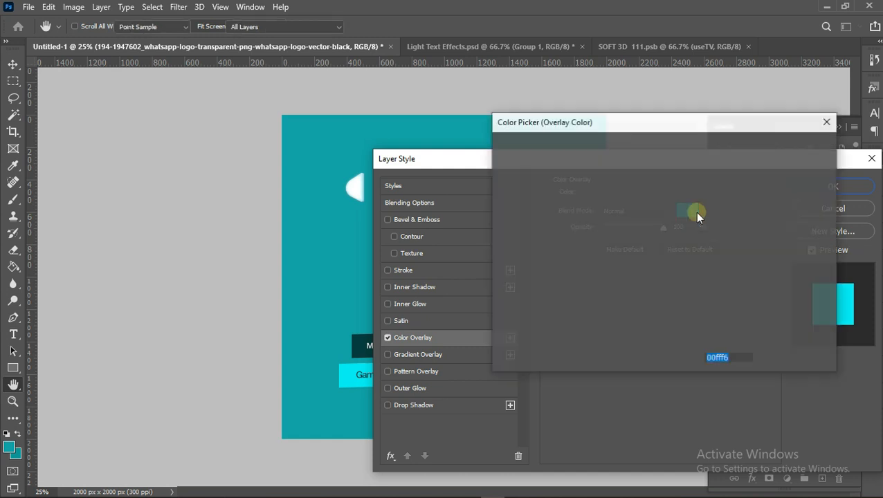
left_click(499, 153)
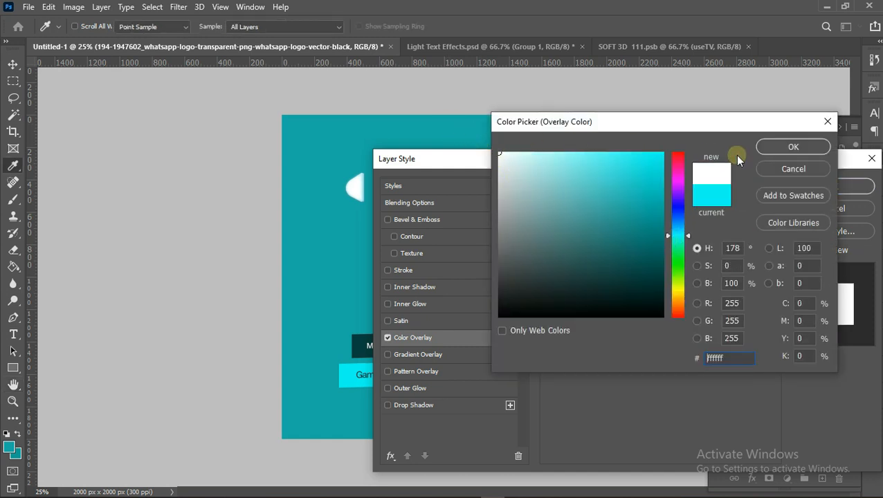
left_click(789, 146)
left_click(803, 180)
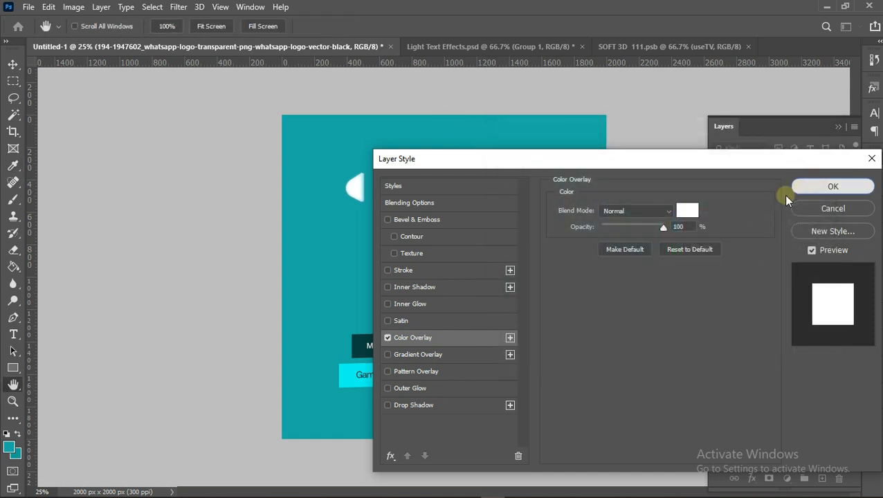
key("w")
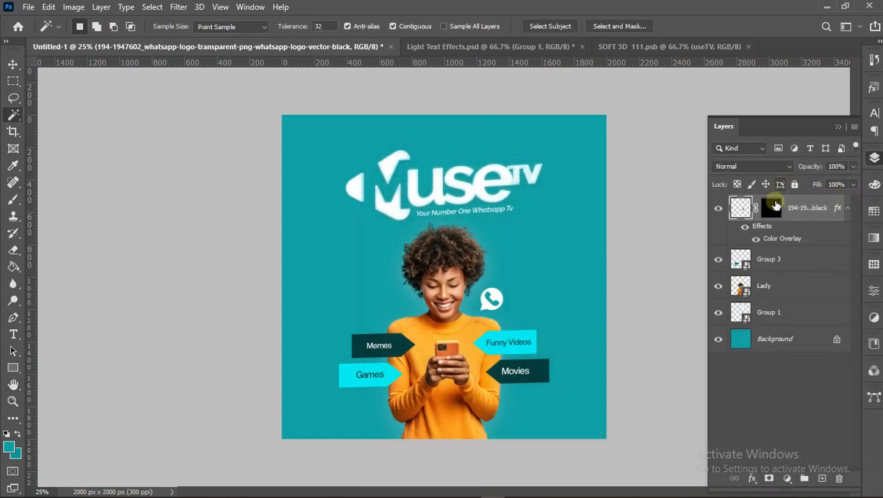
Apply the WhatsApp logo's layer mask permanently and scale the icon down to about 76%.
right_click(771, 206)
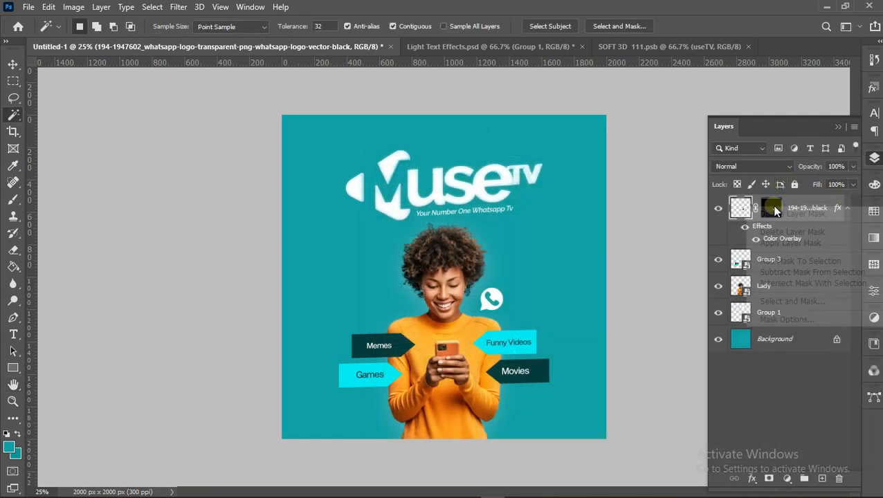
left_click(791, 243)
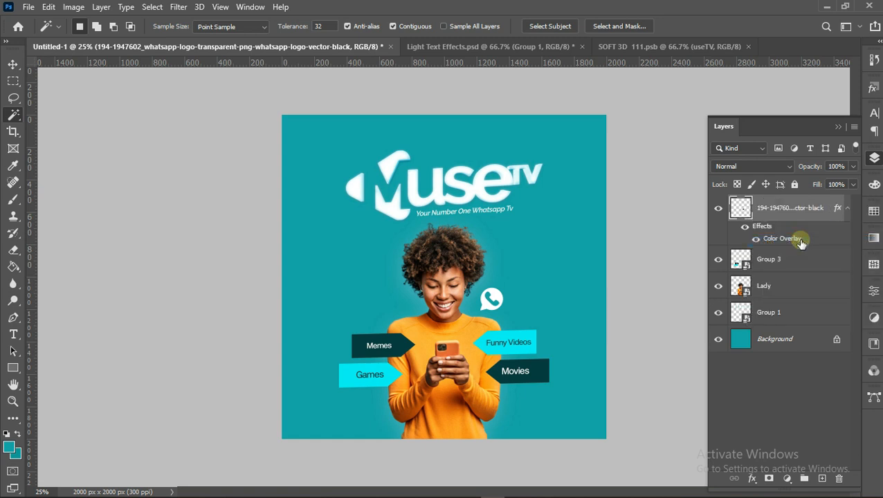
key("ctrl+t")
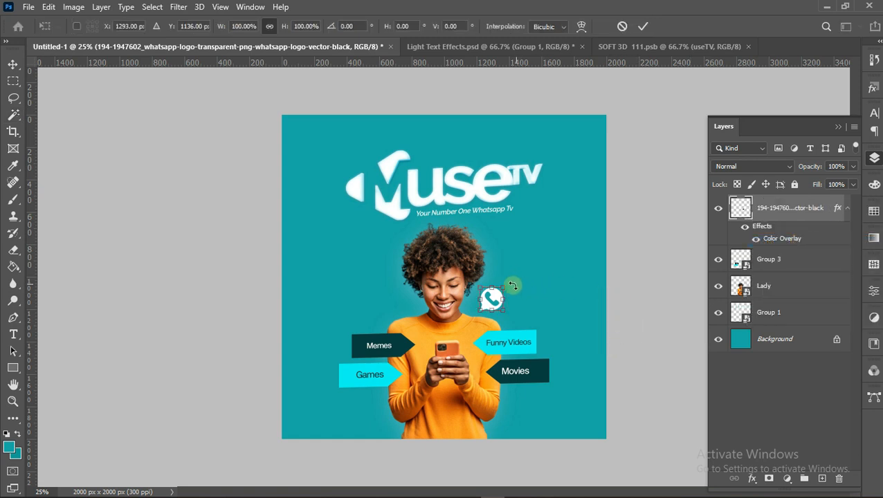
key("F7")
left_click_drag(504, 287, 502, 291)
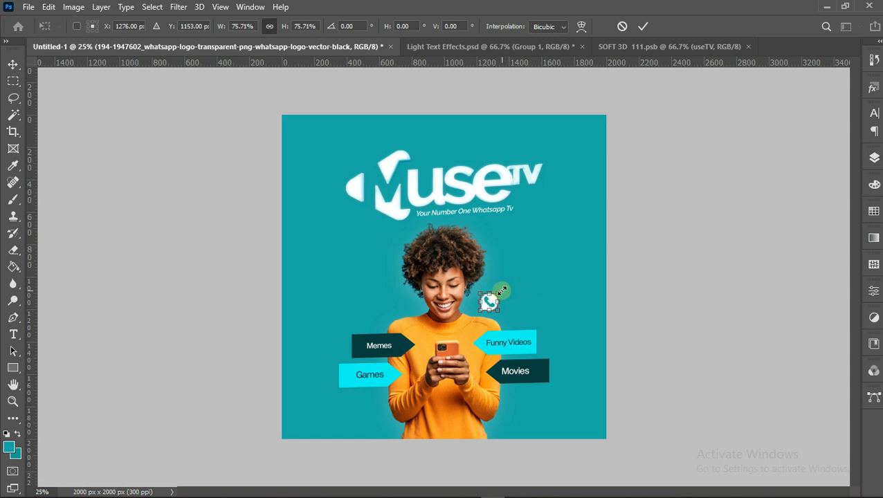
key("Return")
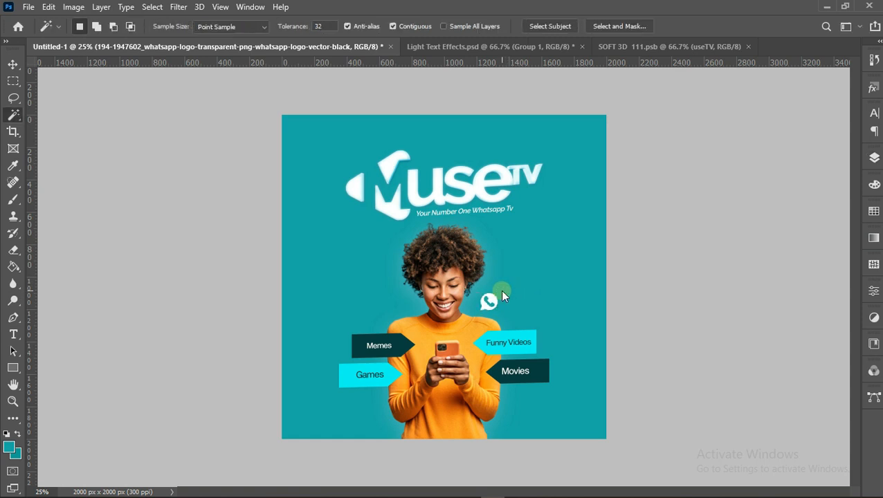
Duplicate the WhatsApp icon, flip the copy horizontally, and place it on the woman's sweater beside the tip of the "Memes" arrow.
key("ctrl+j")
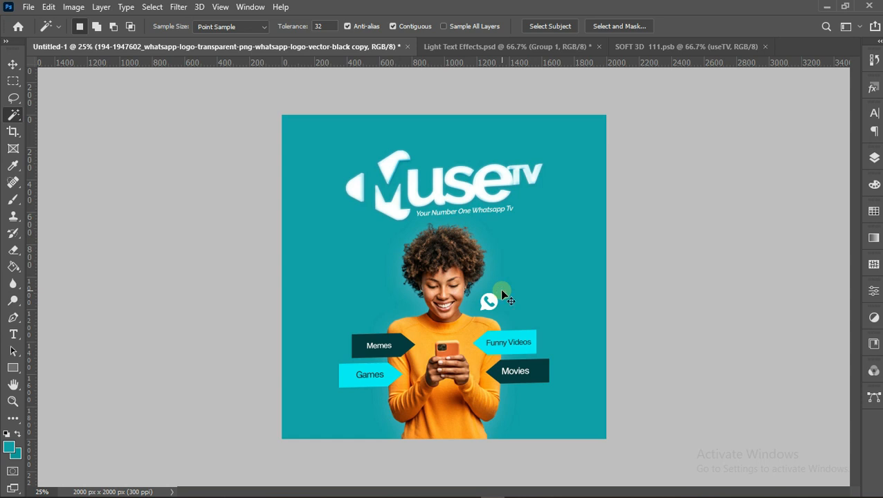
key("ctrl+t")
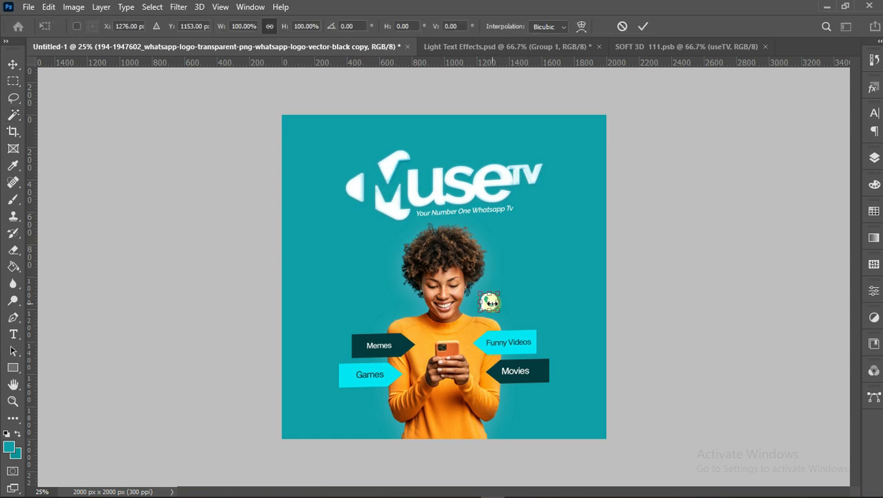
right_click(489, 303)
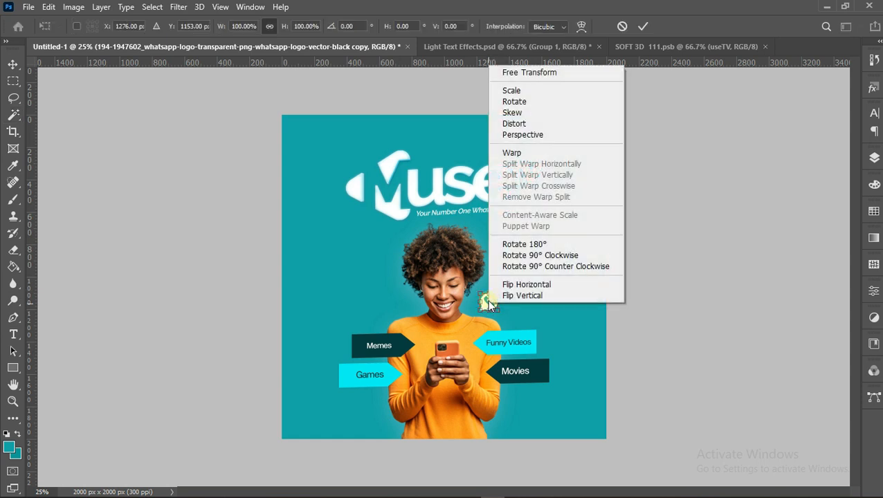
left_click(521, 287)
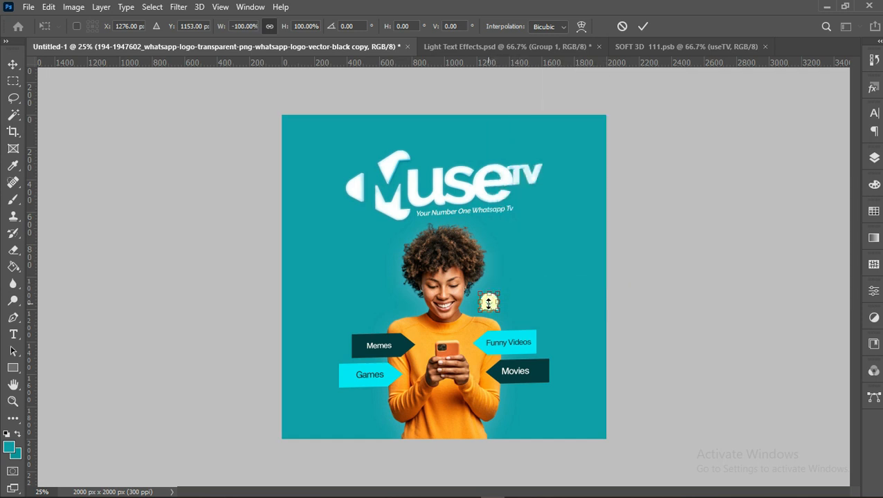
left_click_drag(490, 302, 423, 334)
key("Return")
key("w")
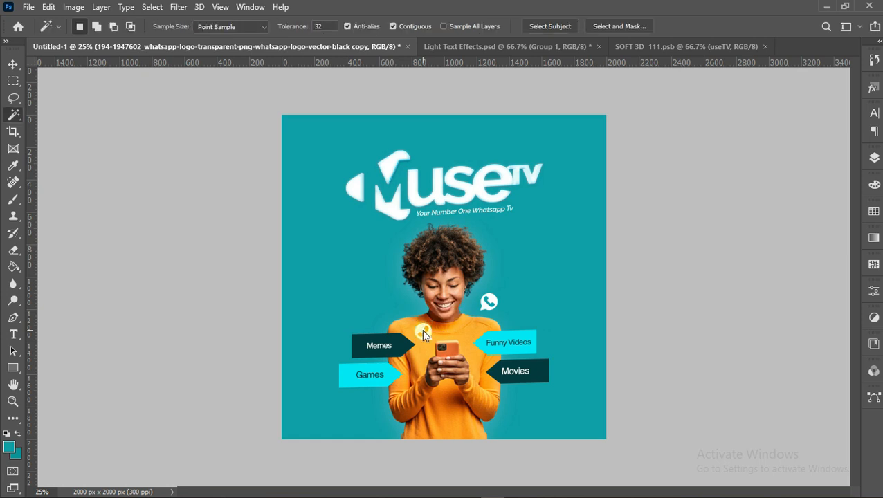
Duplicate the flipped WhatsApp icon and place the copy above the "Memes" arrow, level with the original icon across the woman's face.
key("ctrl+j")
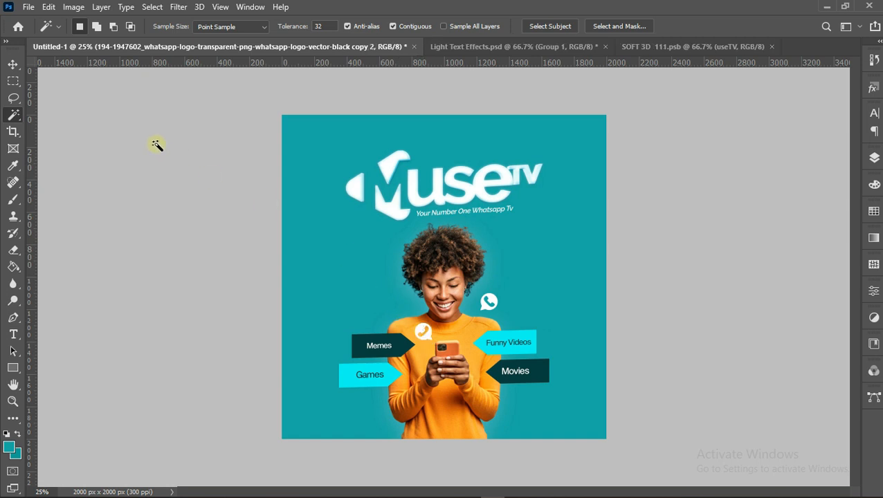
left_click(12, 64)
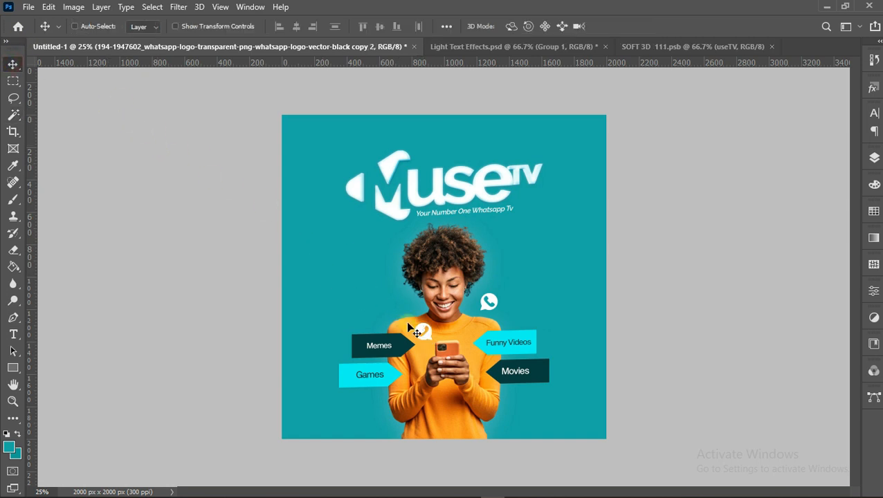
left_click_drag(424, 338, 413, 315)
left_click_drag(408, 305, 398, 306)
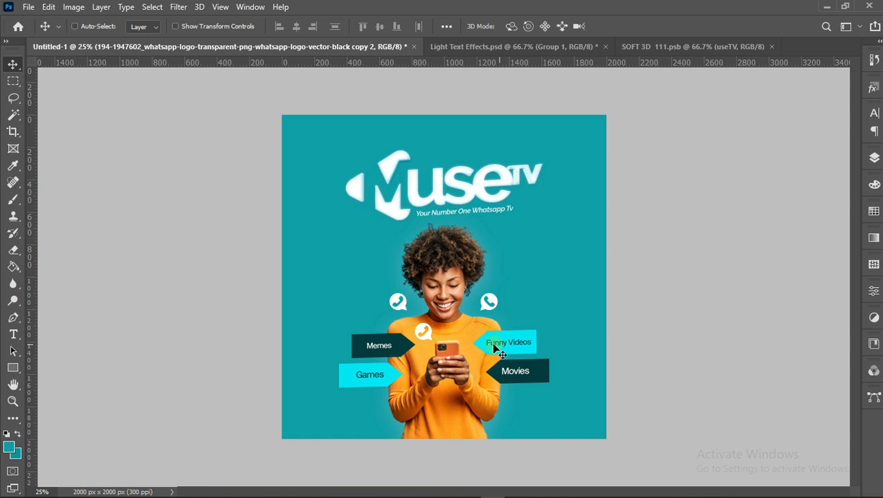
Duplicate the original unflipped WhatsApp icon and place the copy on the sweater beside the tip of the "Funny Videos" arrow.
right_click(488, 298)
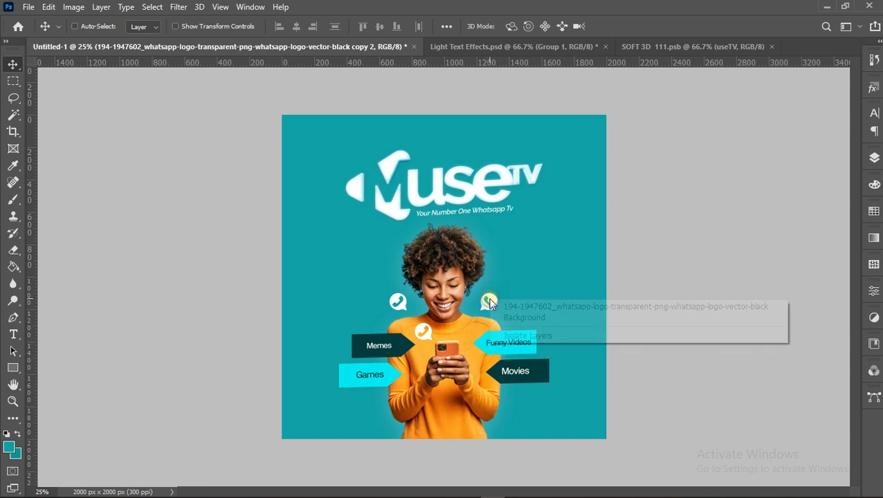
left_click(526, 310)
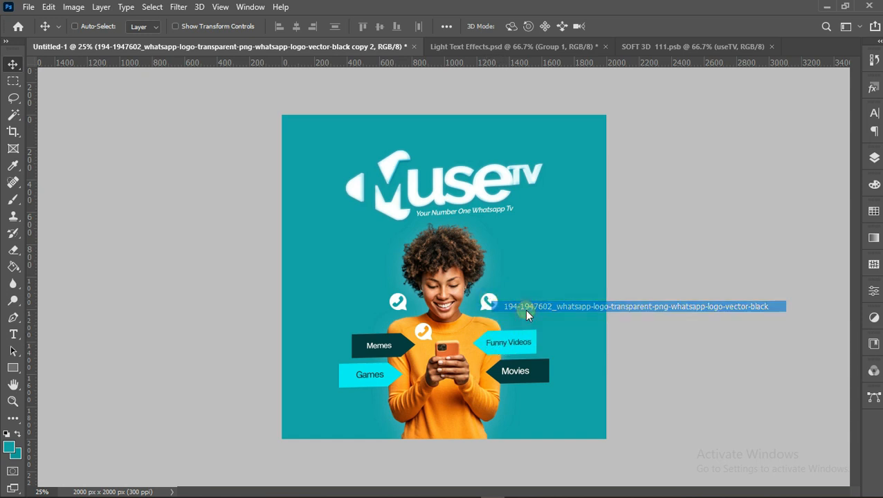
key("ctrl")
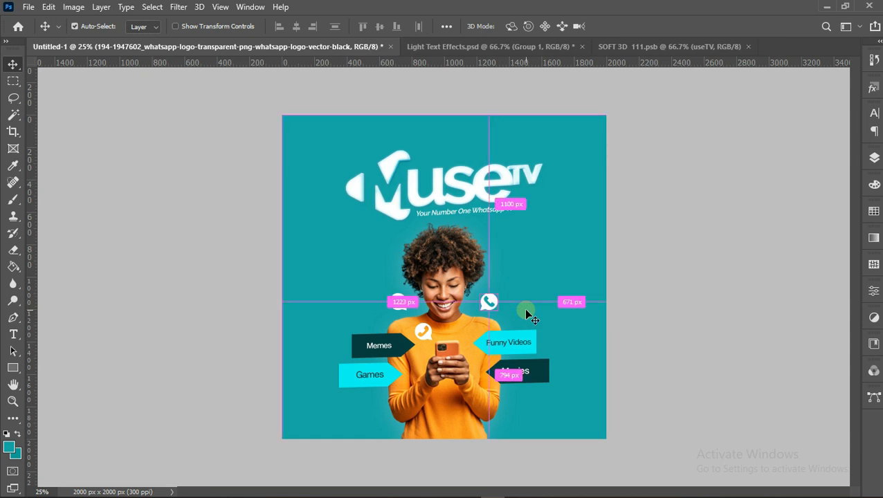
key("ctrl+j")
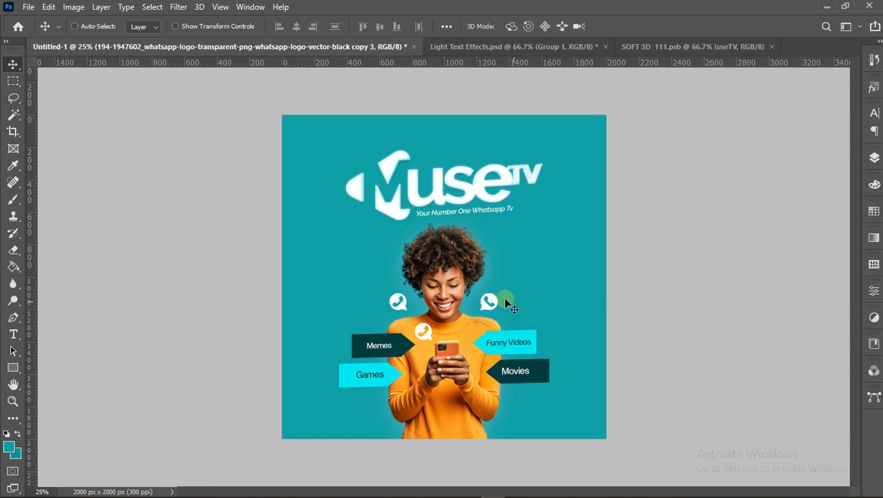
left_click_drag(493, 310, 465, 332)
Merge the four WhatsApp icon layers into a single layer.
left_click(875, 158)
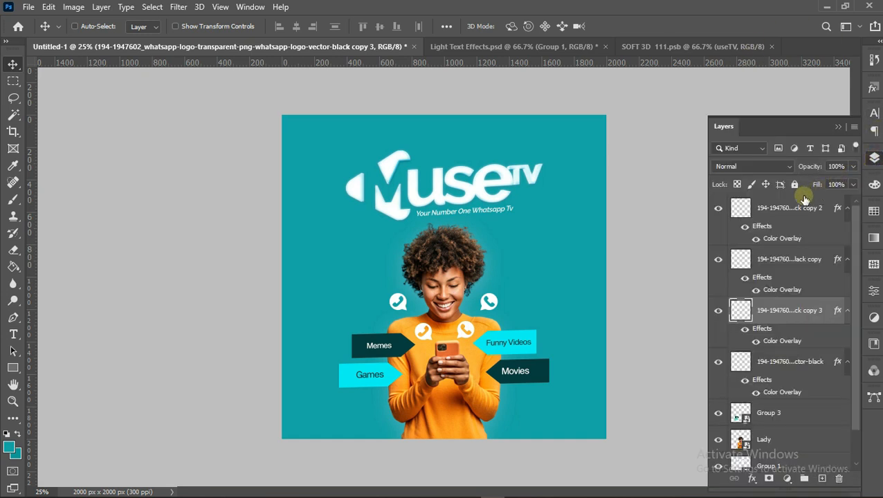
left_click(770, 361, "ctrl")
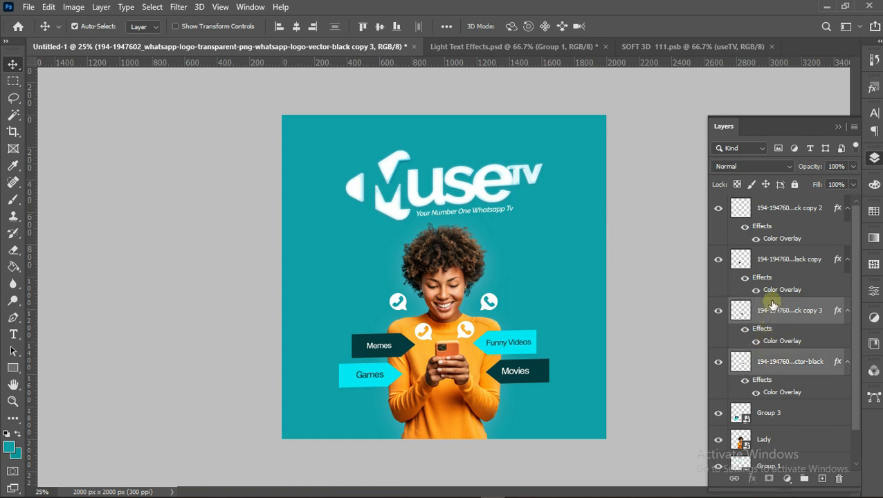
left_click(770, 260, "ctrl")
left_click(784, 213, "ctrl")
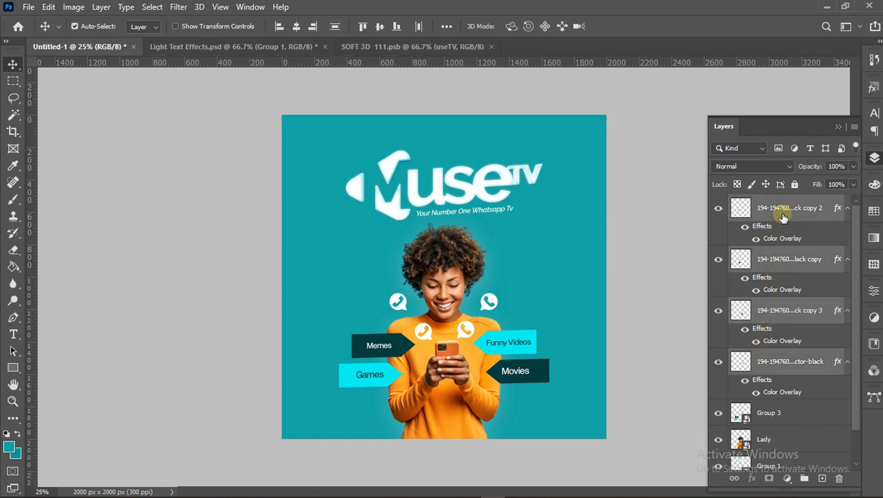
key("ctrl+e")
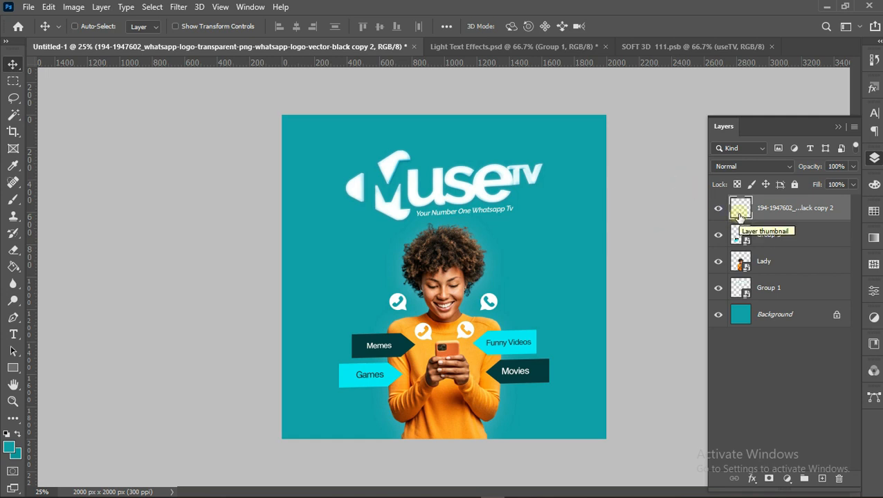
Duplicate the merged WhatsApp icons layer and set the copy's blend mode to Screen.
key("ctrl+j")
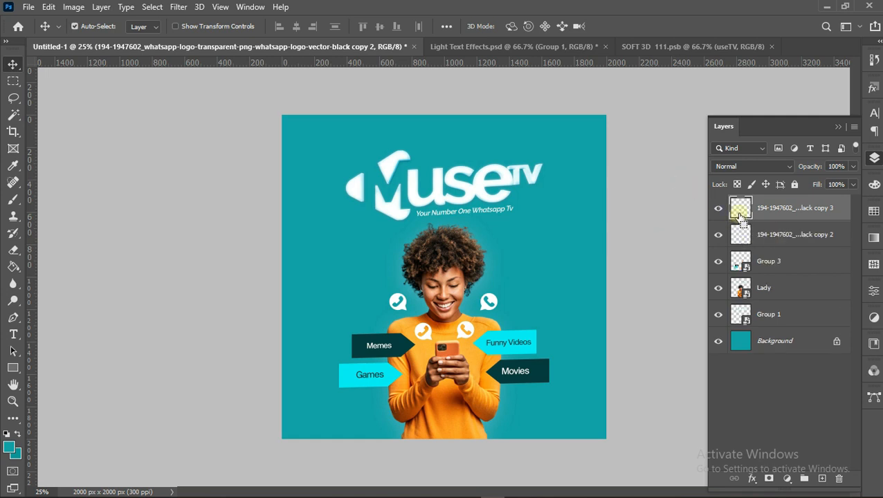
left_click(750, 168)
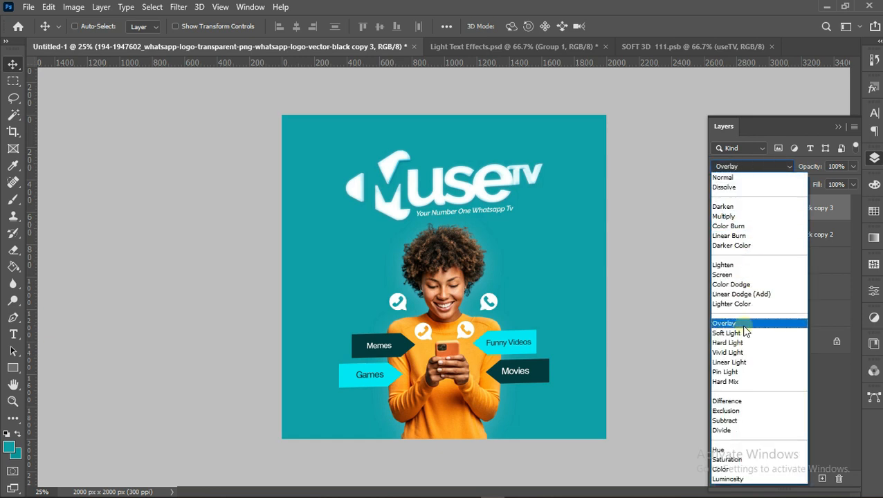
left_click(738, 275)
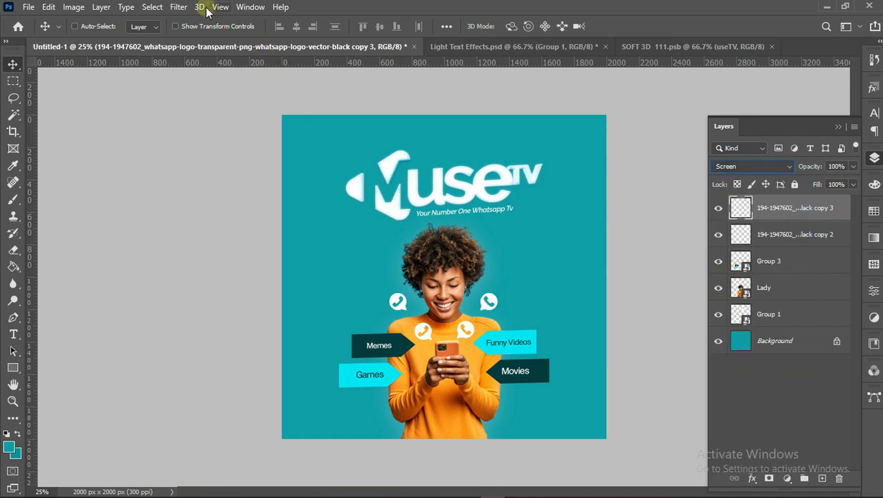
Apply a Gaussian Blur with a radius of 8.4 pixels to the Screen-blended copy of the WhatsApp icons.
left_click(178, 7)
mouse_move(270, 174)
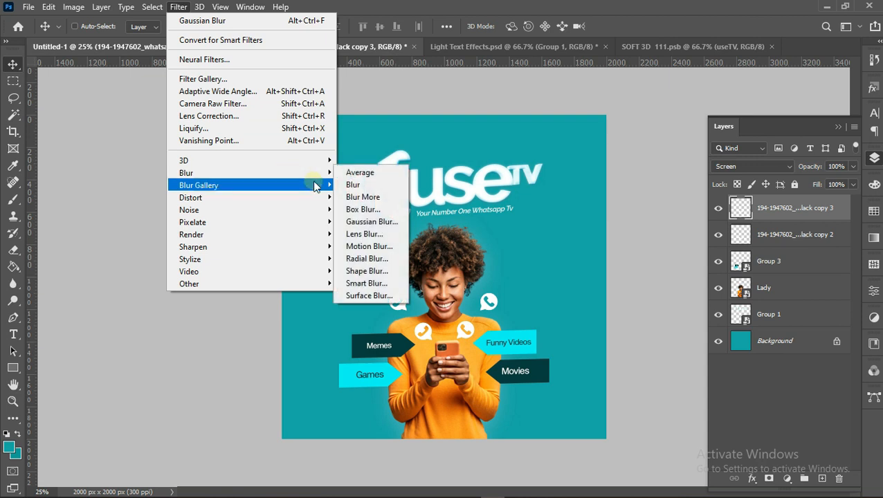
left_click(355, 222)
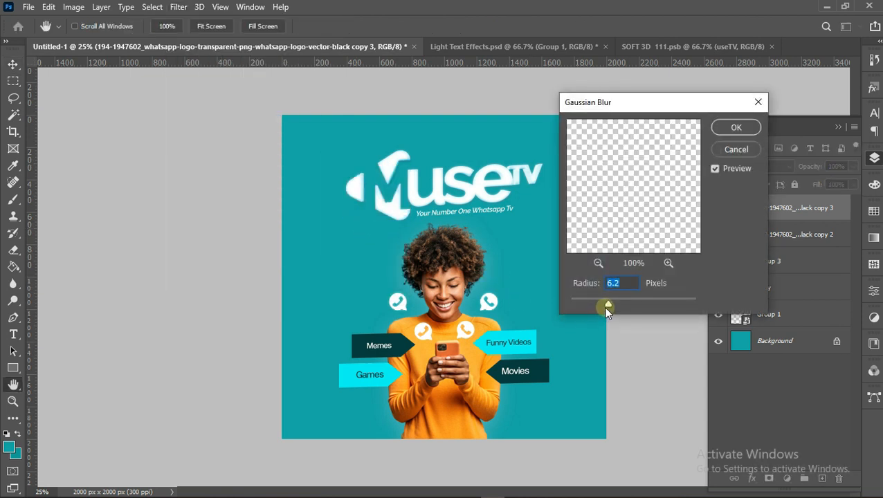
left_click_drag(609, 299, 616, 300)
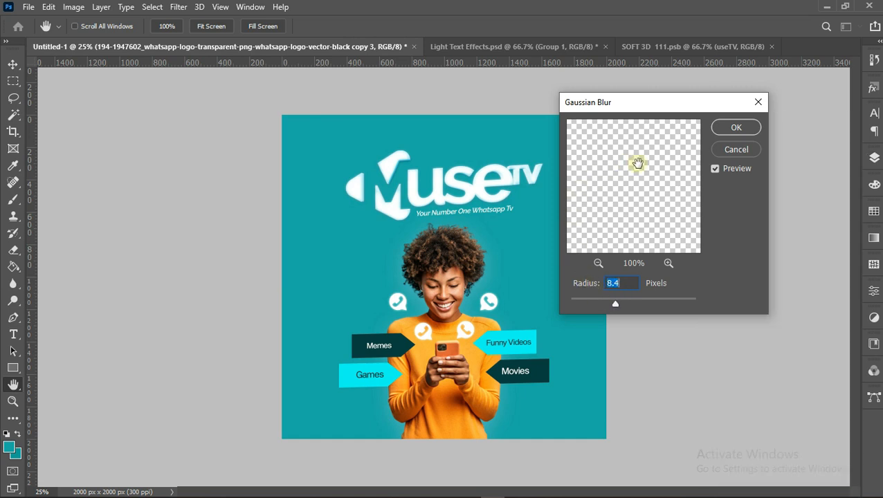
left_click(724, 128)
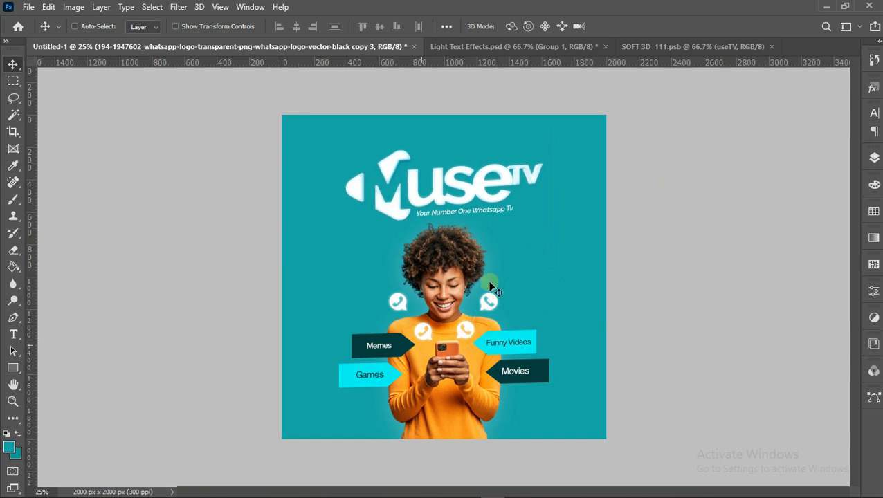
left_click(311, 271)
Place the "wallpaper" image as an embedded object filling the whole flyer canvas.
left_click(29, 7)
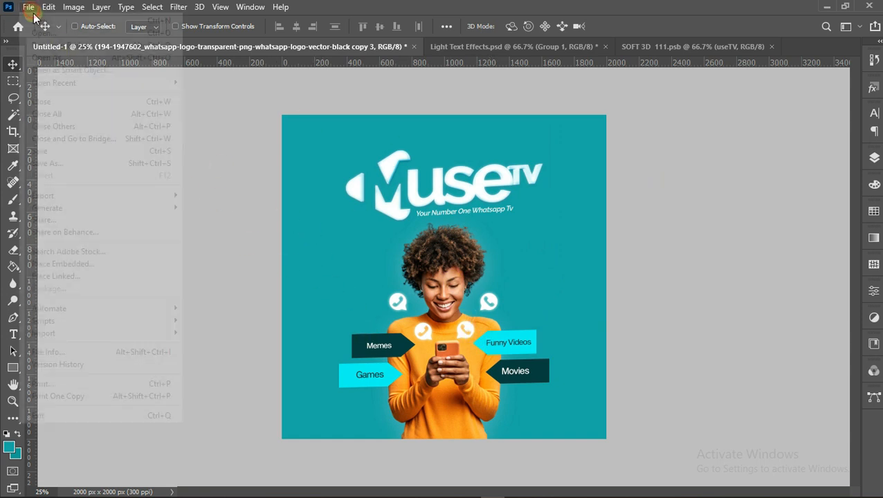
left_click(97, 264)
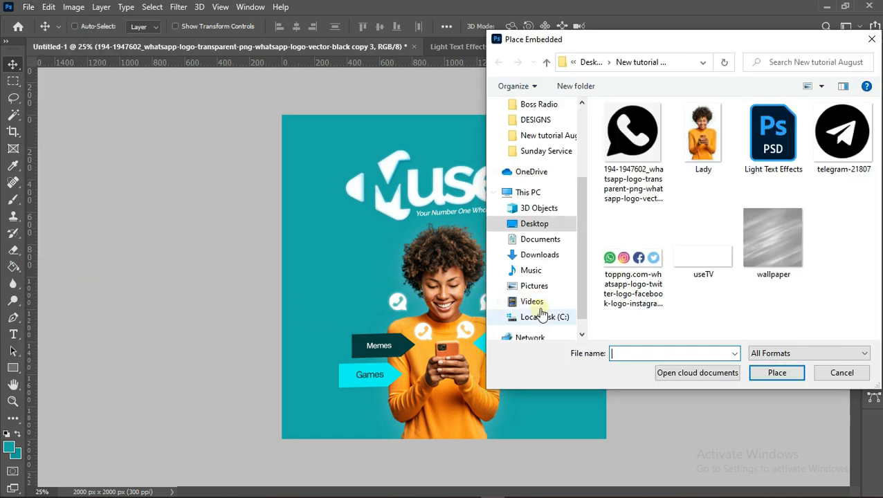
double_click(759, 261)
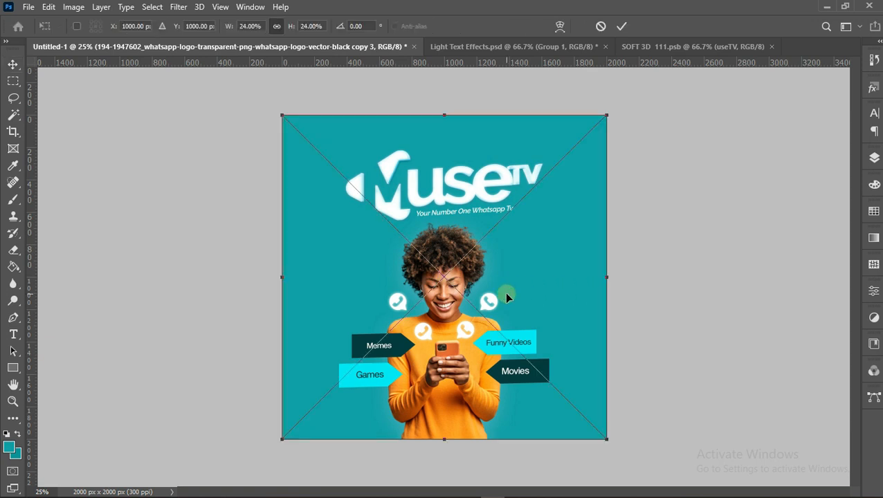
left_click(622, 26)
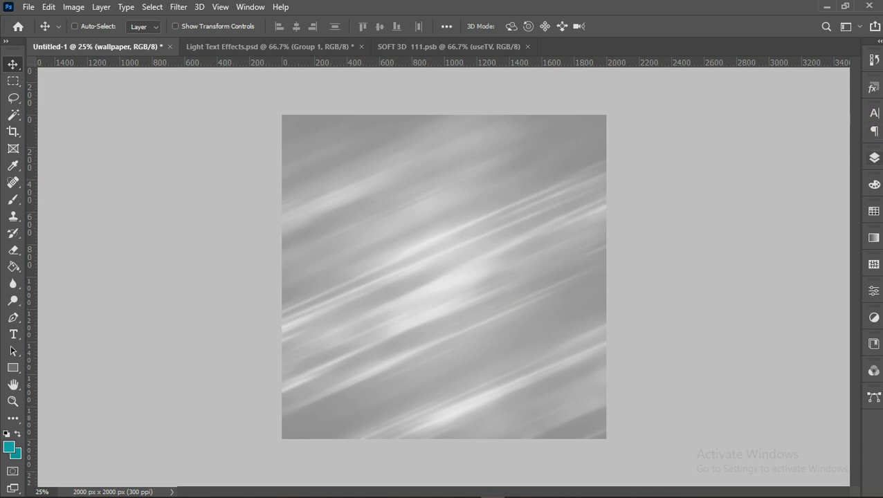
Move the wallpaper layer directly above the Background and set its blend mode to Darken.
left_click(875, 158)
left_click_drag(824, 209, 799, 355)
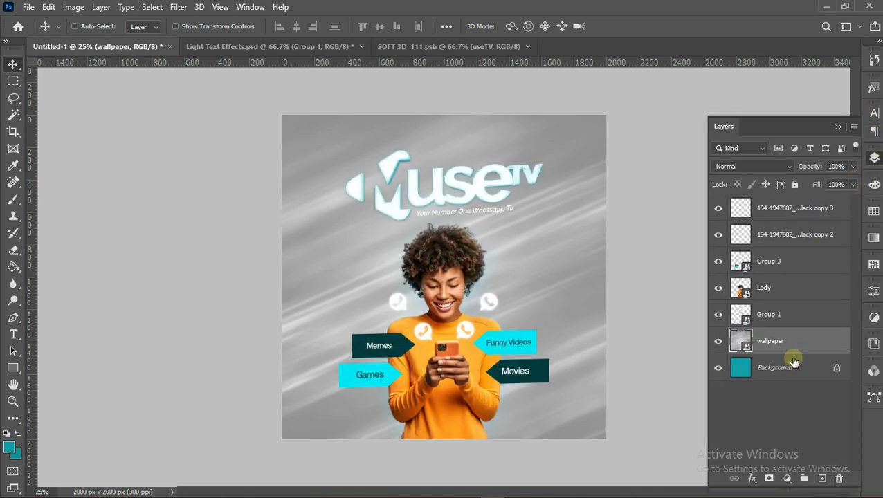
left_click(770, 166)
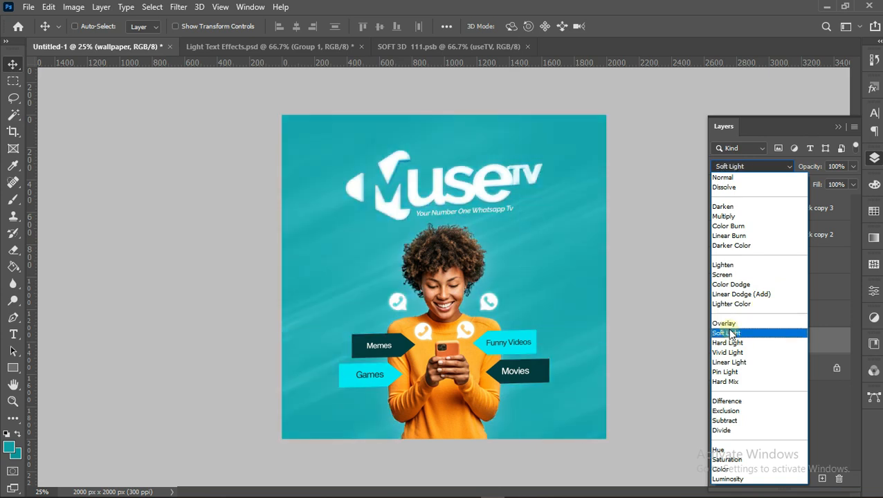
left_click(720, 208)
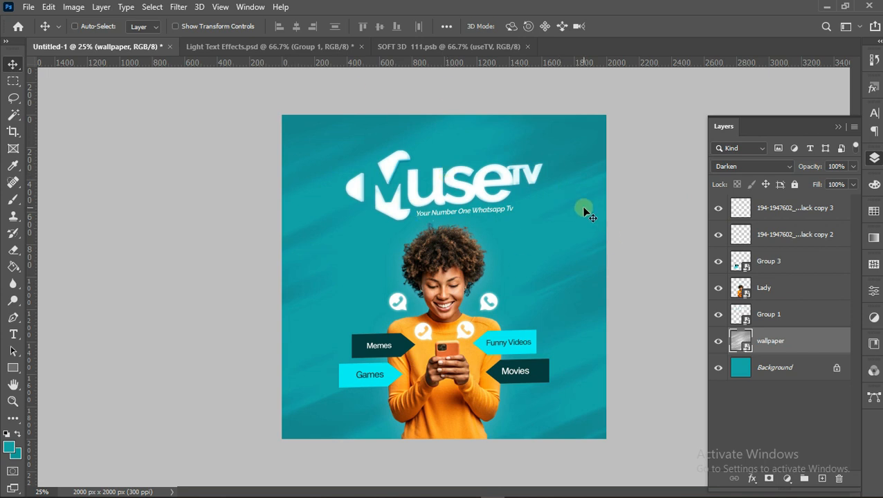
Draw a 2592 × 260 px rectangle across the flyer's bottom edge in the background's sampled dark teal, and move its layer above all others.
left_click(14, 166)
left_click(590, 422)
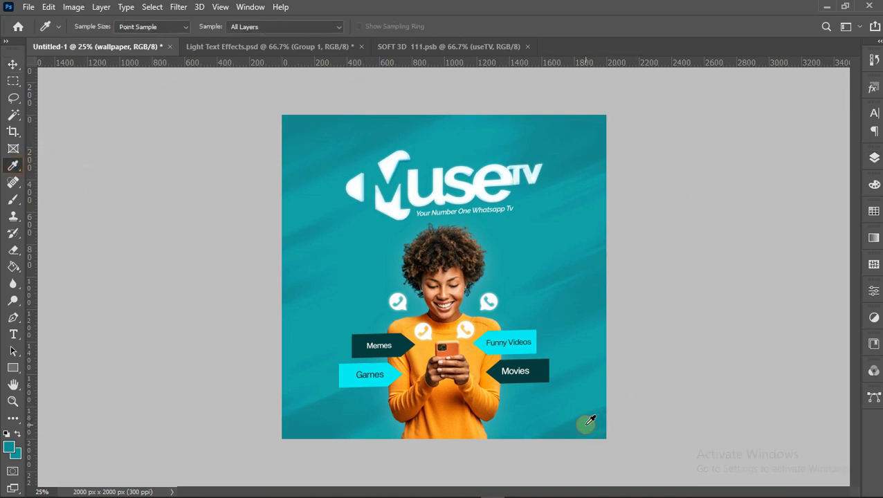
left_click_drag(590, 422, 585, 421)
left_click(9, 370)
left_click_drag(247, 460, 666, 419)
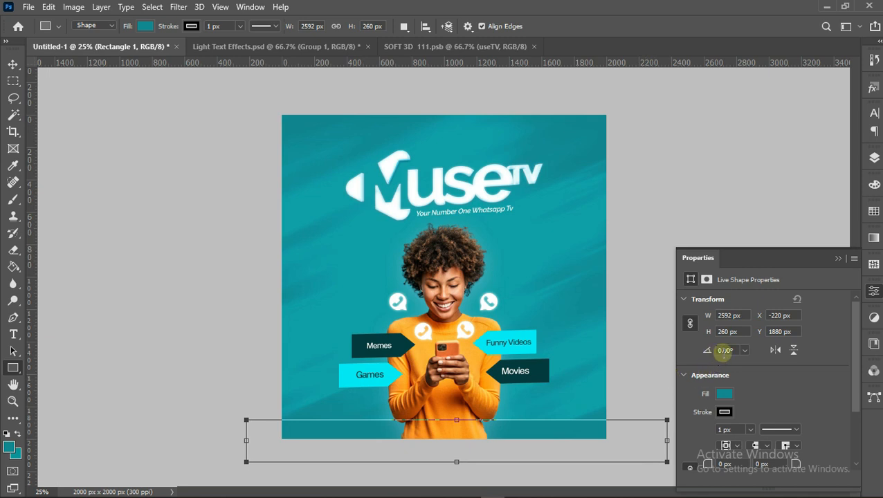
left_click(876, 158)
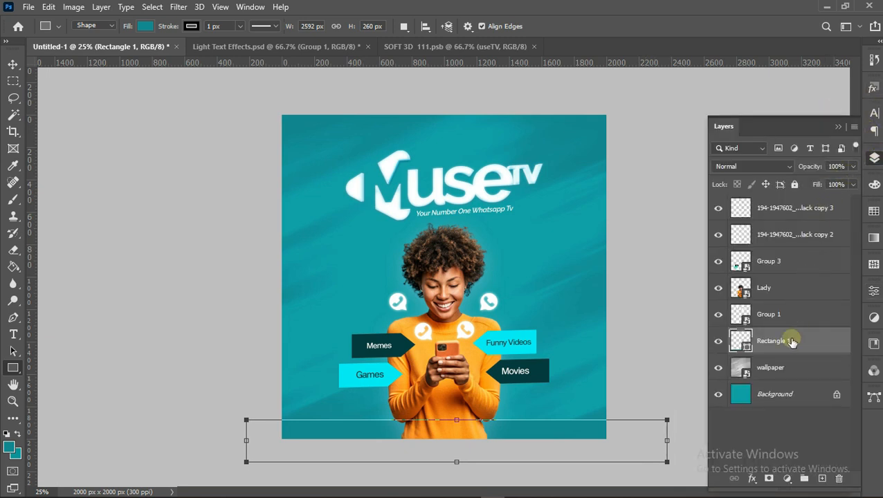
left_click_drag(793, 339, 789, 203)
Group the two WhatsApp icon layers and name the group "Glowing Whatsapp Logo".
left_click(787, 234)
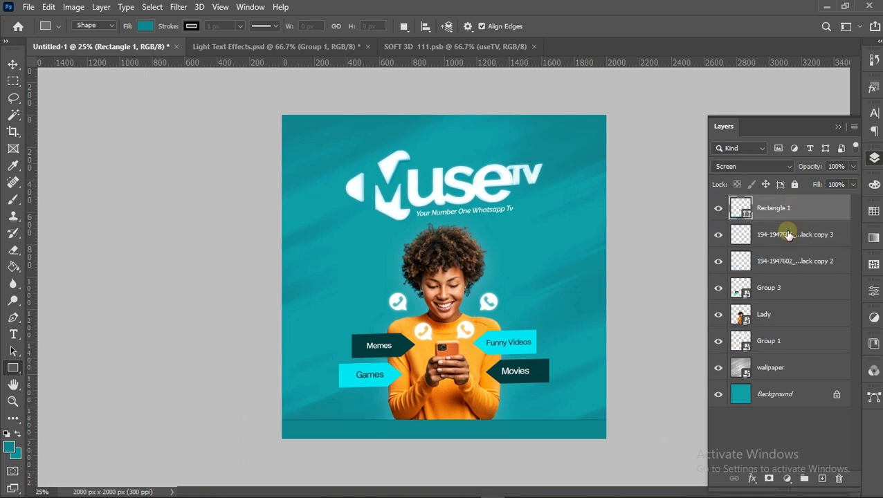
left_click(790, 262, "shift")
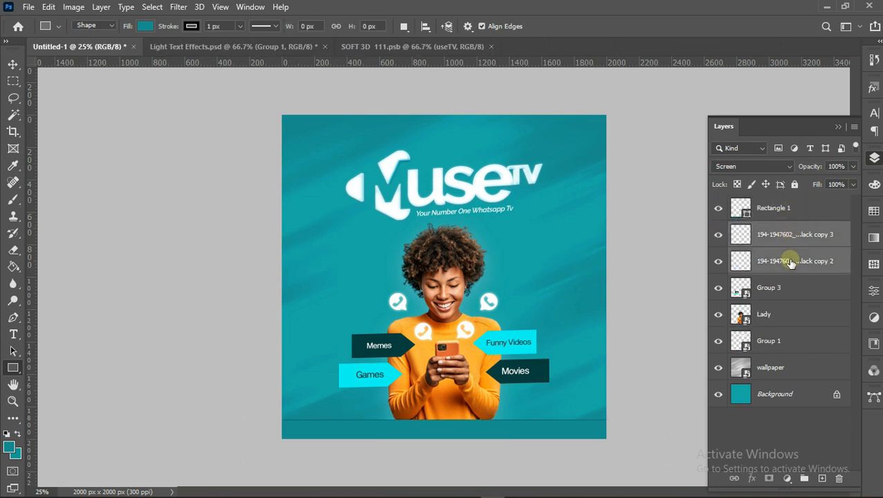
key("ctrl+g")
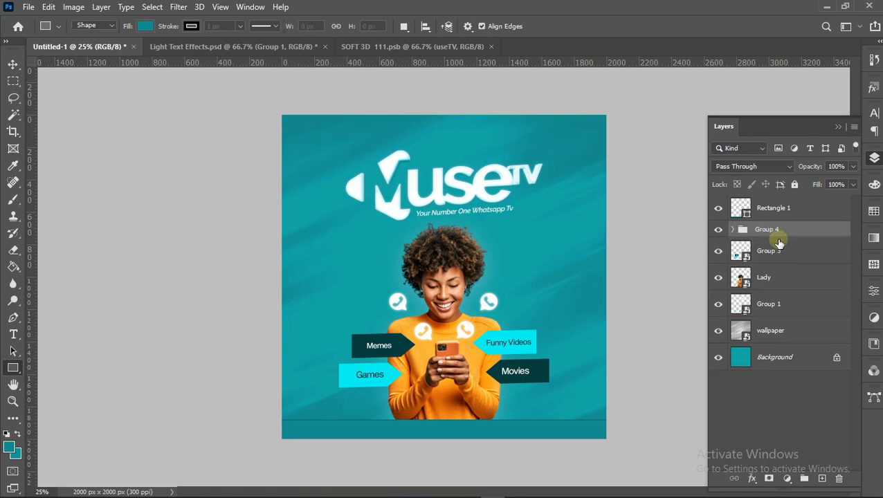
left_click(768, 230)
double_click(768, 231)
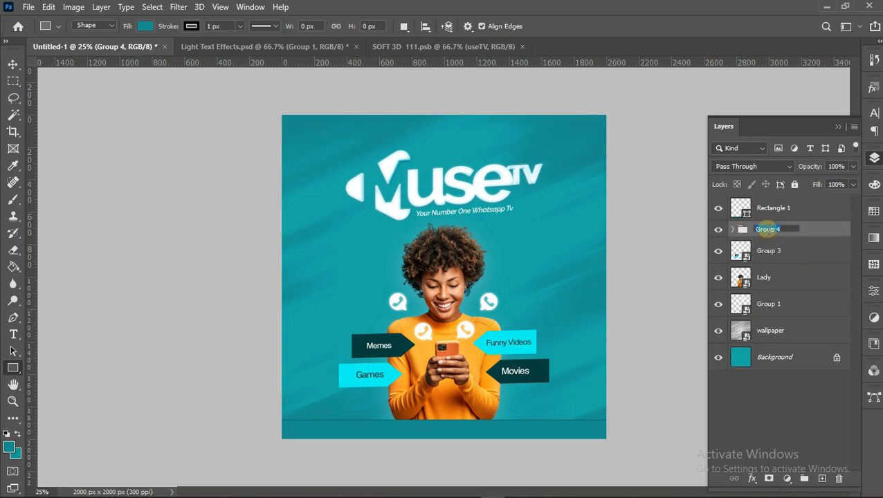
type("Glowing b")
type("Whatsap")
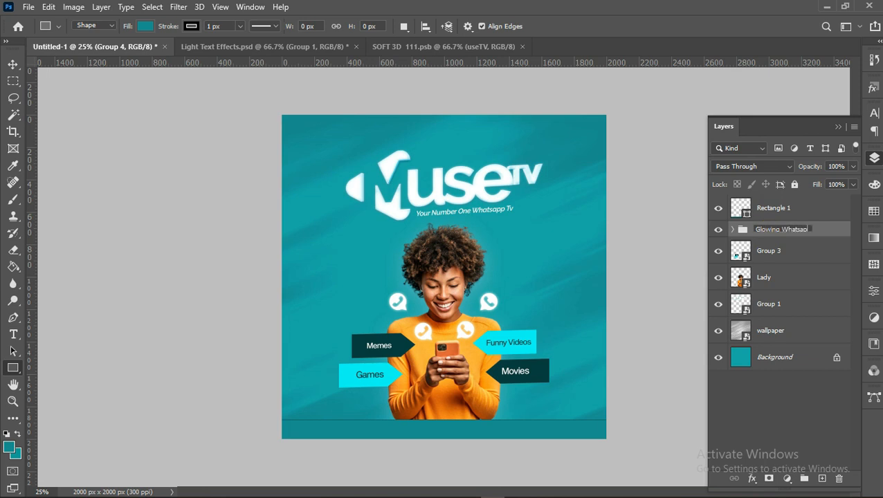
type("p Logo")
key("Return")
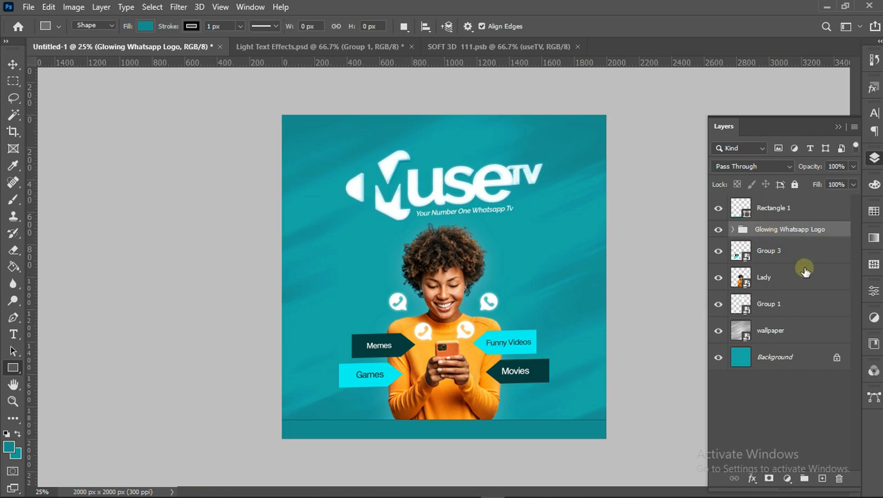
Rename the Group 3 layer to "Services" and the Group 1 layer to "Logo".
left_click(770, 252)
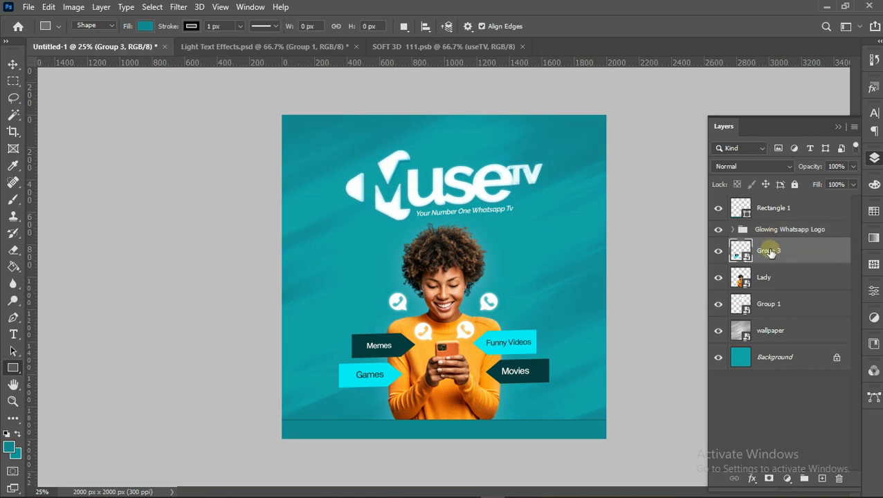
double_click(769, 252)
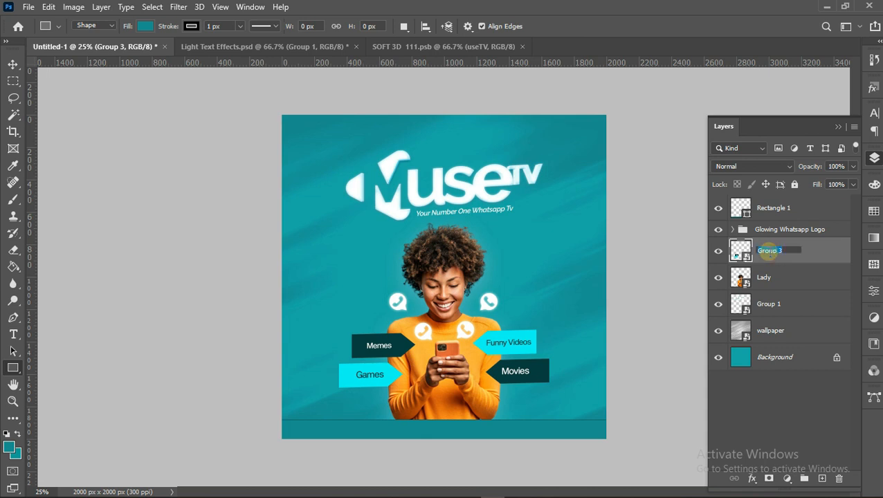
type("Services")
key("Return")
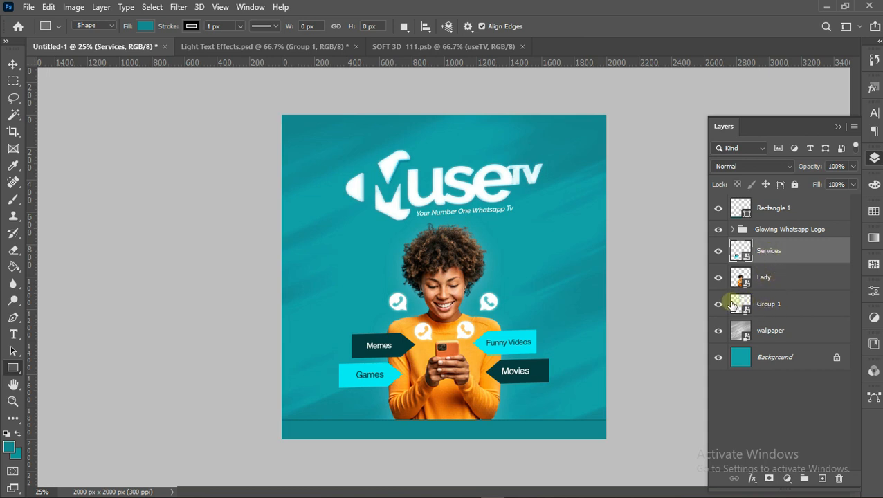
double_click(768, 306)
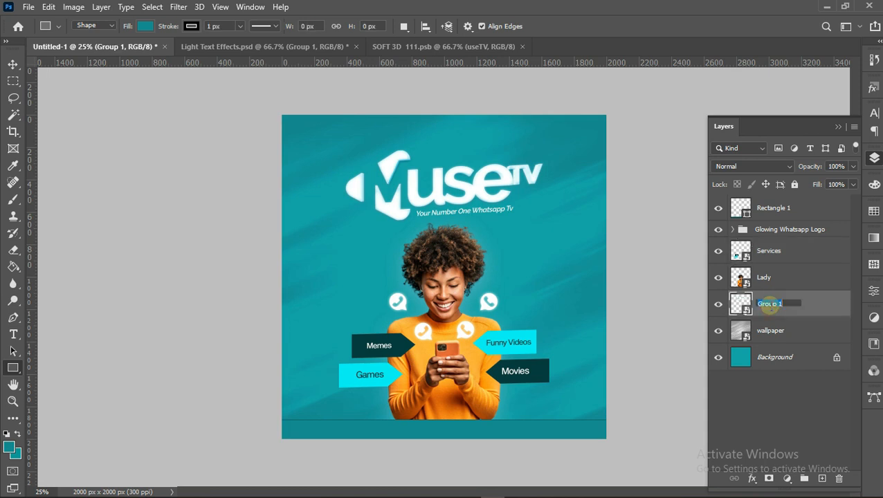
type("Logo")
key("Return")
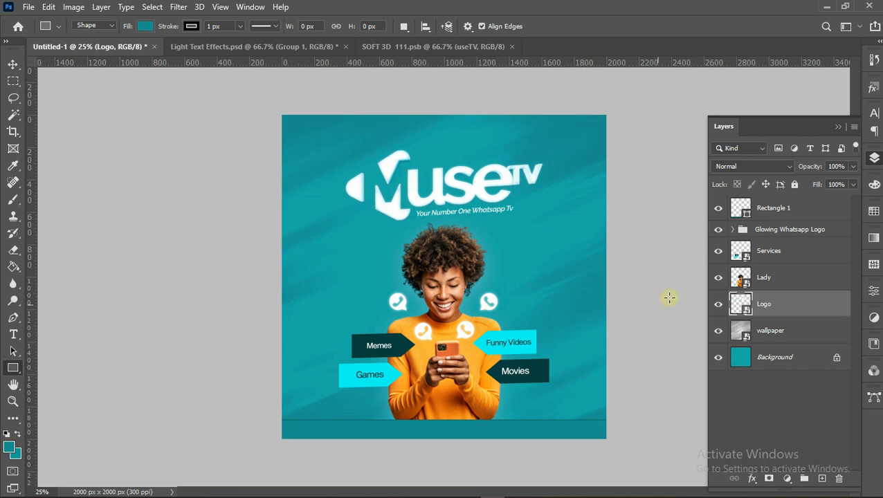
Remove the stroke from the teal rectangle along the flyer's bottom edge.
left_click(776, 209)
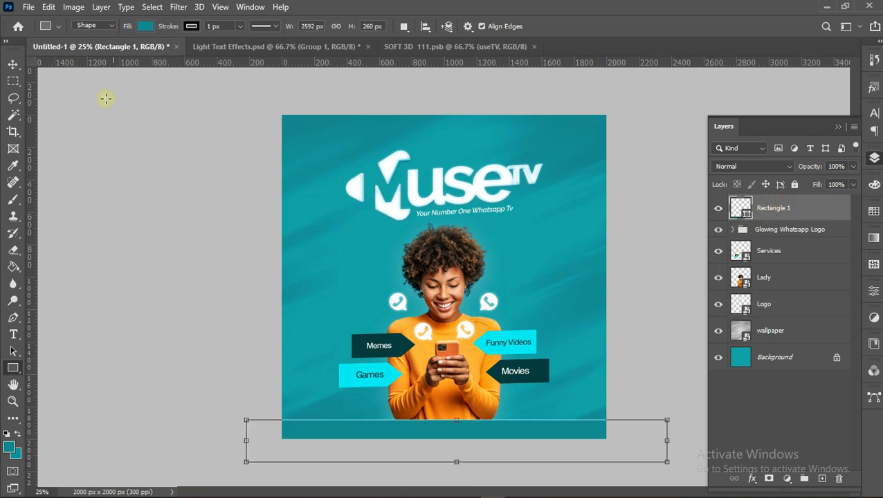
left_click(191, 25)
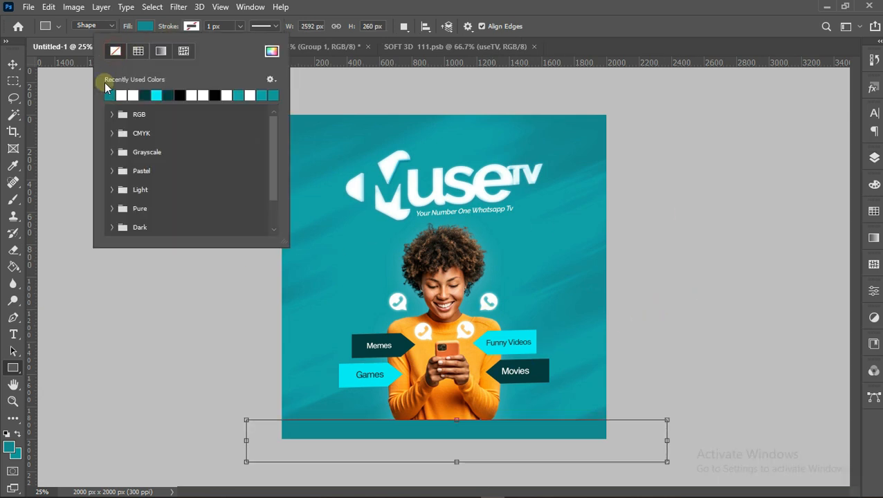
left_click(11, 65)
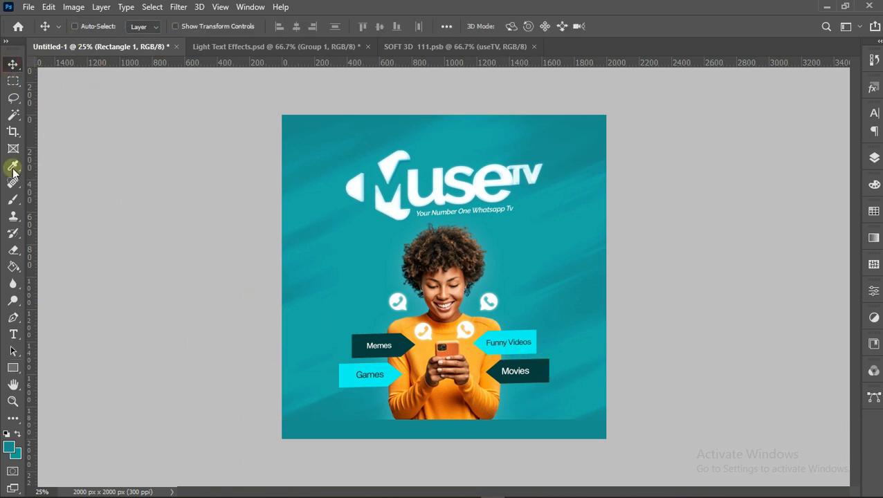
Place the toppng.com image with the WhatsApp, Instagram, Facebook and Twitter logos as an embedded object at its default size.
left_click(28, 8)
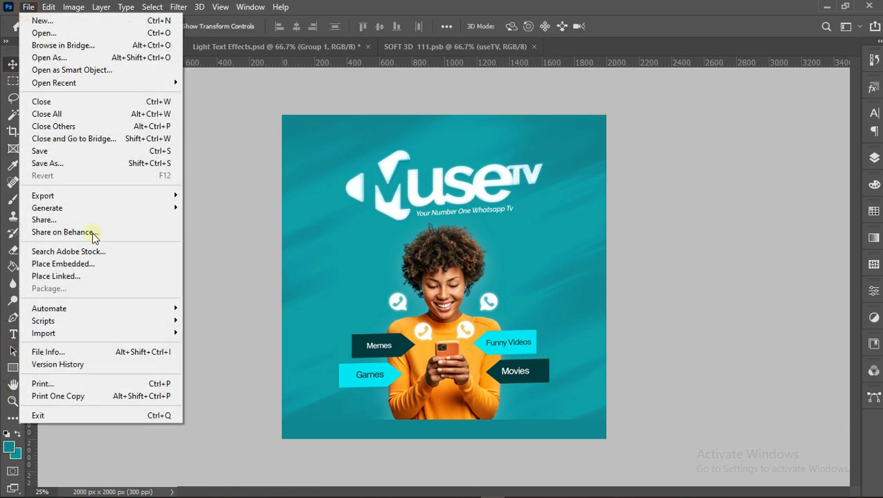
left_click(91, 264)
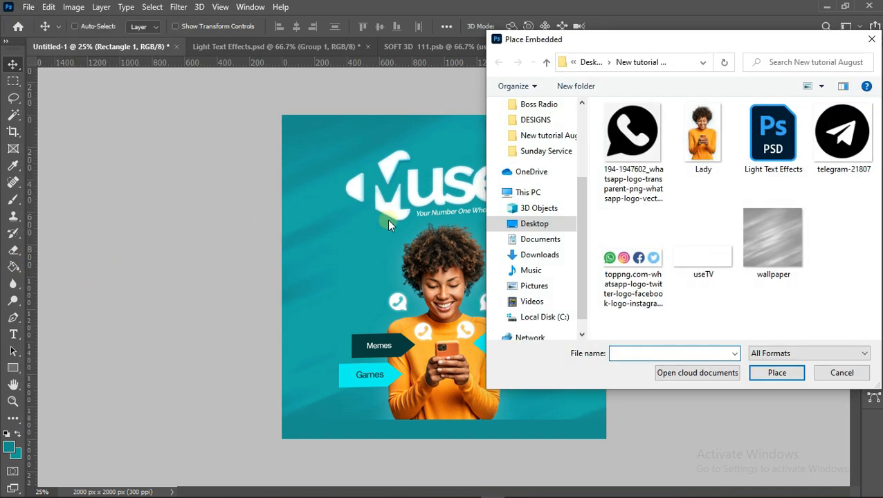
left_click(636, 259)
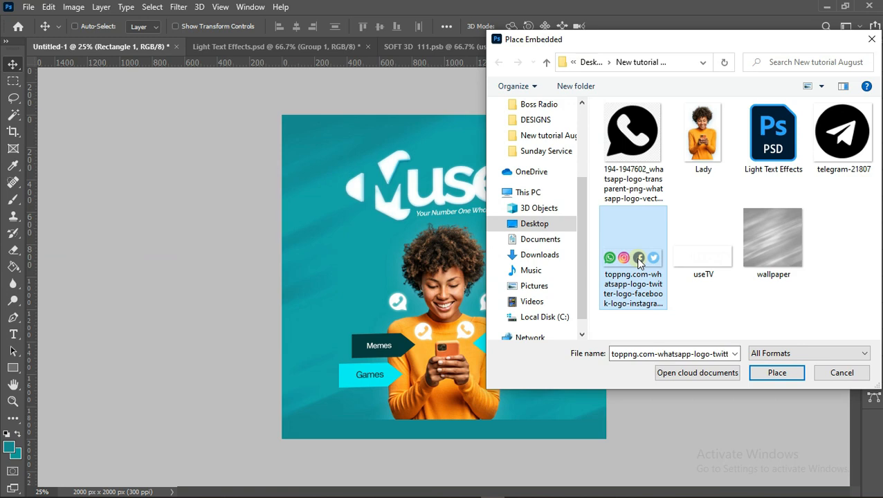
double_click(639, 260)
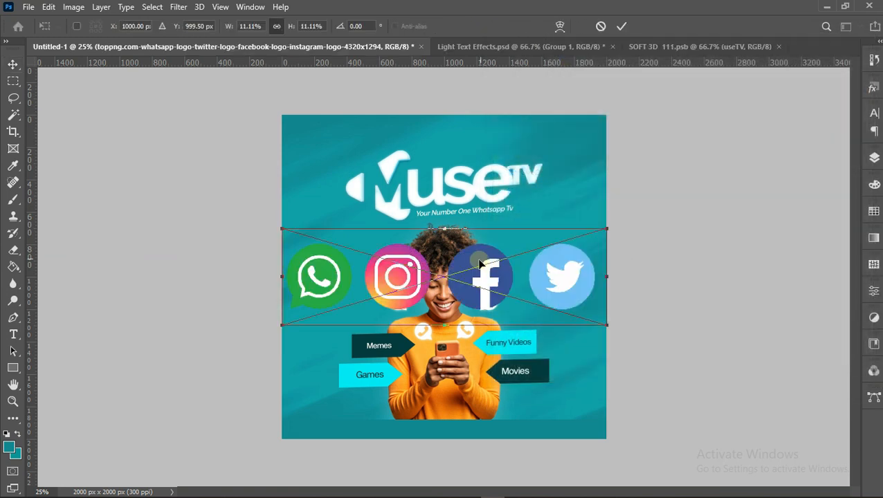
left_click(621, 26)
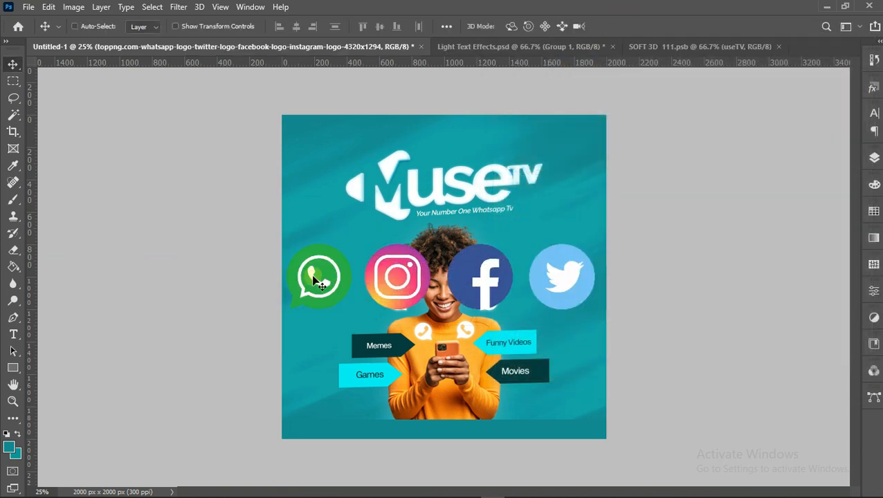
Copy the green WhatsApp logo from the placed social media image onto its own layer using a rectangular selection.
left_click(13, 83)
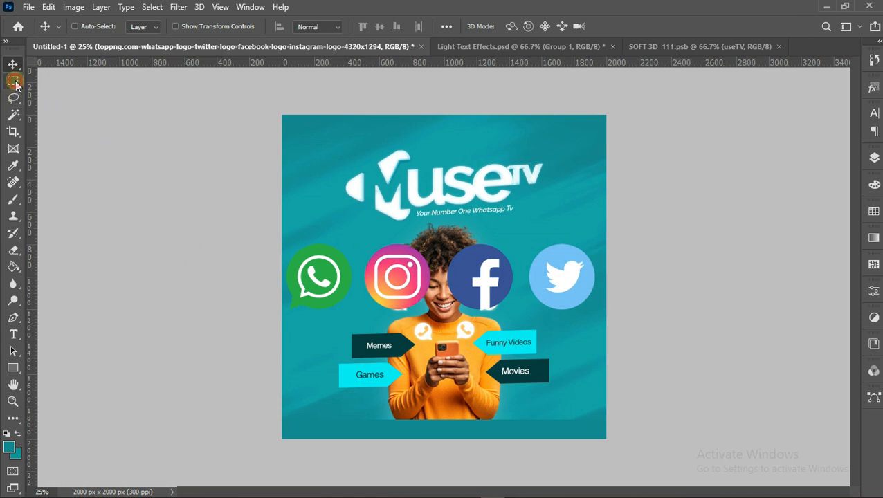
left_click_drag(286, 356, 358, 215)
key("ctrl+j")
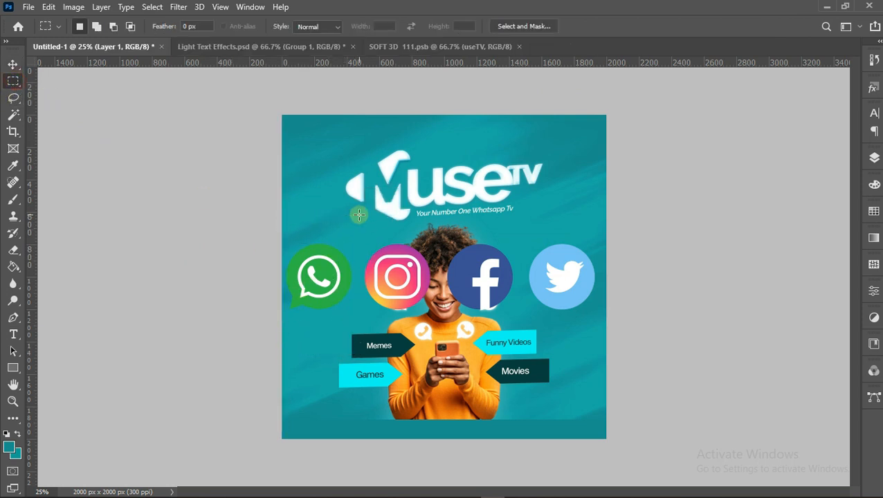
Move the copied WhatsApp logo straight down from the original, over the Games arrow.
left_click(875, 158)
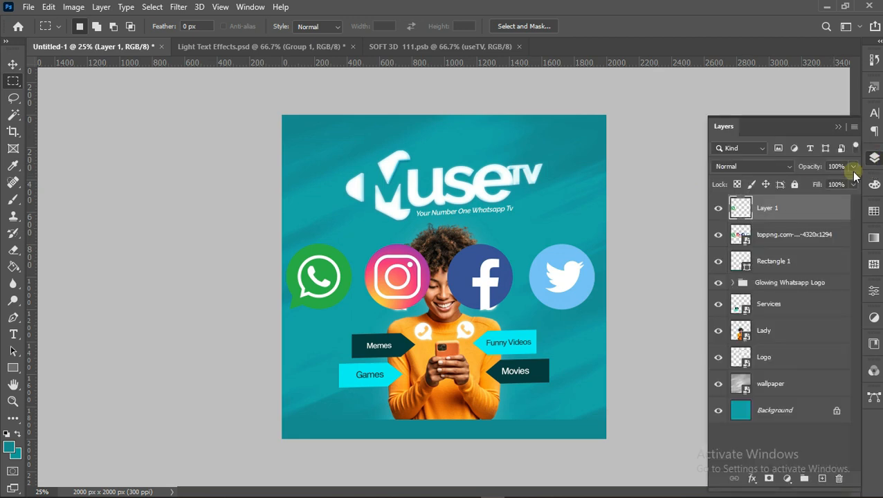
left_click(12, 64)
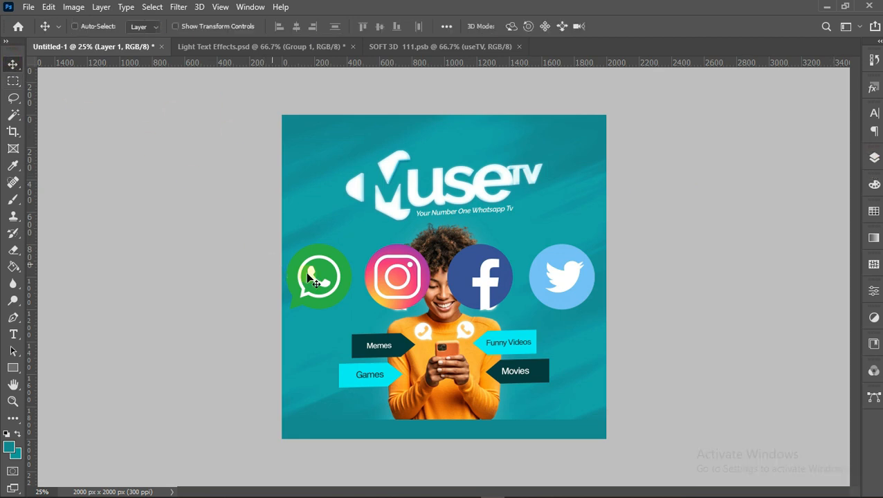
left_click_drag(308, 274, 327, 372)
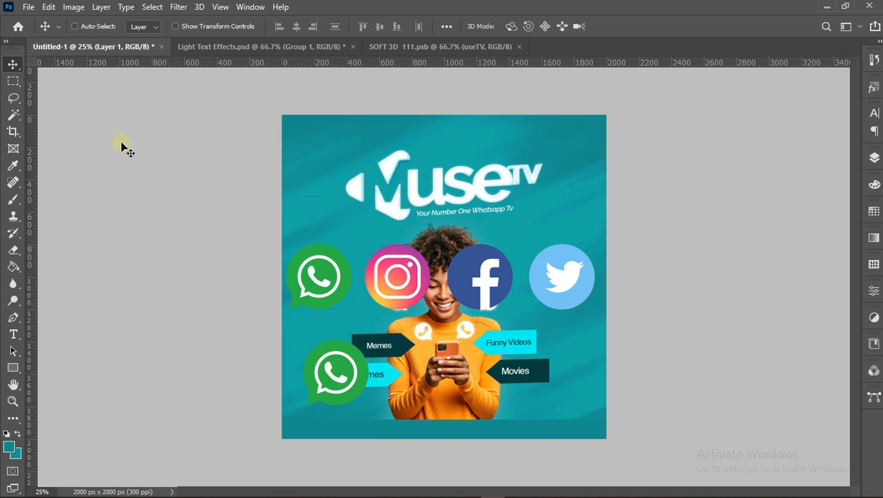
Select the white ring and phone handset of the copied WhatsApp logo with the Magic Wand and delete them to transparency.
left_click(13, 114)
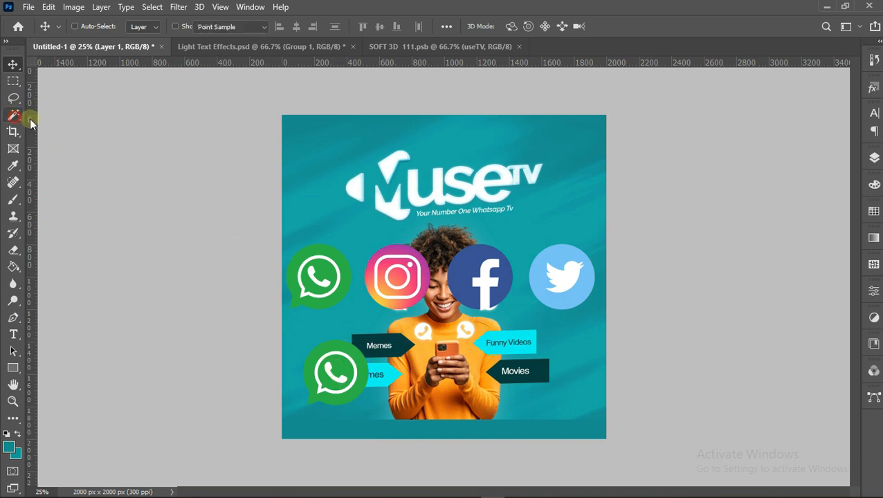
left_click(346, 355)
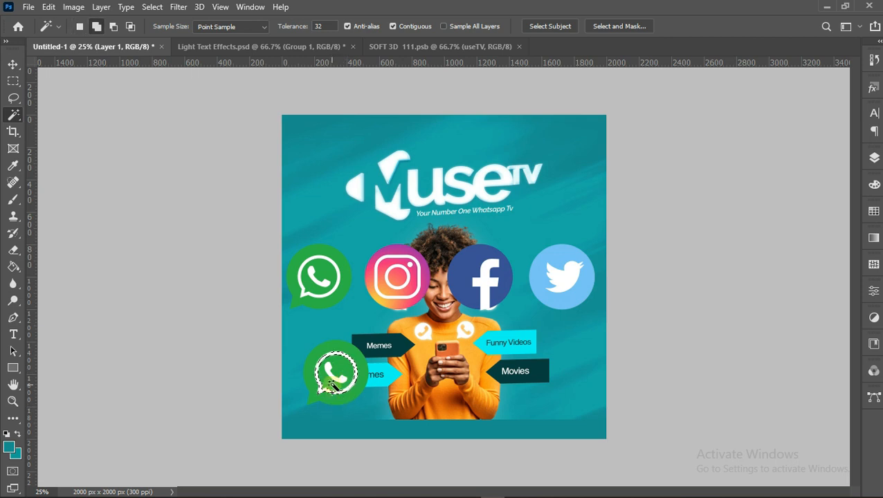
left_click(340, 380, "shift")
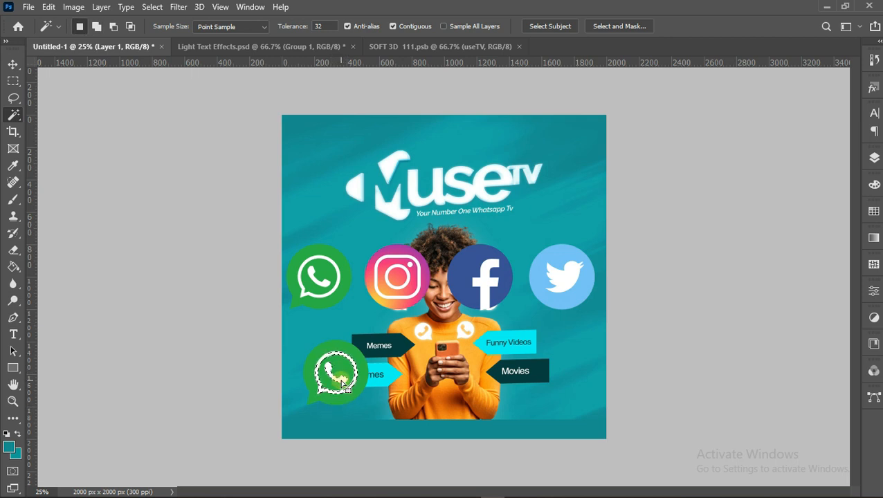
key("alt+BackSpace")
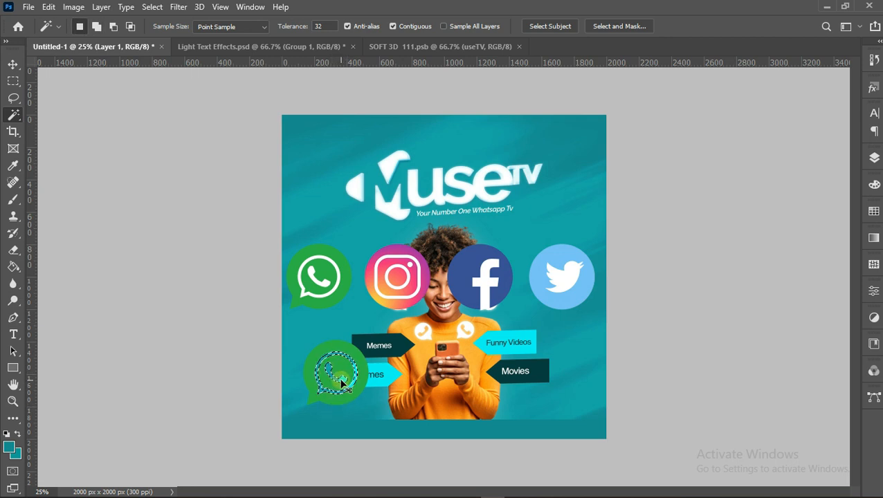
key("ctrl+d")
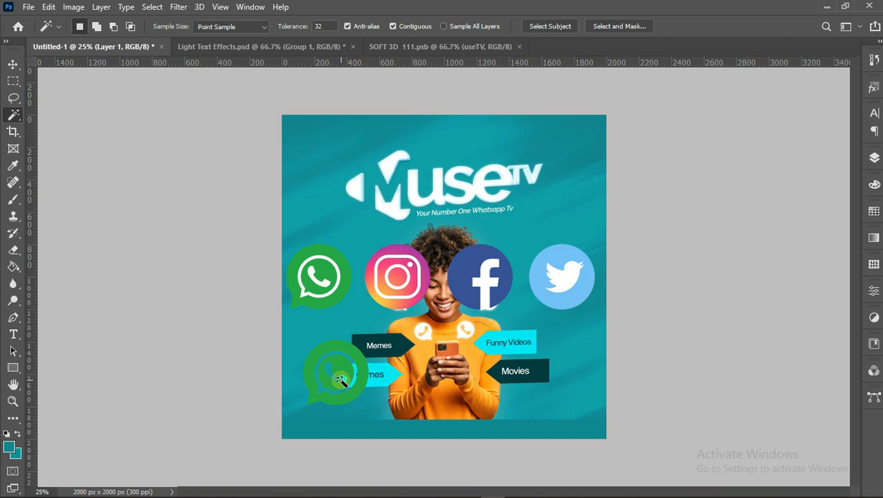
Apply a white Color Overlay with Normal blending at 100% opacity to the cut-out WhatsApp logo.
left_click(875, 158)
right_click(797, 204)
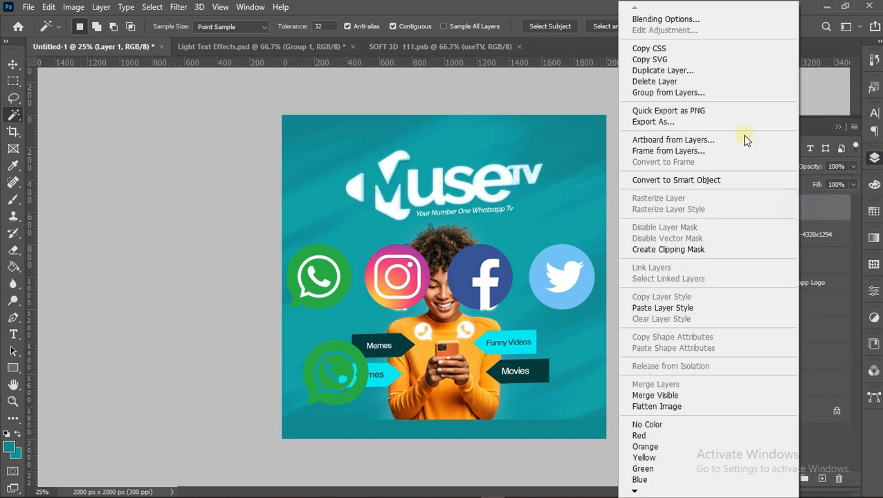
left_click(668, 21)
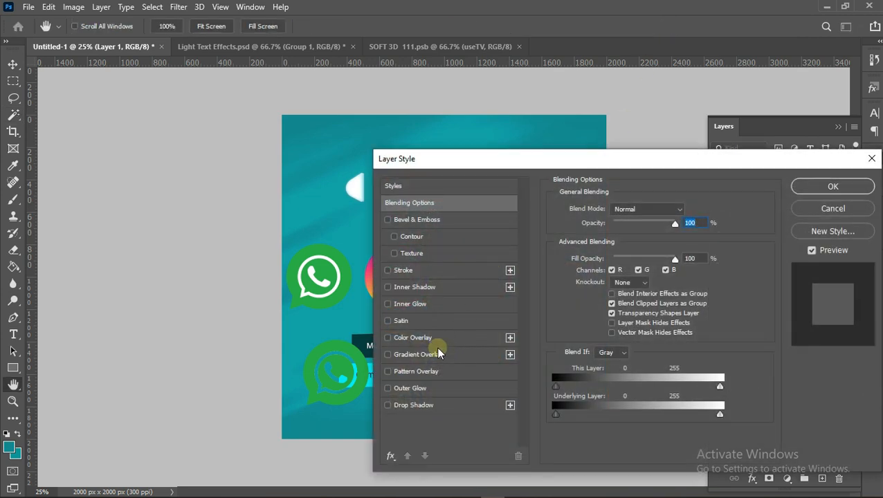
left_click(437, 338)
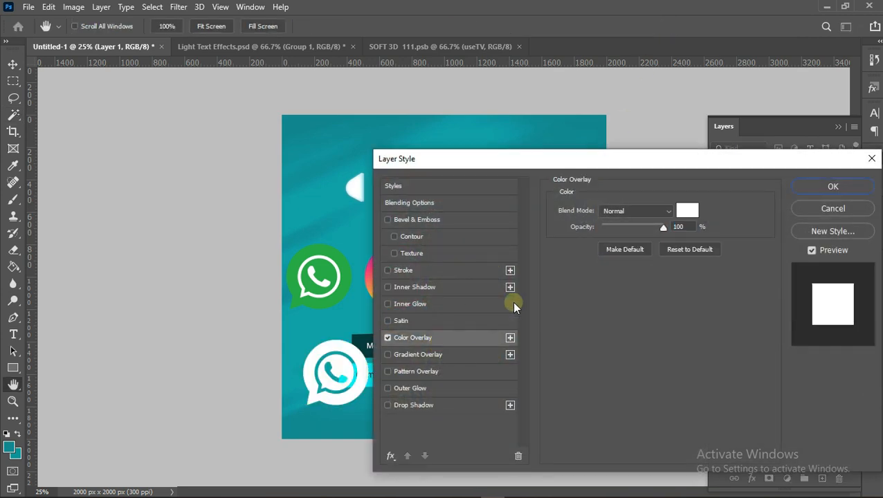
left_click(808, 189)
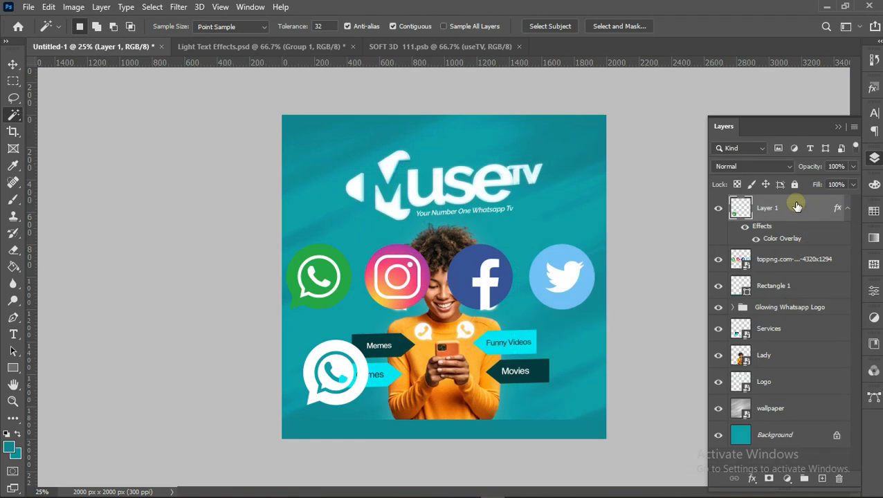
Scale the white WhatsApp logo down to a small icon and place it inside the footer strip, left of centre.
key("ctrl+t")
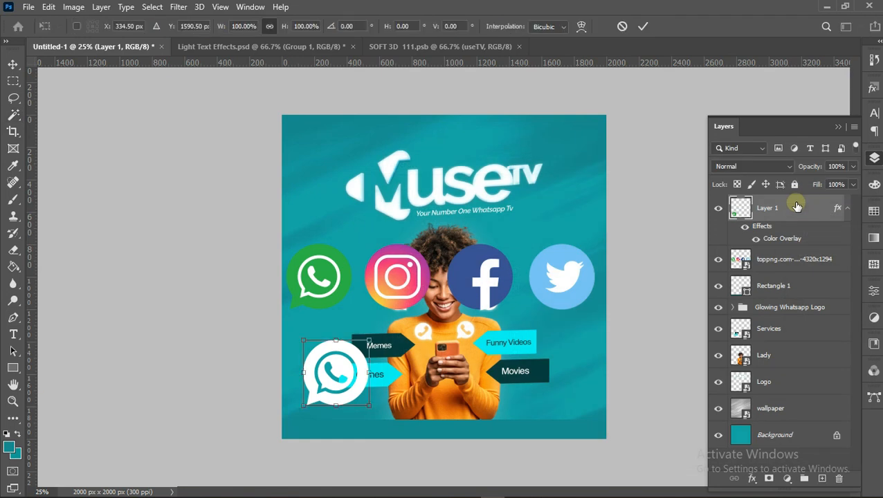
left_click(369, 339)
left_click_drag(368, 339, 340, 423)
left_click(643, 27)
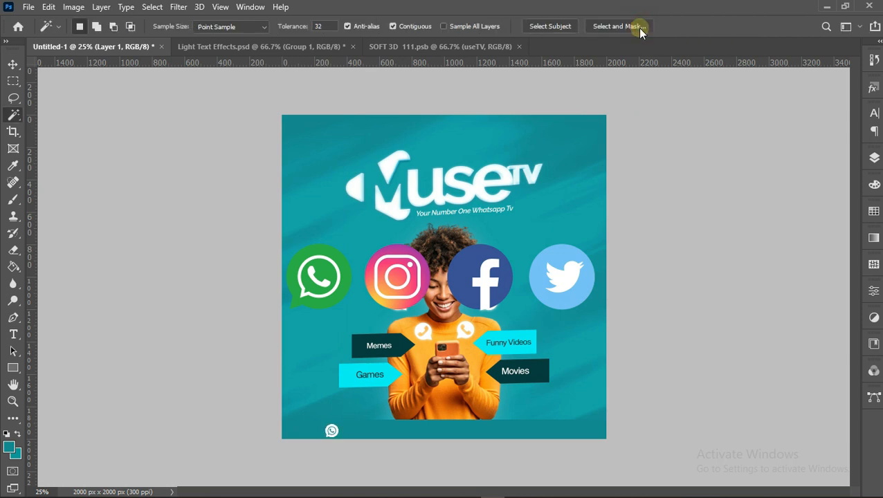
key("v")
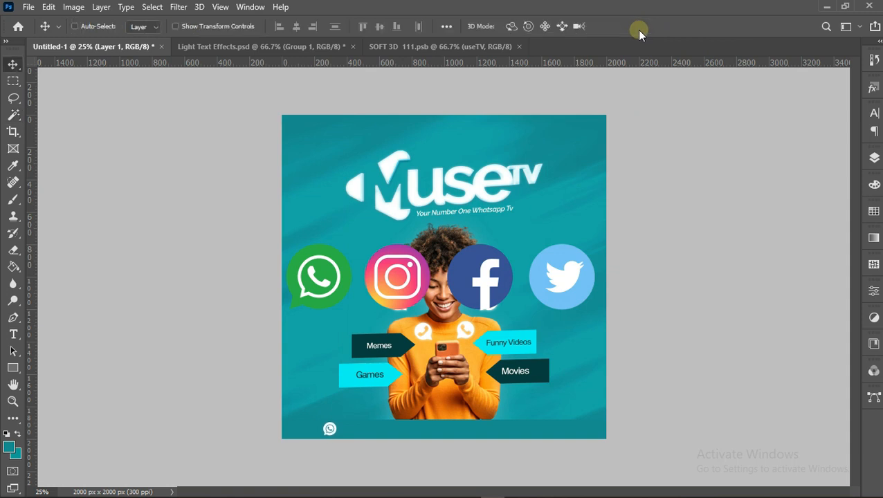
Move the Glowing Whatsapp Logo group and the Services, Lady and Logo layers up together by about 50 px.
right_click(441, 319)
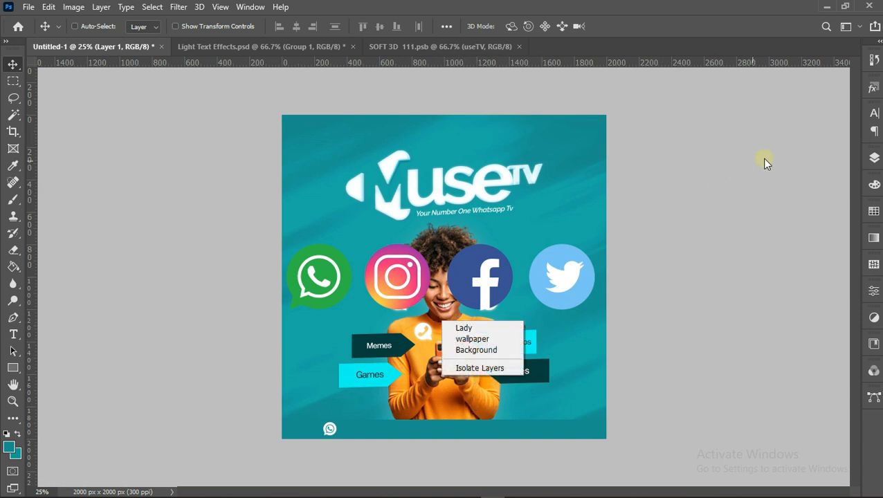
left_click(869, 162)
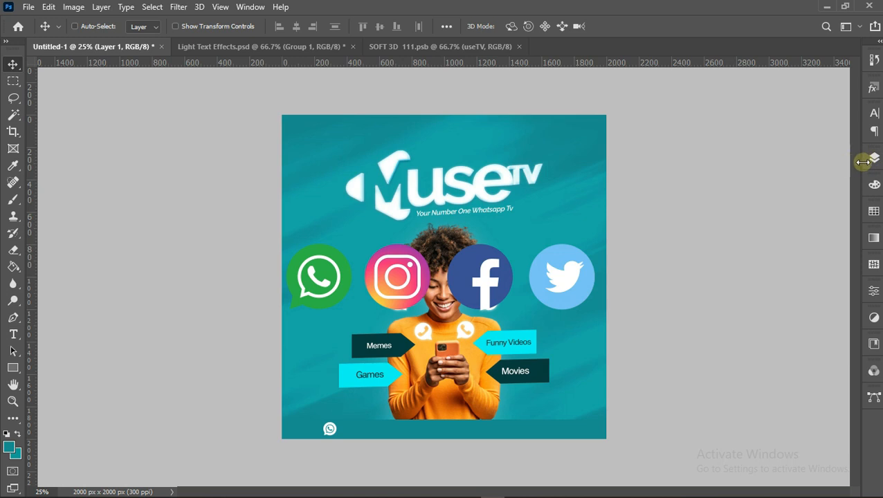
left_click(870, 161)
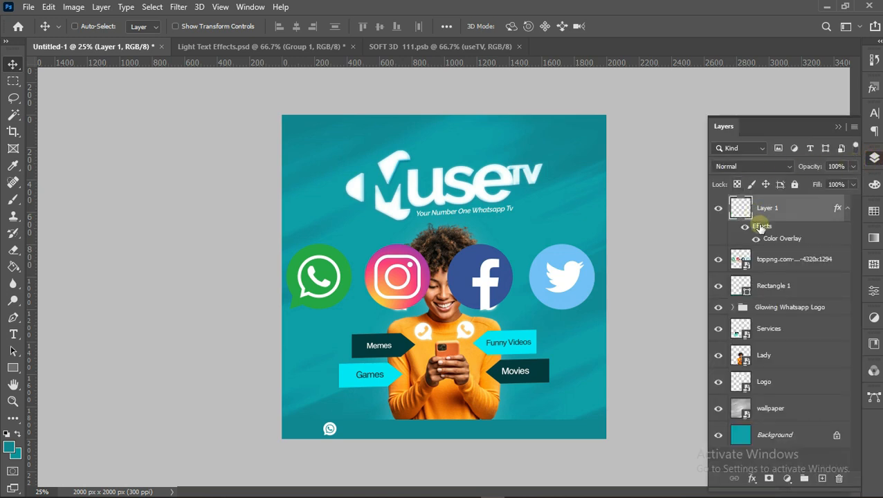
left_click(763, 261)
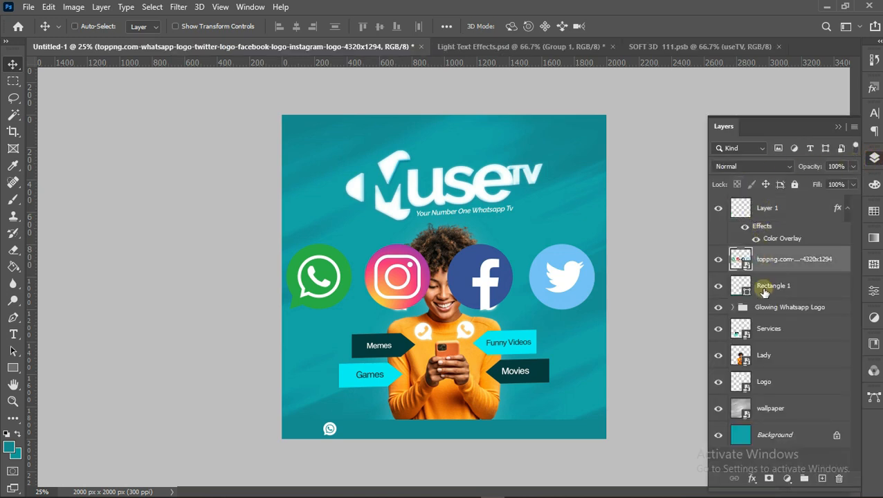
left_click(761, 309)
left_click(761, 330, "ctrl")
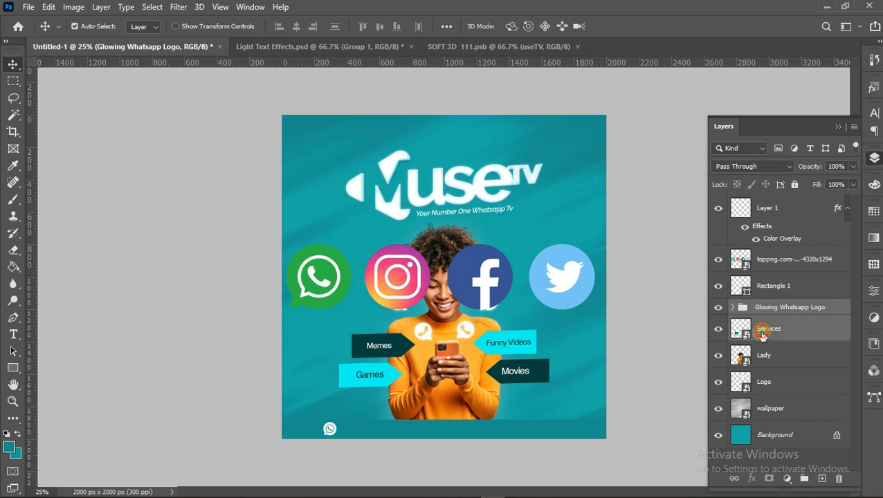
left_click(764, 357, "ctrl")
left_click(765, 385, "ctrl")
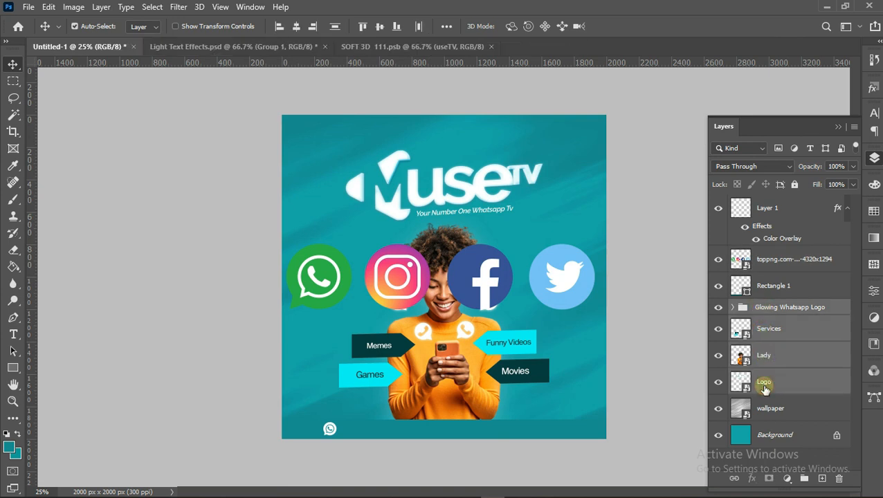
key("shift+Up")
key("shift+Up")
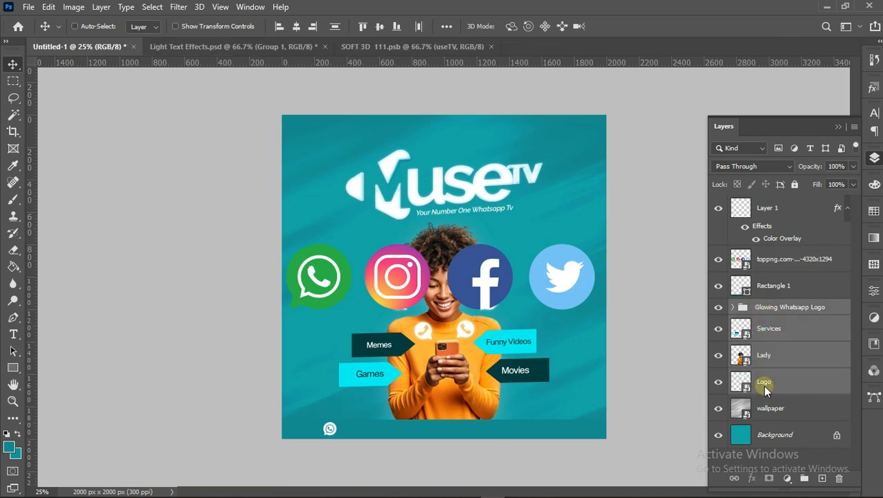
key("shift+Up")
key("shift+Up")
key("shift+Up")
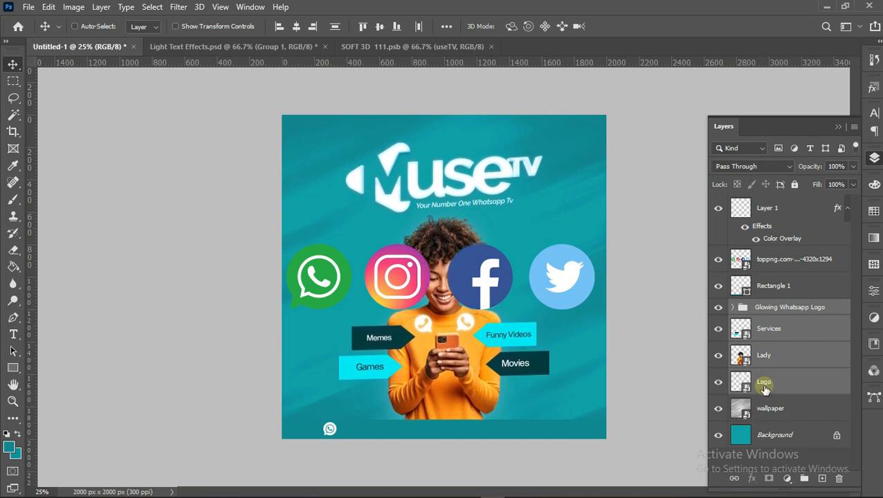
Stretch the teal footer rectangle's height to about 109% and nudge the small WhatsApp icon slightly up within it.
right_click(579, 437)
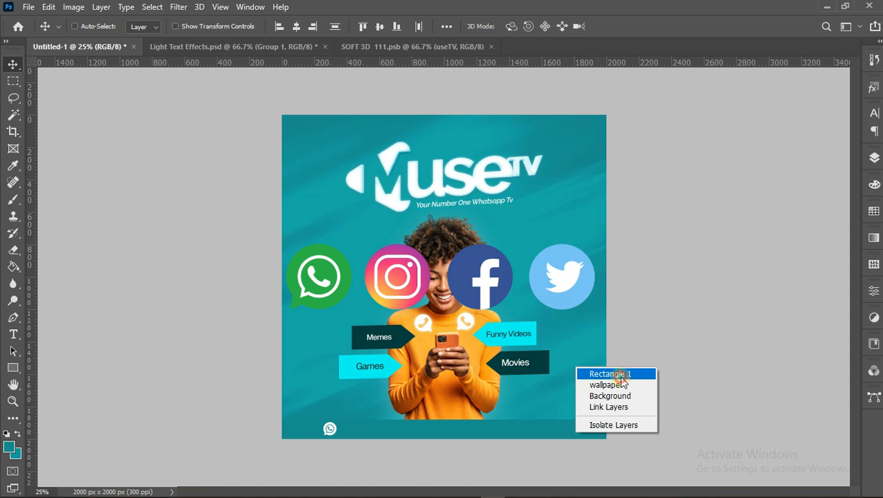
left_click(609, 374)
key("ctrl+t")
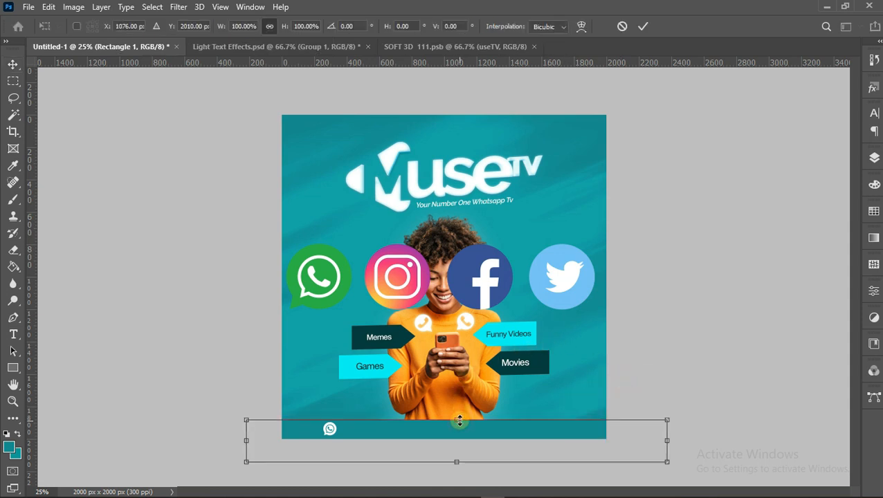
left_click_drag(460, 421, 459, 418)
key("Down")
key("Down")
key("Down")
key("Down")
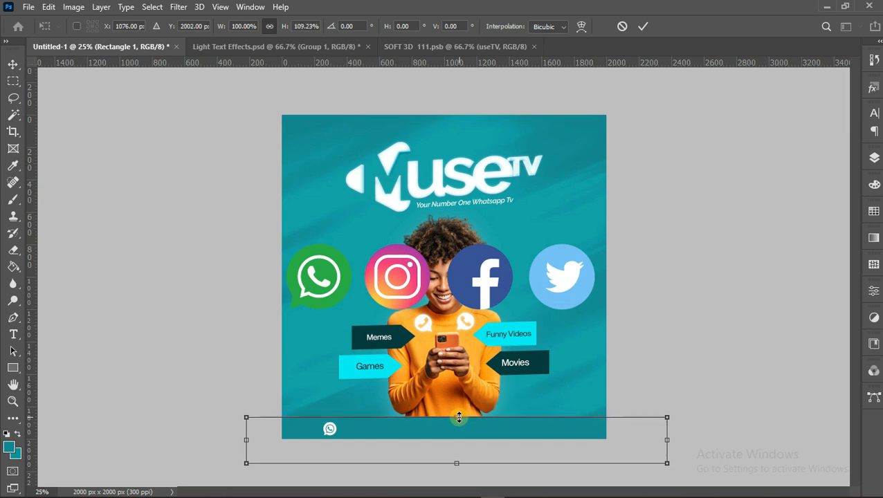
key("Return")
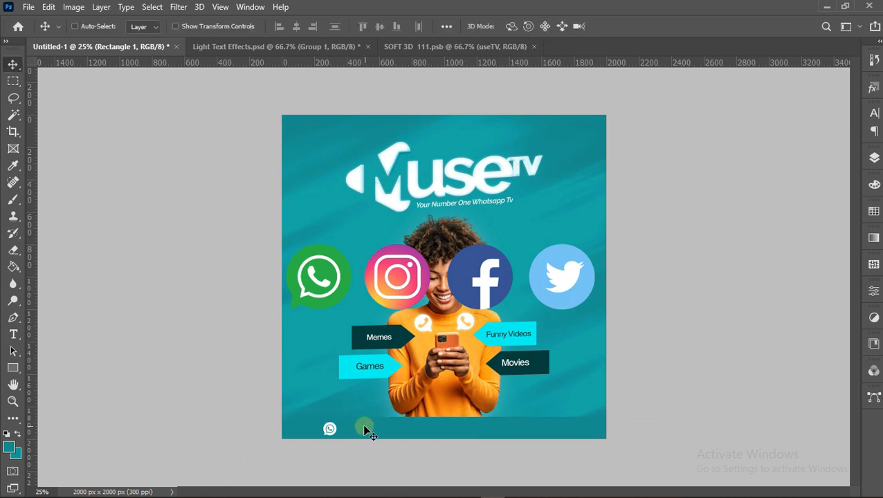
right_click(329, 432)
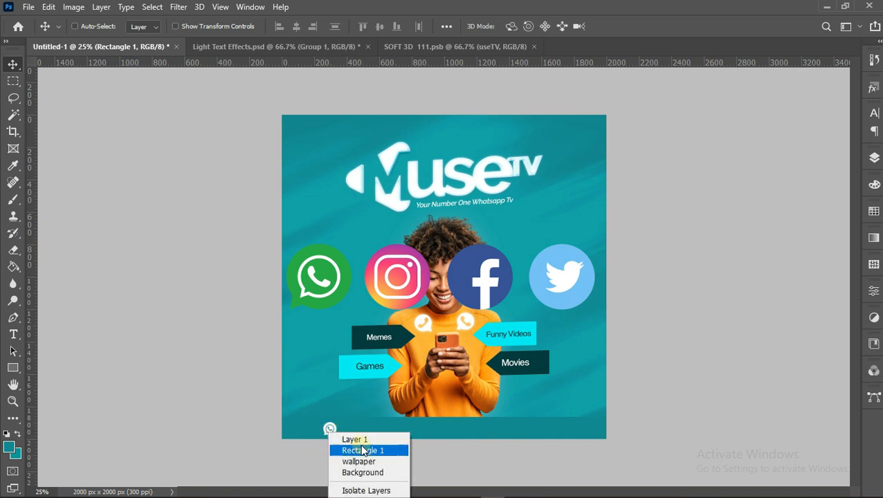
left_click(360, 440)
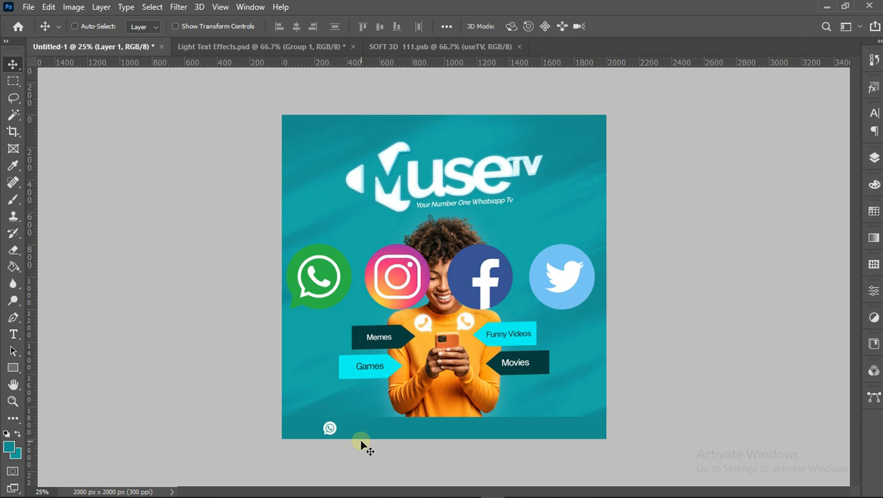
Add a 12 pt Sequel Sans text line with the contact phone number beside the footer's WhatsApp icon.
left_click(13, 334)
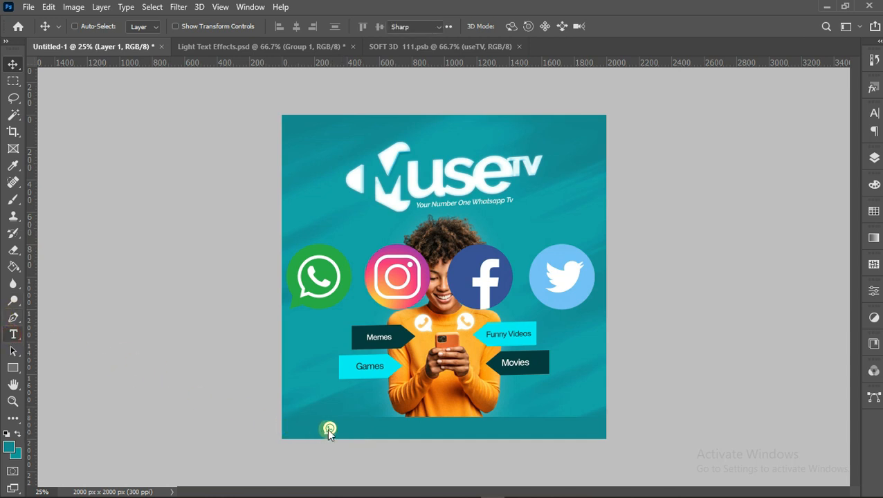
left_click(352, 425)
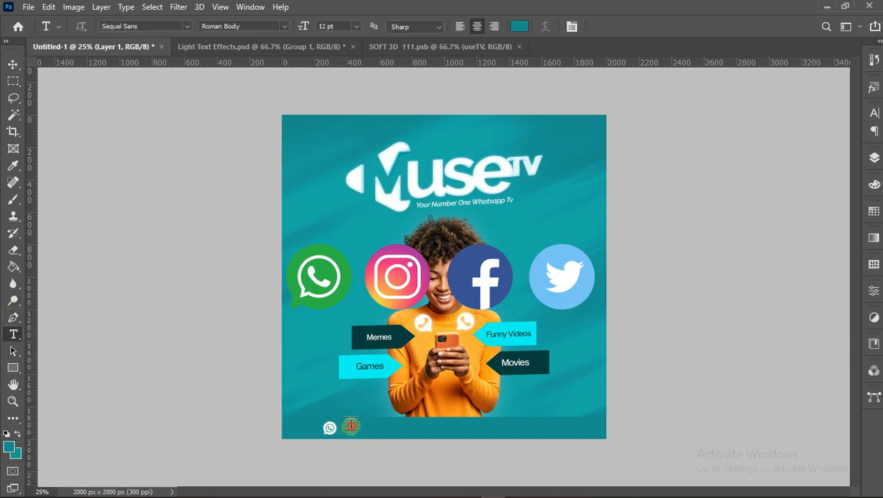
left_click(352, 425)
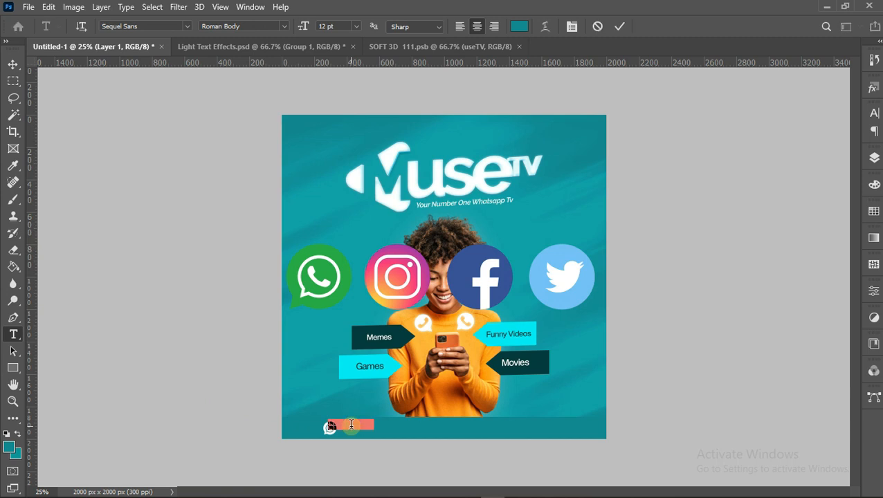
key("BackSpace")
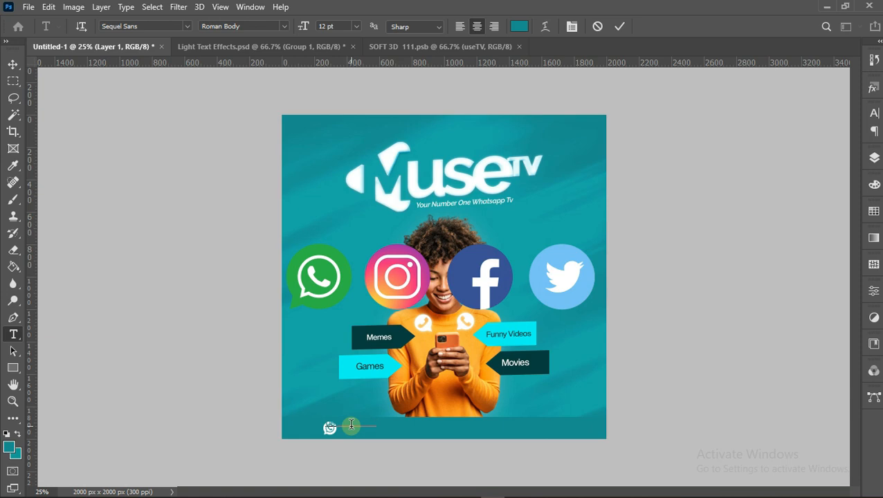
Change the colour of the whole phone number text to white.
right_click(352, 428)
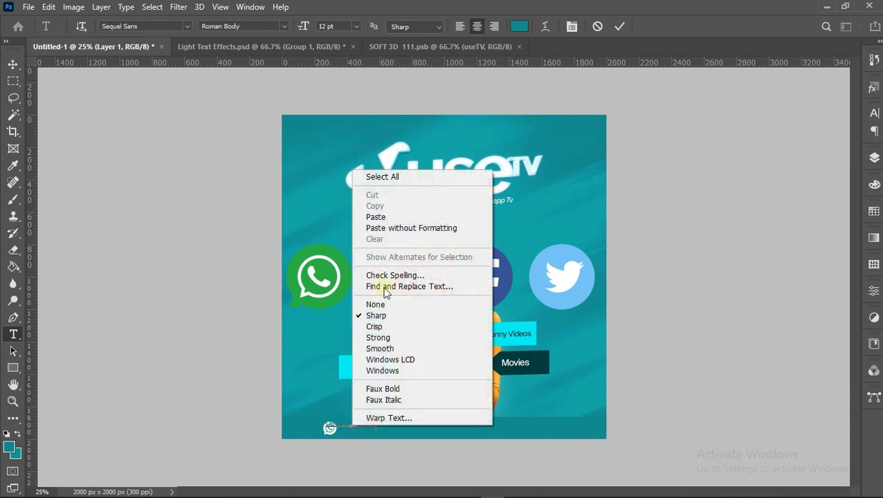
left_click(387, 176)
left_click(518, 26)
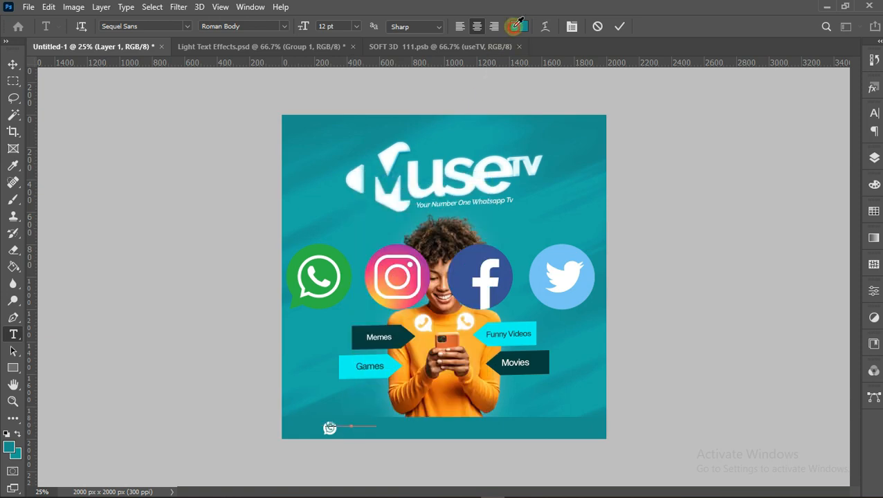
left_click_drag(548, 173, 412, 123)
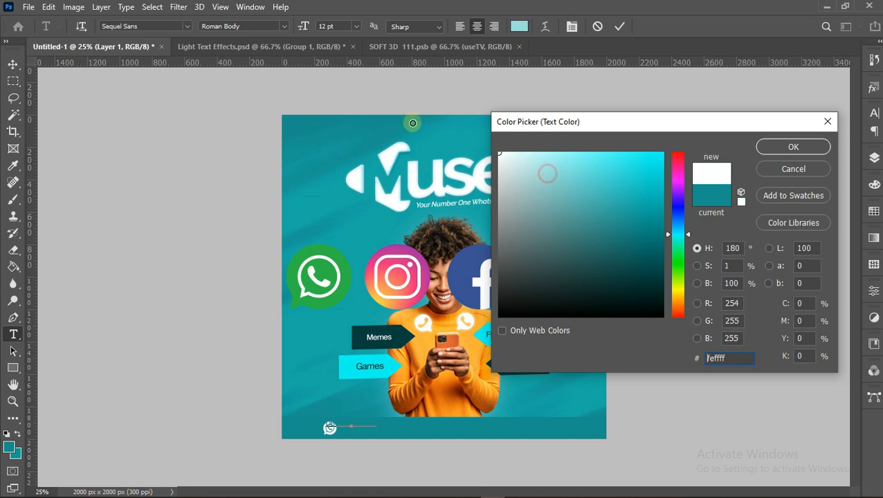
left_click(766, 145)
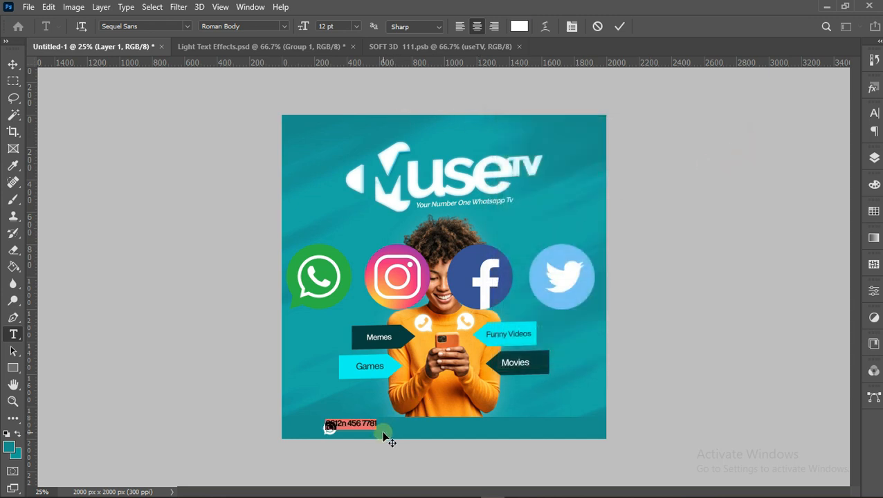
Shift the phone number clear of the WhatsApp icon and delete the stray letter "n" from it.
left_click_drag(386, 438, 399, 441)
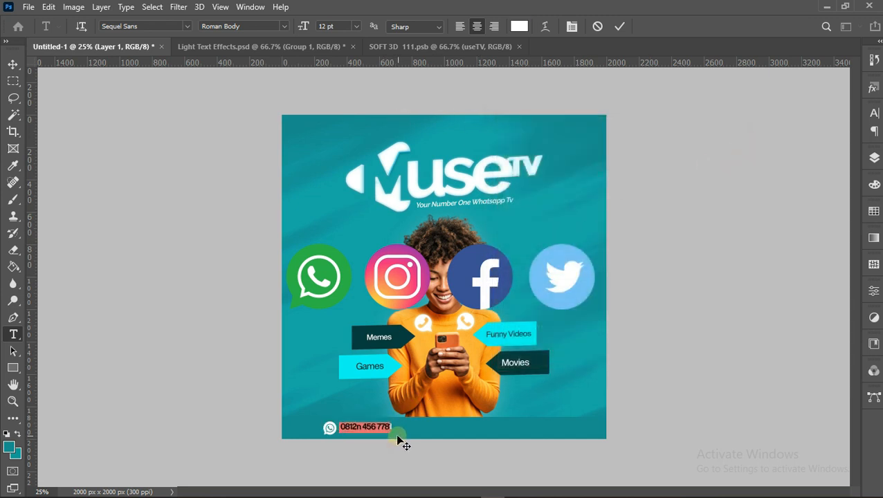
left_click(361, 427)
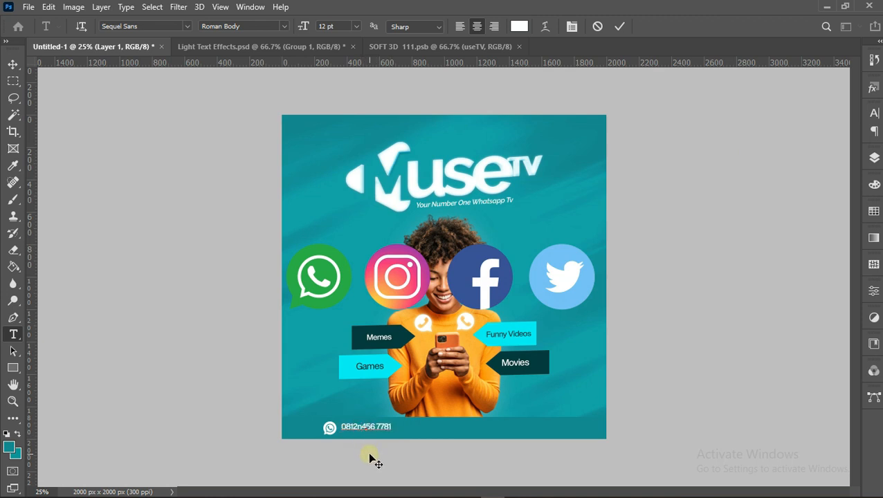
key("BackSpace")
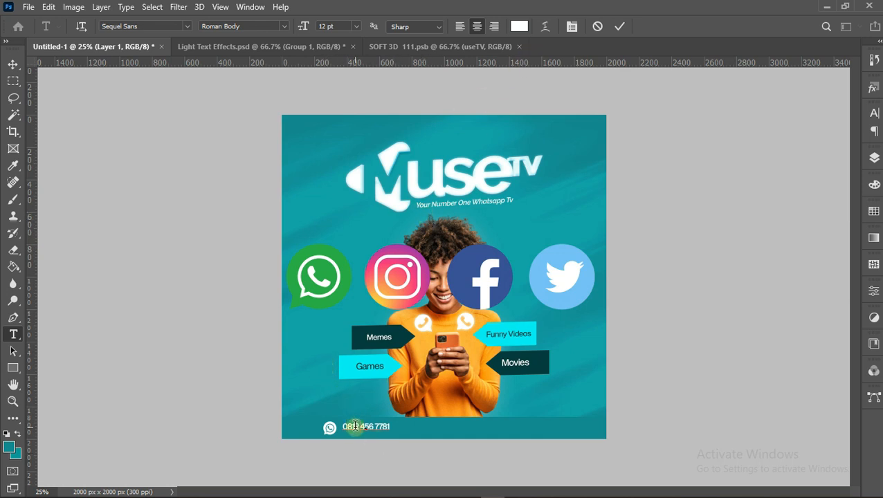
Set the whole phone number text to 16 pt and align it just beside the footer's WhatsApp icon.
right_click(354, 427)
left_click(392, 179)
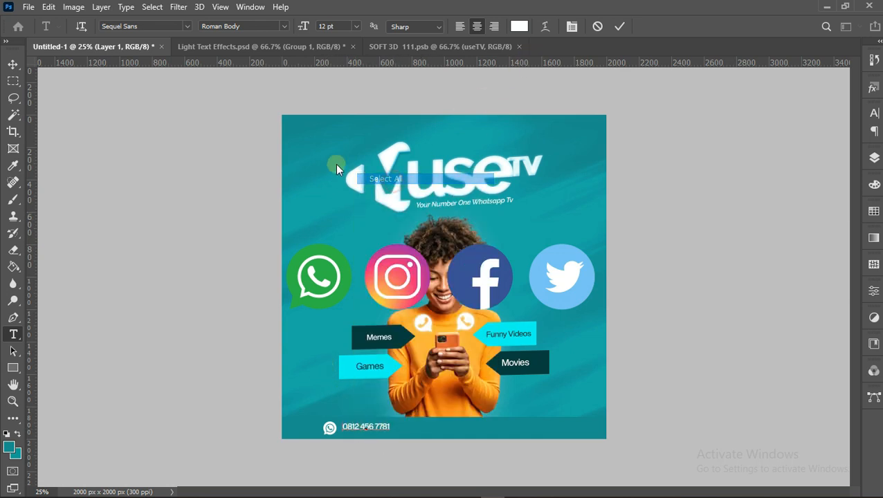
left_click(359, 27)
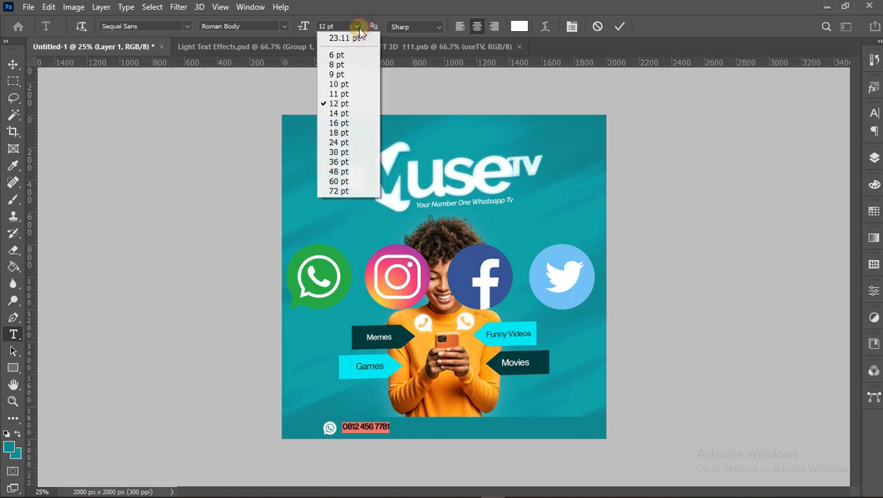
left_click(341, 122)
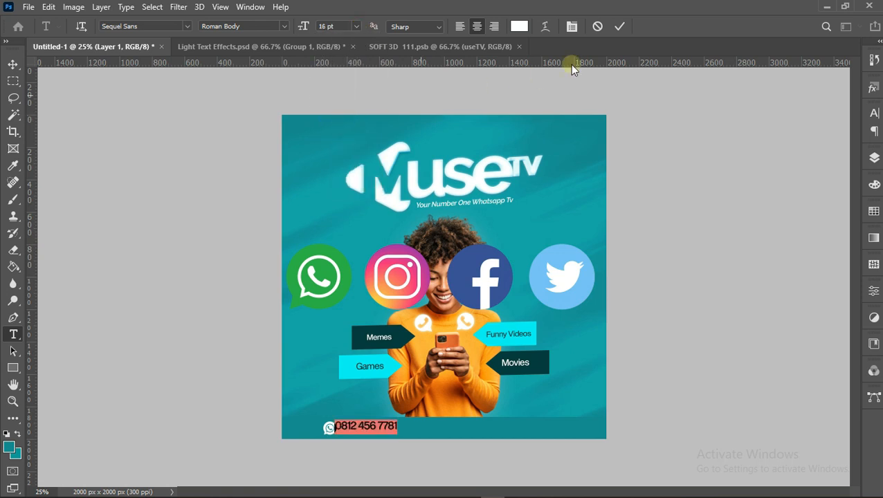
left_click(621, 28)
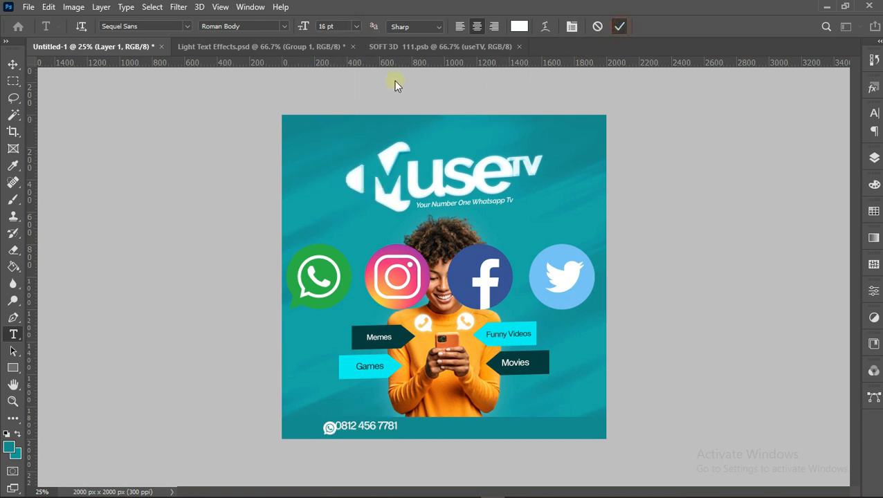
left_click(13, 65)
left_click_drag(368, 427, 371, 429)
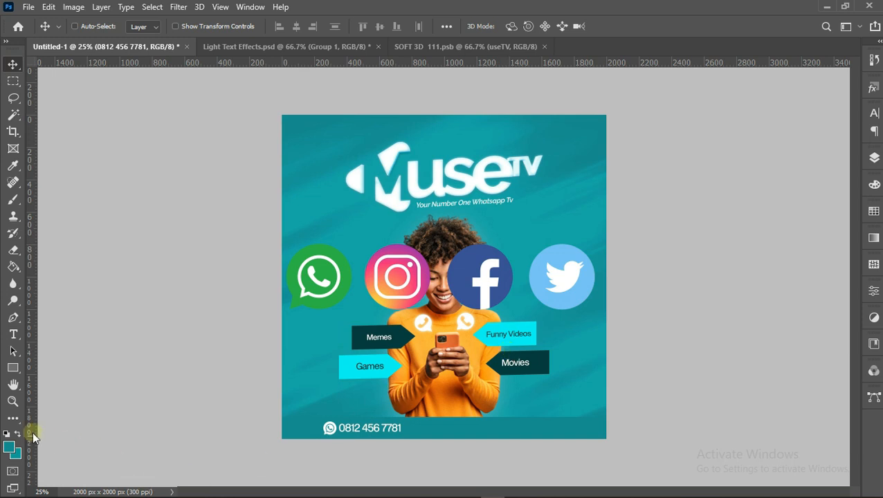
Scale the footer's WhatsApp icon down to about 60% around its centre.
left_click(13, 401)
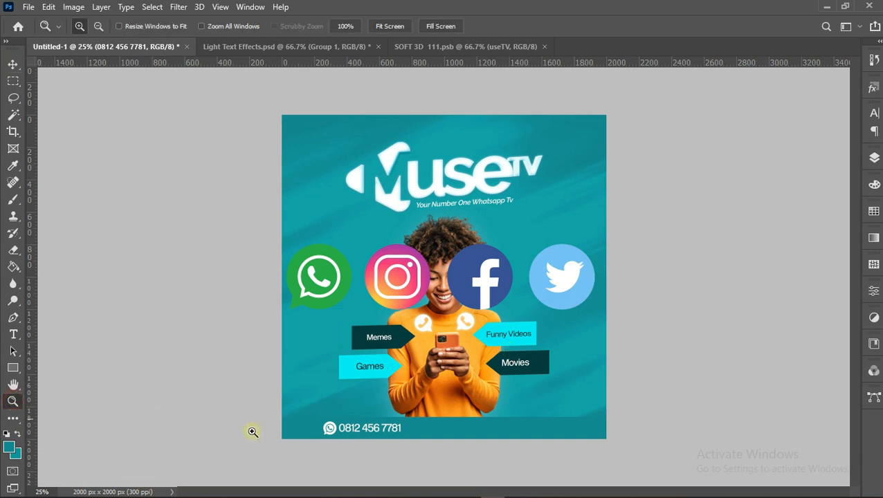
left_click(429, 458)
left_click(427, 458)
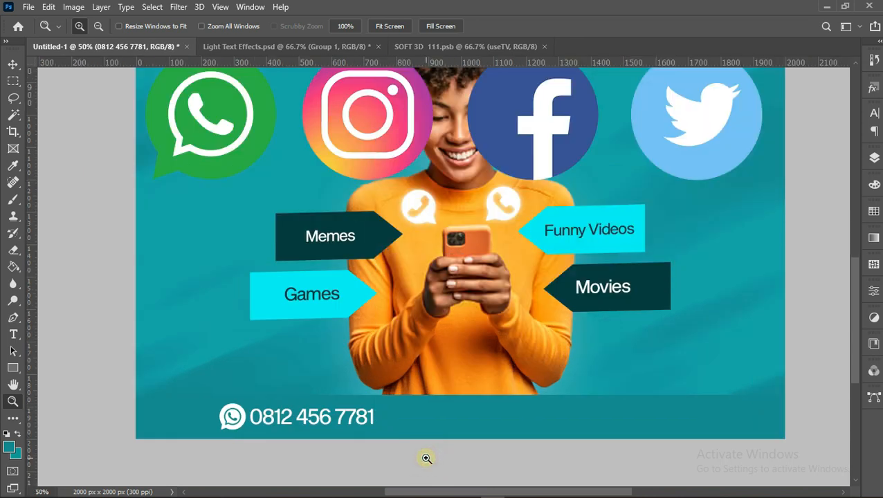
left_click(12, 64)
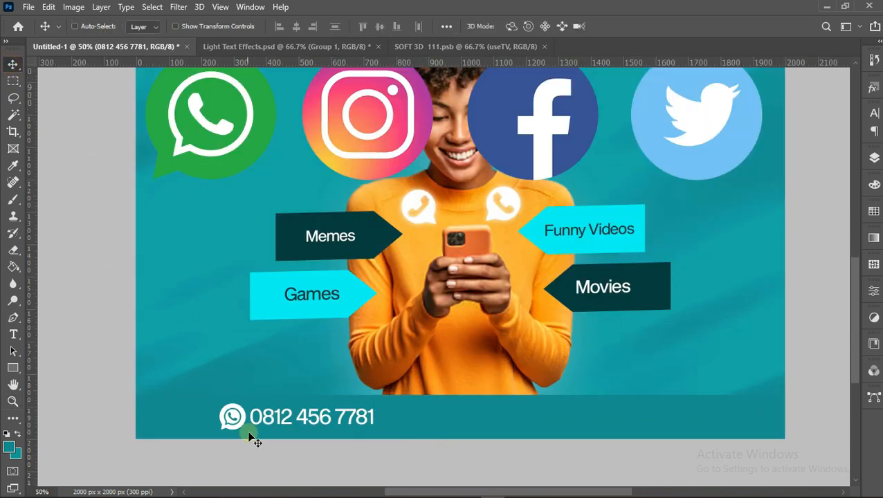
right_click(233, 417)
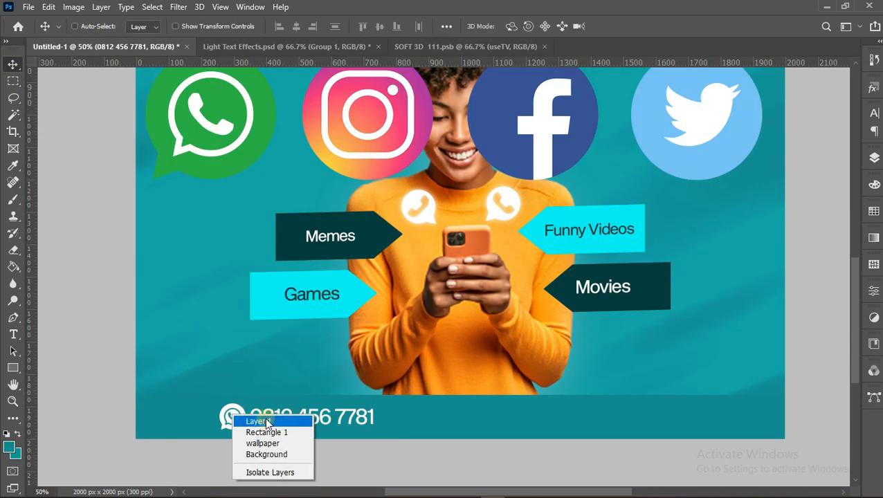
left_click(265, 417)
key("ctrl")
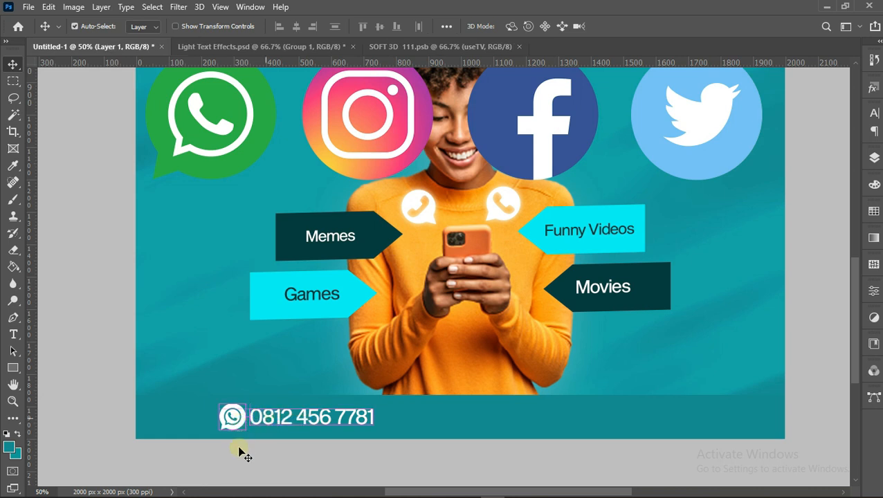
key("ctrl+t")
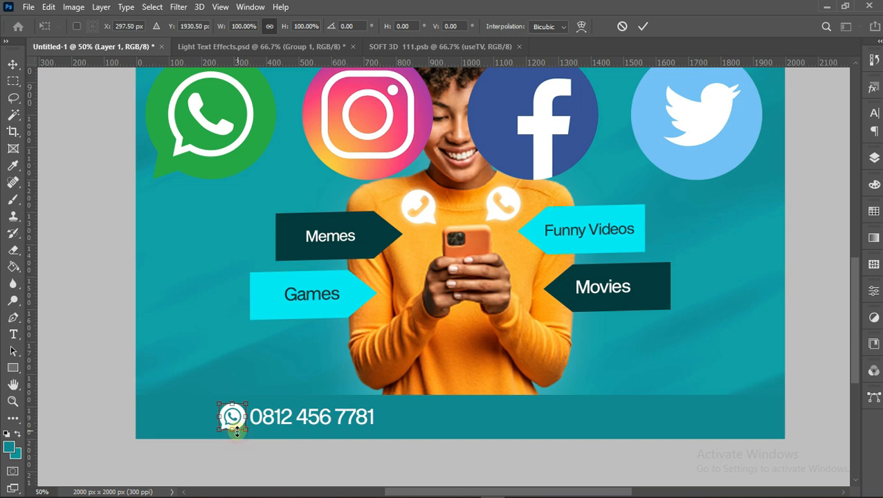
left_click_drag(238, 429, 234, 407)
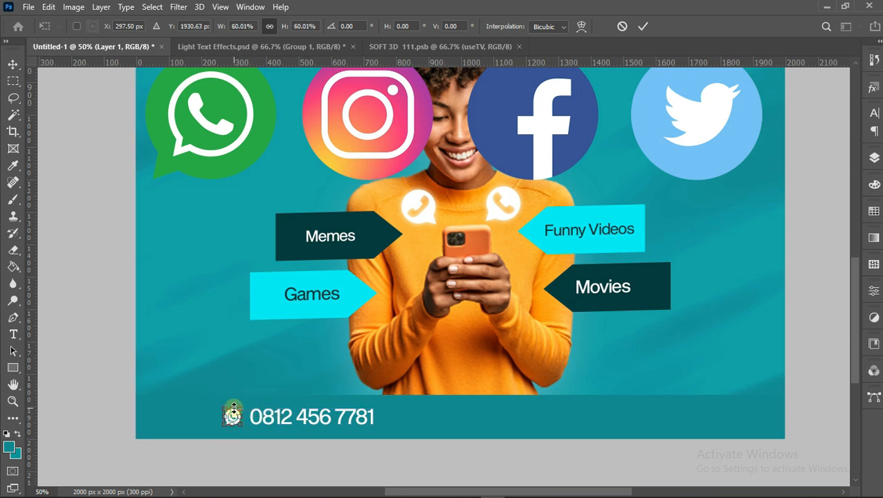
Nudge the scaled WhatsApp icon 20 px right so it sits close to the phone number, and apply the transform.
key("Right")
key("Right")
key("Right")
key("Right")
key("Right")
key("Right")
key("Right")
key("Right")
key("Right")
key("Right")
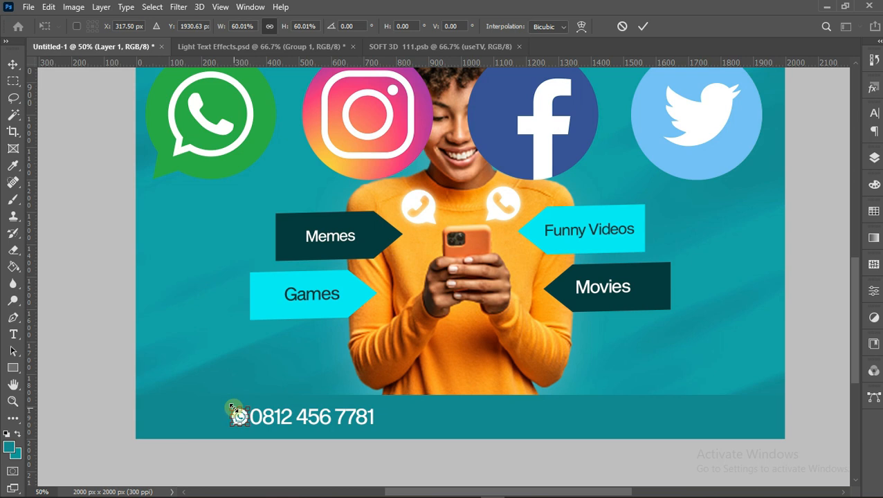
key("Return")
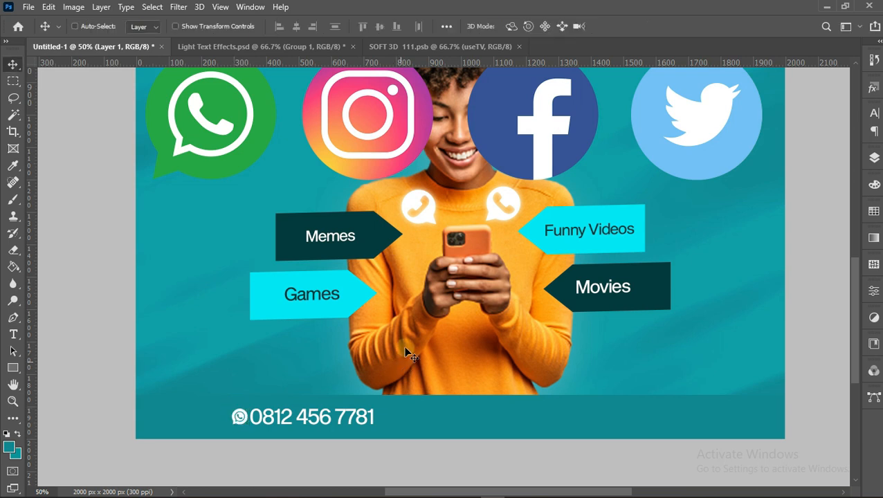
Marquee-select the Facebook logo in the toppng social logos layer and copy it onto its own layer.
left_click(12, 402)
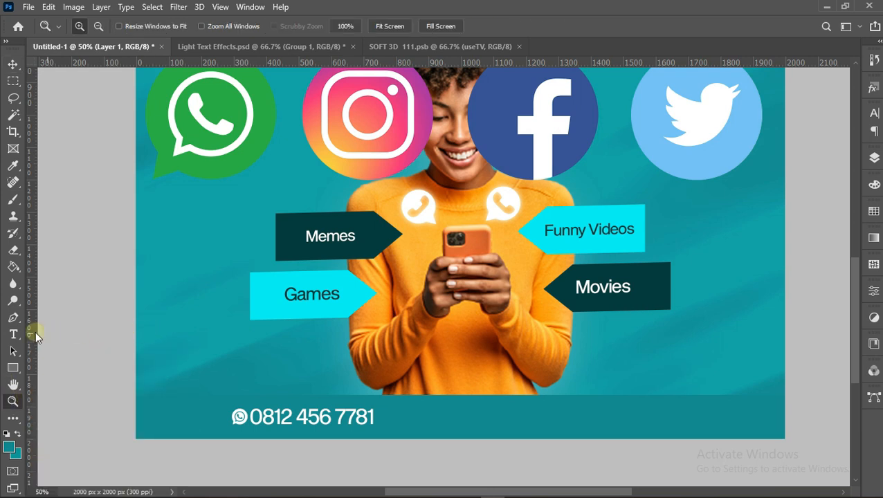
left_click(13, 83)
scroll(414, 237, "up", 1)
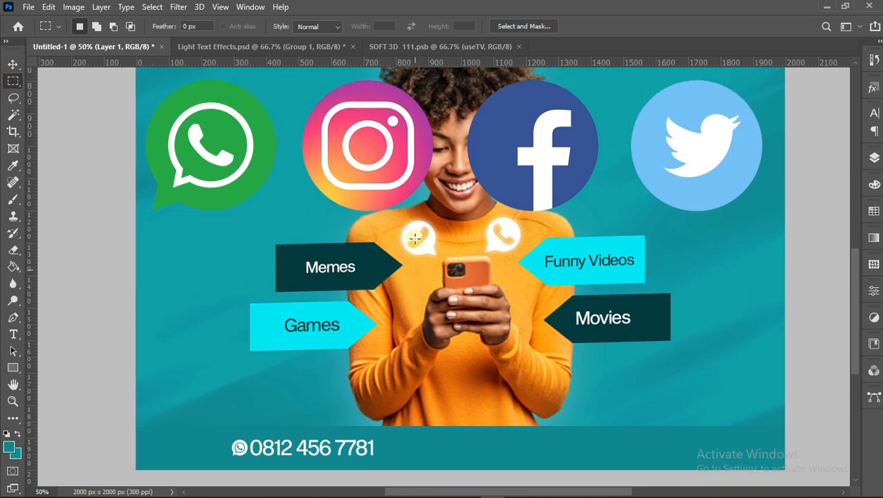
left_click_drag(455, 233, 611, 76)
left_click(875, 158)
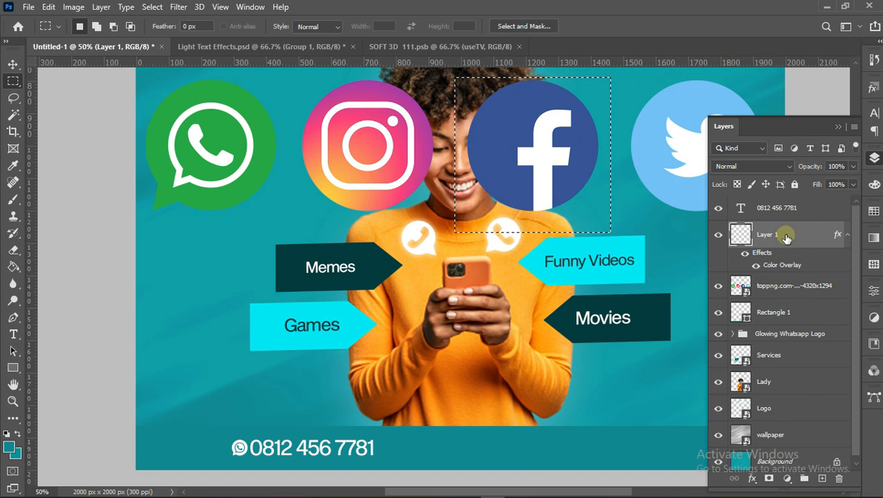
left_click(767, 294)
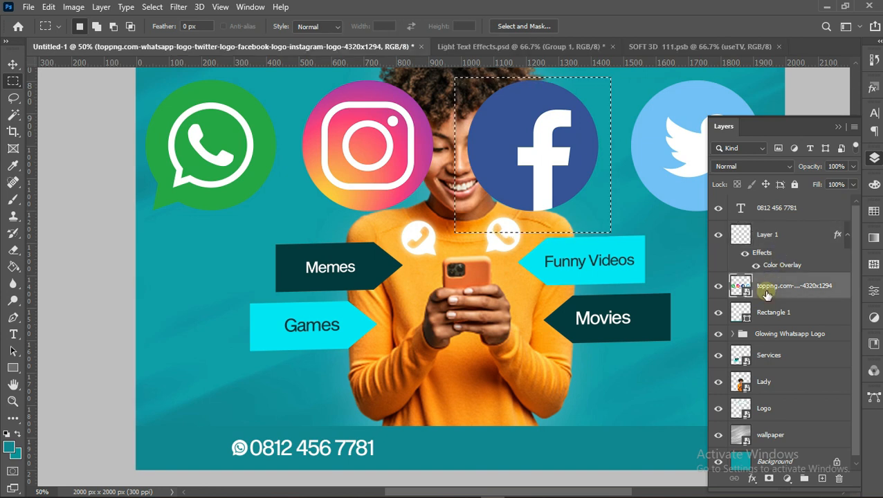
key("ctrl+j")
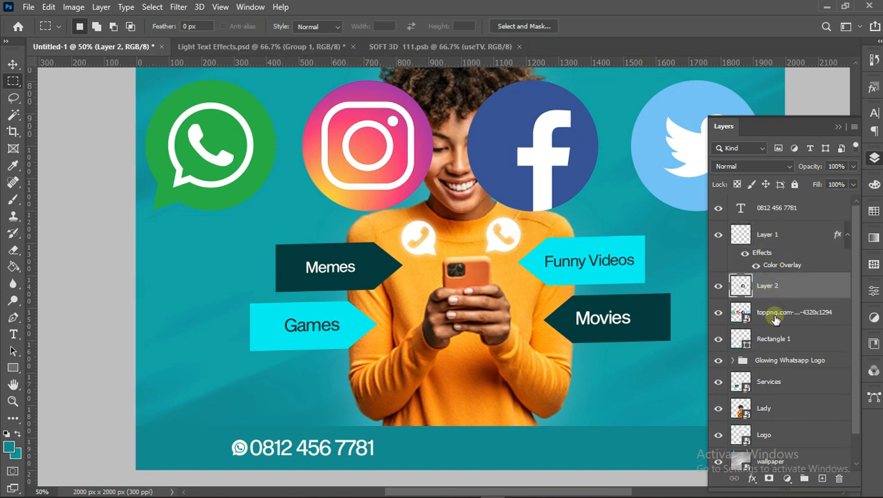
Copy the Instagram logo from the toppng social logos layer onto its own layer, and reselect the source layer.
left_click(774, 319)
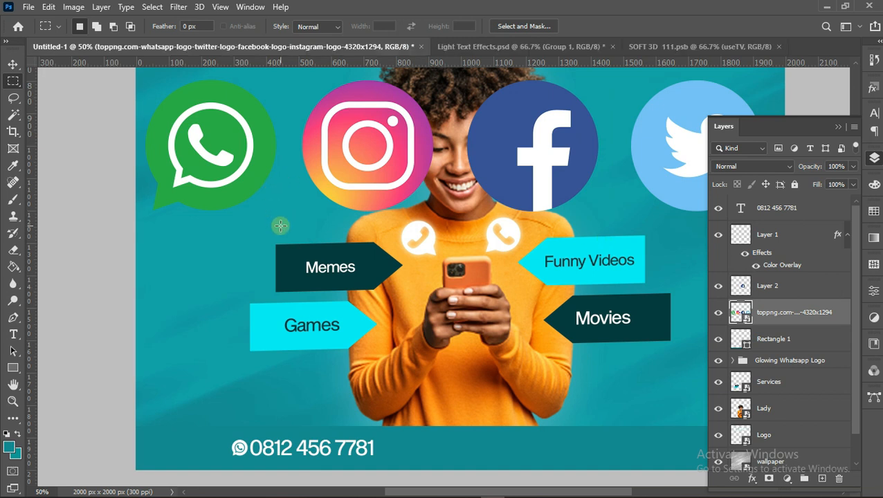
left_click_drag(280, 225, 449, 76)
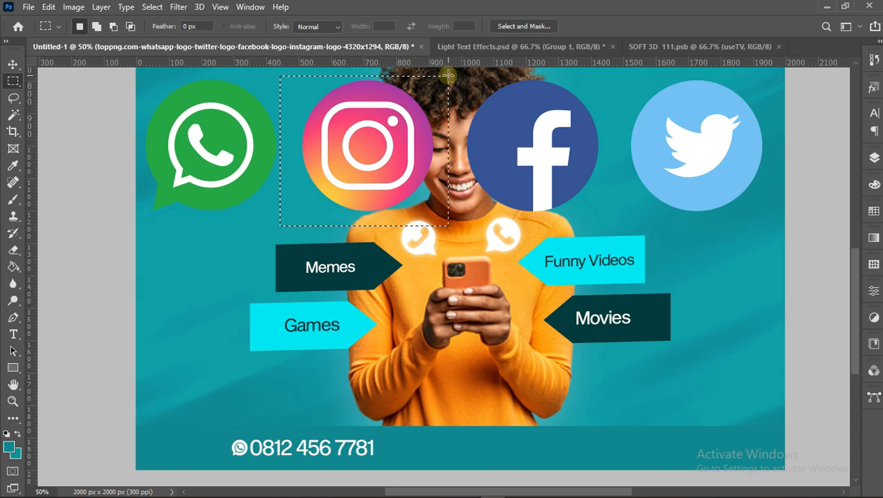
left_click(874, 158)
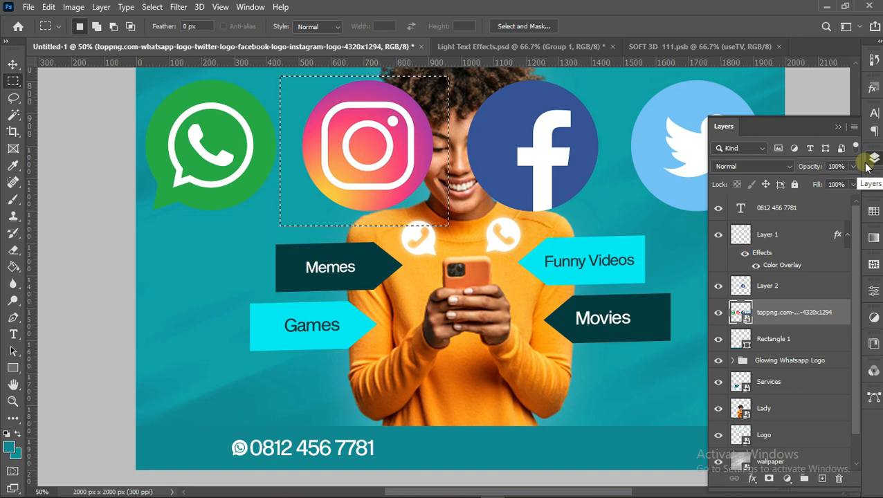
key("ctrl+shift+alt+n")
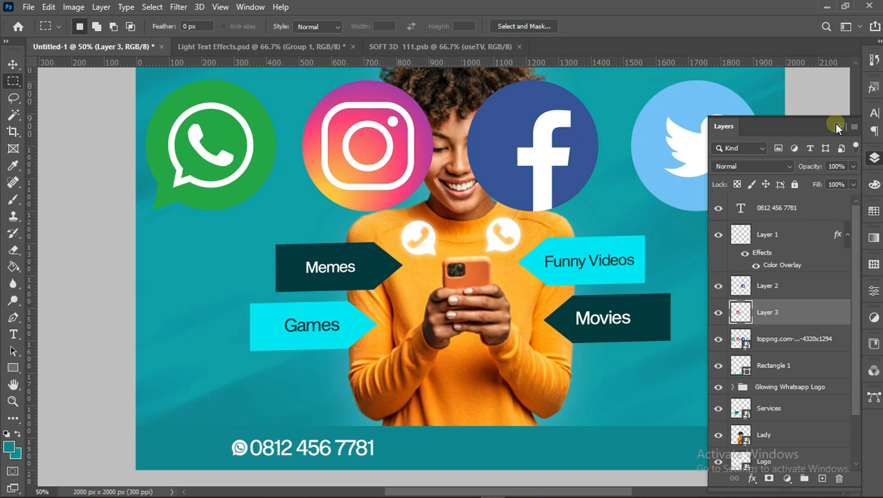
left_click(772, 346)
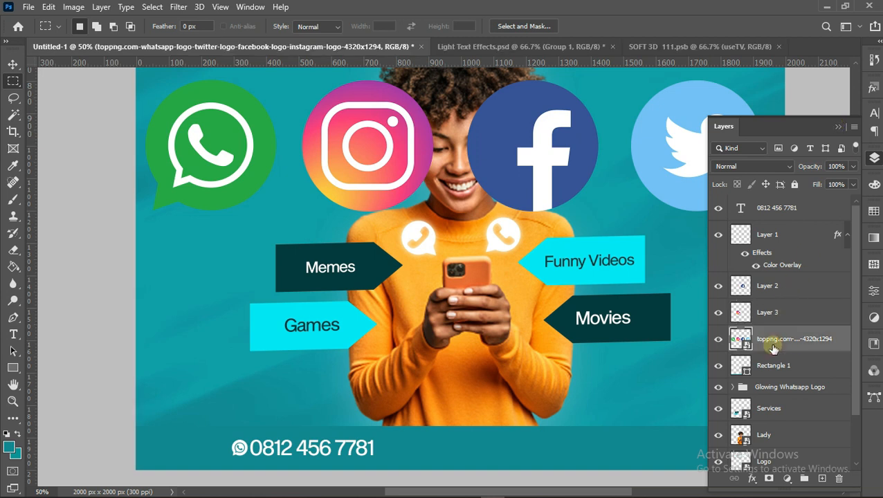
Delete the toppng social logos source layer and place the telegram-21807 image as an embedded object.
key("Delete")
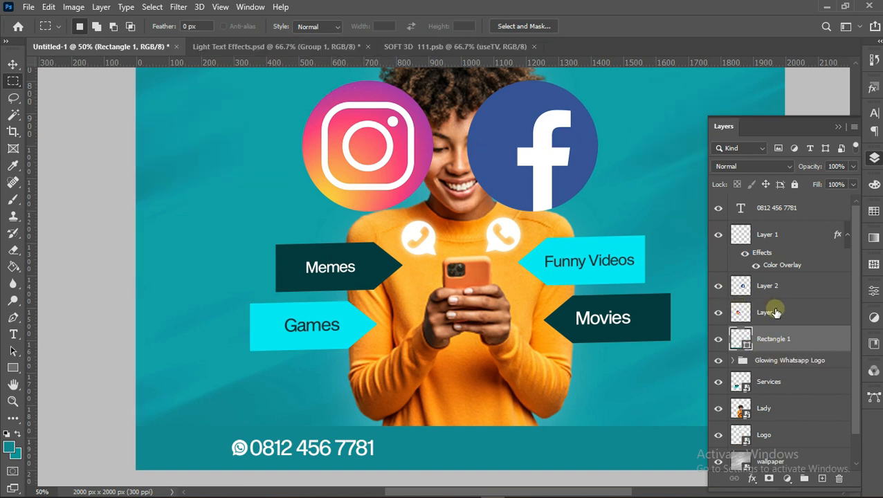
left_click(839, 130)
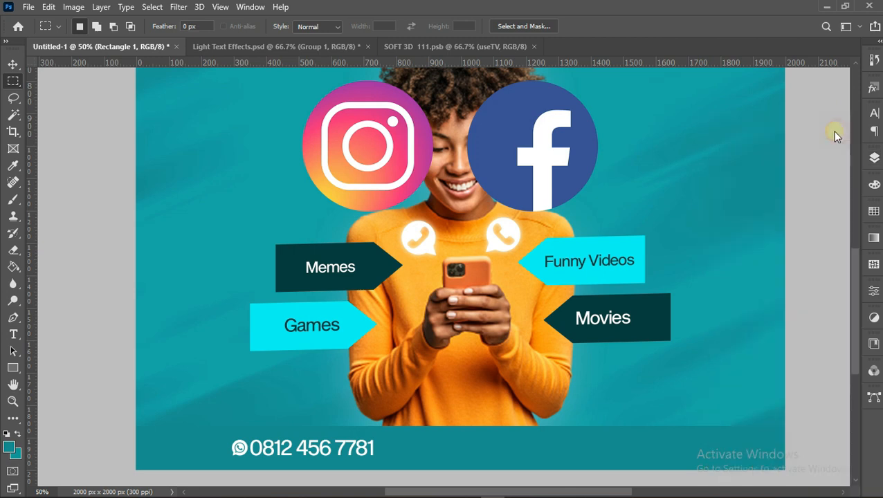
left_click(28, 9)
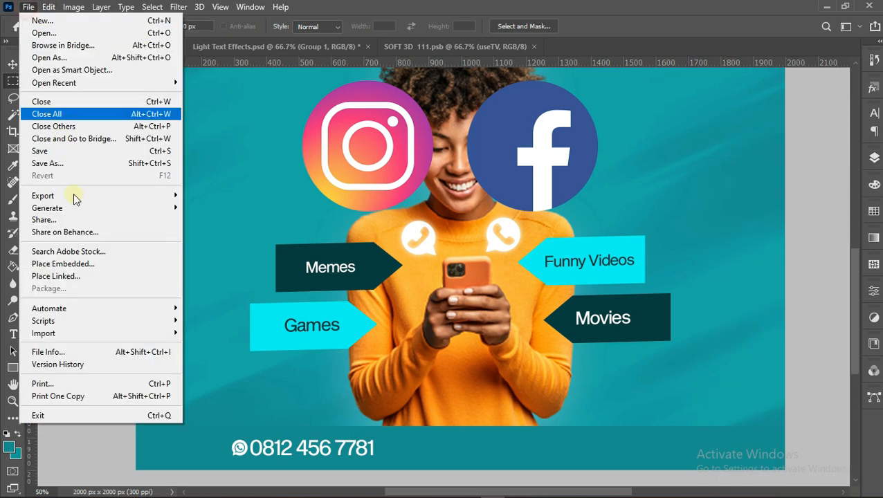
left_click(78, 262)
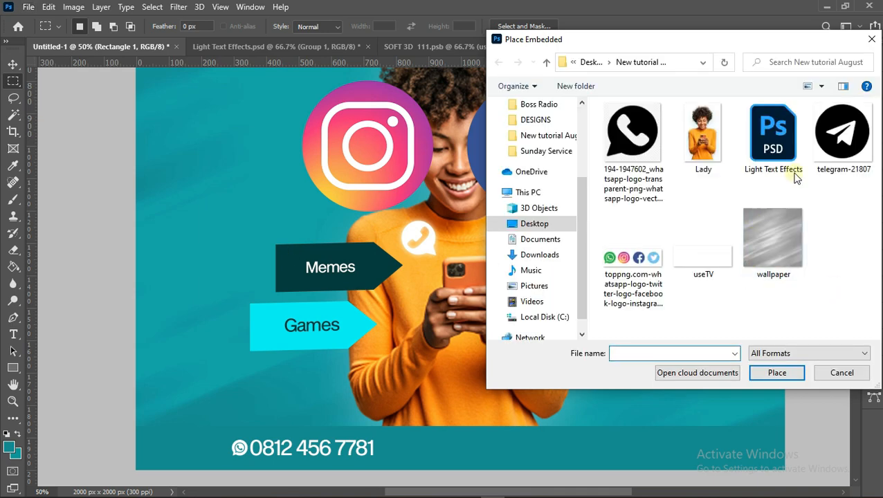
double_click(825, 149)
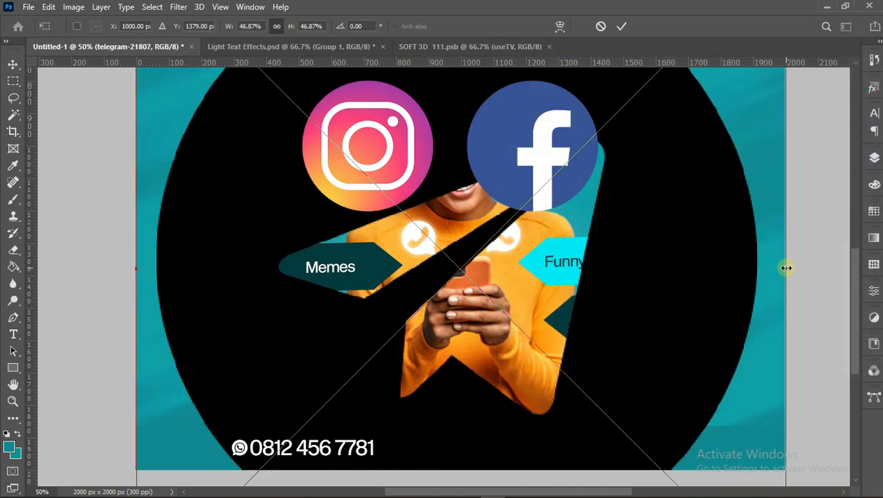
Scale the Telegram logo to about 9.9%, position it beside the Instagram logo at matching height, and apply the transform.
left_click_drag(786, 268, 259, 288)
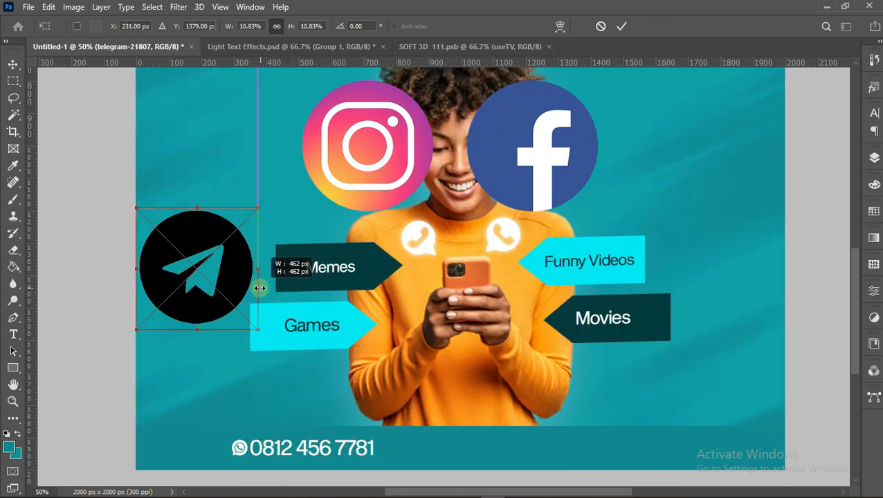
left_click_drag(194, 297, 216, 193)
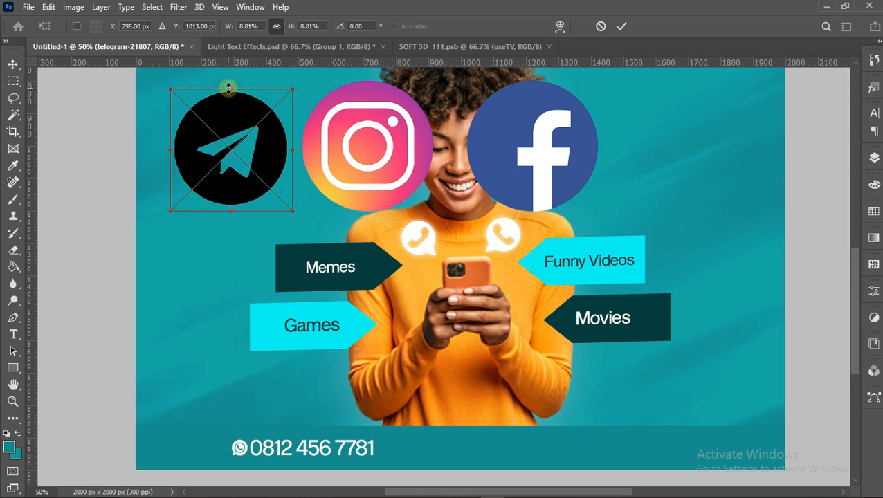
left_click_drag(229, 88, 228, 74)
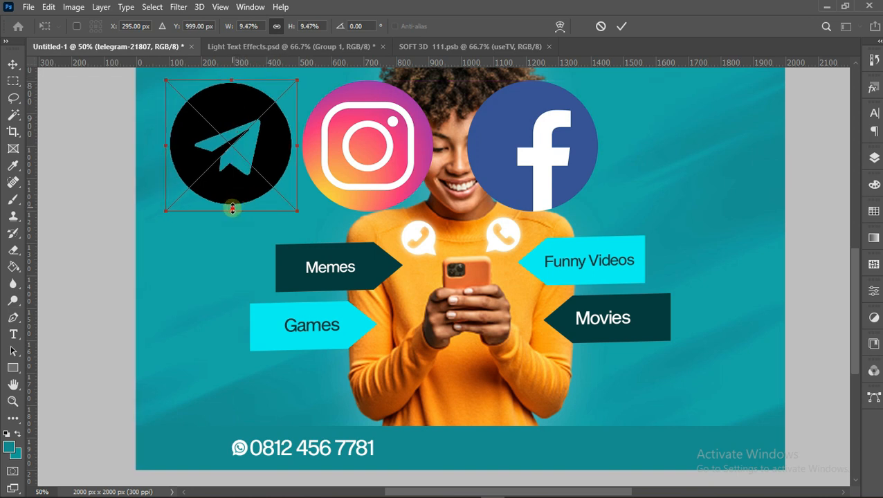
left_click_drag(233, 209, 231, 215)
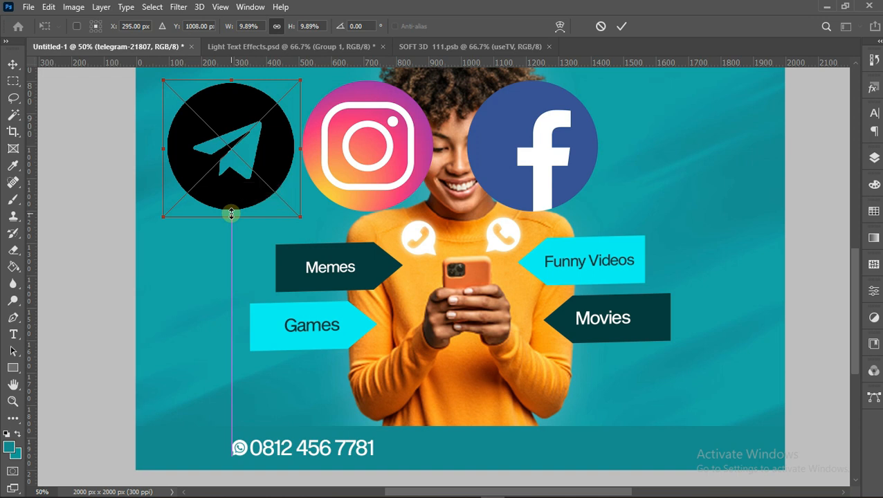
key("Return")
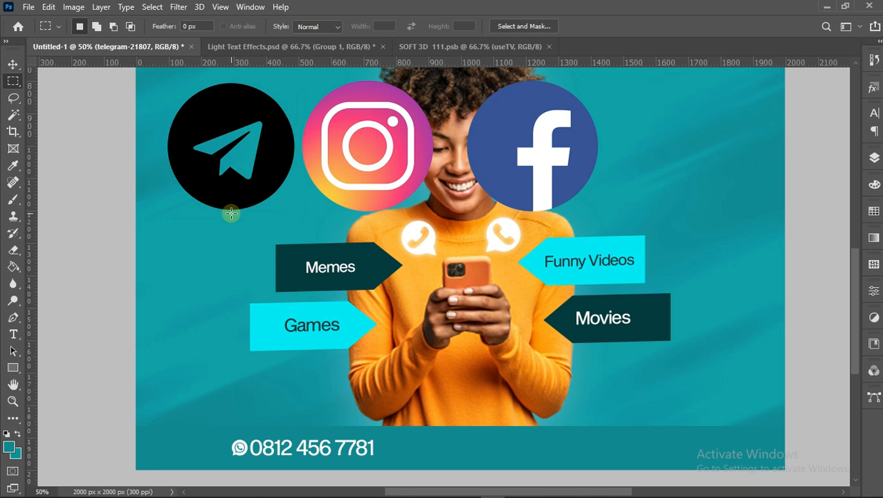
Nudge the Telegram logo about 8 px right to close the gap to the Instagram logo.
key("v")
key("Right")
key("Right")
key("Right")
key("Right")
key("Right")
key("Right")
key("Right")
key("Right")
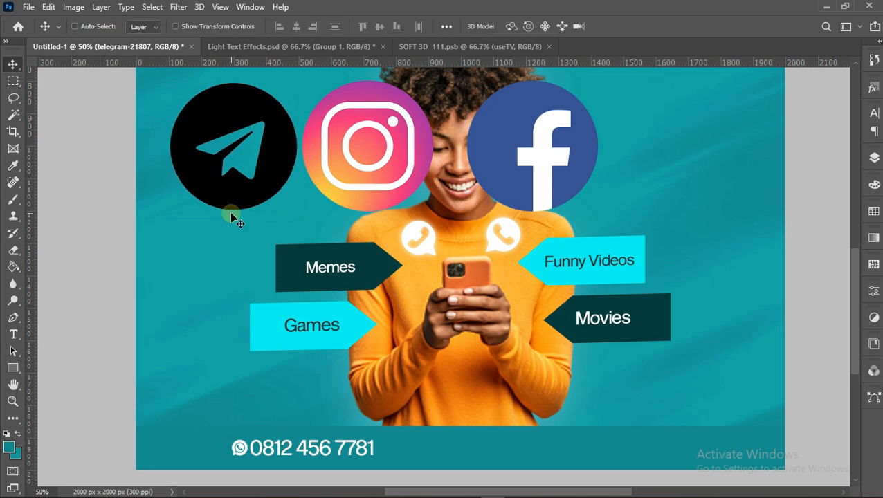
Select the Facebook logo's layer and nudge it about 84 px left so it sits close to the Instagram logo.
right_click(493, 136)
left_click(526, 141)
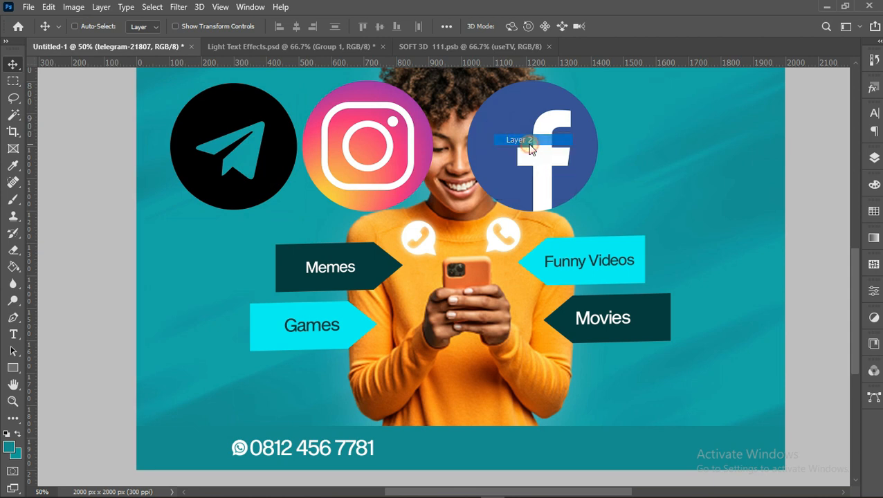
key("shift+Left")
key("shift+Left")
key("shift+Left")
key("shift+Left")
key("shift+Left")
key("shift+Left")
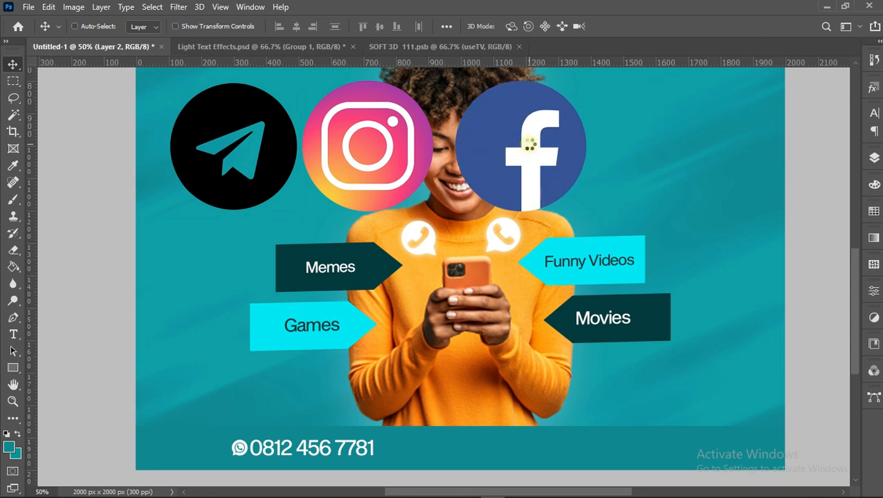
key("shift+Left")
key("shift+Left")
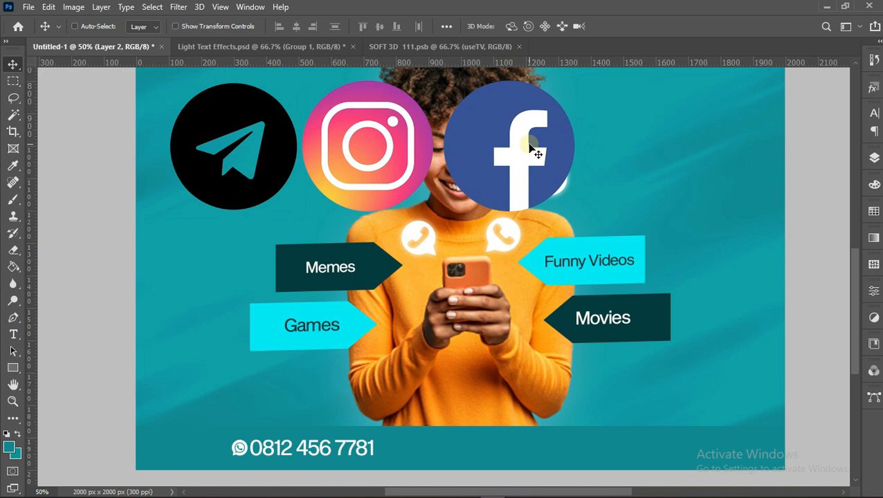
key("Left")
key("Left")
key("Left")
key("Left")
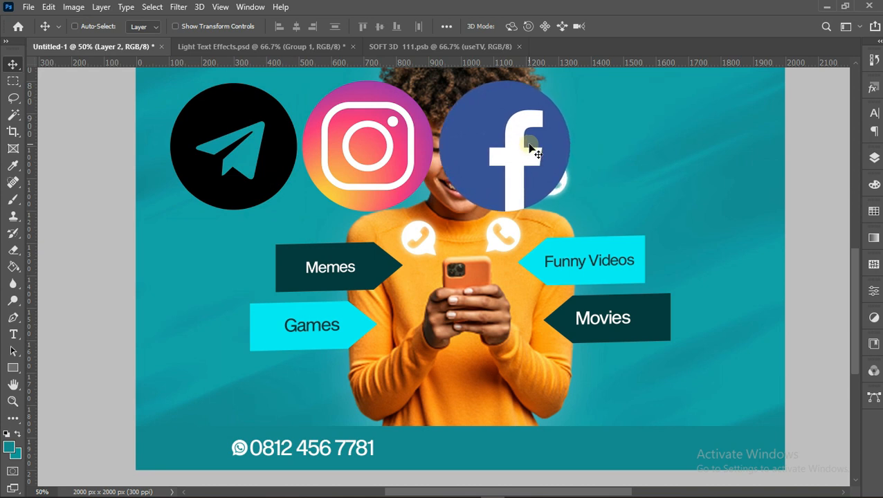
Cut the white letter f out of the Facebook logo with the Magic Wand and deselect.
left_click(14, 116)
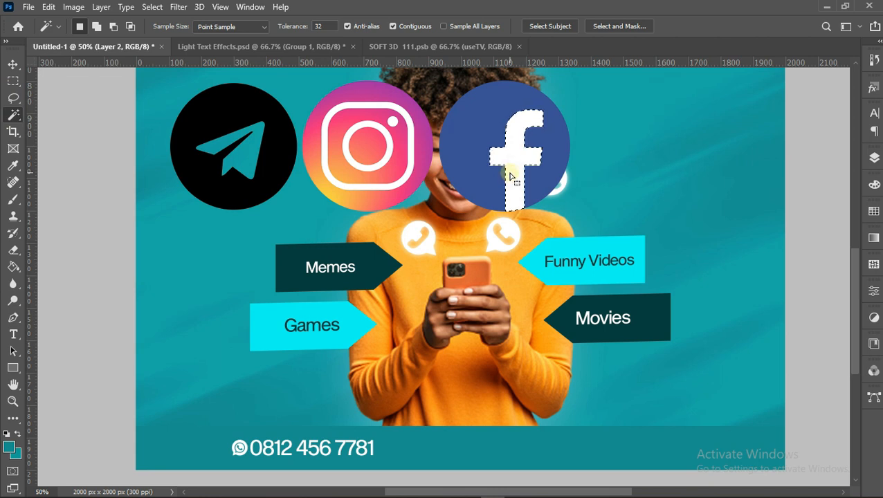
key("Delete")
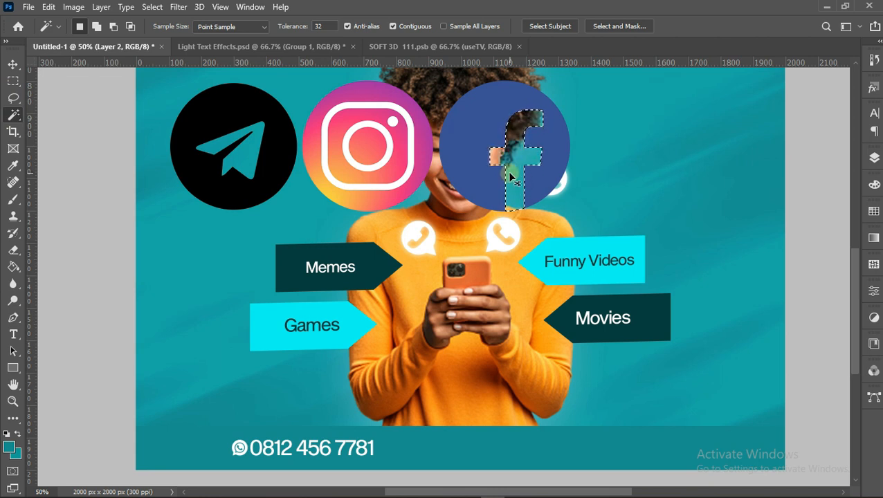
key("ctrl+d")
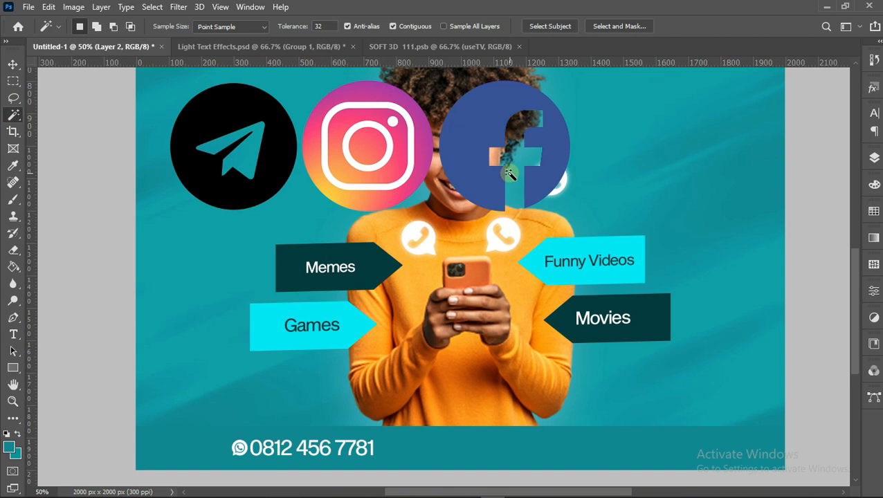
On Layer 3, select the Instagram logo's white rounded frame, ring and dot with the Magic Wand, delete them and deselect.
left_click(402, 110)
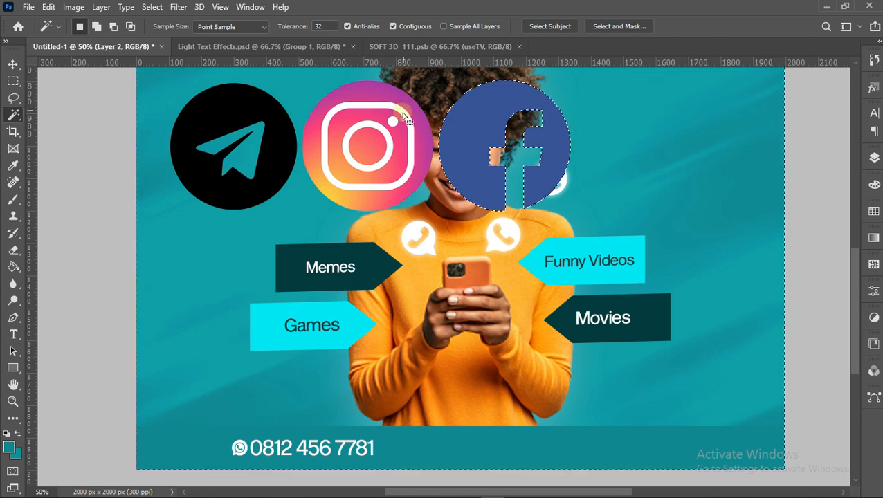
left_click(869, 159)
left_click(771, 311)
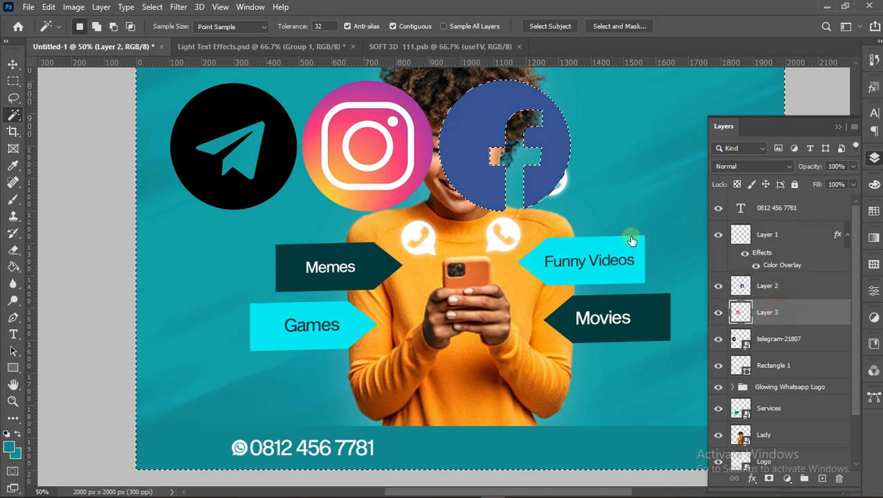
left_click(409, 163)
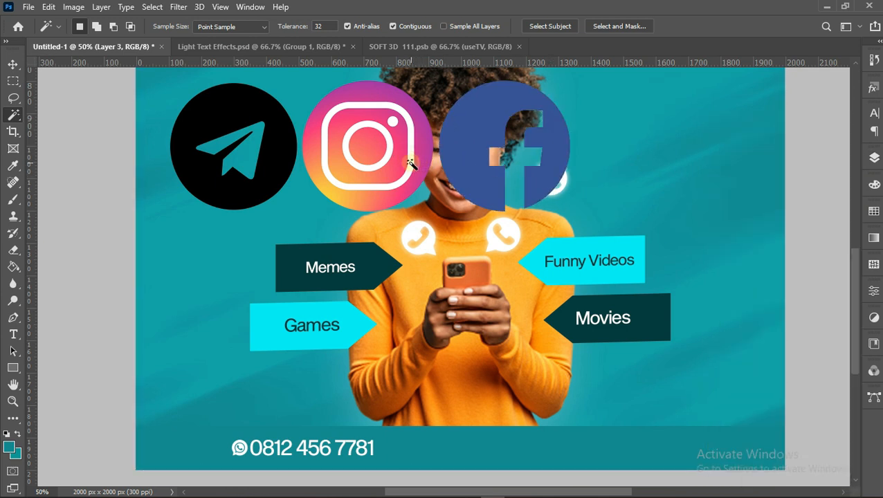
left_click(410, 163)
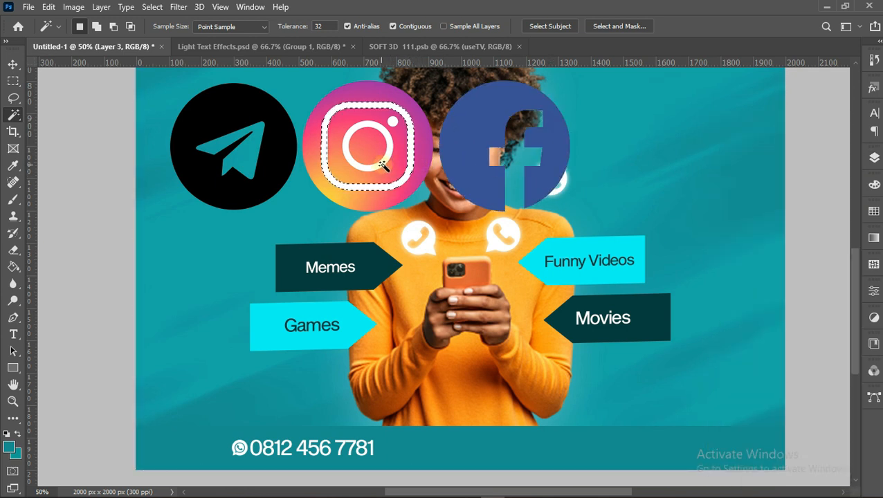
key("shift")
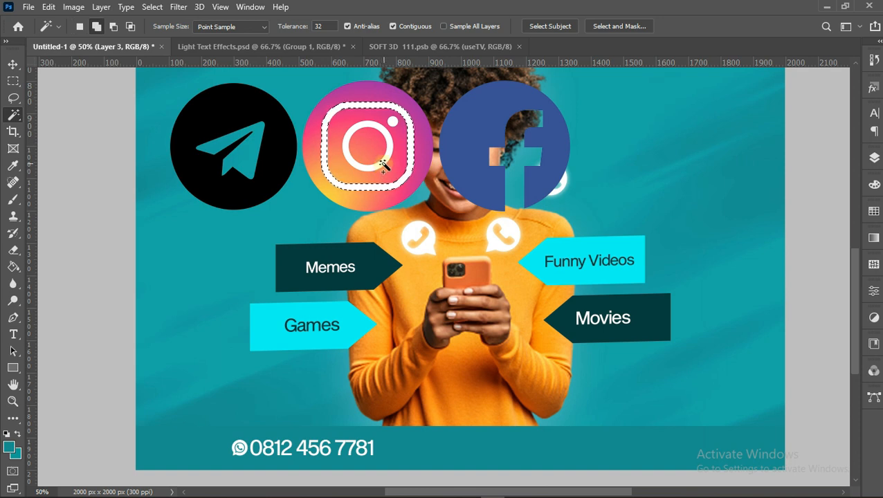
left_click(382, 165, "shift")
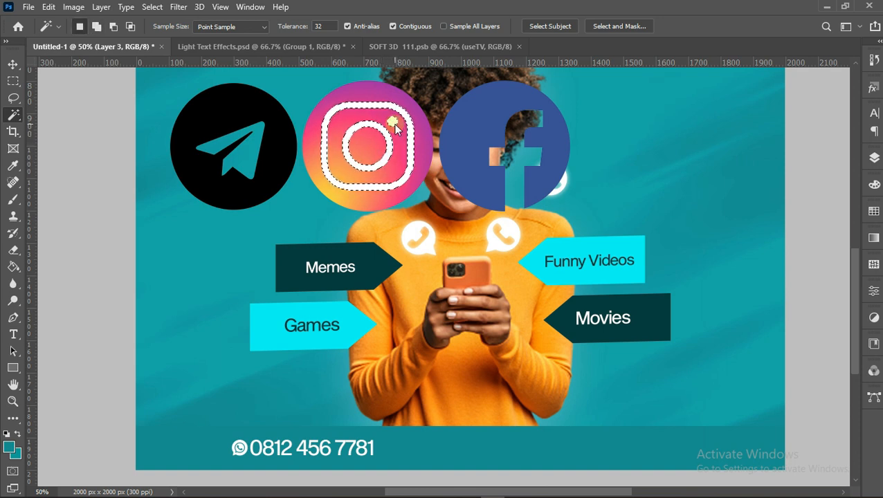
left_click(392, 122, "shift")
key("Delete")
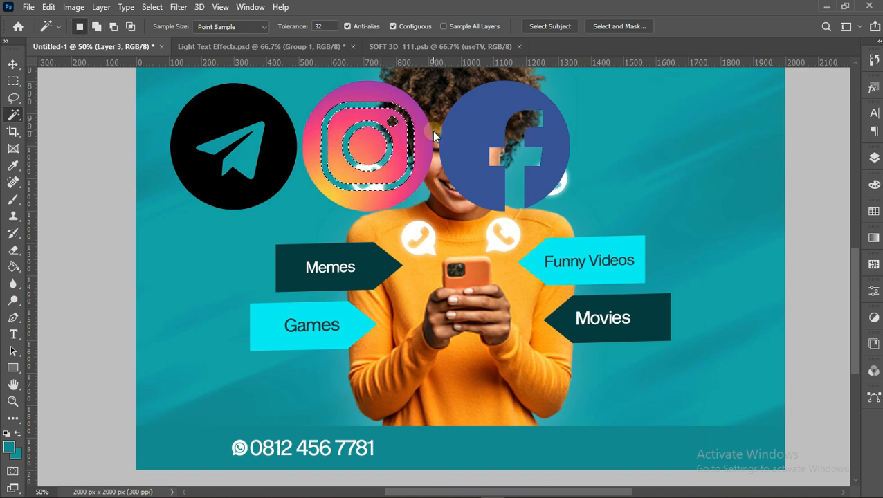
key("ctrl+d")
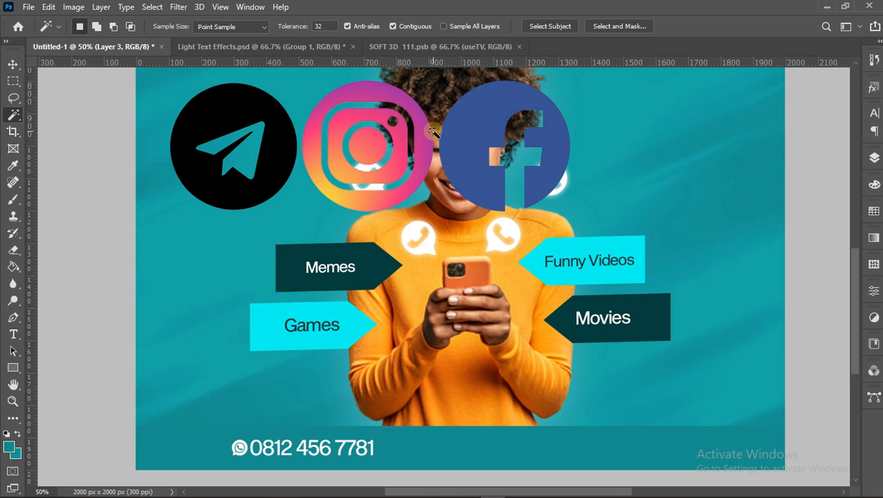
Merge the Facebook, Instagram and Telegram logo layers into one layer.
left_click(875, 159)
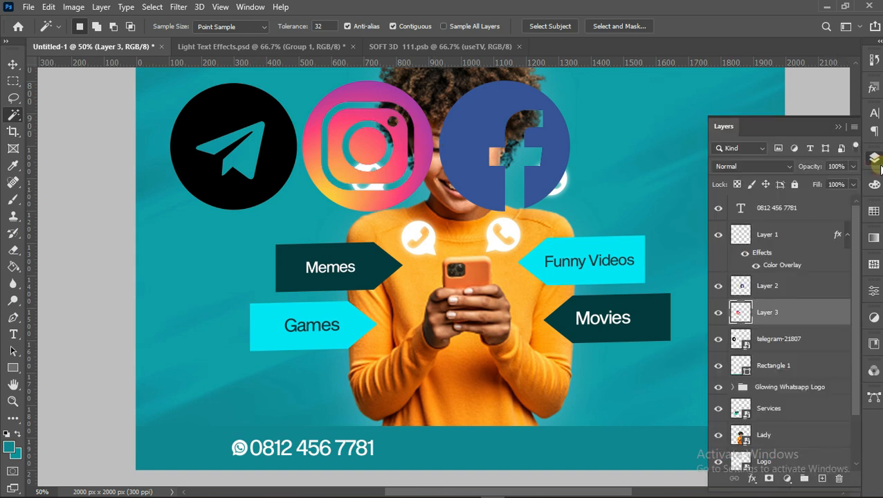
left_click(767, 287, "shift")
left_click(771, 338, "shift")
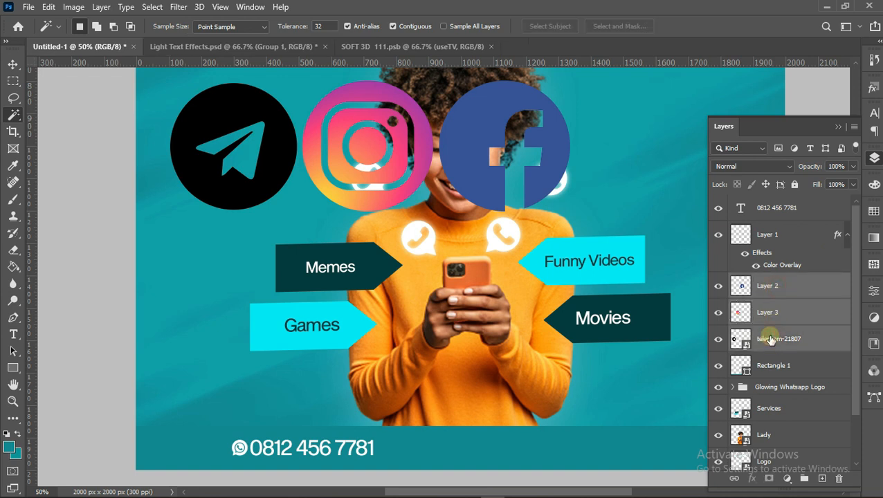
key("ctrl+e")
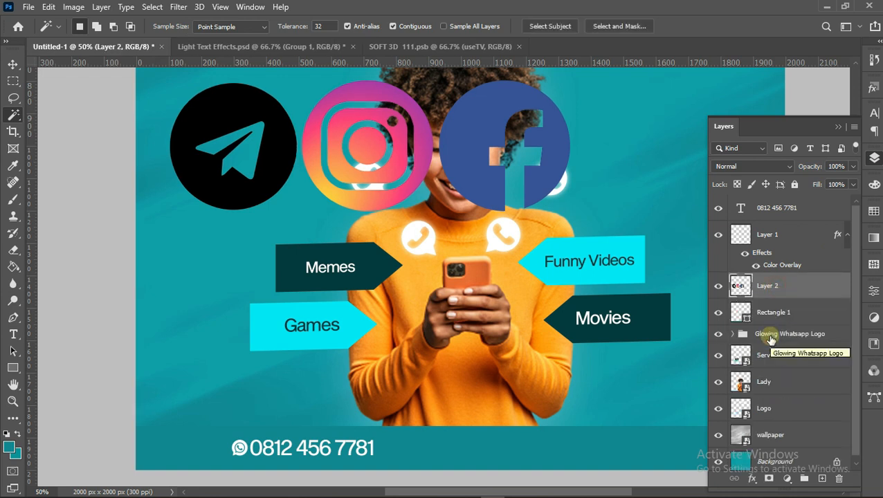
Copy the Color Overlay layer style from Layer 1 and paste it onto the merged social logos layer.
left_click(773, 237)
right_click(775, 238)
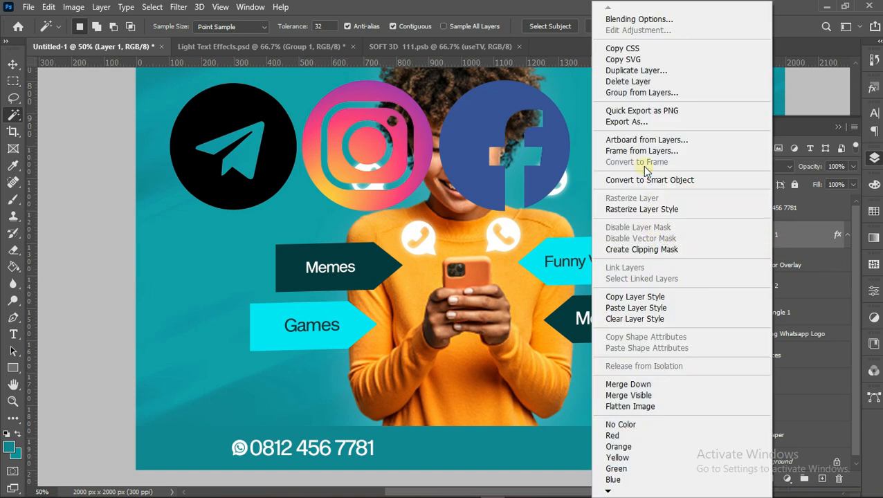
left_click(642, 298)
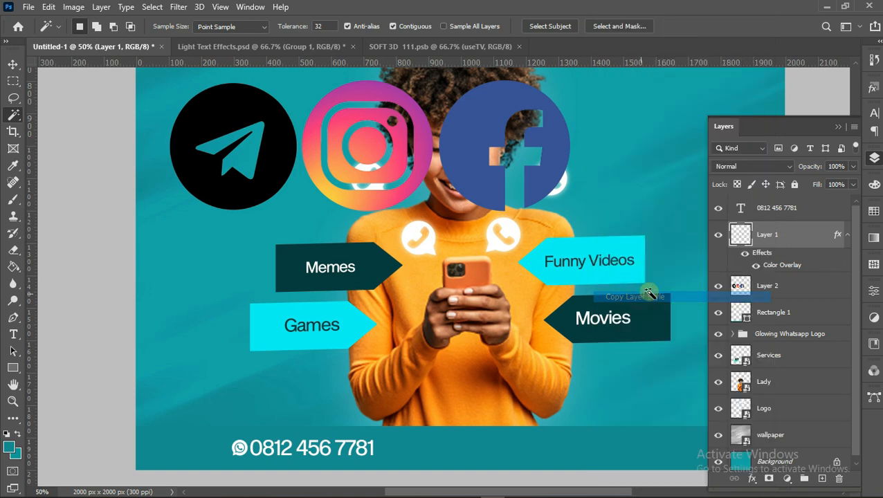
left_click(776, 287)
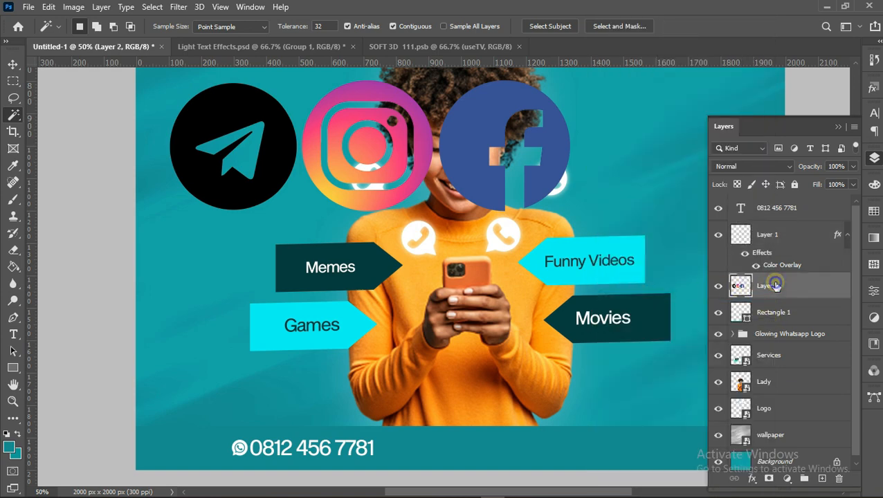
right_click(776, 286)
left_click(663, 305)
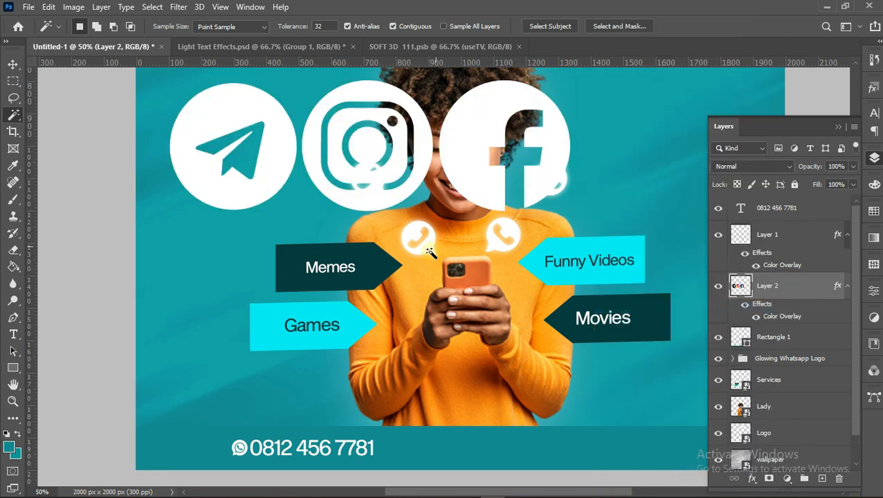
Scale the merged social logos down to 7.20% and place them in the footer bar just after the phone number.
left_click(12, 64)
left_click_drag(325, 181, 482, 396)
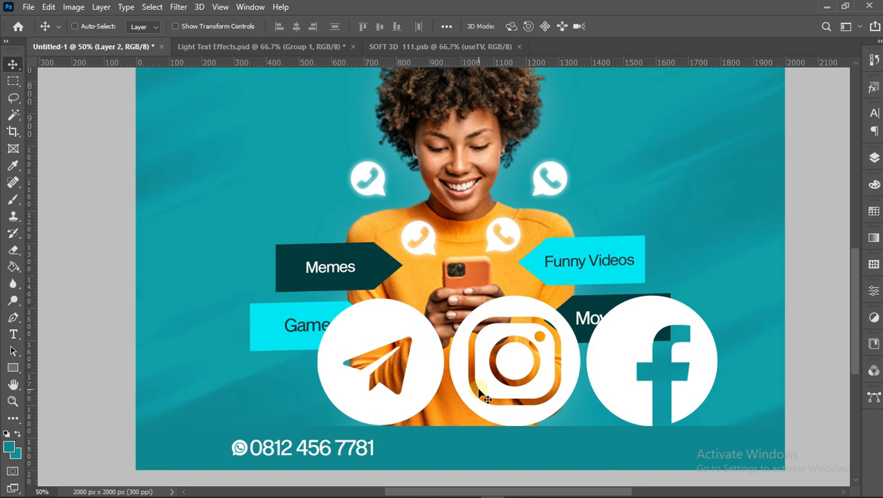
key("ctrl+t")
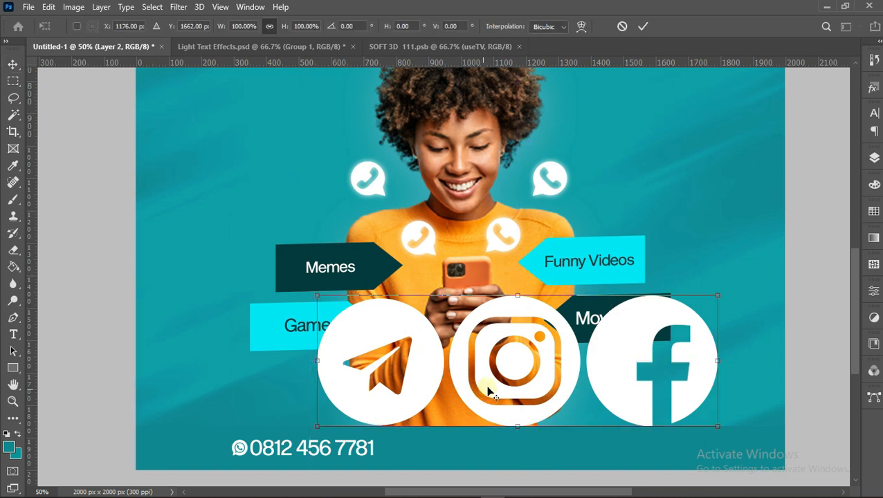
left_click_drag(522, 298, 535, 350)
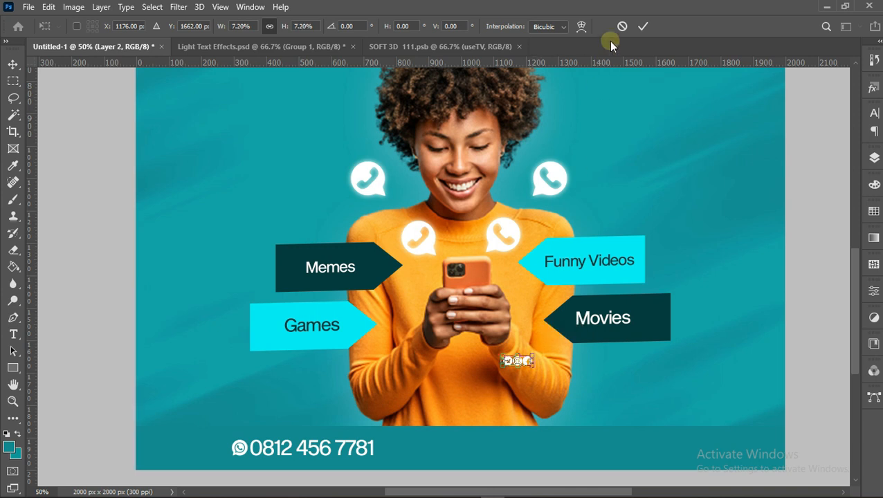
left_click(645, 27)
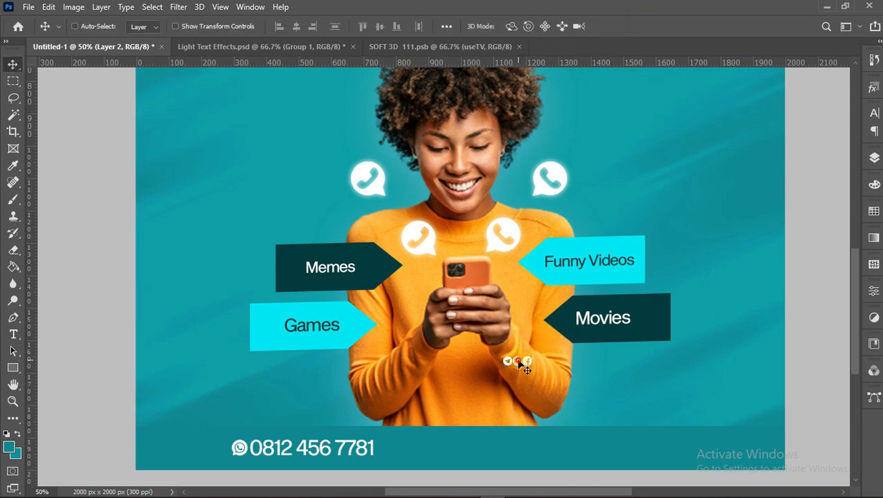
left_click_drag(519, 362, 415, 449)
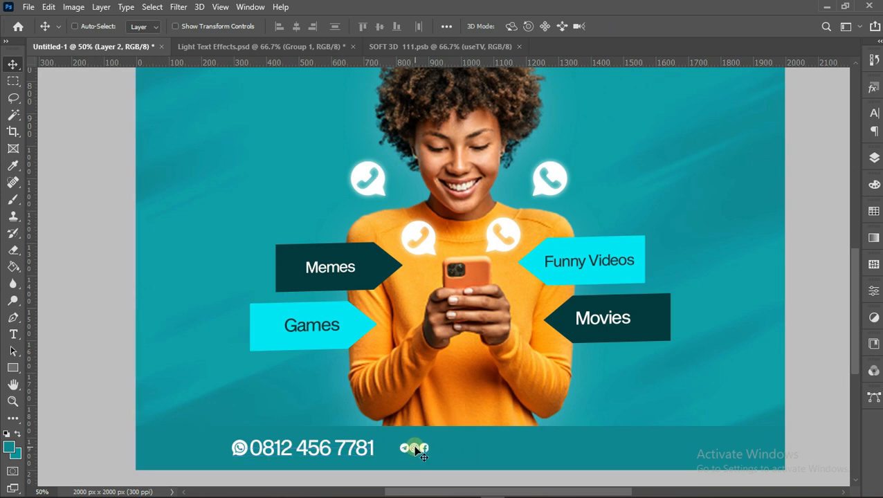
Enlarge the footer's social logos slightly about their centre and nudge them right, away from the phone number.
key("ctrl+t")
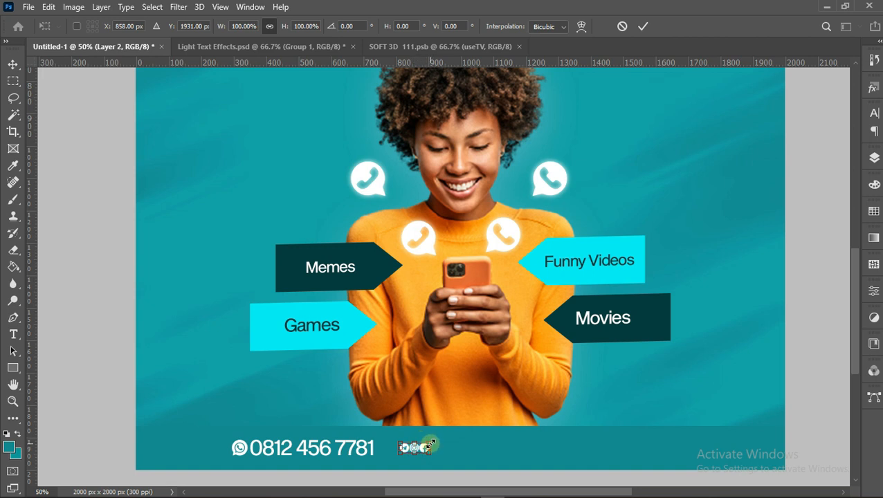
left_click_drag(431, 444, 437, 442)
key("Return")
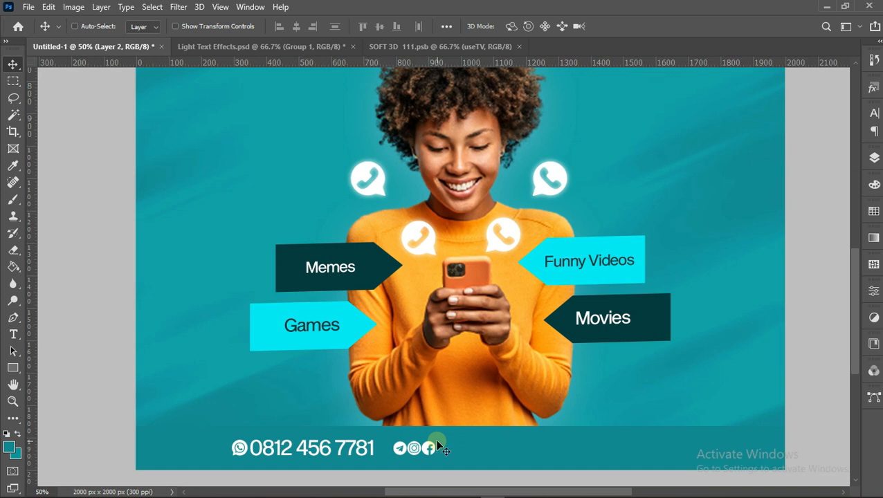
key("Right")
key("Right")
key("Right")
key("Right")
key("Right")
key("Right")
key("Right")
key("Right")
key("Right")
key("Right")
key("Right")
key("Right")
Set the tracking of the footer's phone number text to -50.
double_click(359, 455)
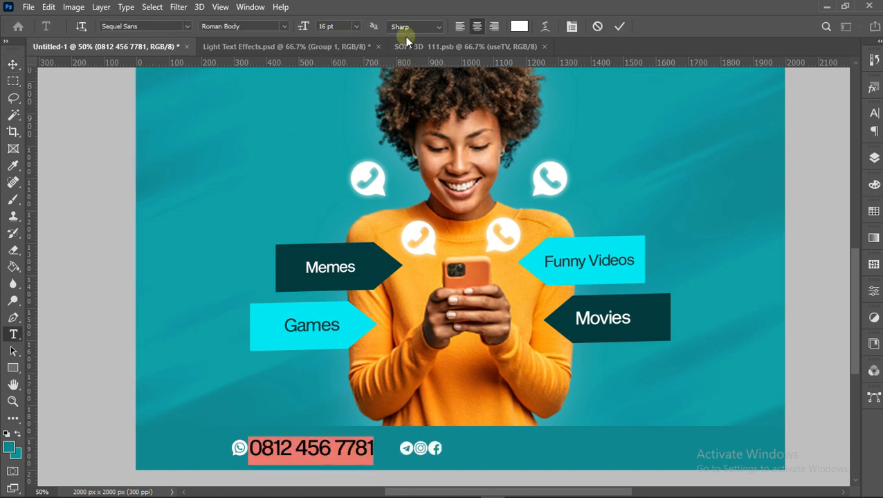
left_click(572, 26)
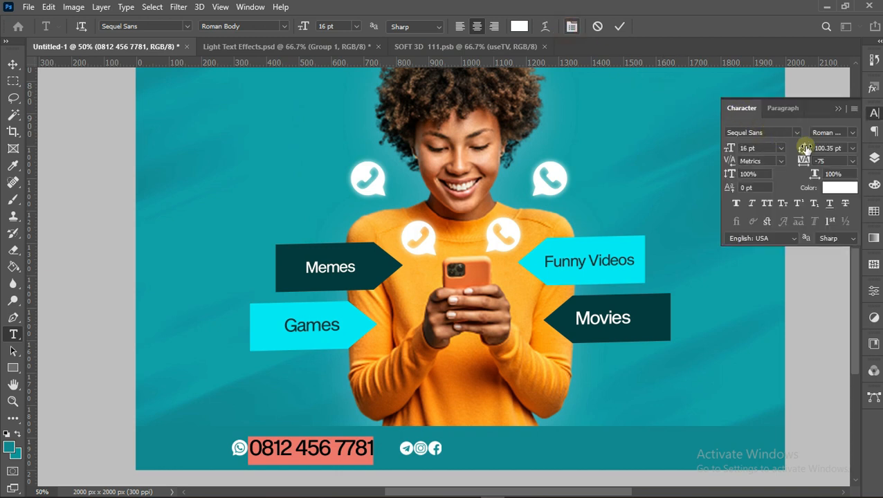
left_click(852, 164)
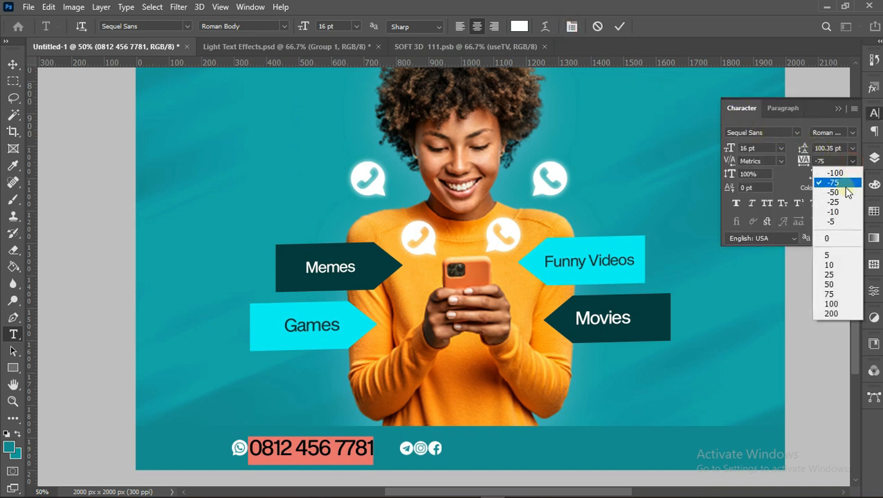
left_click(845, 195)
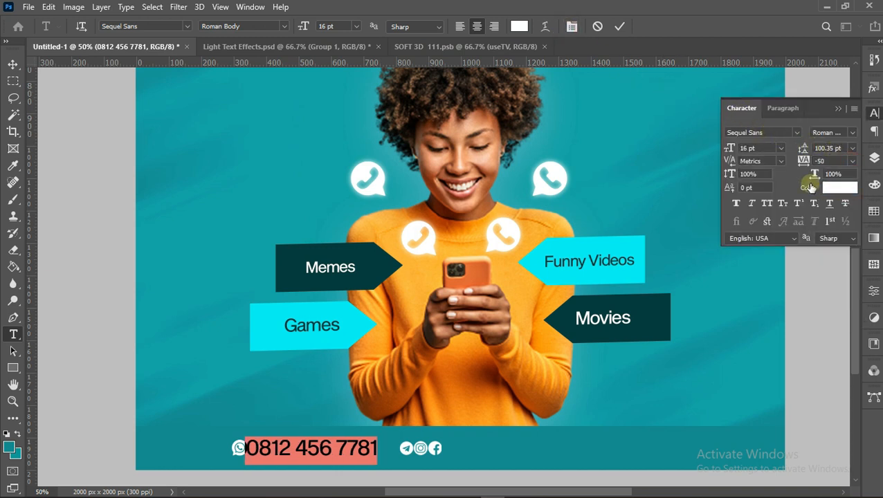
left_click(623, 26)
key("v")
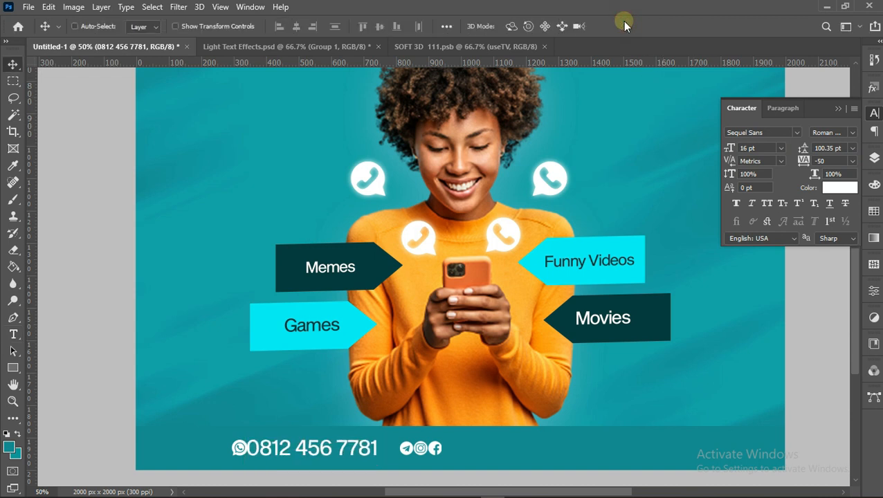
Nudge the footer's phone number right until it clears the WhatsApp icon.
key("Right")
key("Right")
key("Right")
key("Right")
key("Right")
key("Right")
key("Right")
key("Right")
key("Right")
key("Right")
key("Right")
key("Right")
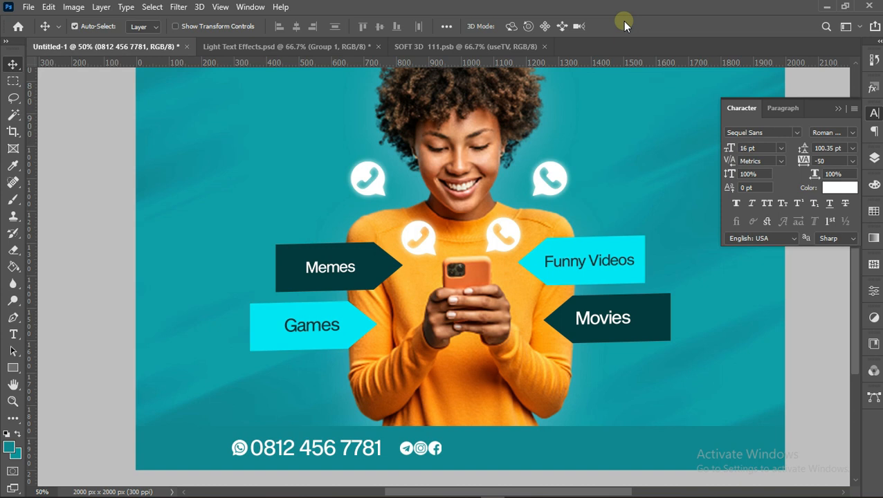
Duplicate the phone number text layer and move the copy horizontally to just right of the Facebook logo in the footer.
key("ctrl+j")
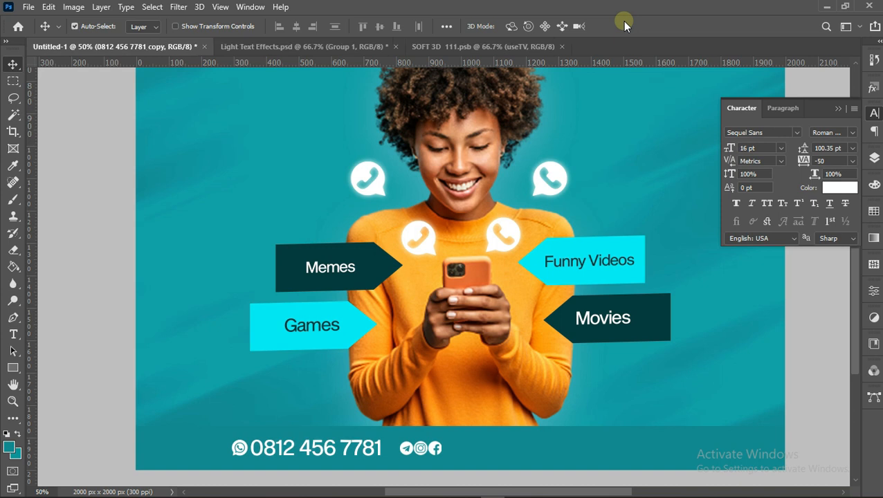
key("shift+Right")
key("shift+Right")
key("shift+Right")
key("shift+Right")
key("shift+Right")
key("shift+Right")
key("shift+Right")
key("shift+Right")
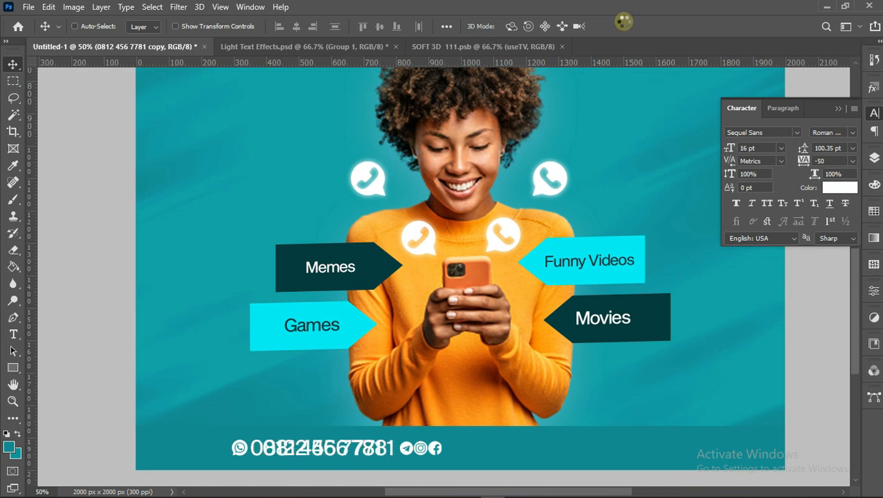
key("shift+Right")
key("shift+Right")
key("shift+Right")
key("shift+Right")
key("shift+Right")
key("shift+Right")
key("shift+Right")
key("shift+Right")
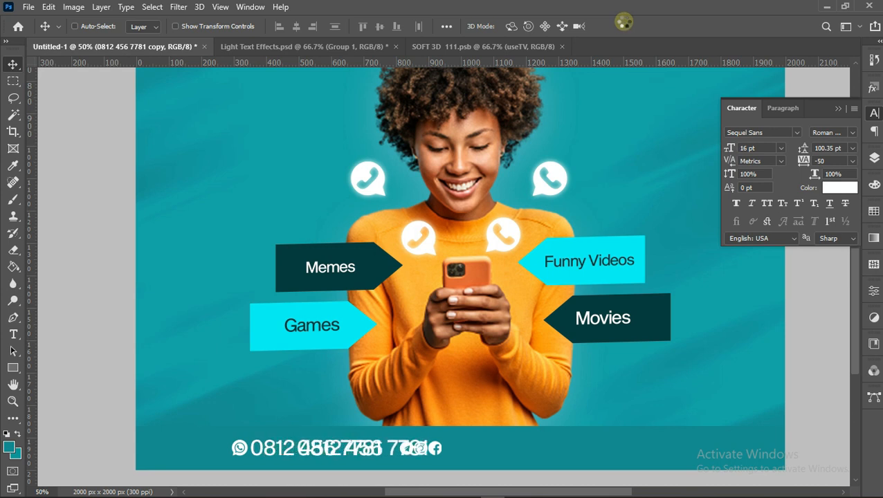
key("shift+Right")
key("shift+Right")
key("shift+Right")
key("shift+Right")
key("shift+Right")
key("shift+Right")
key("shift+Right")
key("shift+Right")
key("shift+Right")
key("shift+Right")
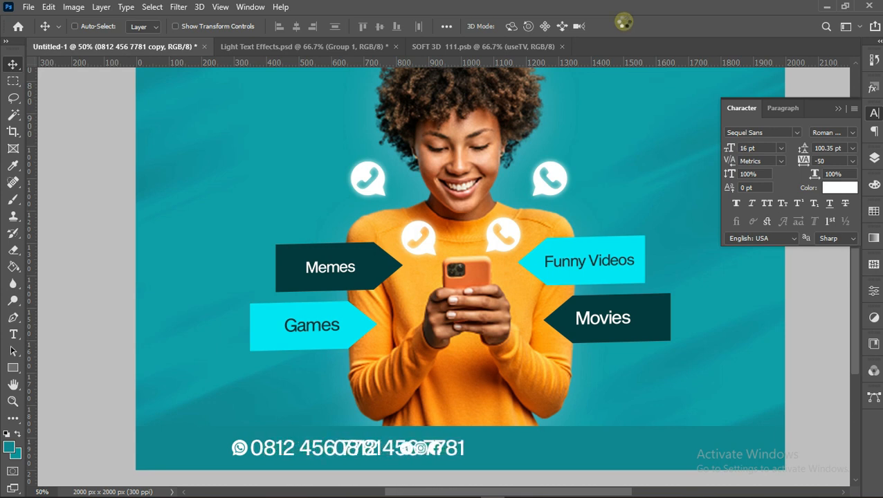
key("shift+Right")
key("shift+Right")
key("shift+Right")
key("shift+Right")
key("shift+Right")
key("shift+Right")
key("shift+Right")
key("shift+Right")
key("shift+Right")
key("shift+Right")
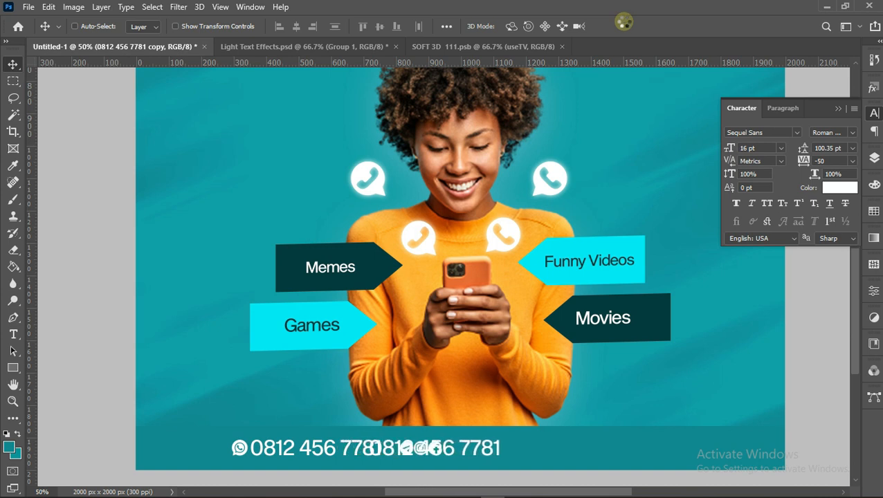
key("shift+Right")
key("shift+Right")
key("shift+Right")
key("shift+Right")
key("shift+Right")
key("shift+Right")
key("shift+Right")
key("shift+Right")
key("shift+Right")
key("shift+Right")
key("shift+Right")
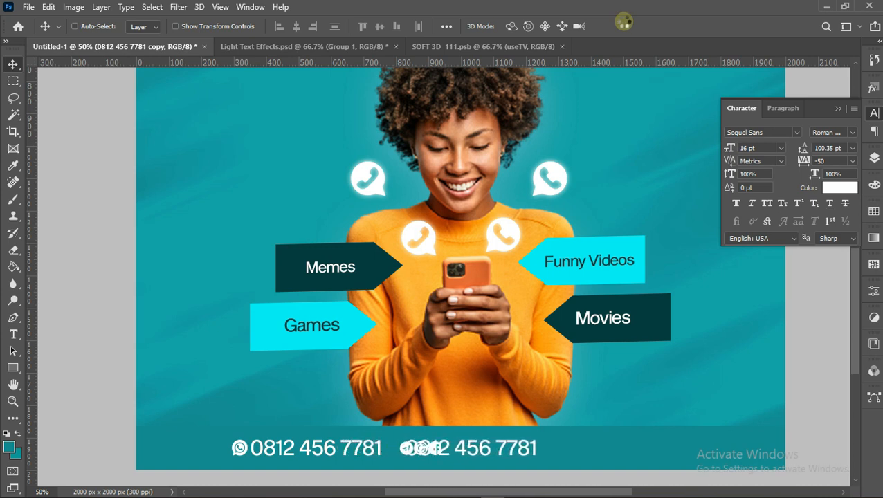
key("shift+Right")
key("shift+Right")
key("shift+Right")
key("shift+Right")
key("shift+Right")
key("shift+Right")
key("shift+Right")
key("shift+Right")
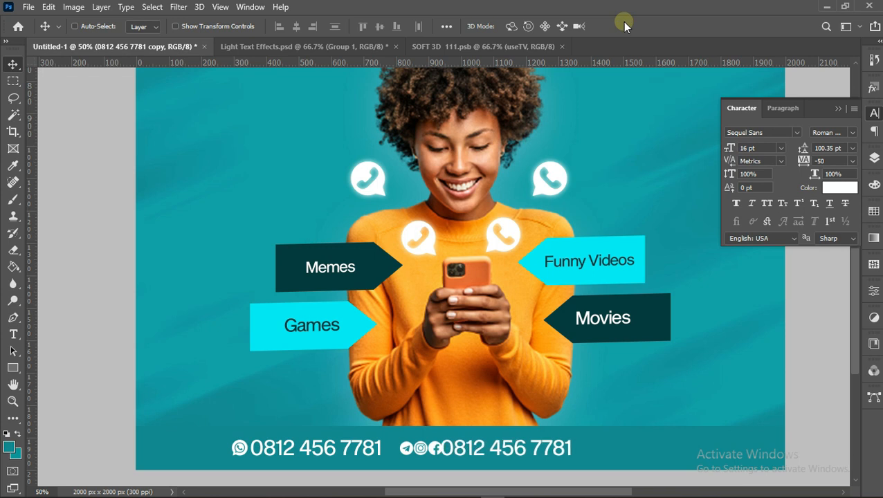
key("shift+Right")
key("shift+Right")
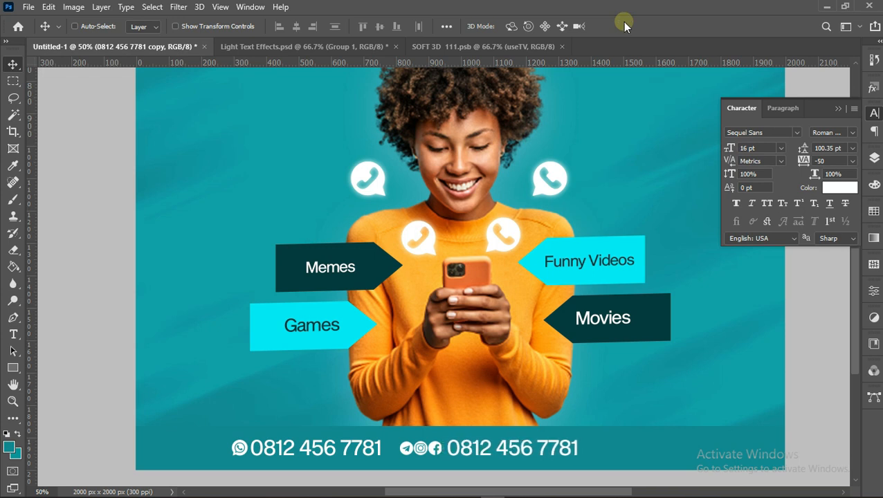
key("Left")
key("Left")
key("Left")
key("Left")
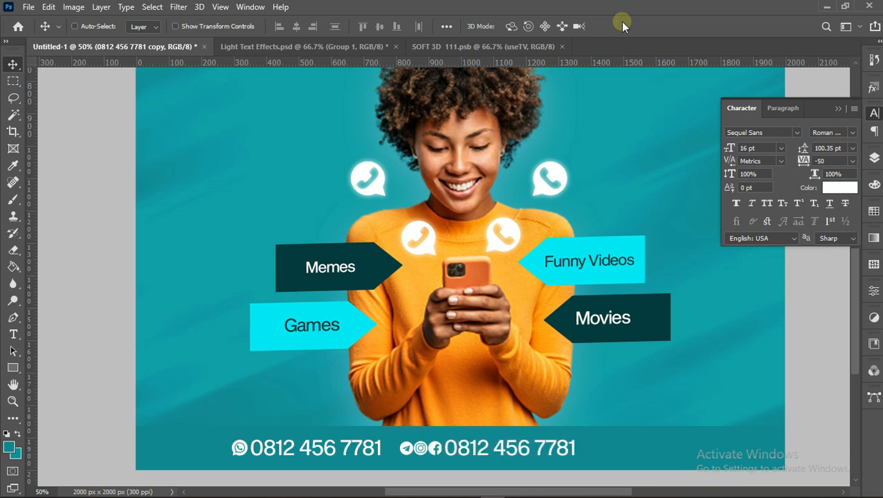
Replace the duplicated phone number text with "theMusetv".
left_click(471, 441)
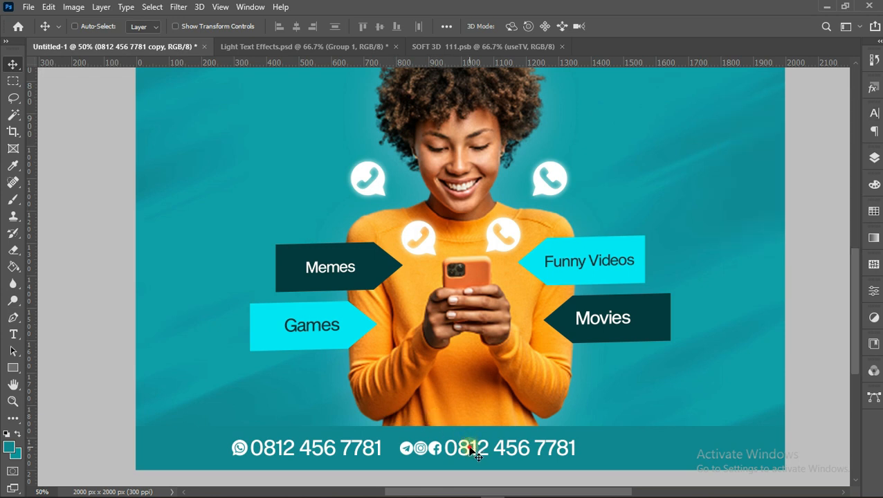
double_click(471, 451)
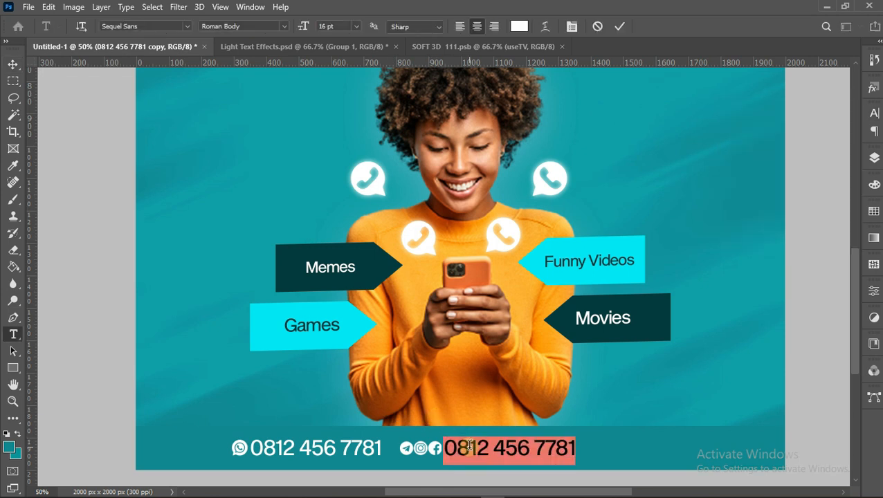
type("the")
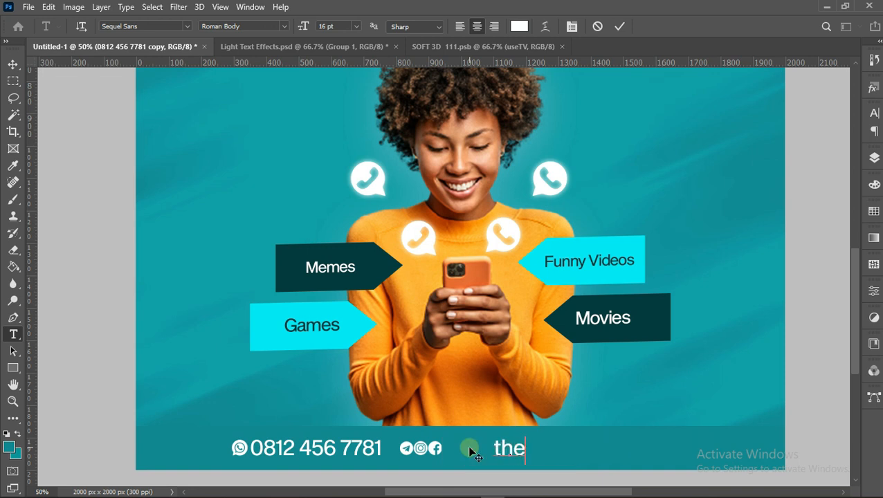
type("Muse")
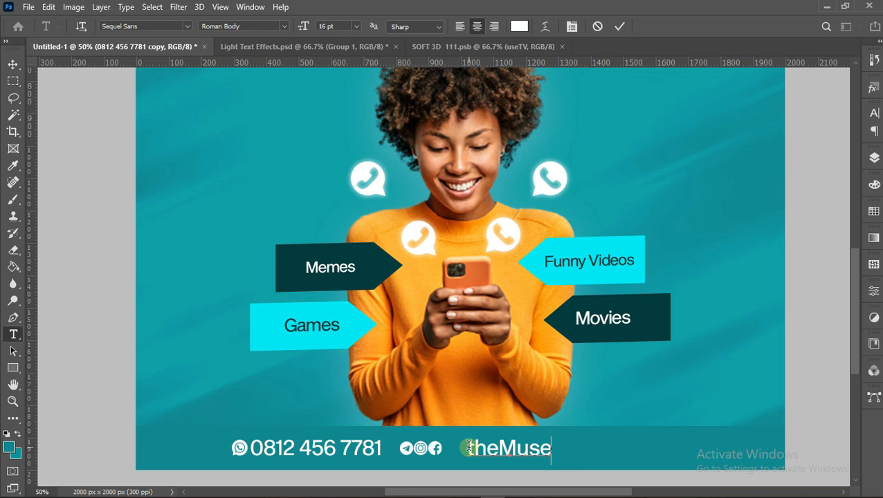
type("tv")
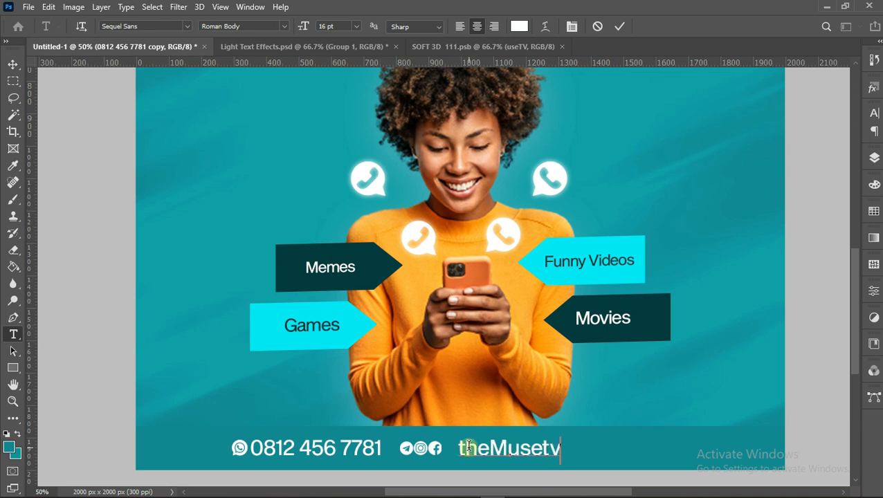
left_click(621, 26)
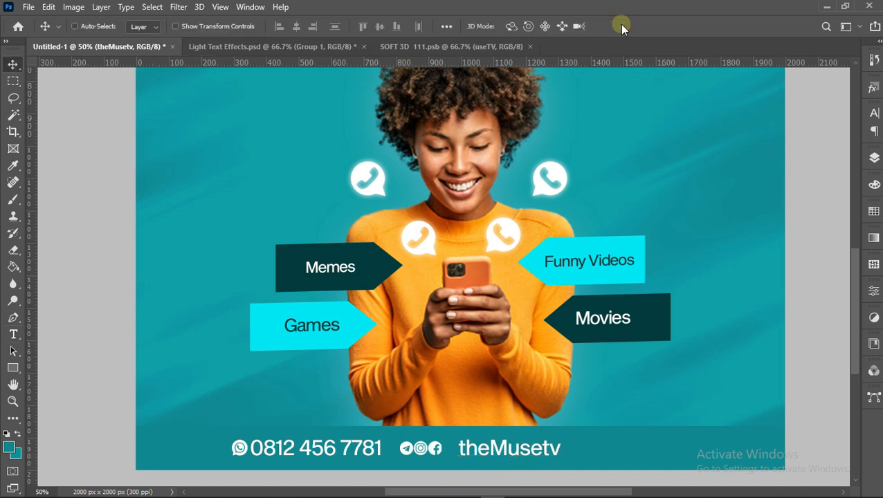
Move the theMusetv text left so it sits close beside the Facebook logo.
key("c")
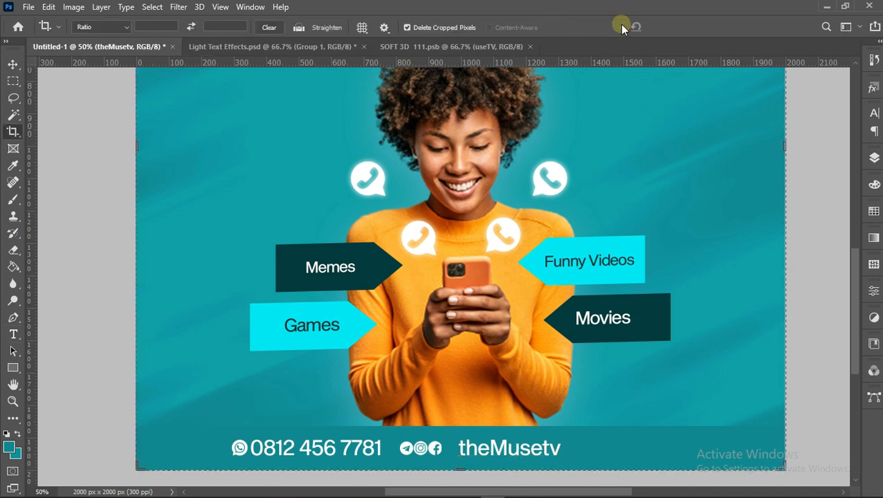
key("v")
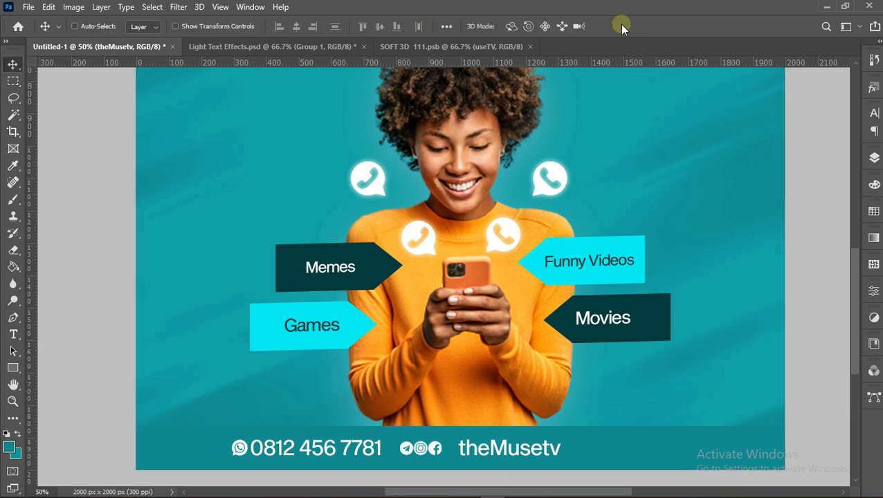
key("shift+Left")
key("shift+Left")
key("shift+Left")
key("shift+Left")
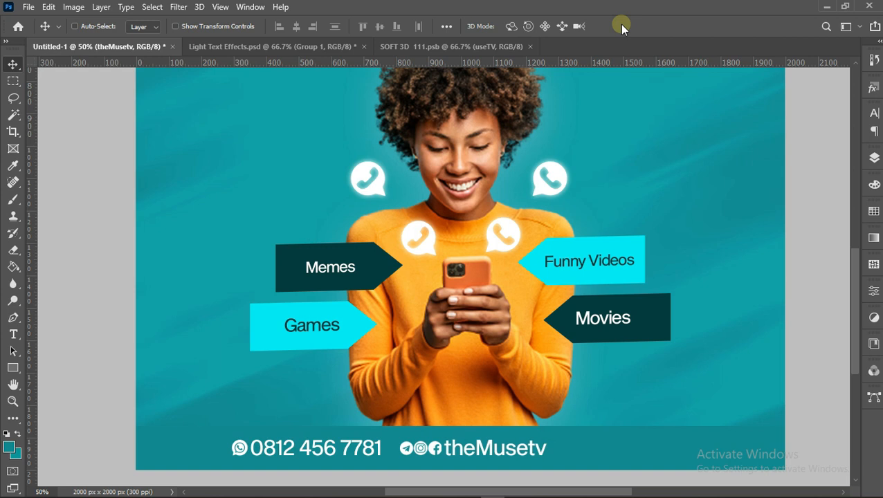
Scale the theMusetv text down to 83.22% and shift it left until it sits right beside the Facebook logo.
key("ctrl+t")
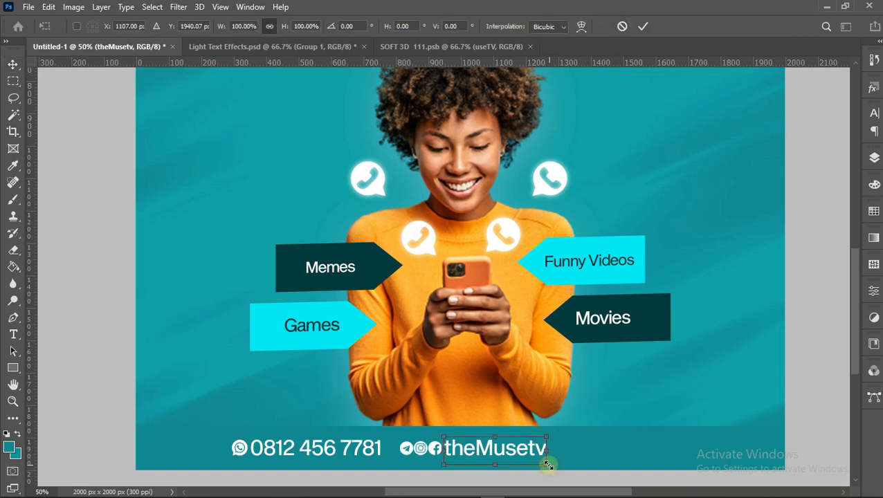
left_click_drag(548, 464, 542, 464)
key("Left")
key("Left")
key("Left")
key("Left")
key("Left")
key("Left")
key("Left")
key("Left")
key("Left")
key("Left")
key("Left")
key("Left")
key("Left")
key("Left")
key("Left")
key("Left")
key("Left")
key("Left")
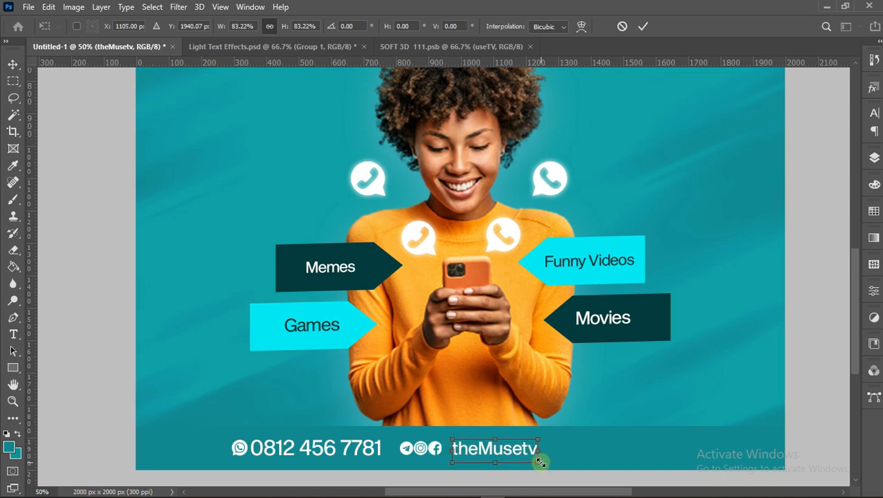
key("Left")
key("Left")
key("Left")
key("Left")
key("Left")
key("Left")
key("Left")
key("Left")
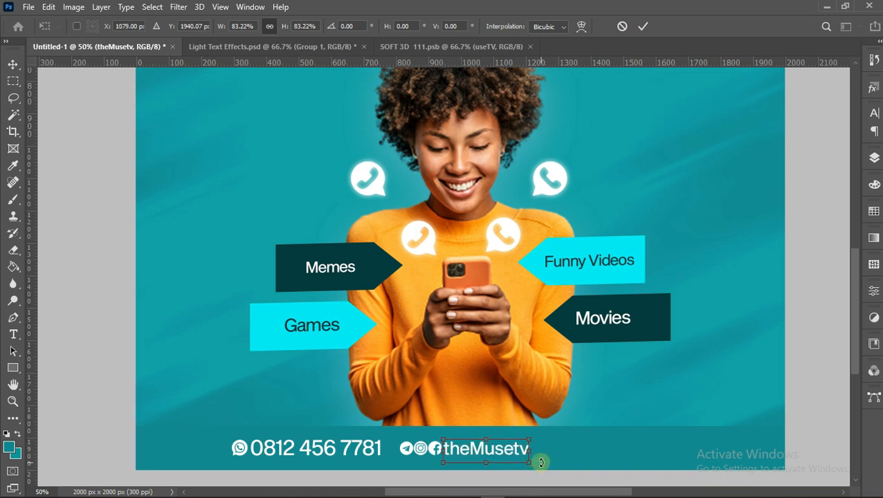
key("Return")
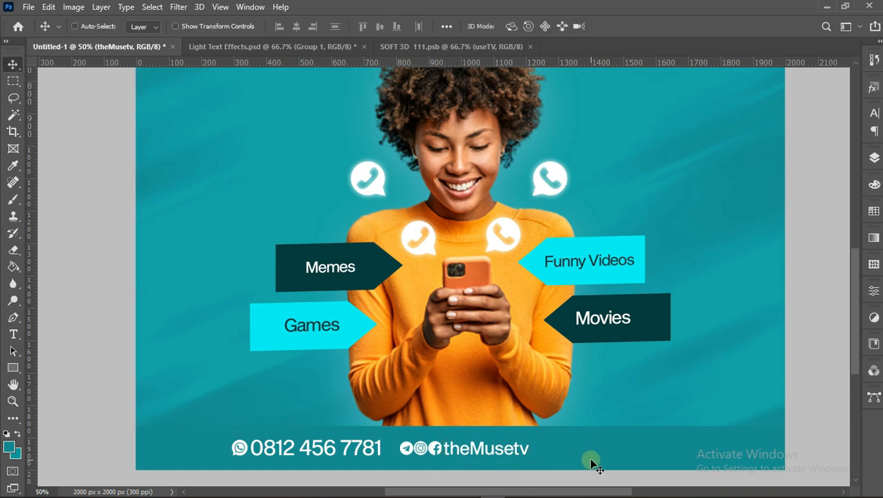
Nudge the theMusetv text about 4 px right to leave a small gap beside the Facebook logo.
key("Right")
key("Right")
key("Right")
key("Right")
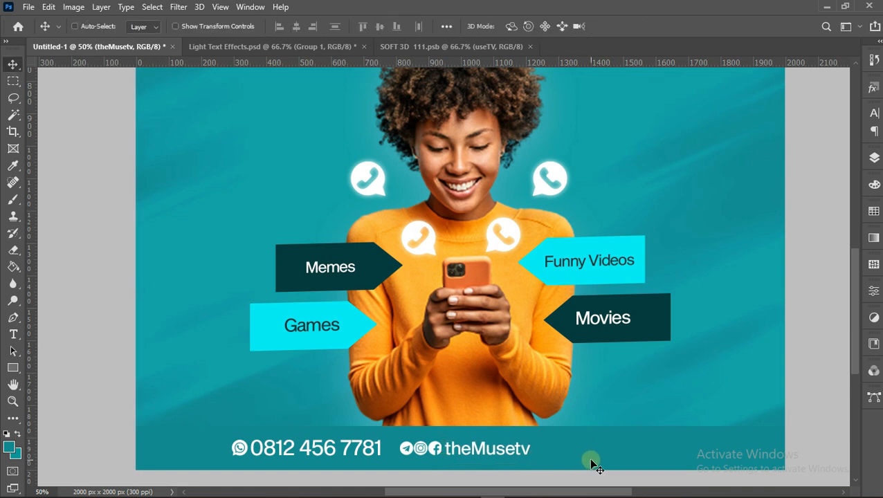
Select the theMusetv text and social media logos layers together and shift them about 45 px right, away from the phone number.
left_click(875, 158)
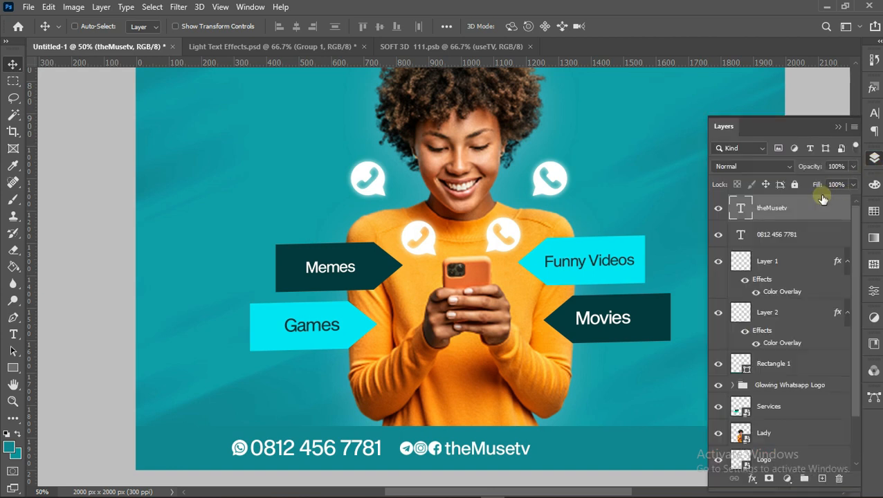
left_click(776, 243, "ctrl")
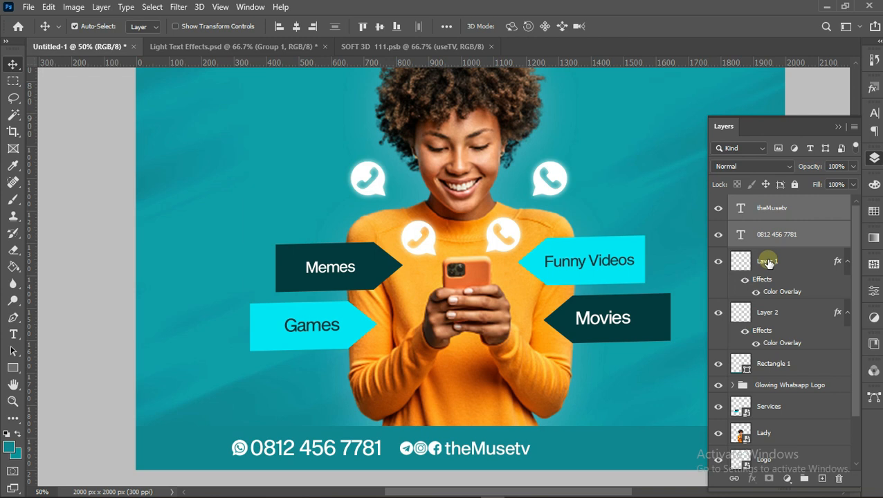
left_click(761, 234, "ctrl")
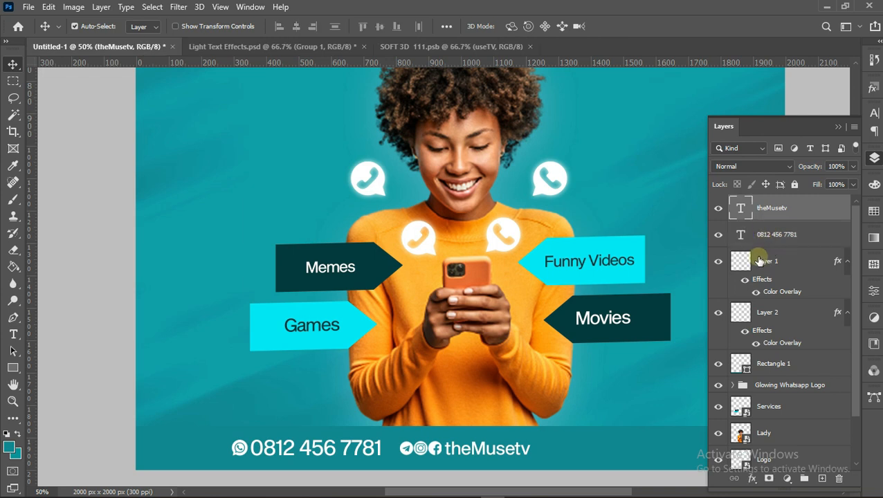
left_click(718, 262)
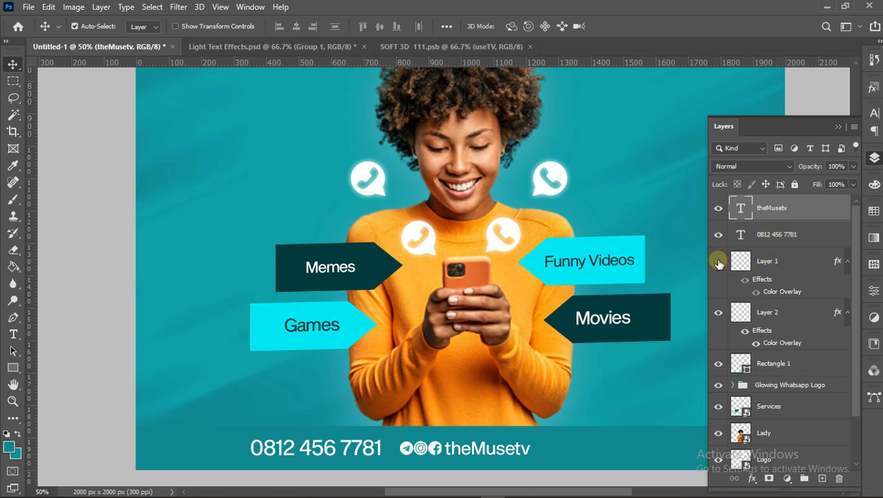
left_click(718, 262)
left_click(771, 314, "ctrl")
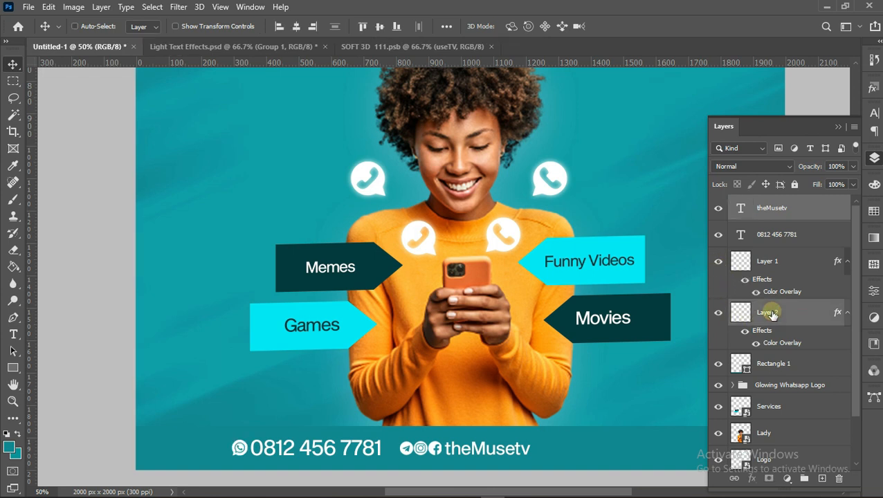
key("shift+Right")
key("shift+Right")
key("shift+Right")
key("shift+Right")
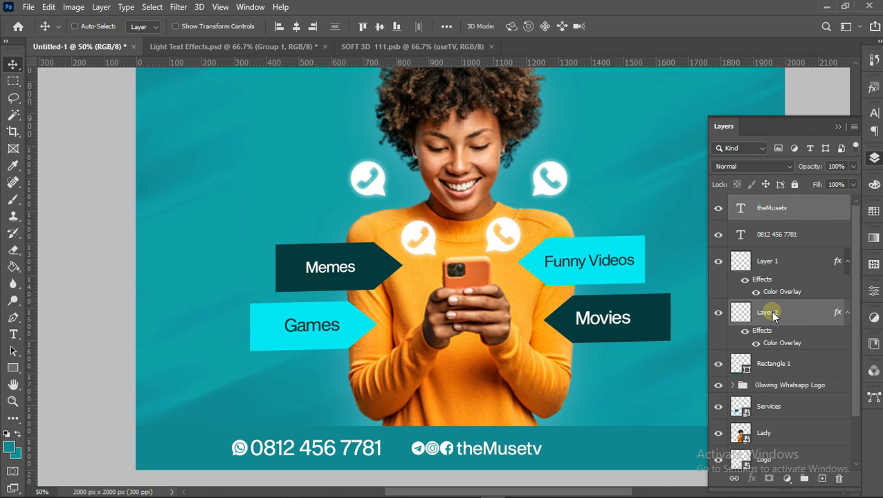
key("Right")
key("Right")
key("Right")
key("Right")
key("Right")
key("Right")
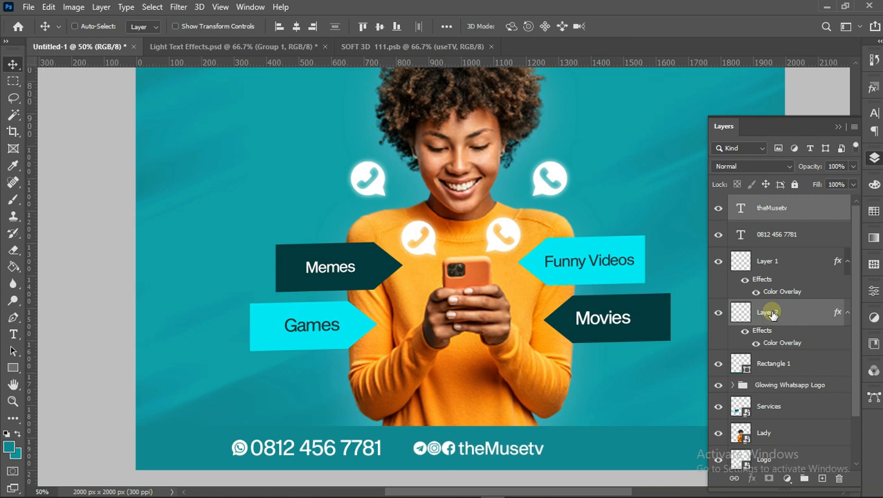
Group the footer's two text layers and two logo layers, and name the group "Socials".
left_click(783, 261, "shift")
left_click(794, 238, "shift")
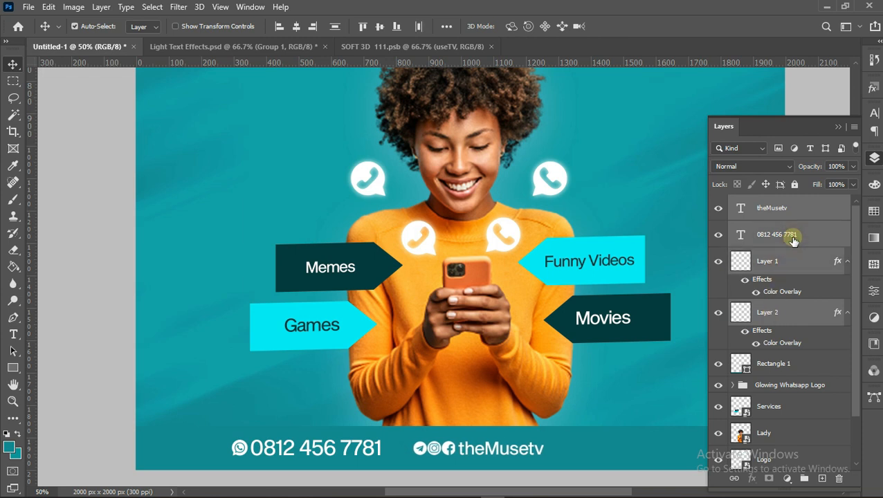
key("ctrl+g")
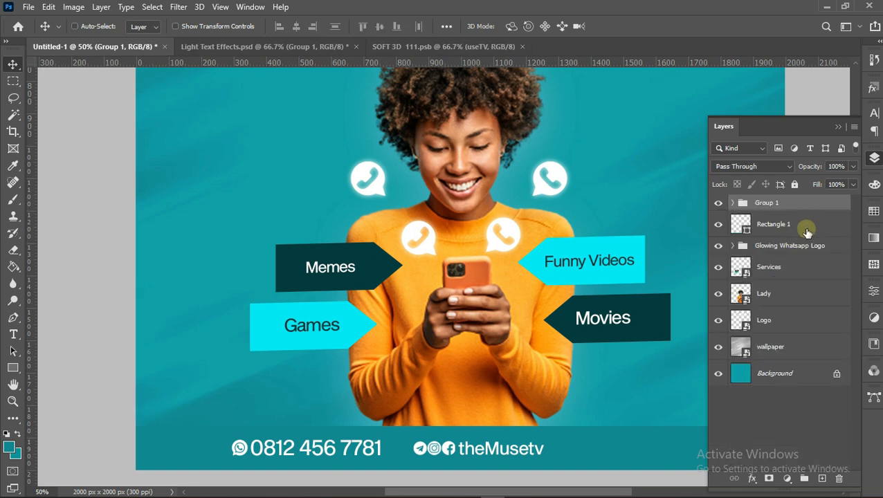
double_click(769, 204)
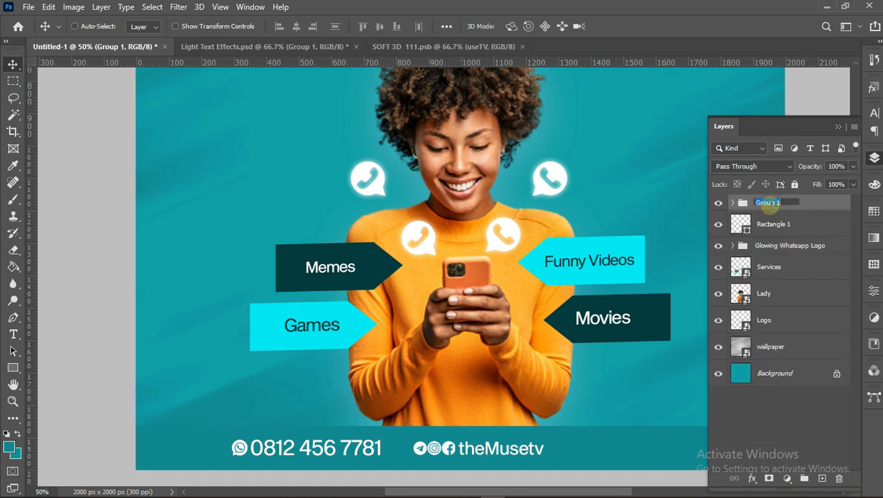
type("Socialsal")
key("Return")
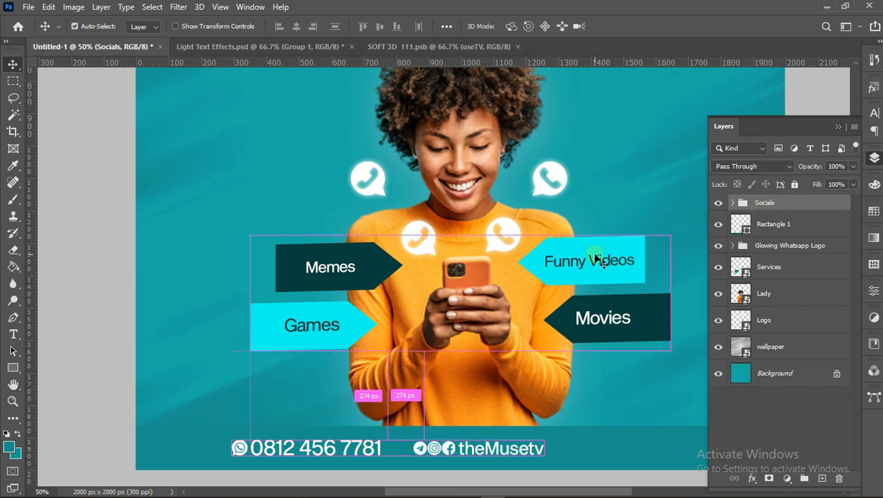
Centre the Socials group horizontally on the canvas, then clear the selection.
key("ctrl+a")
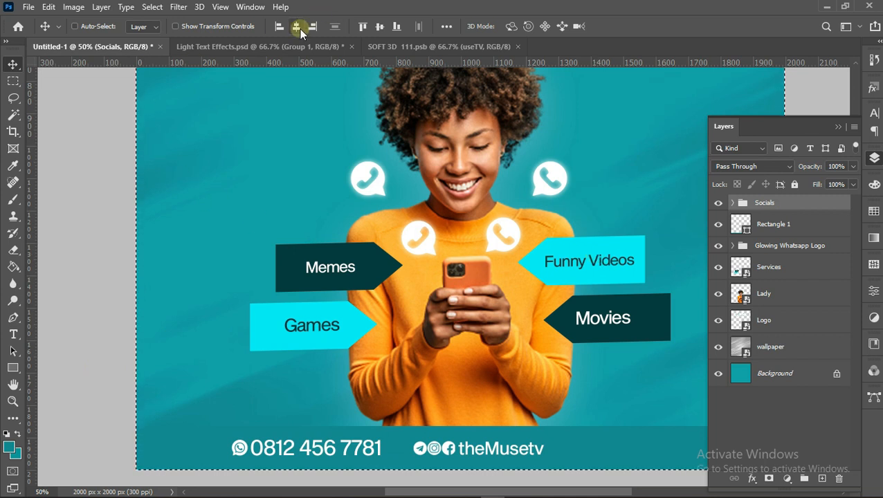
key("F7")
left_click(297, 27)
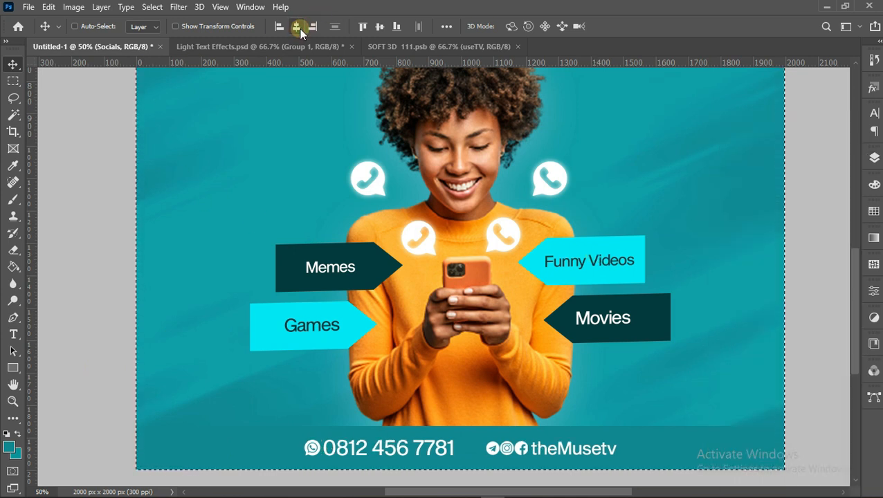
key("ctrl")
key("ctrl+d")
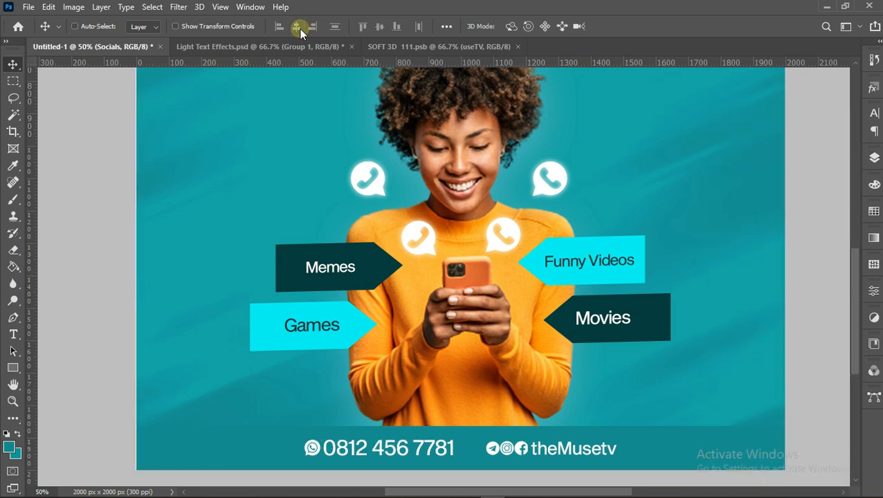
Examine the whole flyer at 25% zoom in full-screen mode with the interface hidden.
left_click(12, 401)
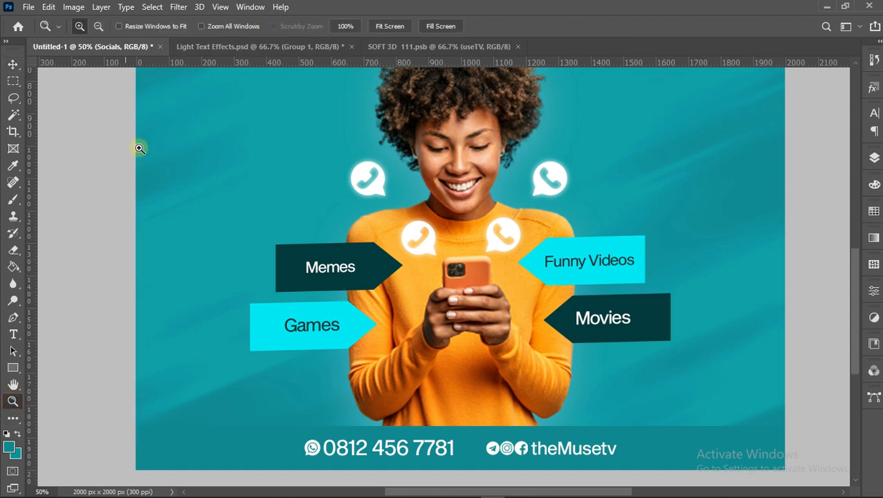
left_click(98, 25)
left_click(508, 230)
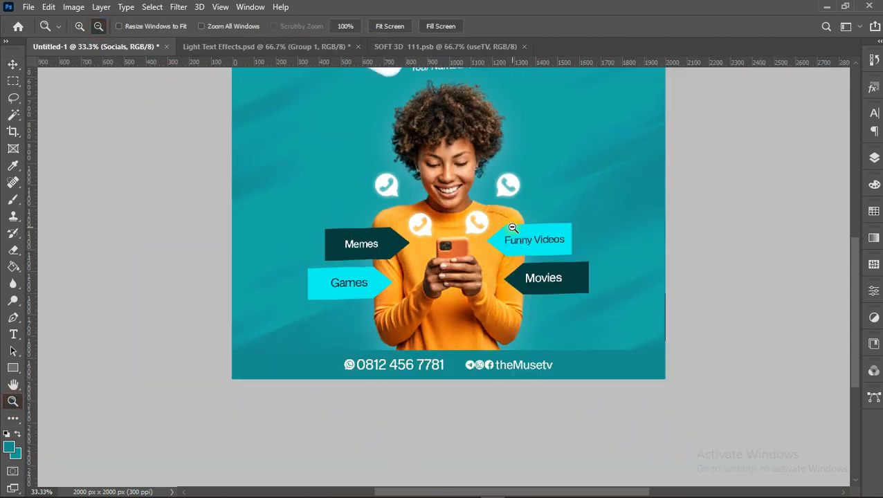
left_click(513, 230)
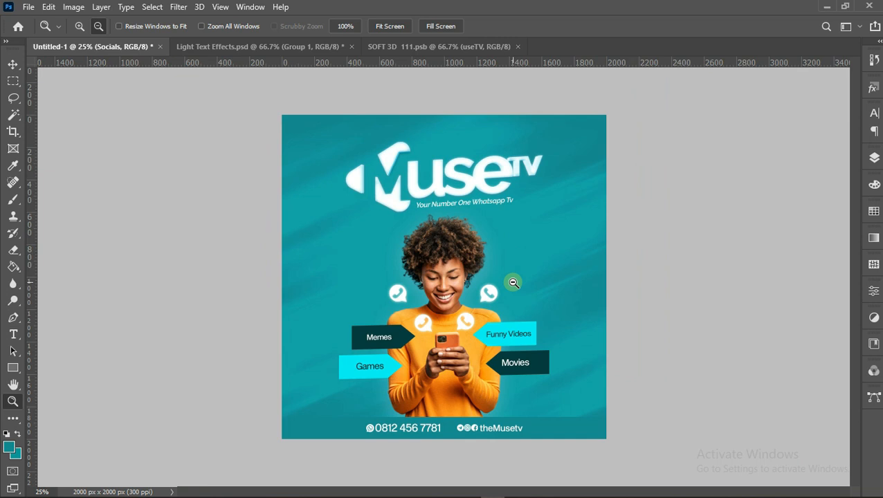
key("f")
key("f")
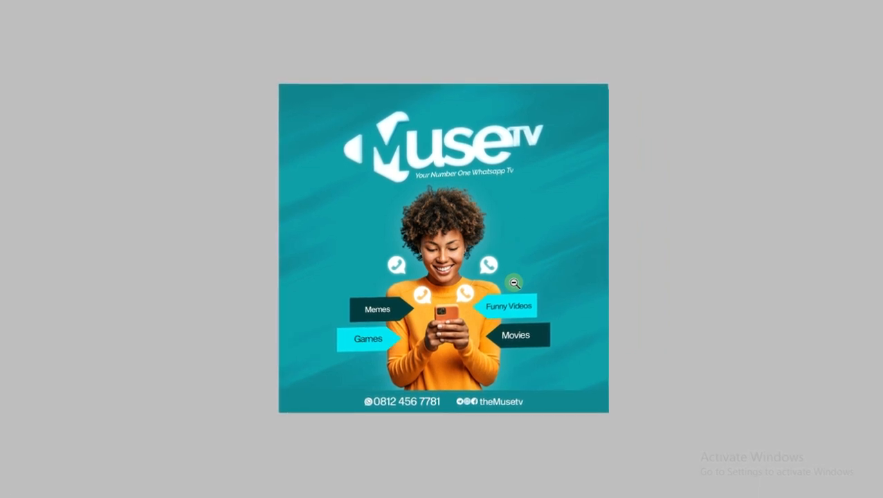